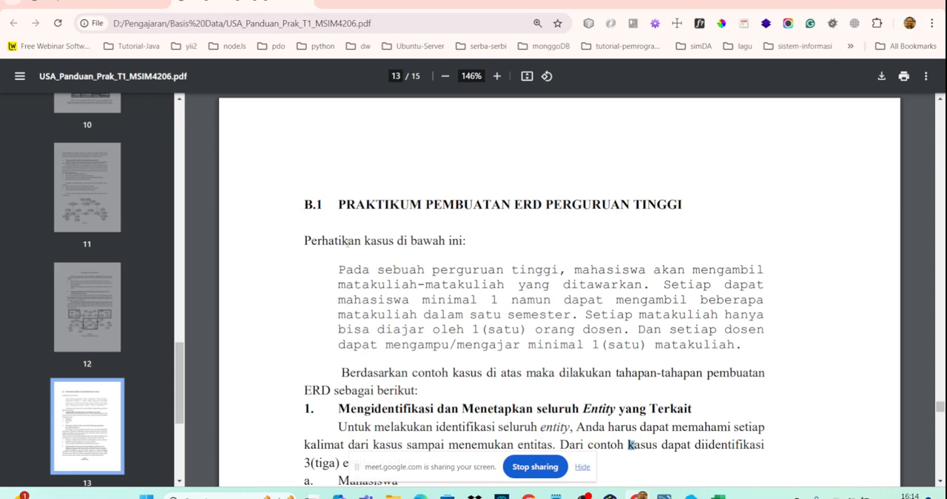
- Review the university ERD case in the PDF guide, examining the listed entities and each entity's attributes and keys
scroll(347, 242, "down", 1)
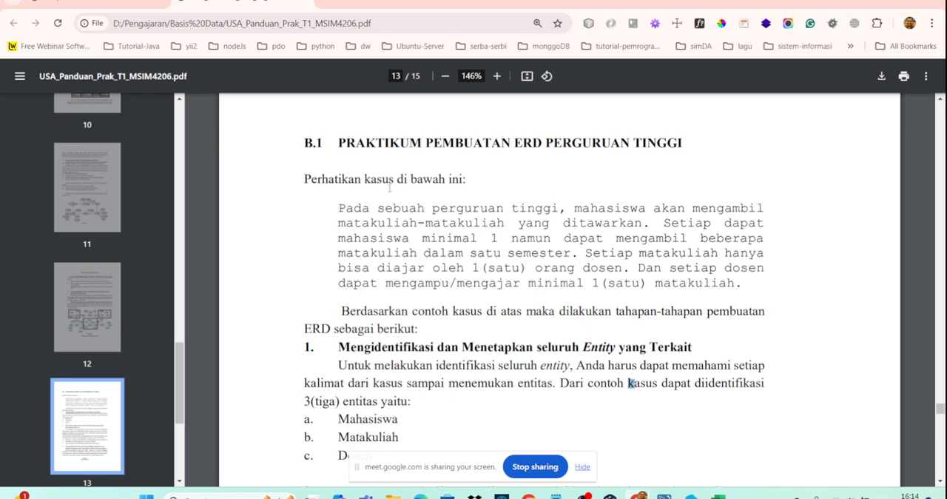
scroll(369, 336, "down", 3)
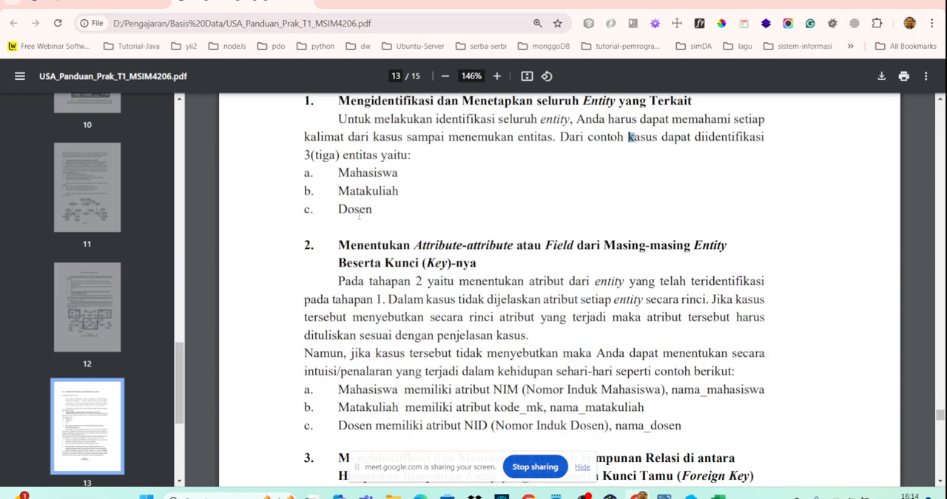
mouse_move(607, 494)
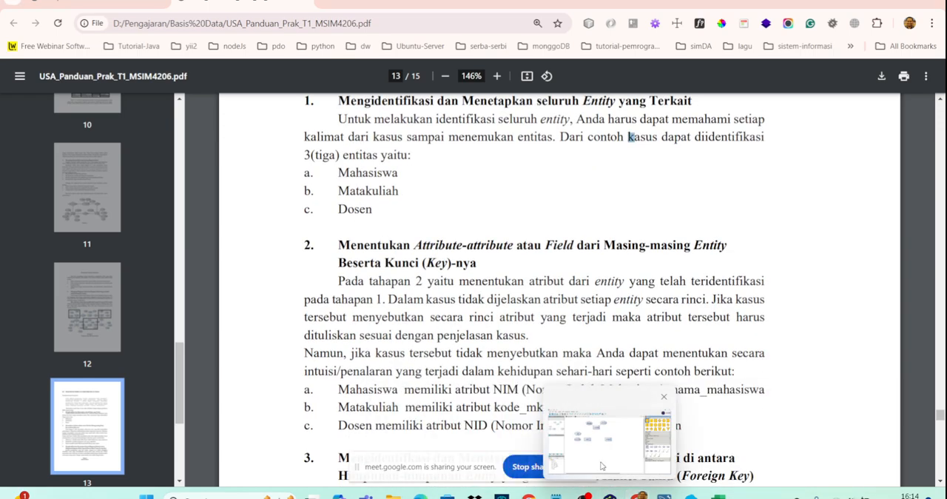
left_click(602, 465)
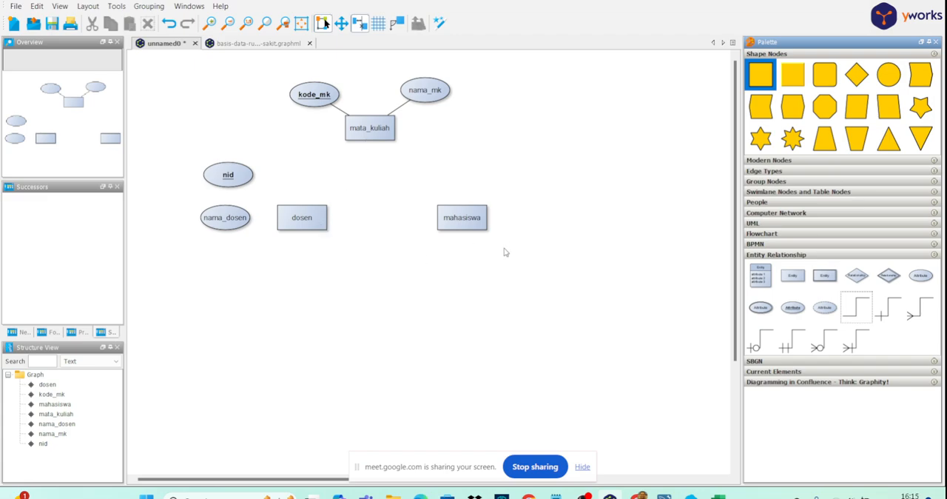
mouse_move(584, 495)
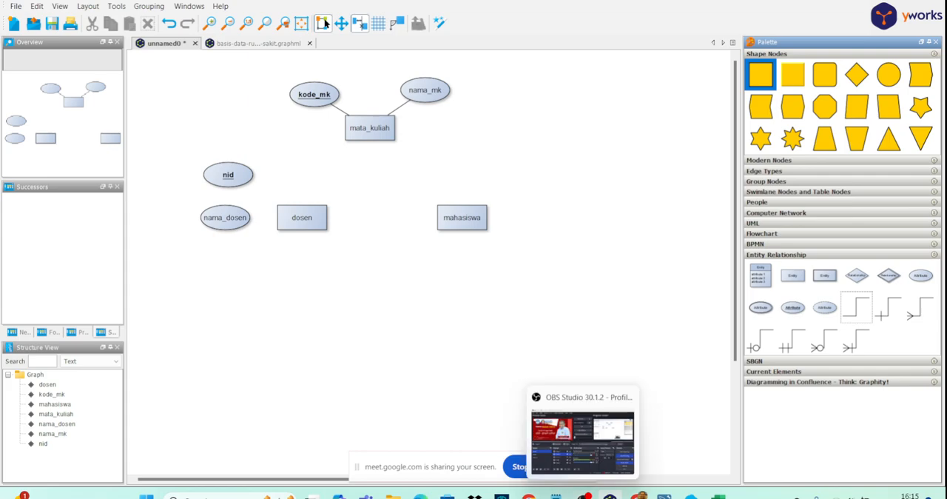
mouse_move(636, 495)
left_click(601, 444)
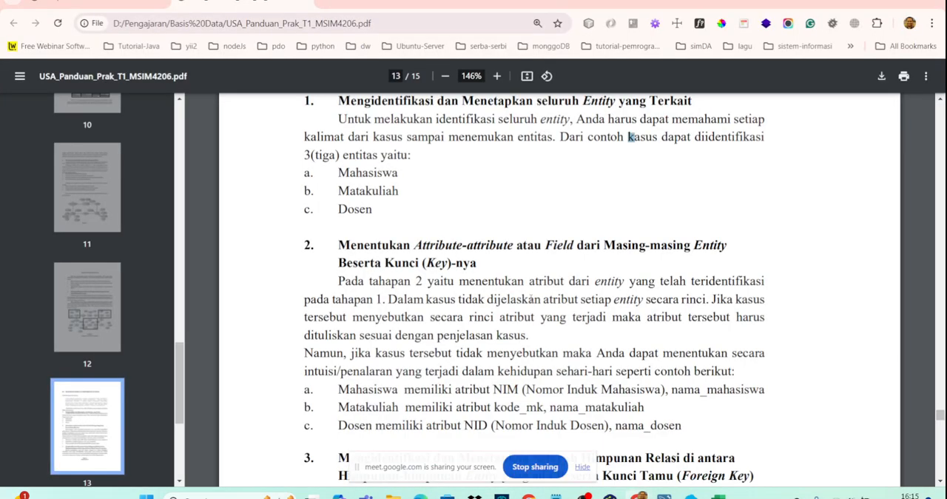
scroll(474, 286, "down", 3)
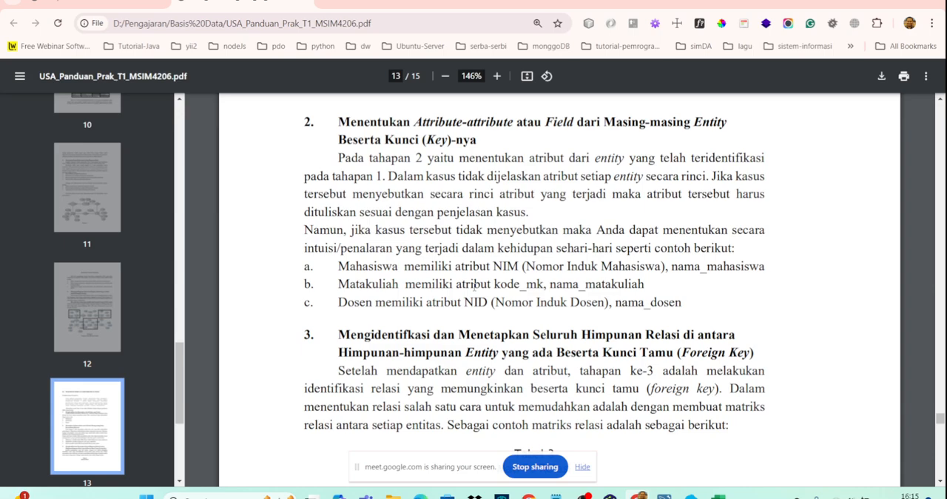
scroll(384, 293, "down", 1)
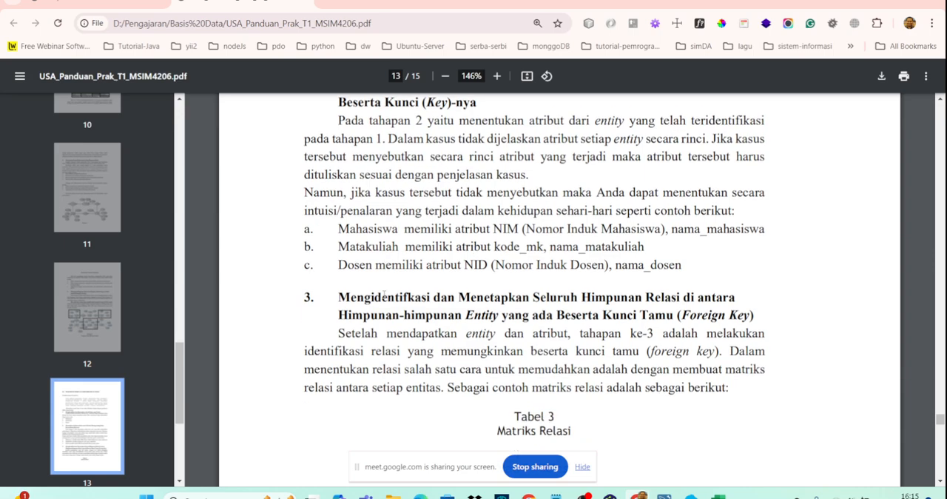
scroll(395, 274, "up", 1)
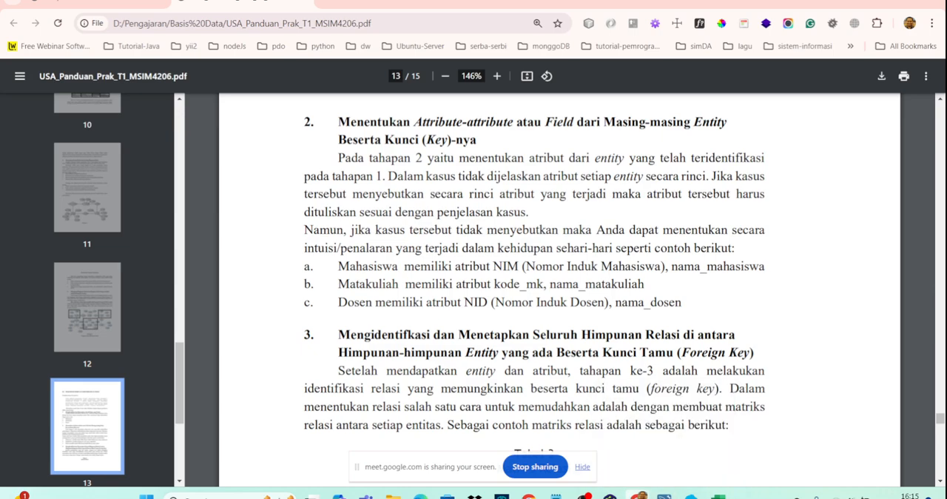
- Switch to yEd and connect the dosen entity to its nid and nama_dosen attributes with plain lines
left_click(618, 458)
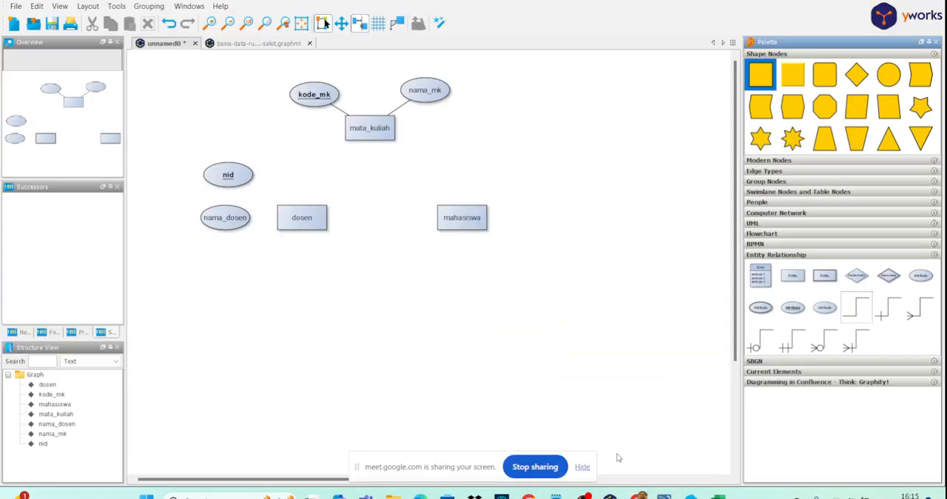
left_click(303, 222)
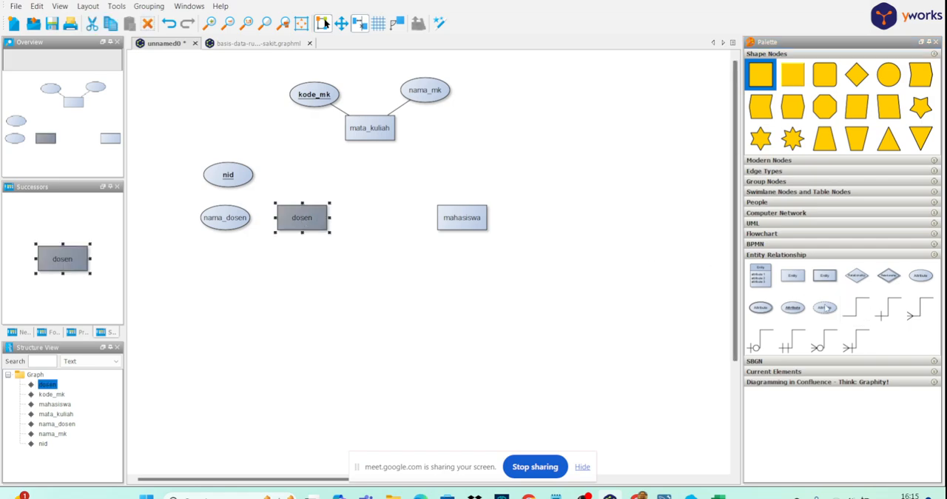
left_click(860, 311)
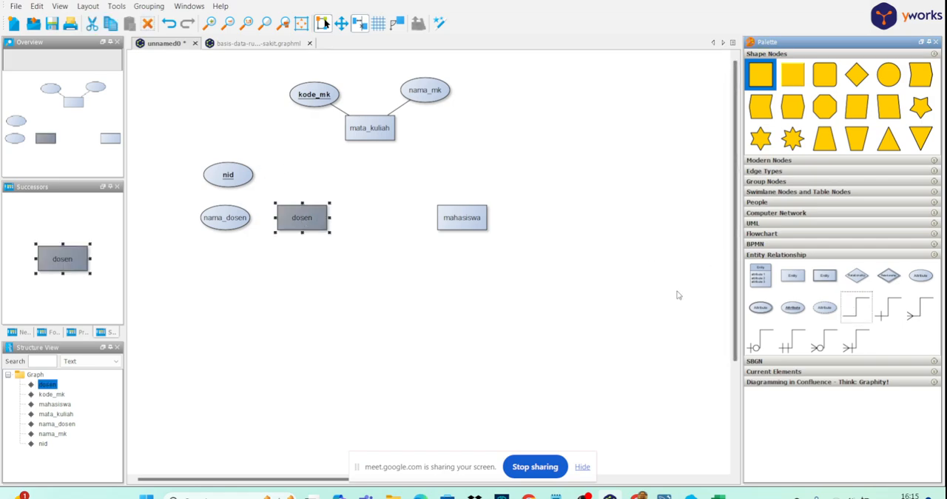
left_click_drag(855, 309, 236, 176)
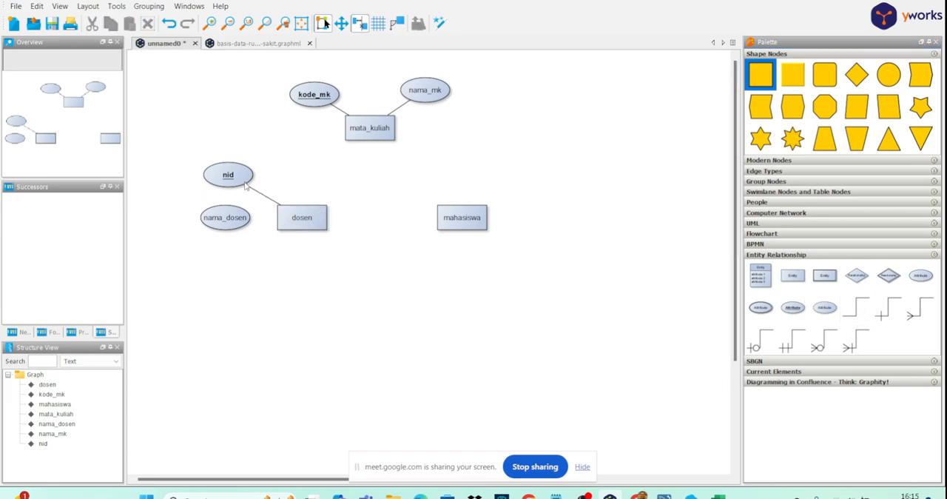
left_click(857, 309)
left_click_drag(298, 218, 251, 221)
- Add an underlined key attribute above the mahasiswa entity and label it nim
left_click(799, 311)
left_click(478, 166)
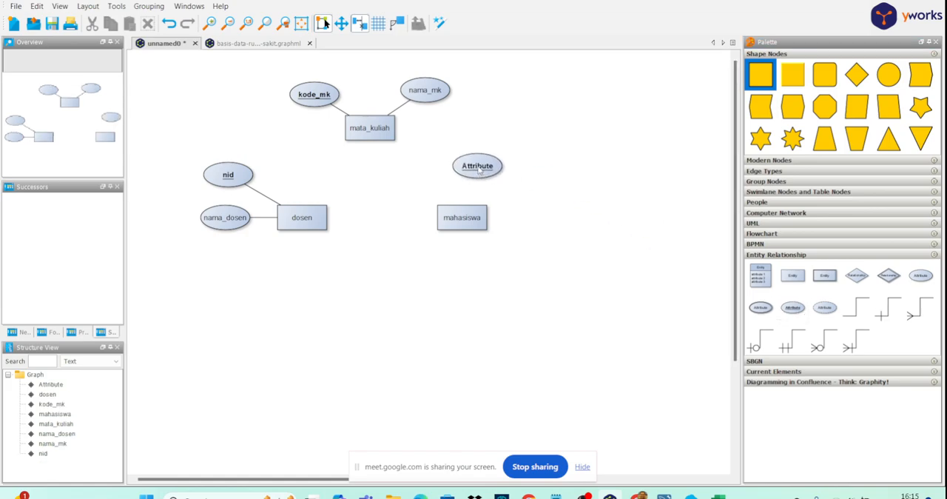
double_click(479, 169)
type("nim")
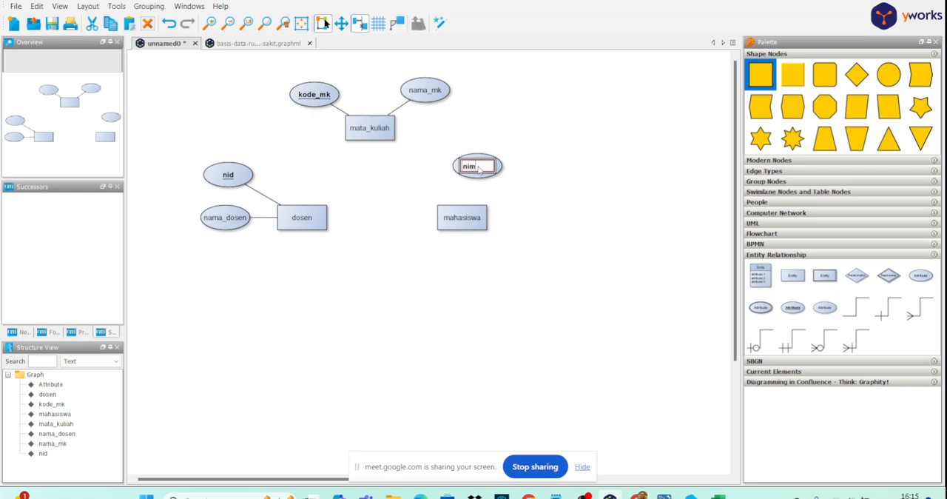
key("Return")
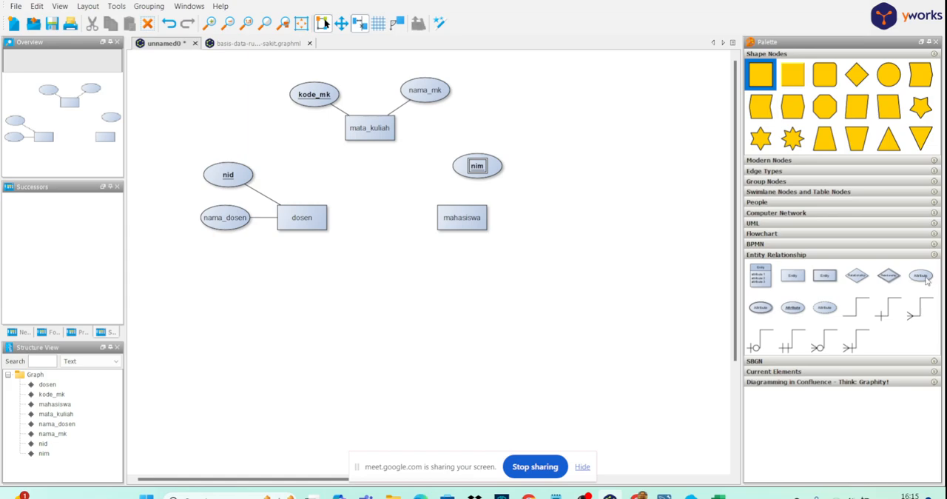
- Add a regular attribute beside the mahasiswa entity and label it nama_mahasiswa
left_click_drag(921, 276, 546, 197)
double_click(546, 197)
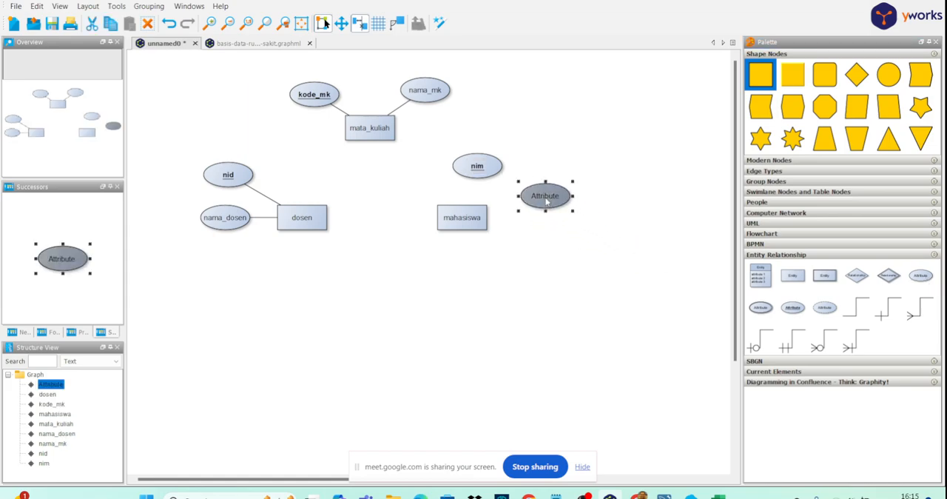
type("nama_mahasis")
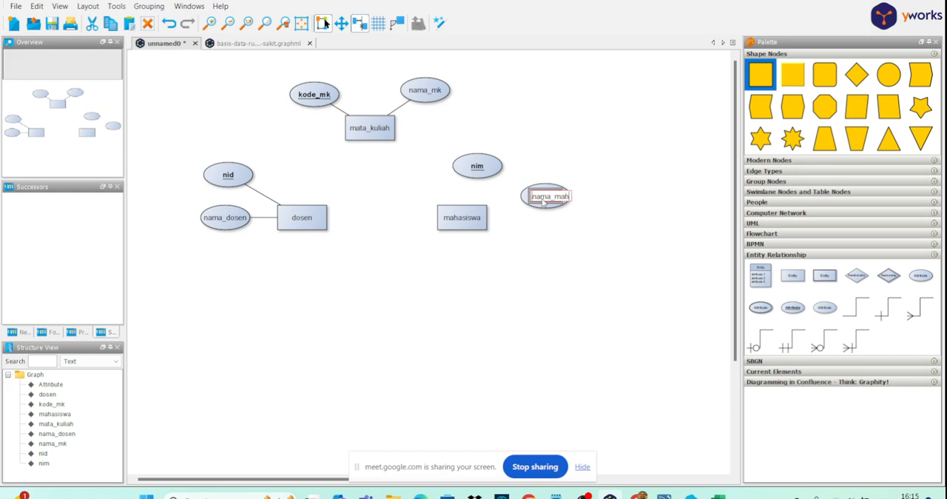
type("wa")
key("Return")
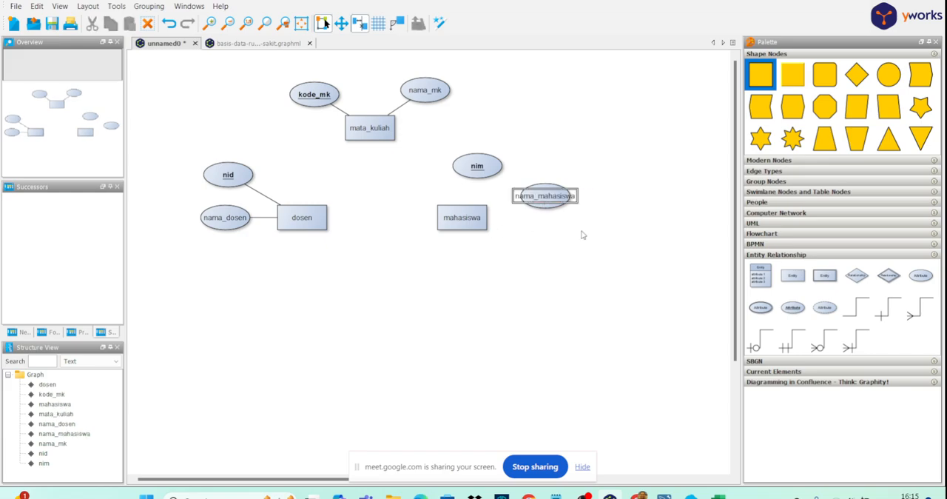
- Connect the mahasiswa entity to its nama_mahasiswa and nim attributes with plain lines
left_click(851, 310)
left_click_drag(480, 217, 535, 198)
left_click(856, 307)
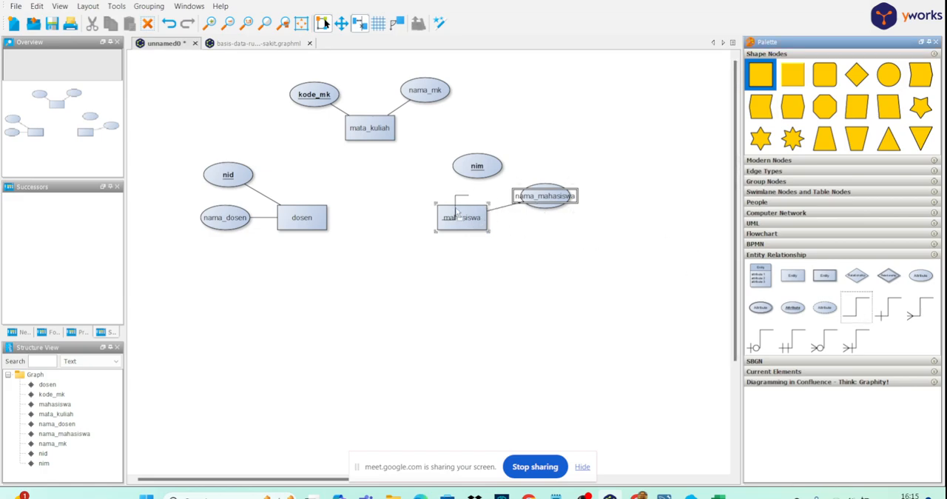
left_click_drag(459, 216, 554, 144)
left_click(482, 170)
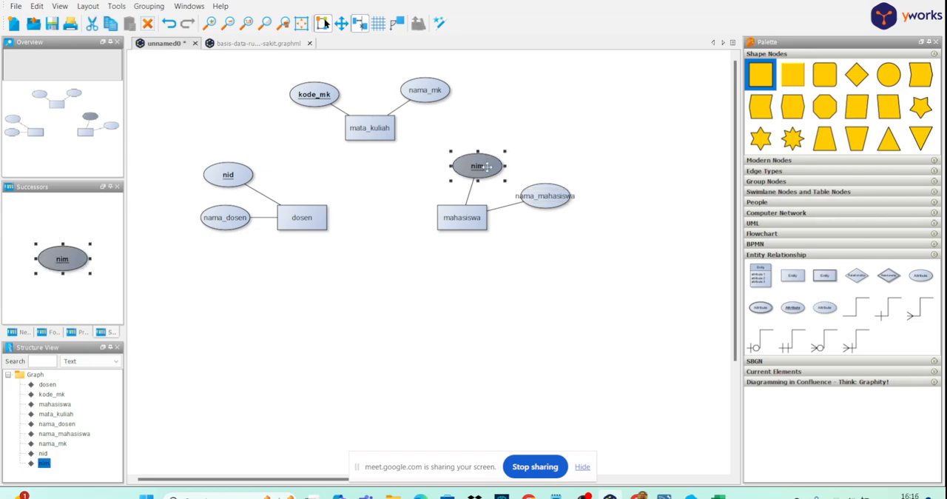
- Shift the mahasiswa group farther from dosen and center the mata_kuliah group between the two, keeping their attributes with them
left_click(469, 218, "shift")
left_click(539, 199, "shift")
left_click_drag(537, 200, 622, 199)
left_click(437, 161)
left_click_drag(469, 157, 362, 96)
- Reposition nama_mahasiswa to the lower right of the mahasiswa entity and nim to its upper right
left_click(618, 202)
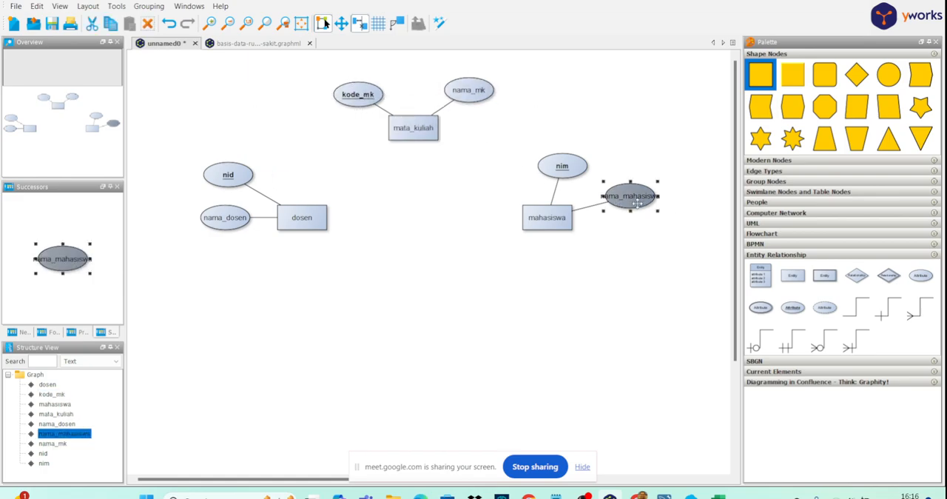
left_click_drag(640, 204, 623, 254)
left_click(563, 166)
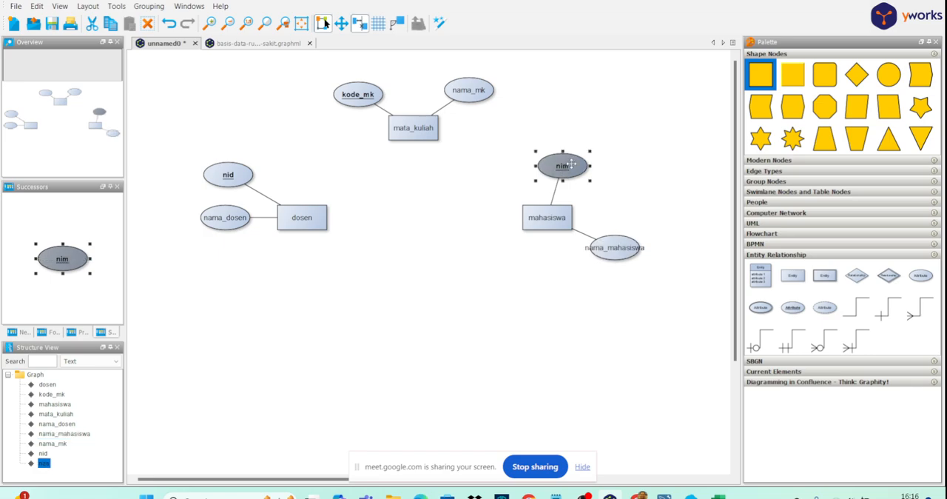
left_click_drag(564, 165, 630, 155)
left_click(535, 163)
- Switch to the PDF guide and examine stage 3 and the Tabel 3 relation matrix between Mahasiswa, Matakuliah and Dosen
mouse_move(584, 494)
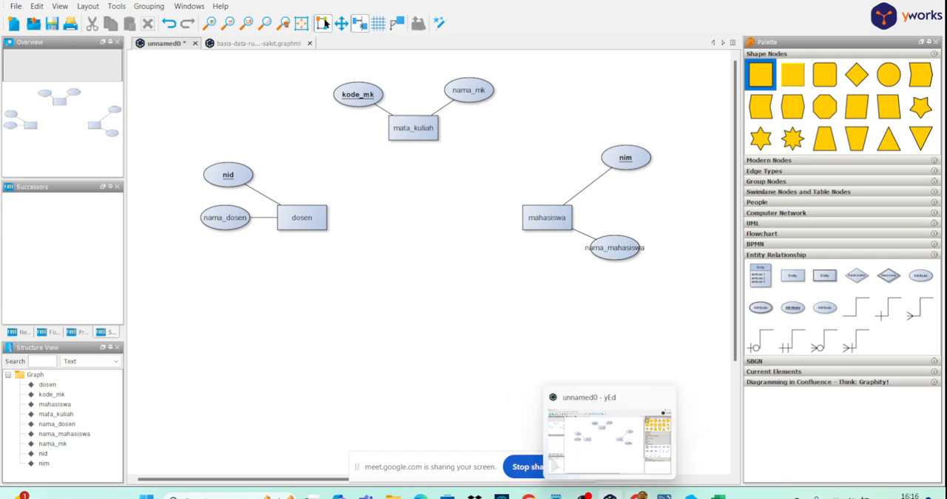
mouse_move(638, 494)
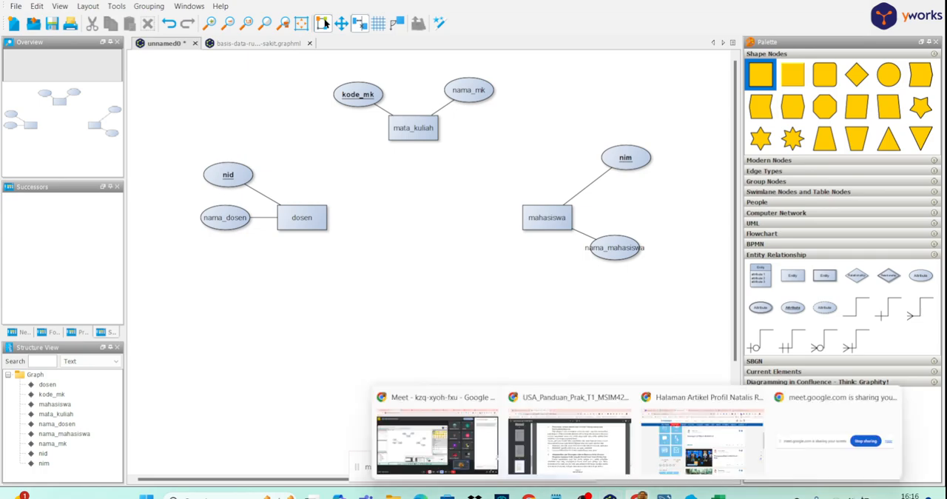
left_click(612, 466)
scroll(523, 345, "down", 3)
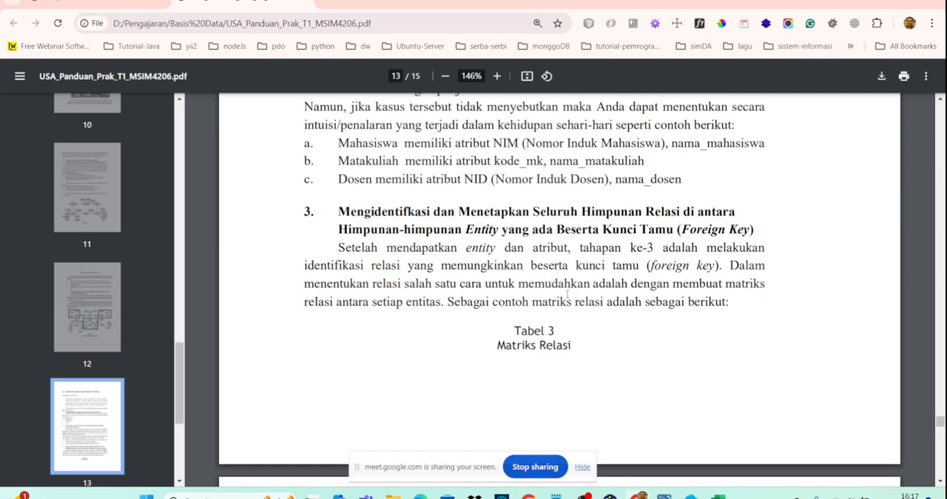
scroll(530, 303, "down", 5)
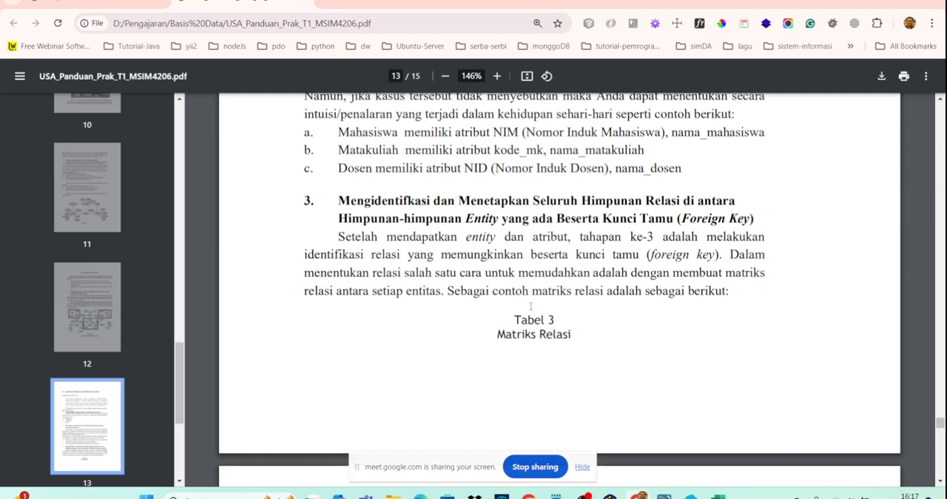
scroll(530, 306, "down", 1)
scroll(564, 233, "up", 1)
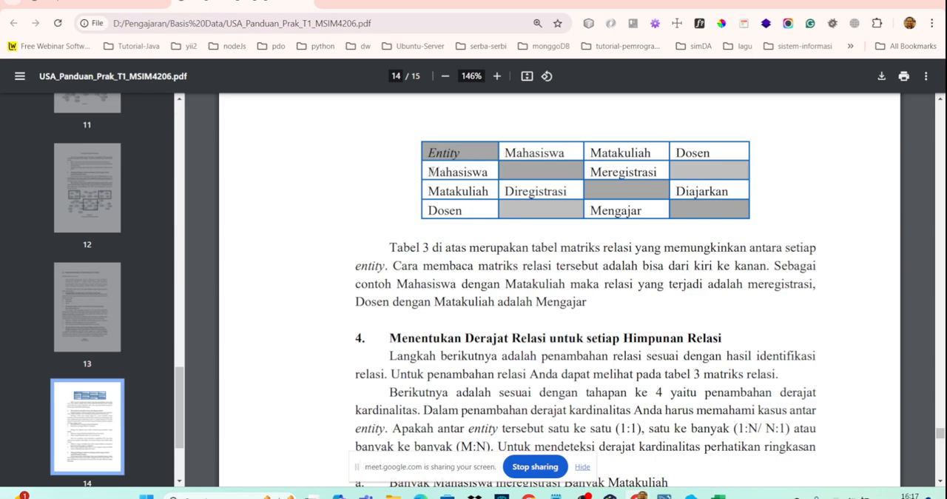
left_click_drag(429, 172, 489, 171)
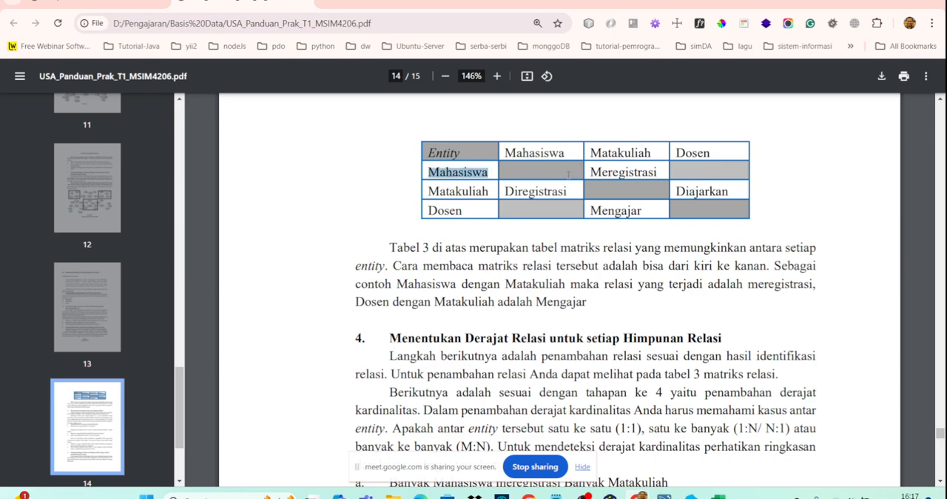
left_click_drag(590, 153, 652, 153)
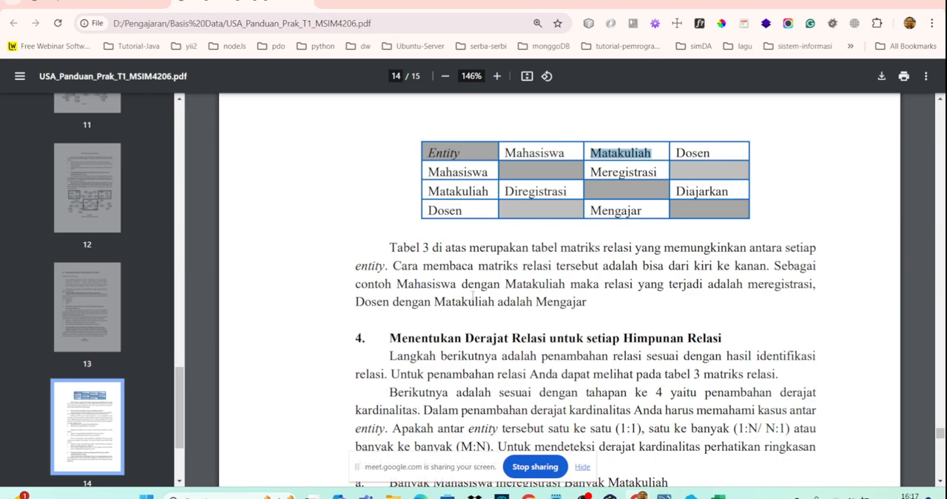
scroll(464, 314, "down", 2)
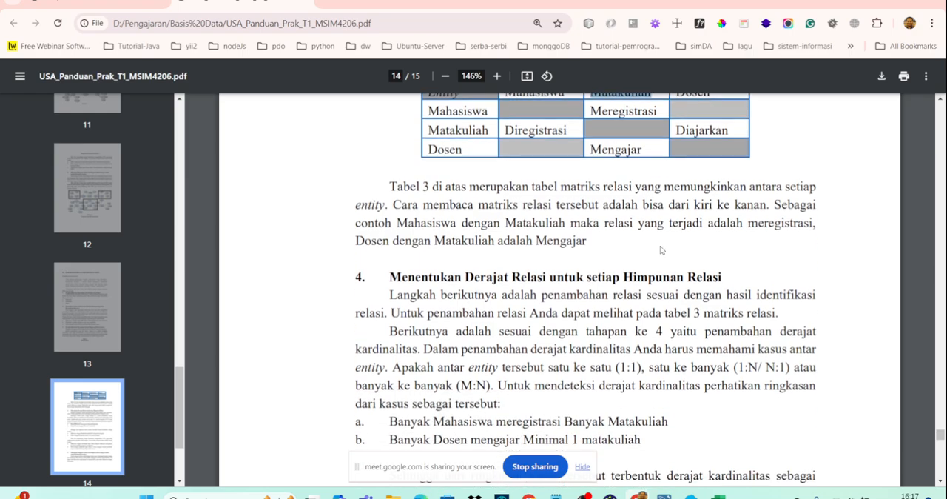
scroll(696, 220, "up", 4)
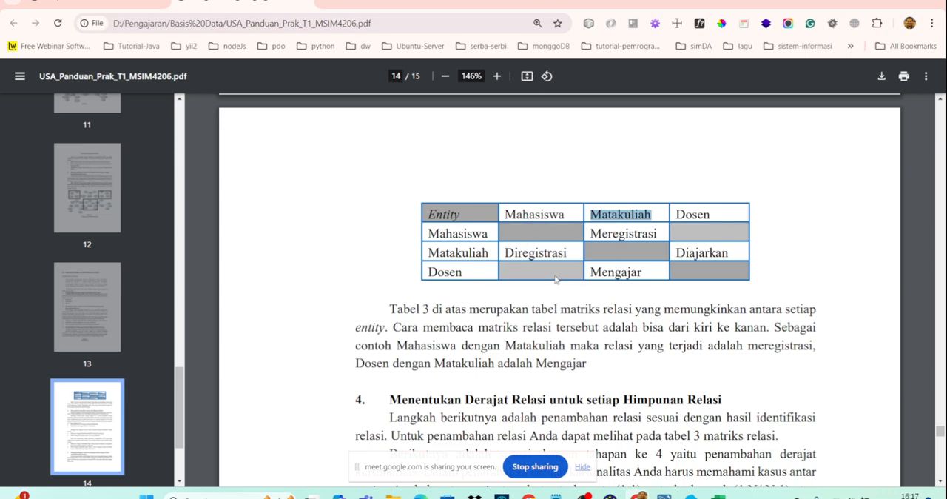
scroll(556, 280, "up", 4)
- Read stage 4 of the guide on determining the cardinality of each relation
scroll(557, 279, "down", 12)
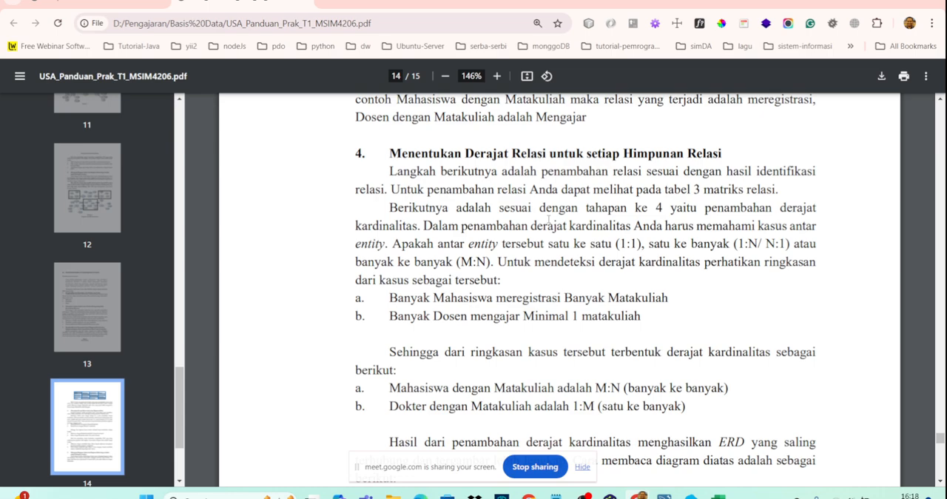
scroll(548, 219, "down", 2)
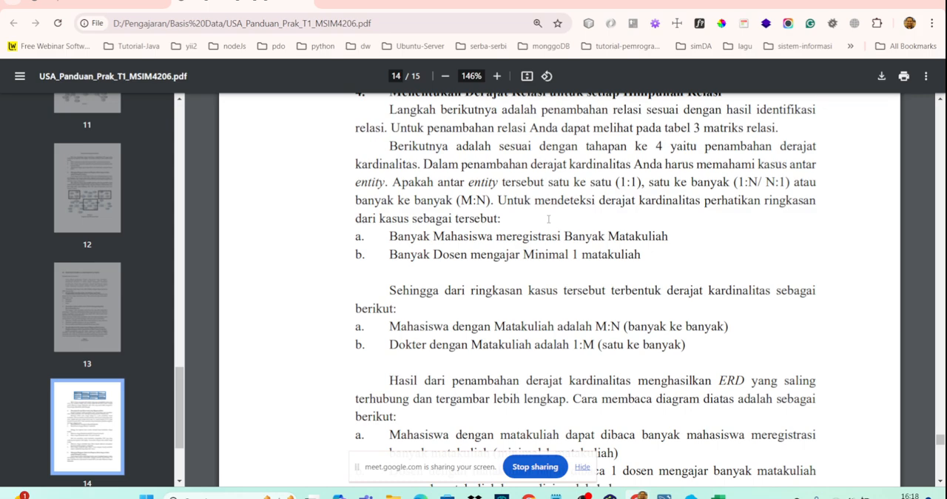
scroll(548, 219, "down", 4)
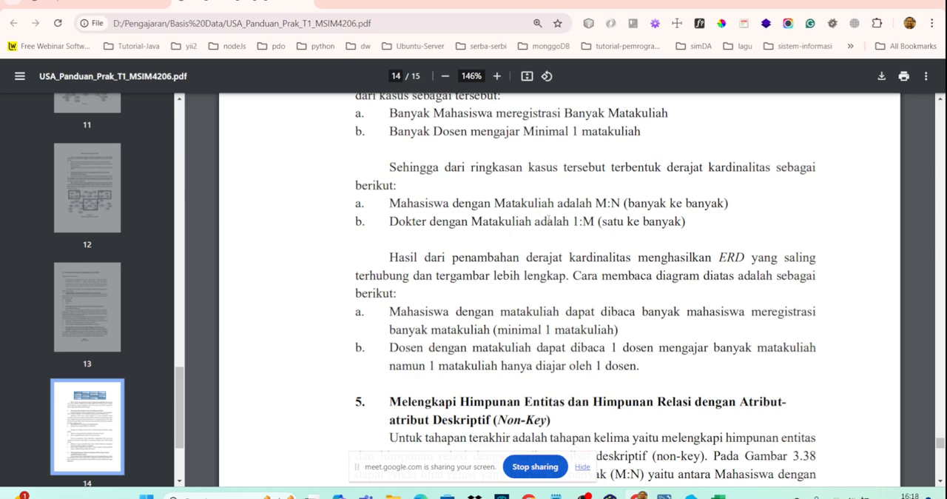
- Review stage 4's case summary of Mahasiswa, Matakuliah and Dosen, highlighting the registration relation and the word Dokter in the cardinality list
scroll(549, 220, "up", 2)
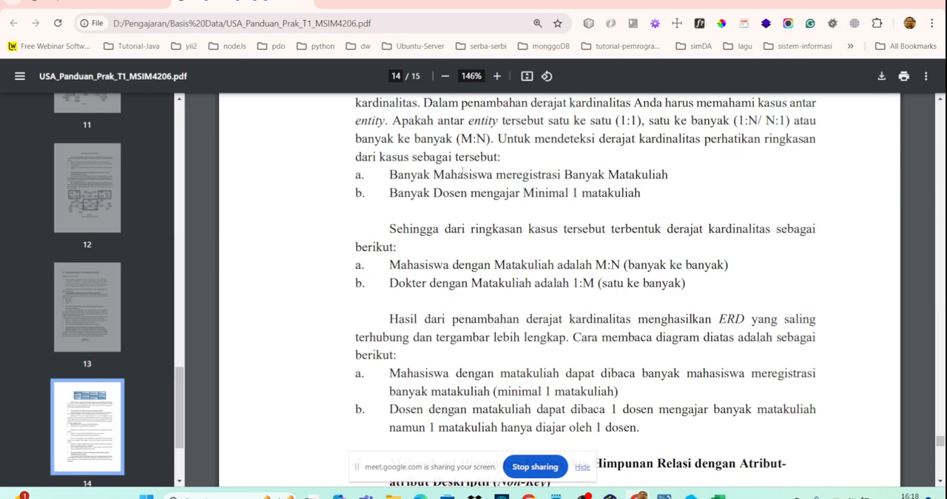
left_click_drag(386, 175, 681, 181)
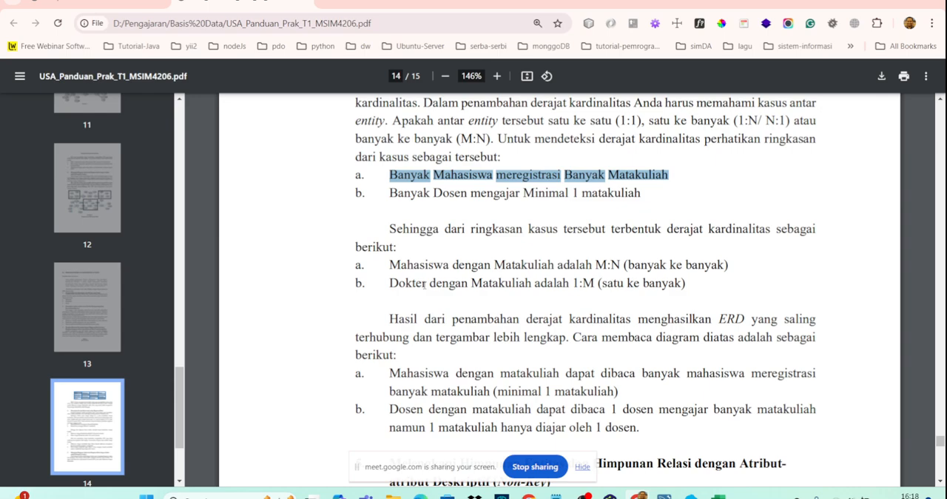
double_click(425, 284)
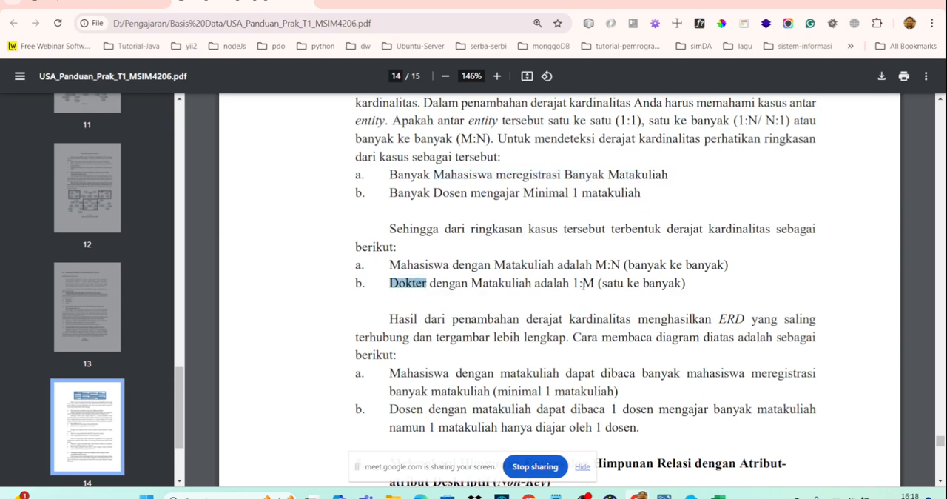
- Read how the guide interprets the cardinalities, then stage 5 on descriptive attributes and the page 15 rule for many-to-many relations
scroll(581, 283, "down", 2)
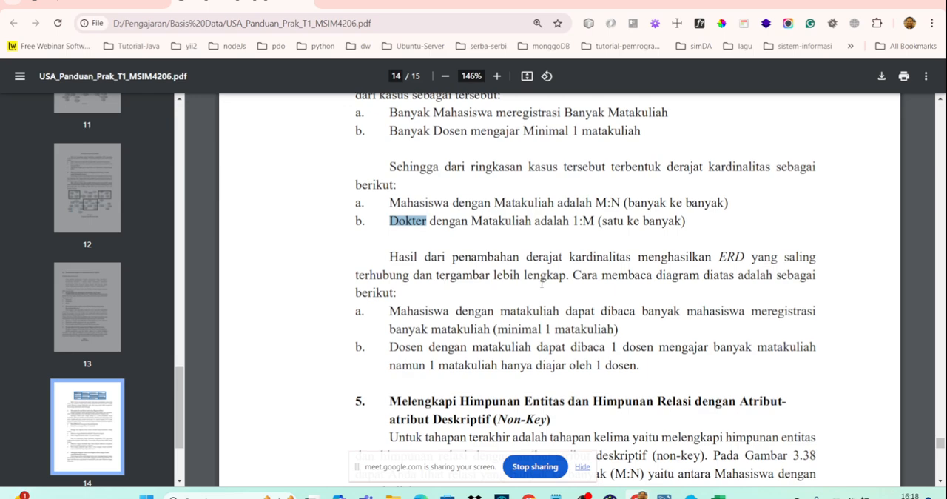
scroll(542, 283, "down", 4)
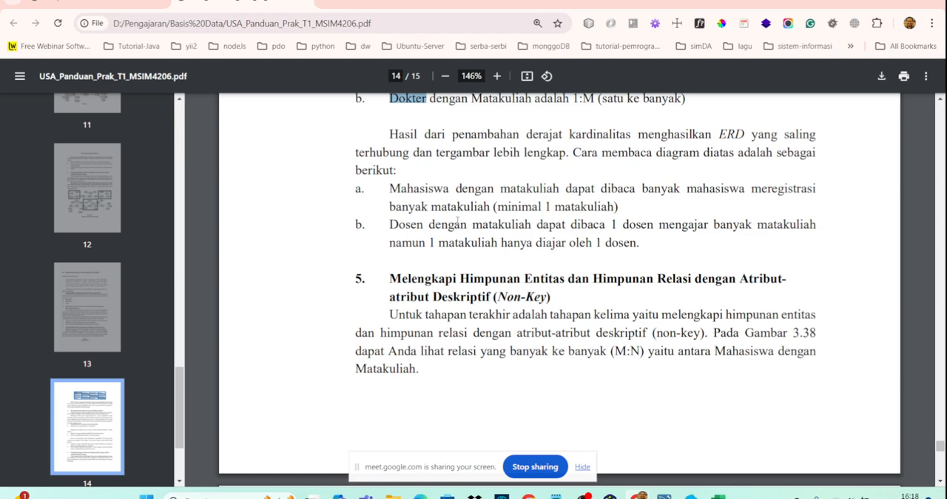
scroll(458, 220, "down", 4)
scroll(458, 220, "down", 4)
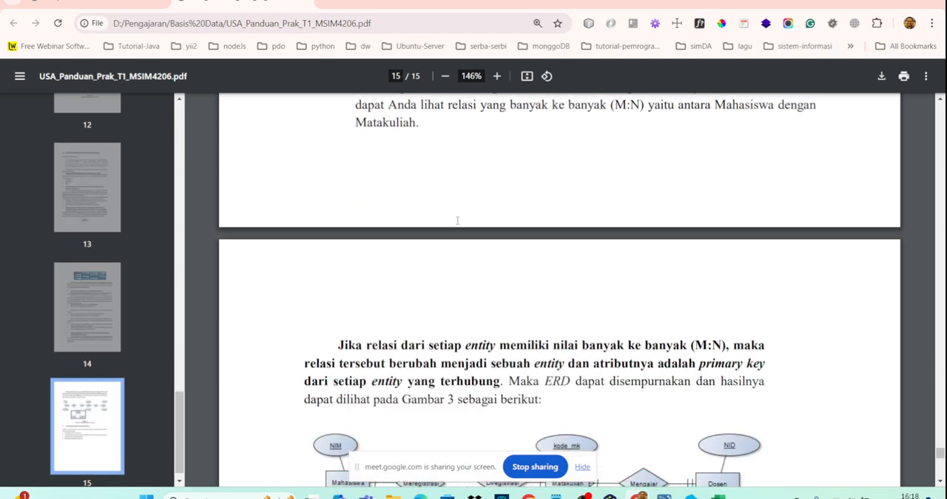
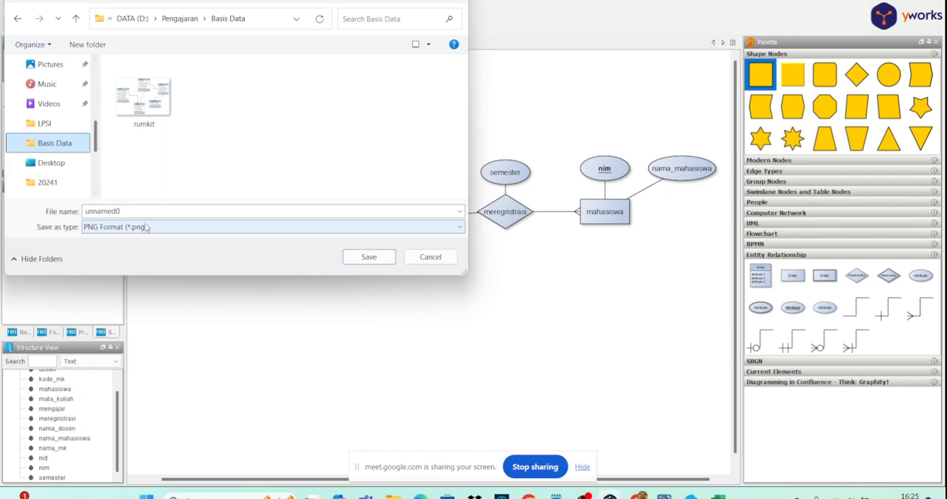
- Export the ERD as a PNG image named erd_pt in the Basis Data folder, keeping the default image settings
left_click(149, 211)
type("dr")
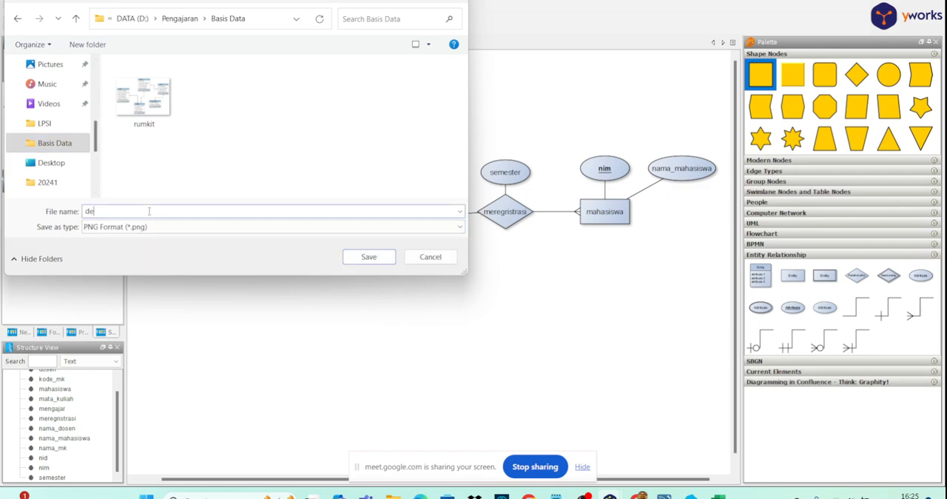
key("BackSpace")
key("BackSpace")
type("er")
type("d_pr")
key("Return")
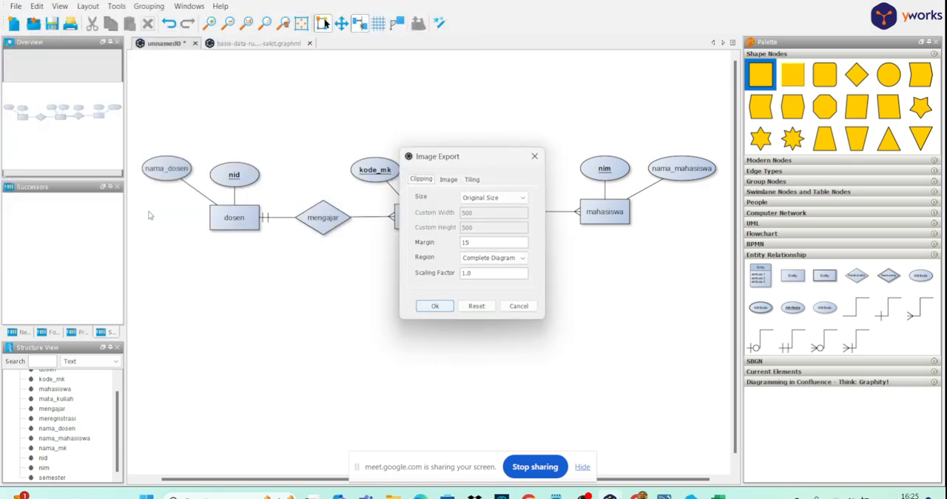
left_click(434, 305)
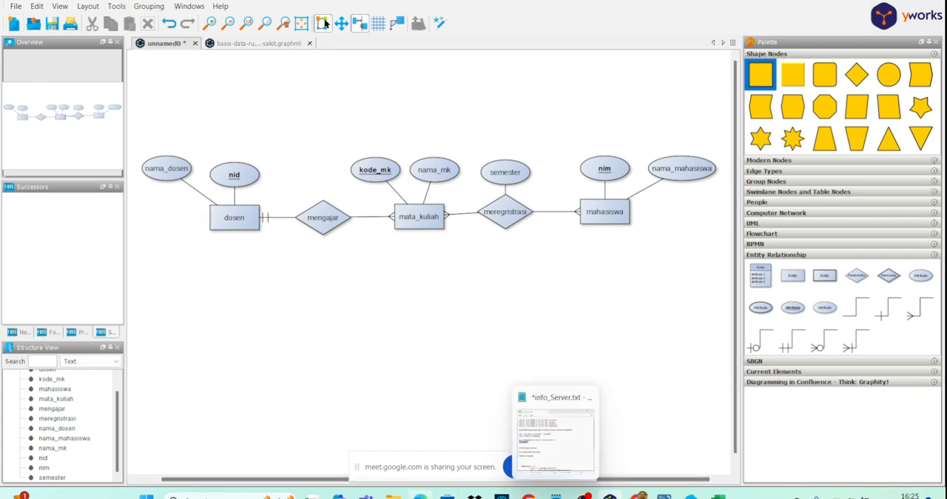
- Check the exported erd_pt image from the Pengajaran > Basis Data folder and return to the diagram
mouse_move(393, 495)
left_click(404, 451)
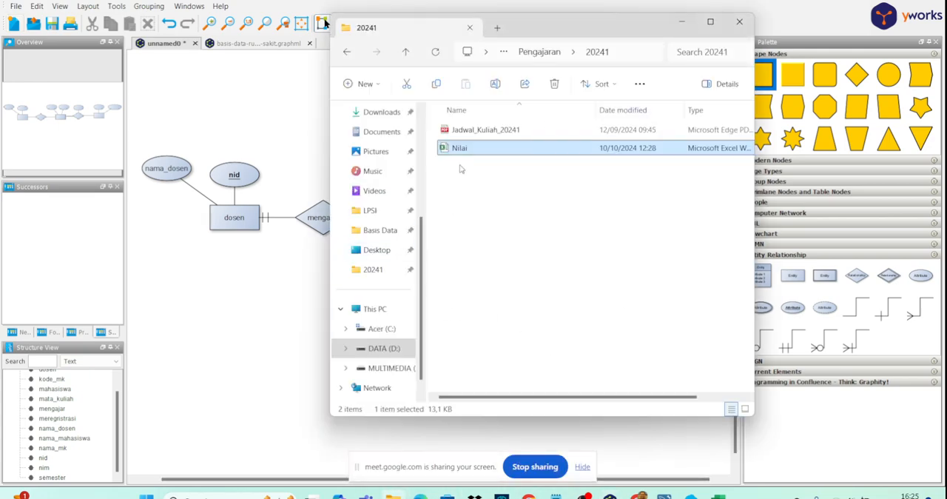
left_click(538, 53)
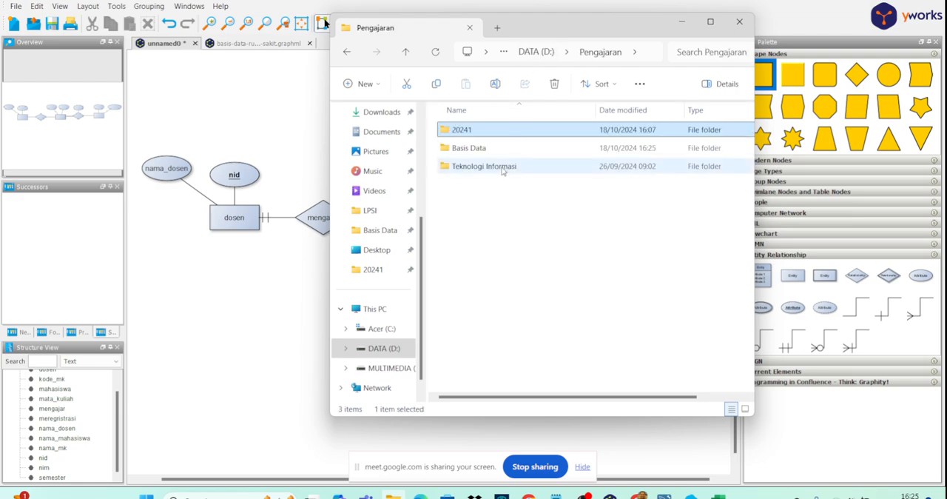
double_click(474, 148)
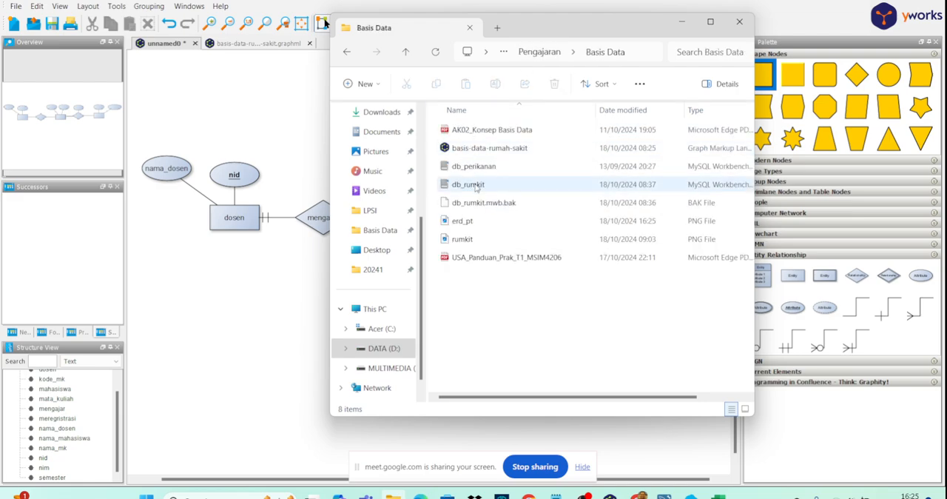
double_click(464, 221)
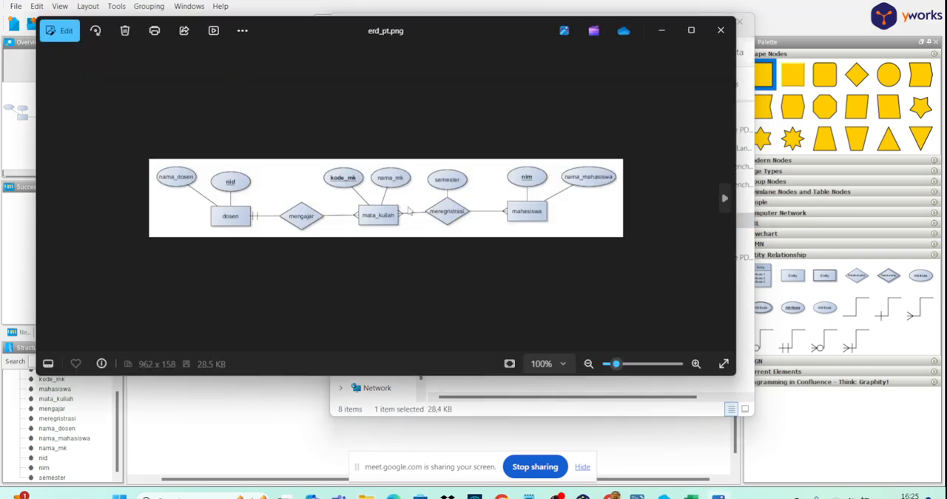
left_click(720, 31)
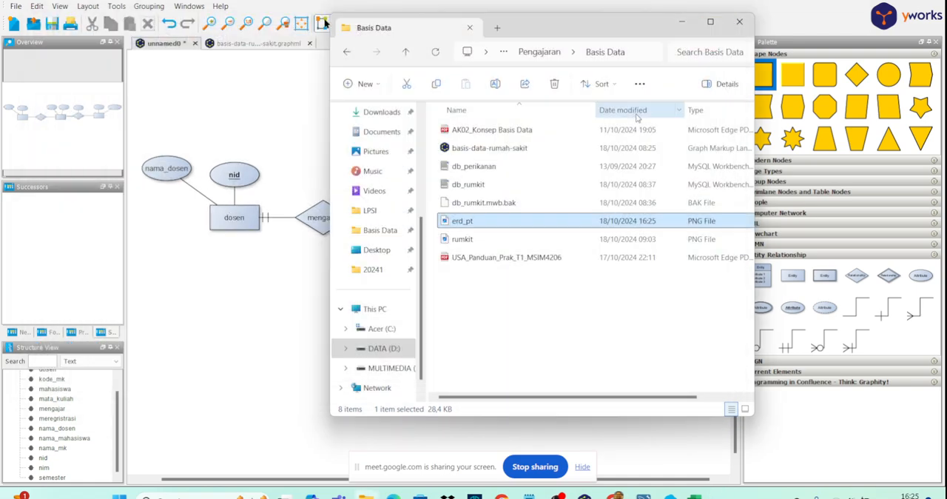
left_click(296, 300)
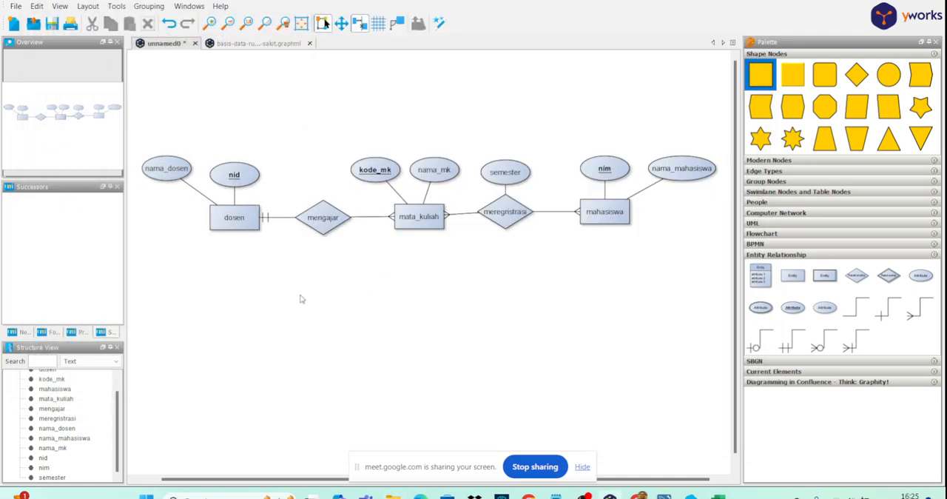
- Switch to MySQL Workbench and close the db_rumkit model and the local connection
mouse_move(664, 495)
left_click(666, 444)
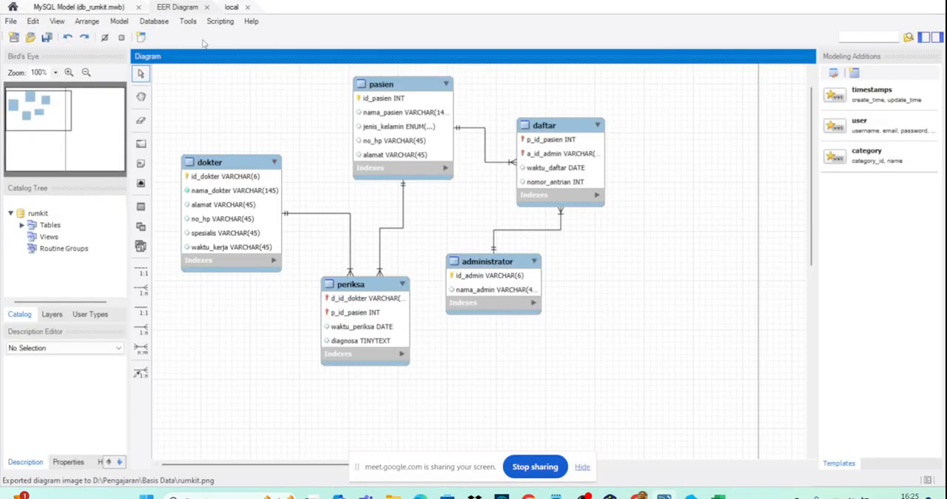
left_click(141, 11)
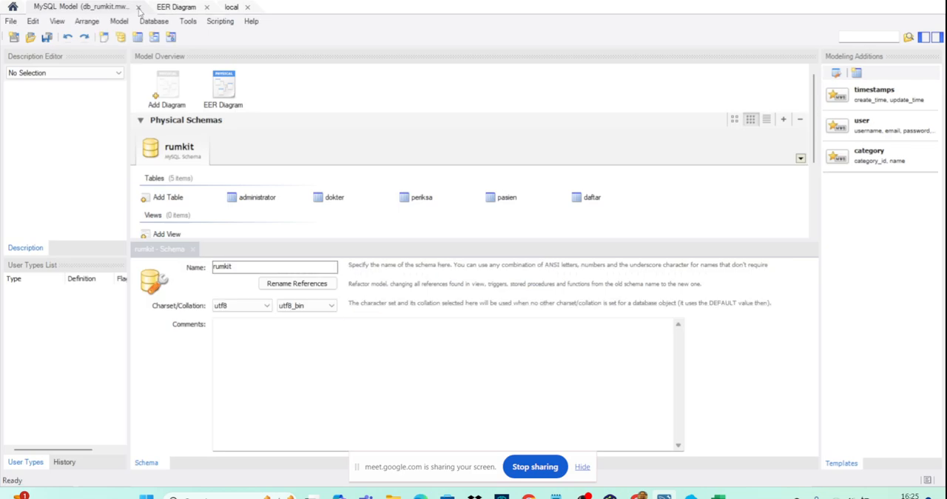
left_click(139, 8)
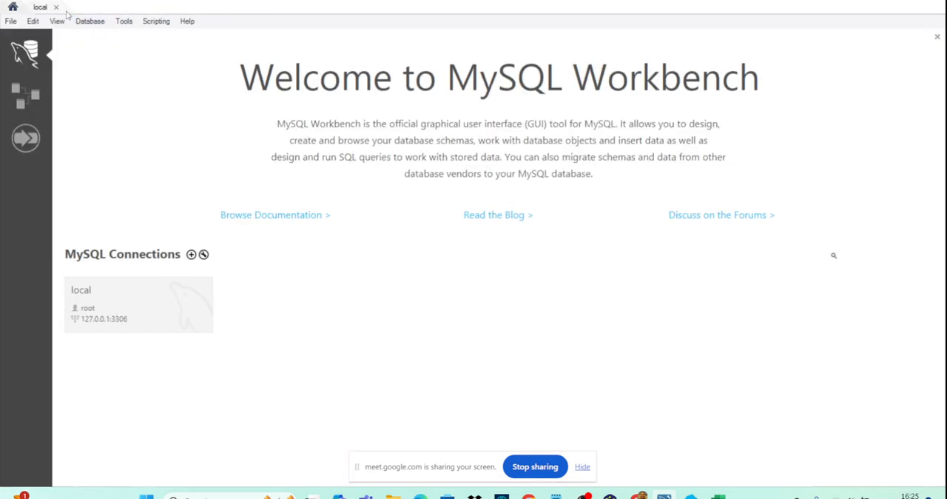
left_click(56, 8)
- Create a new database model and rename its default schema to db_pt
left_click(22, 96)
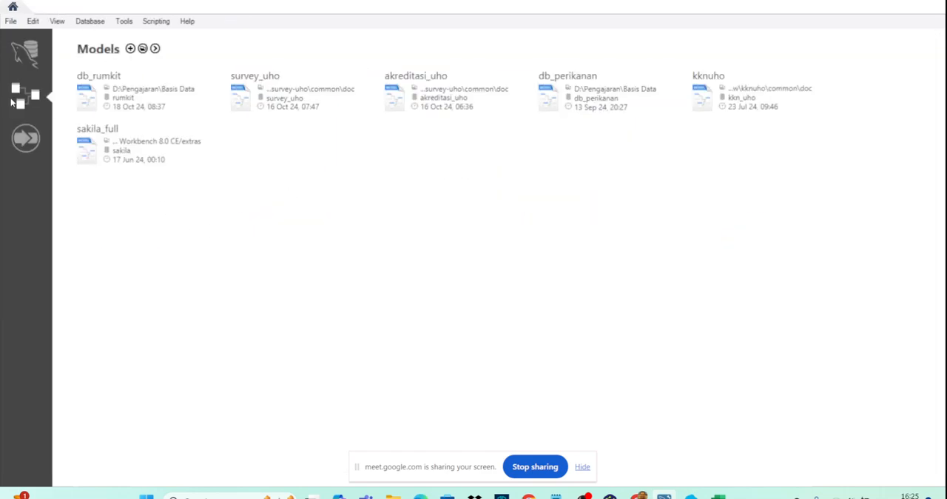
left_click(131, 49)
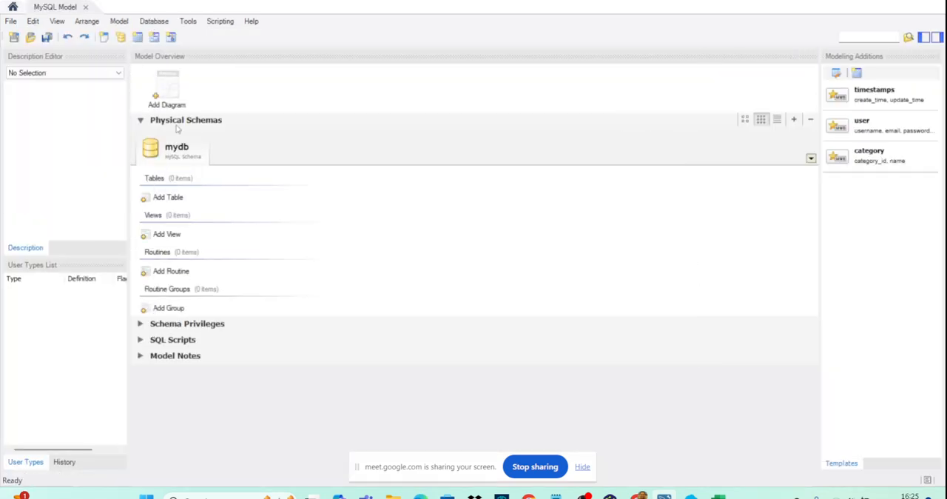
double_click(176, 148)
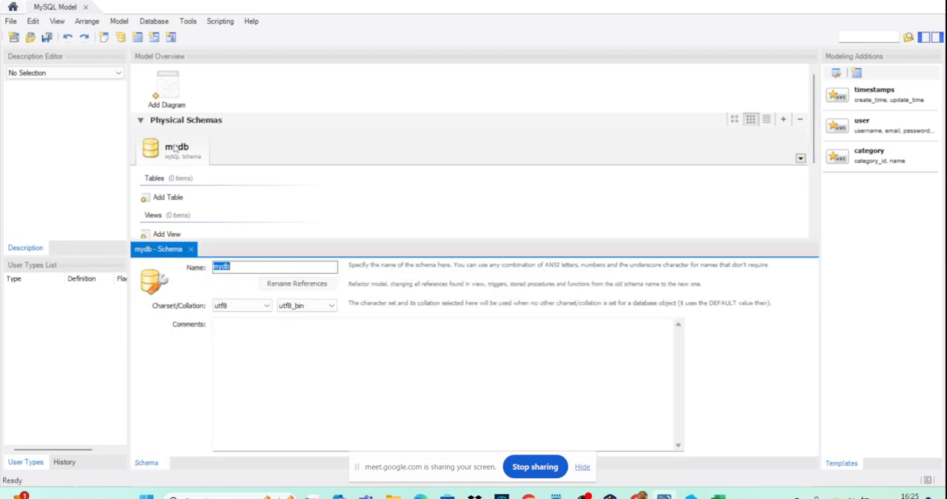
type("d")
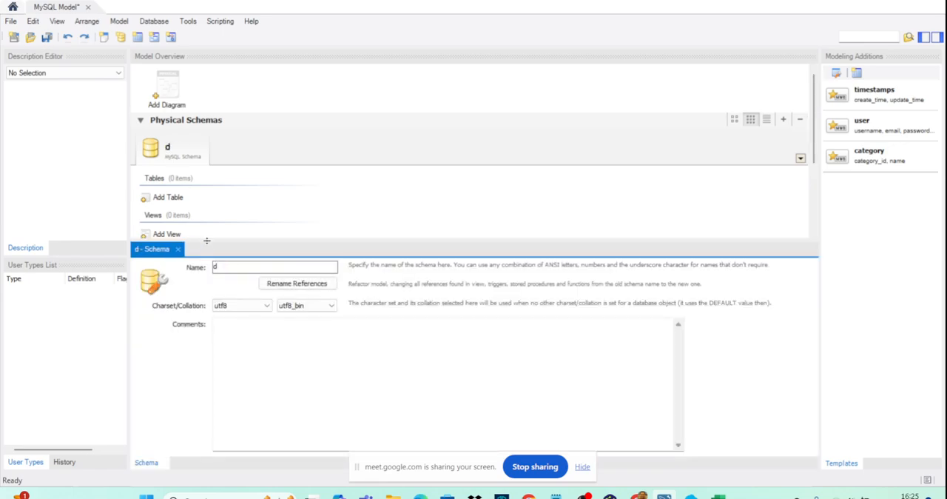
type("b_p")
key("BackSpace")
type("b_pt")
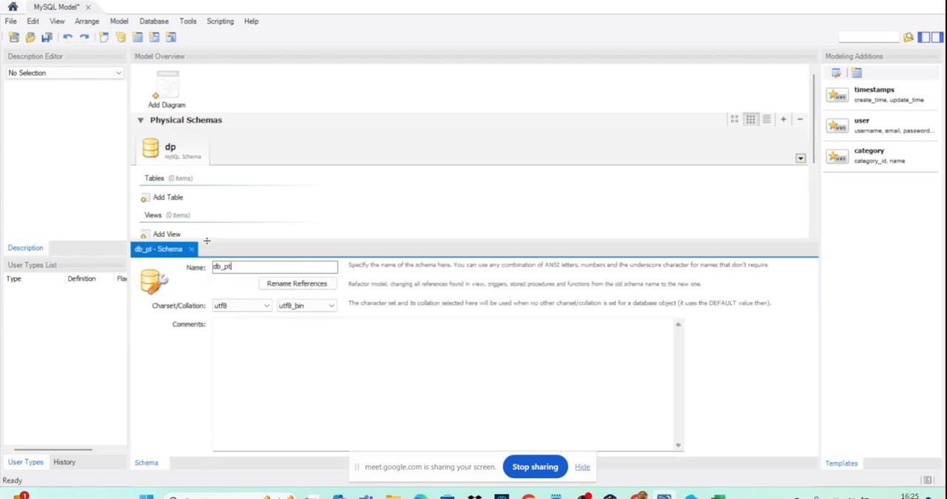
left_click(314, 151)
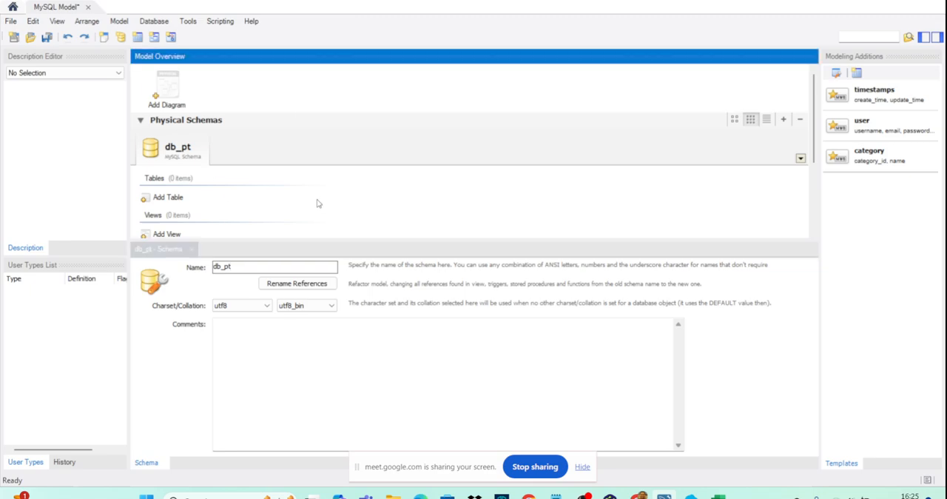
- Add an EER diagram to the model and place a table named mahasiswa on it
double_click(168, 90)
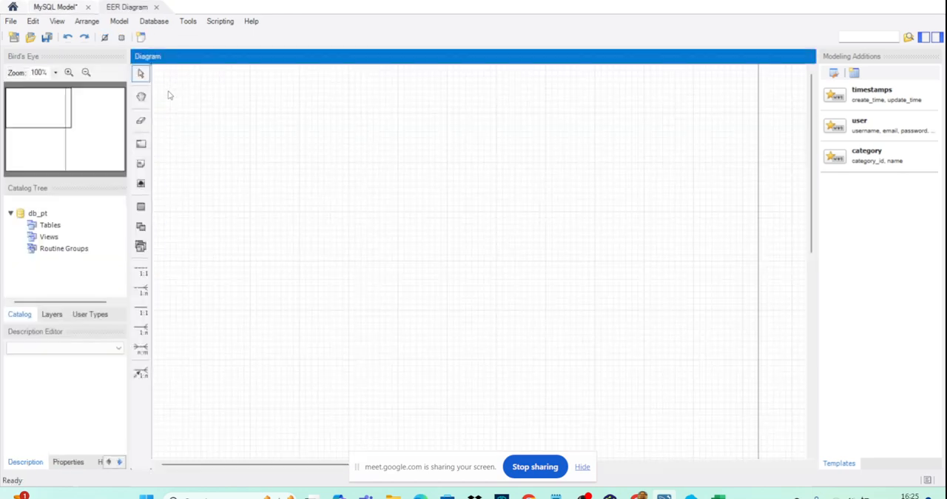
left_click(141, 206)
left_click(277, 154)
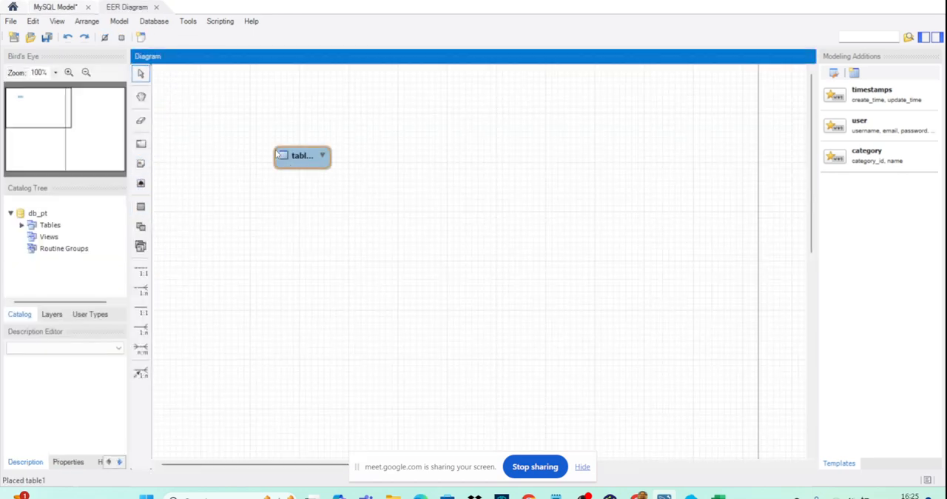
double_click(300, 161)
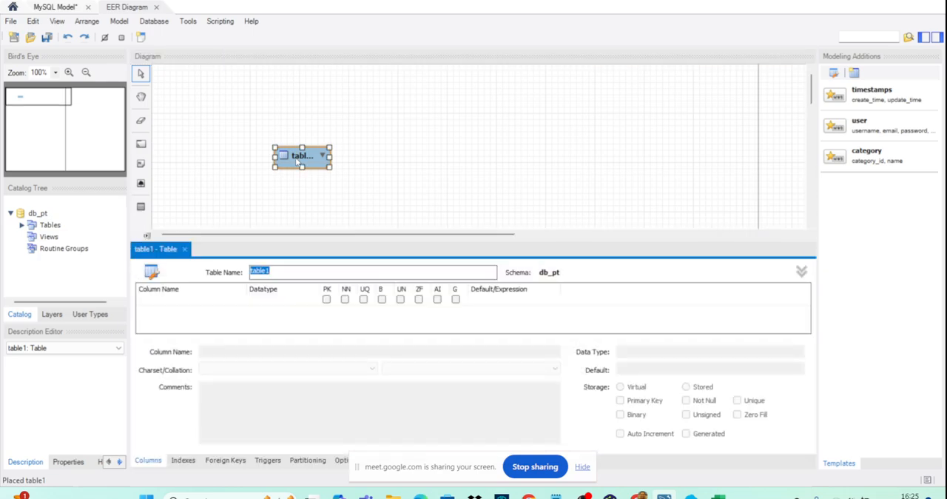
type("tb")
- Add the primary key column nim to the mahasiswa table with data type VARCHAR(9)
left_click(193, 302)
type("nim")
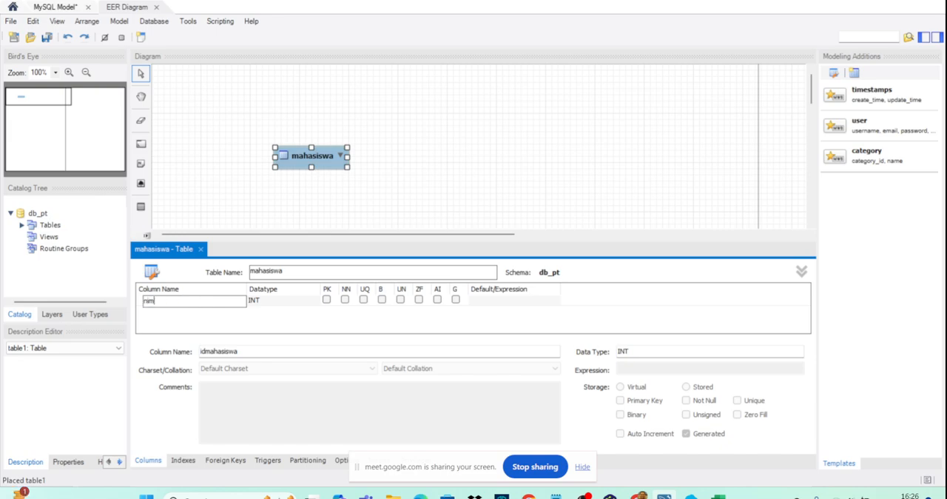
left_click(276, 303)
left_click(313, 302)
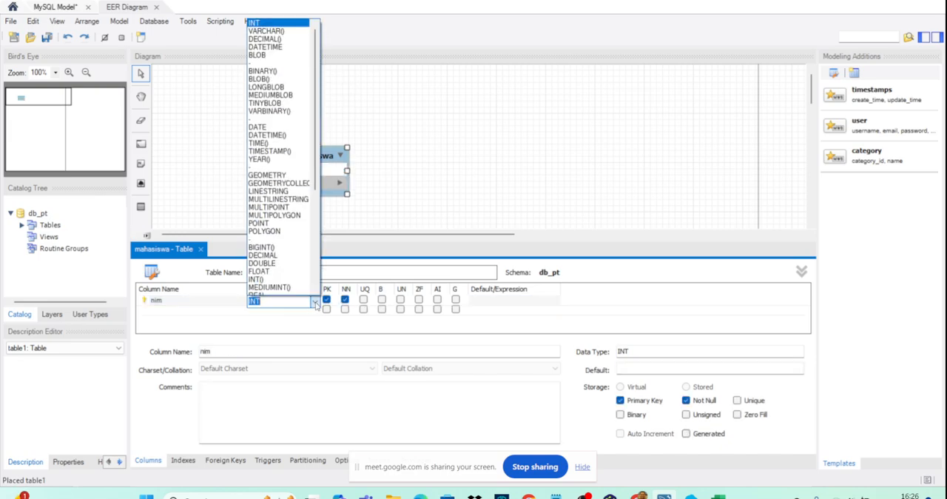
left_click(271, 32)
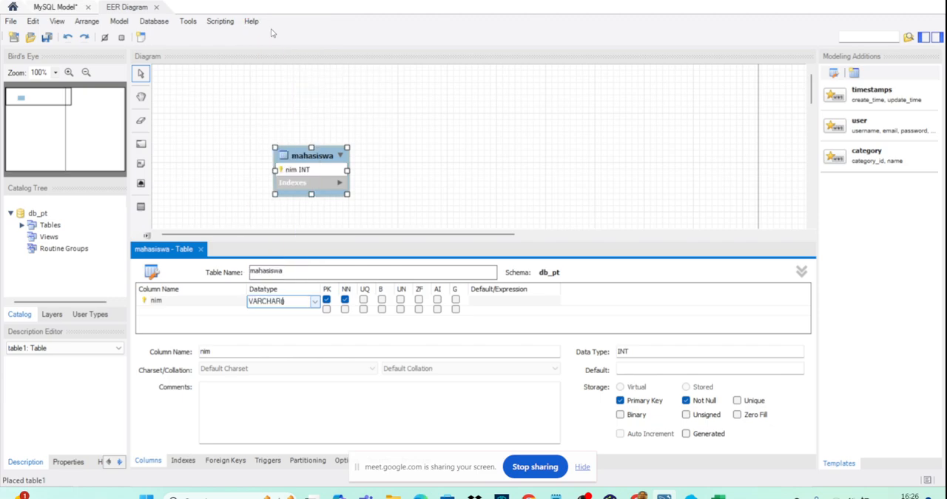
type("9")
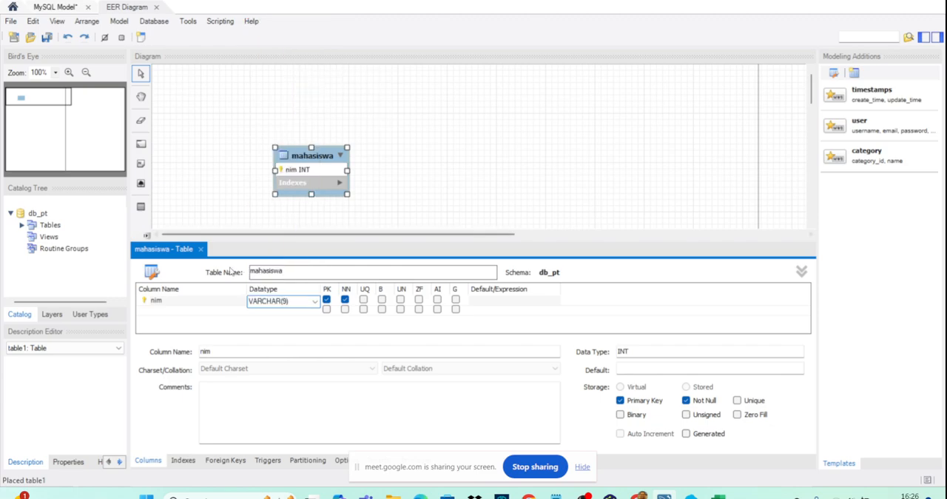
- Add a not-null nama_mahasiswa column with data type VARCHAR(145) to the mahasiswa table
left_click(192, 313)
type("nama_mahasiswa")
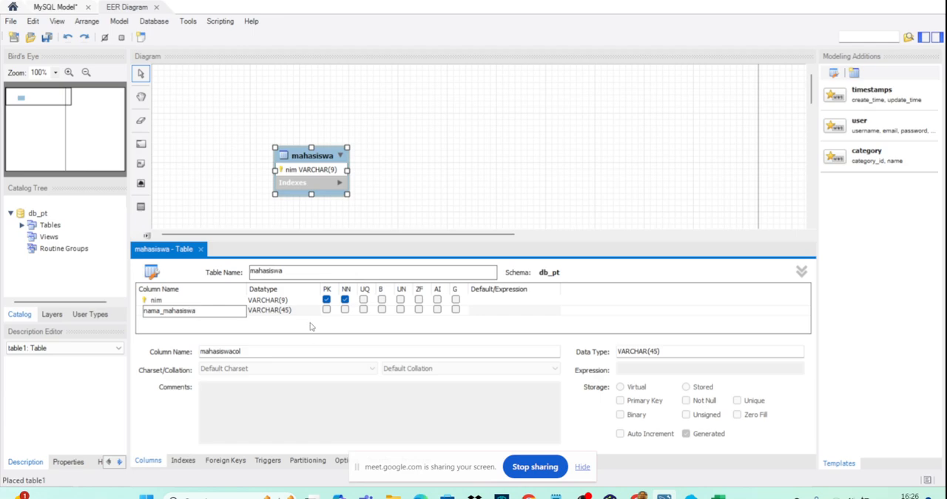
left_click(283, 310)
left_click(284, 310)
left_click(285, 311)
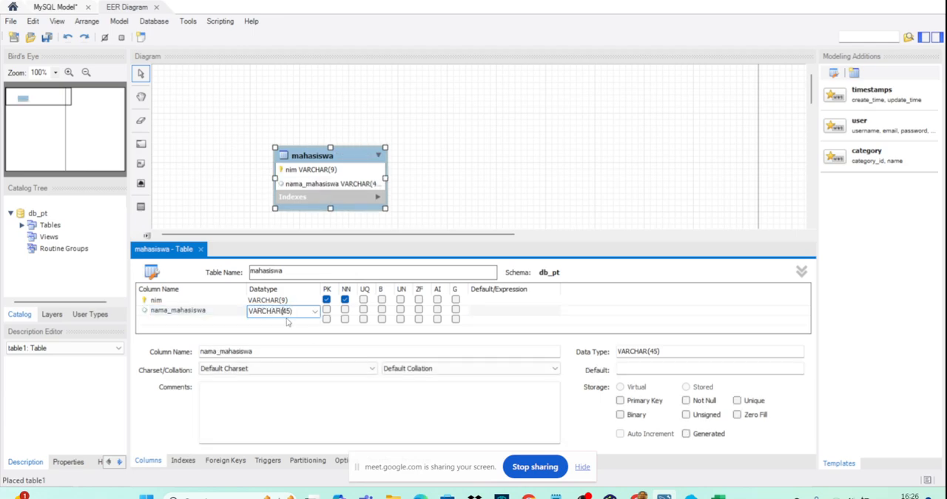
type("1")
left_click(215, 304)
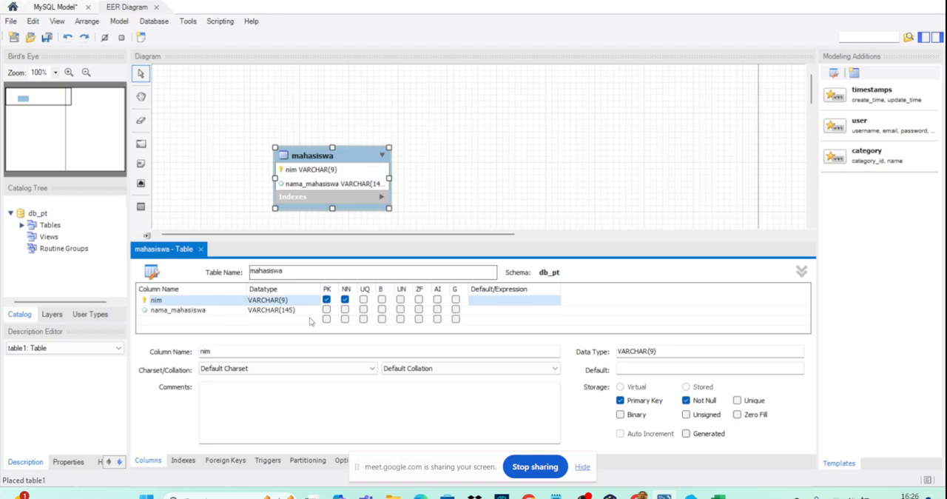
left_click(344, 309)
left_click(469, 186)
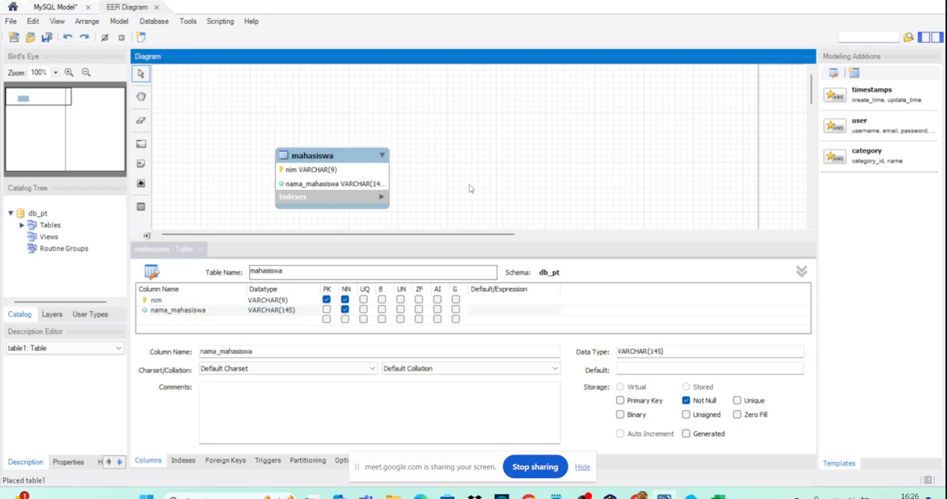
- Move the mahasiswa table up and to the left on the canvas, and place a table named mata_kuliah to its right
left_click_drag(371, 191, 312, 166)
left_click(366, 185)
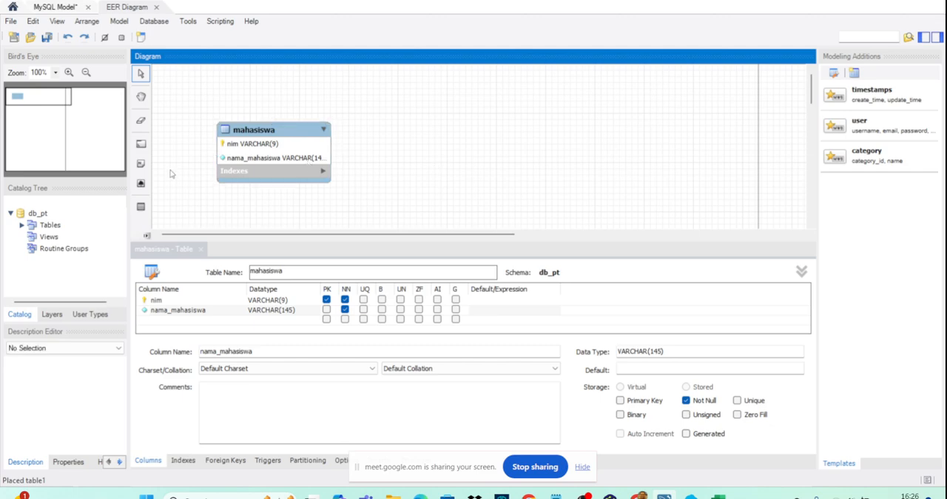
left_click(141, 207)
left_click(384, 118)
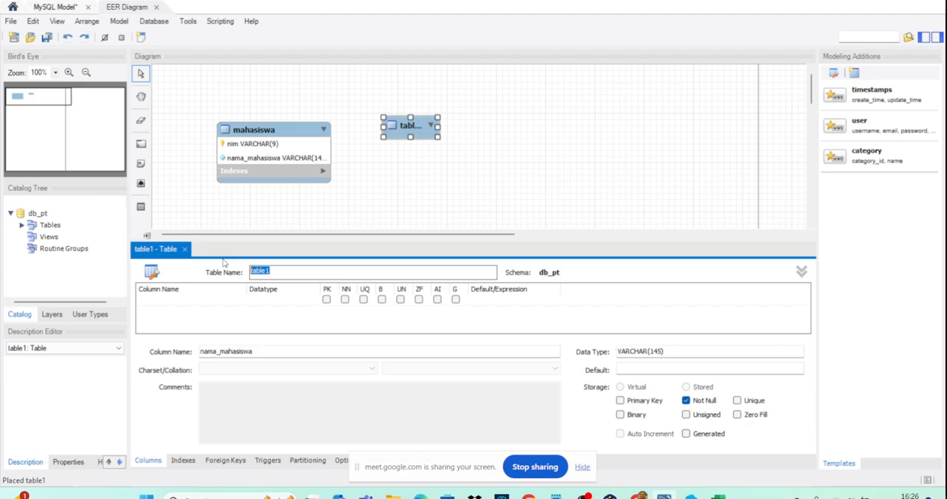
type("mata_kuliah")
- Add the primary key column kode_mkd to the mata_kuliah table with data type VARCHAR(7)
left_click(200, 302)
type("kd")
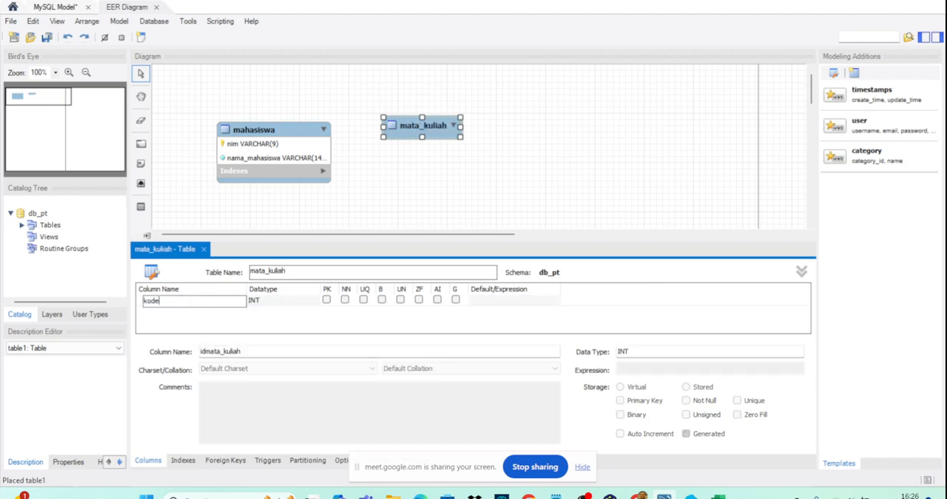
left_click(250, 305)
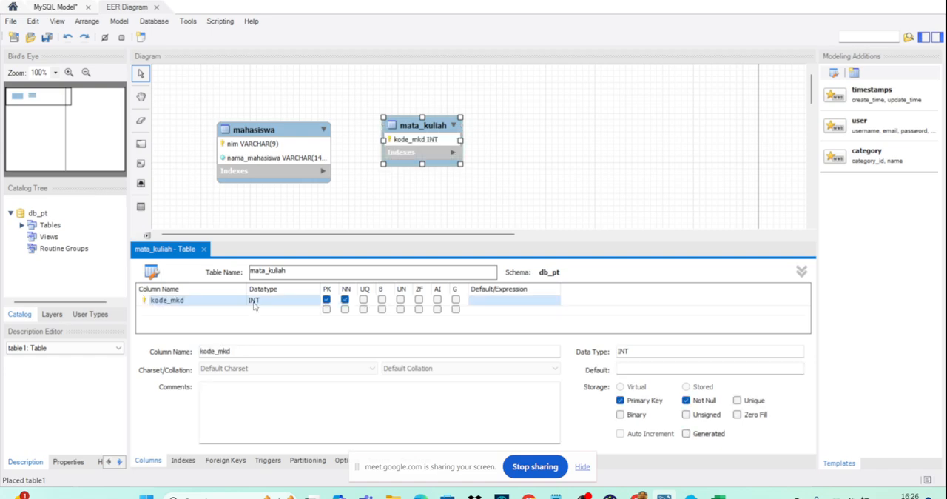
left_click(314, 301)
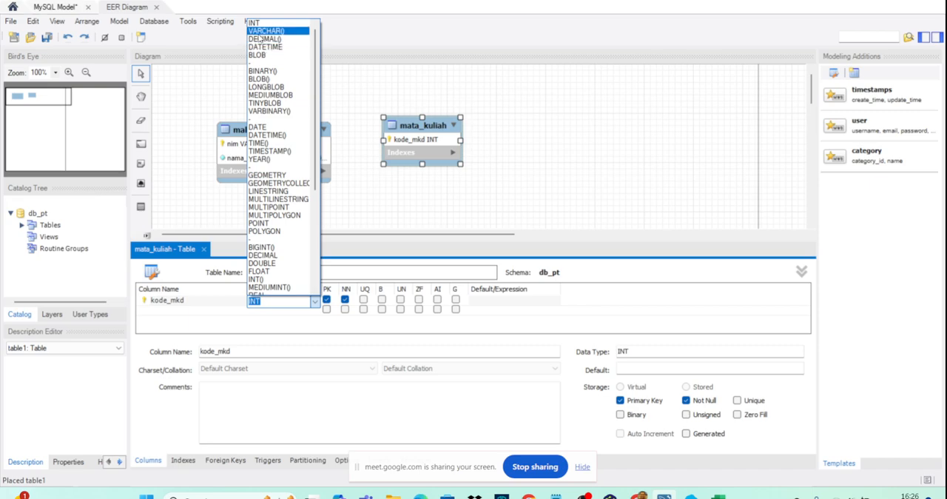
left_click(264, 31)
left_click(162, 309)
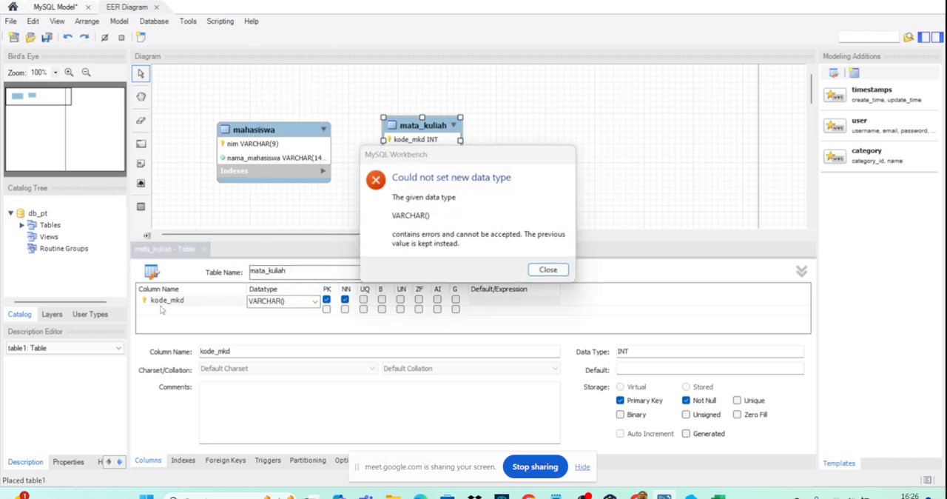
left_click(547, 271)
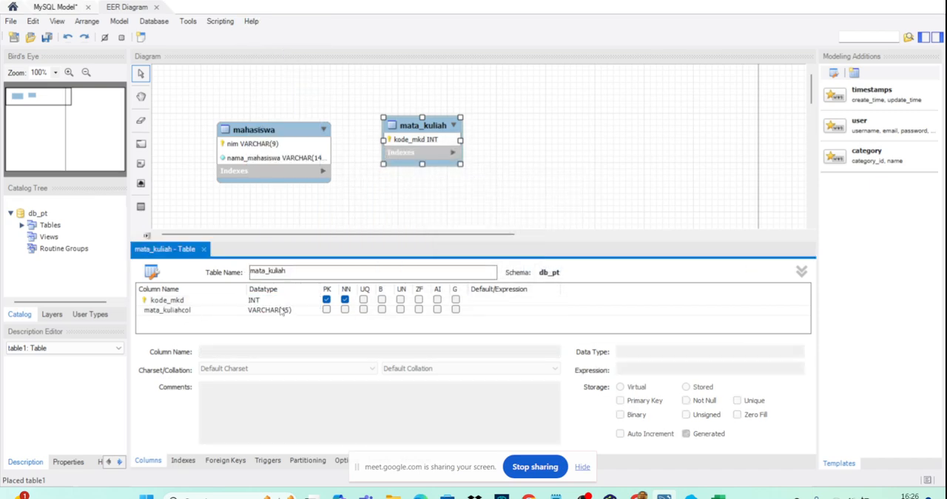
double_click(286, 311)
key("ctrl+c")
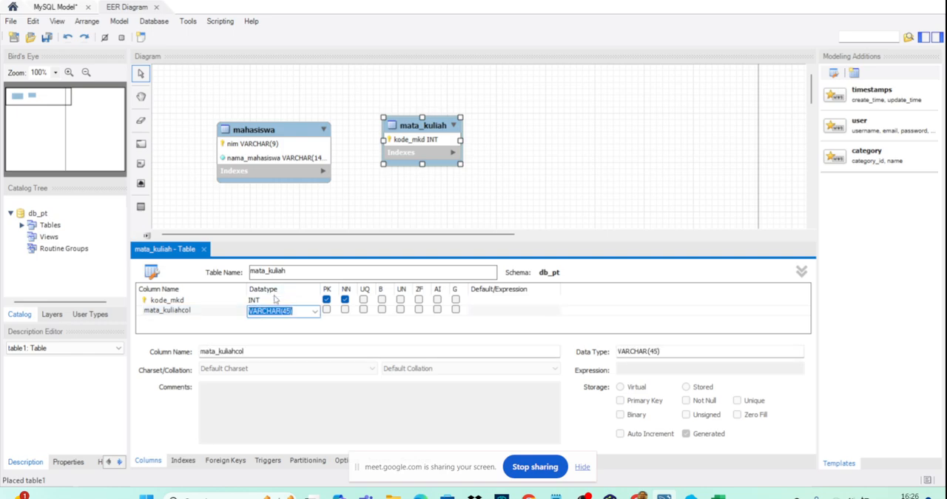
double_click(278, 301)
key("ctrl+v")
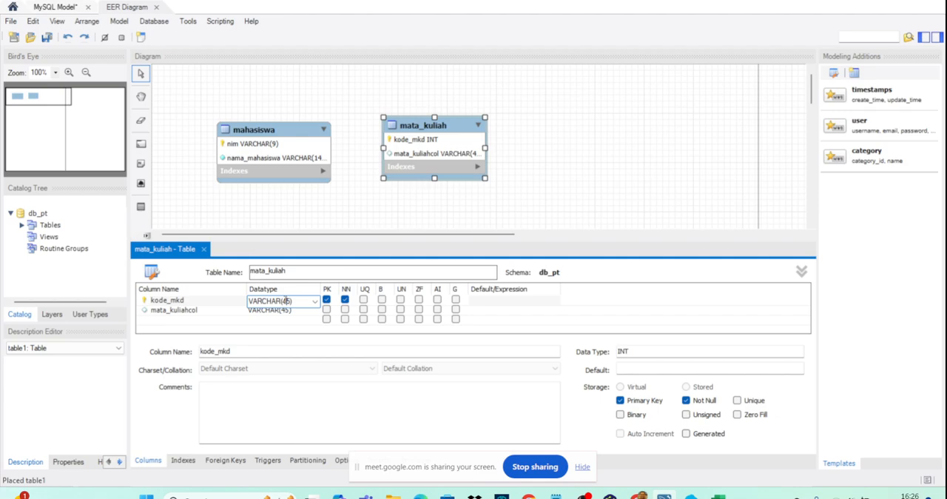
type("7")
- Name the second column of the mata_kuliah table nama_mk
double_click(178, 310)
left_click(186, 311)
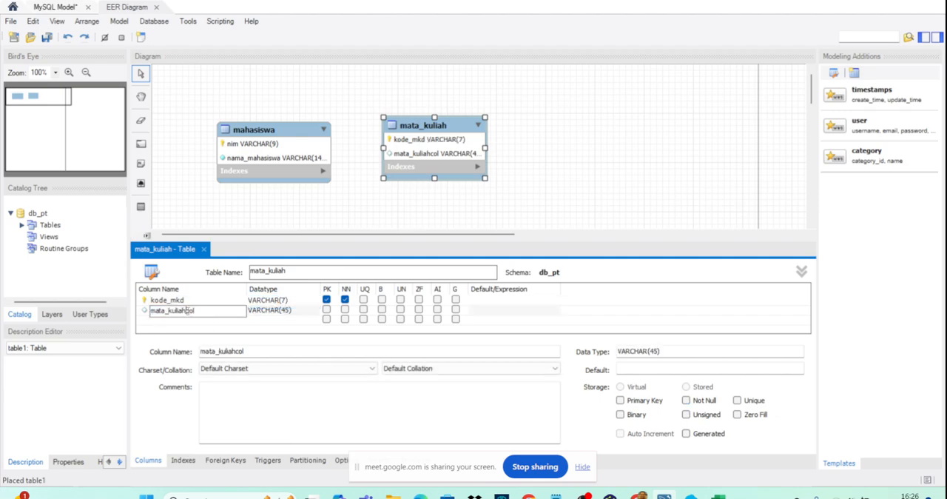
type("nama_")
key("shift+End")
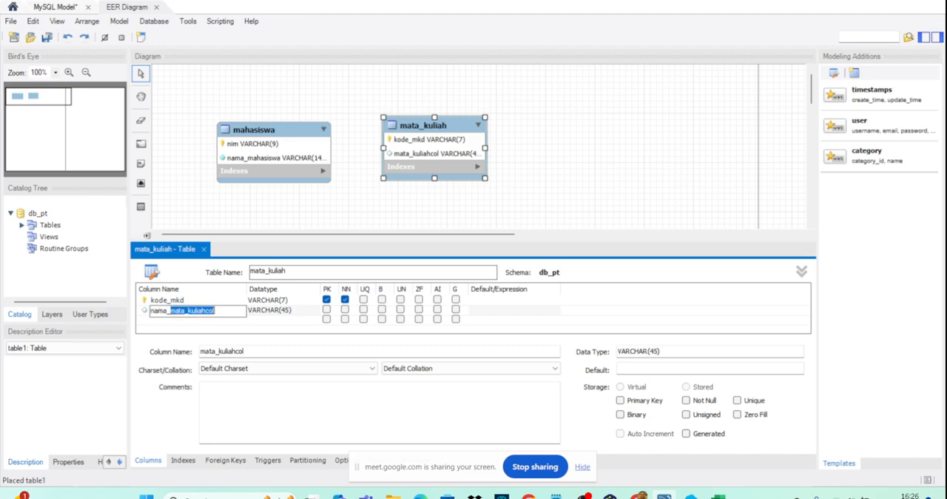
type("ma_mk")
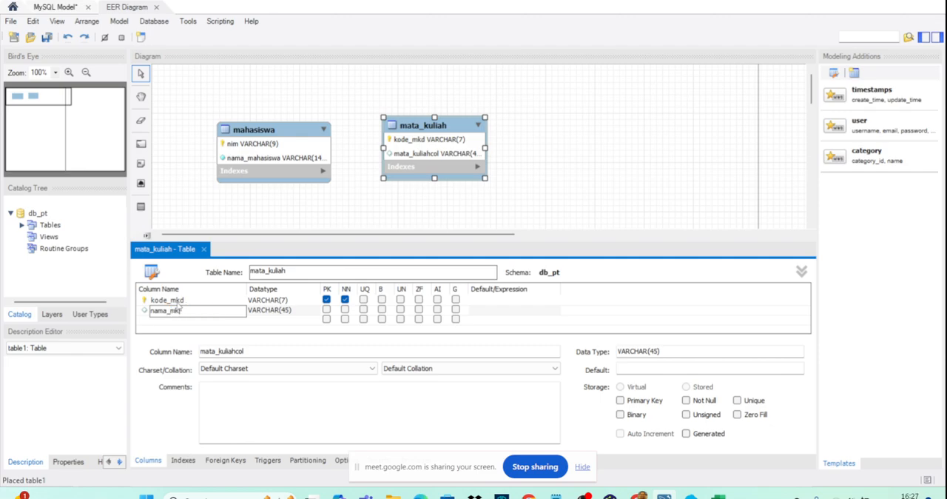
- Rename the primary key column of mata_kuliah as kode_mk, mark nama_mk as not null, and close the table editor
left_click(194, 299)
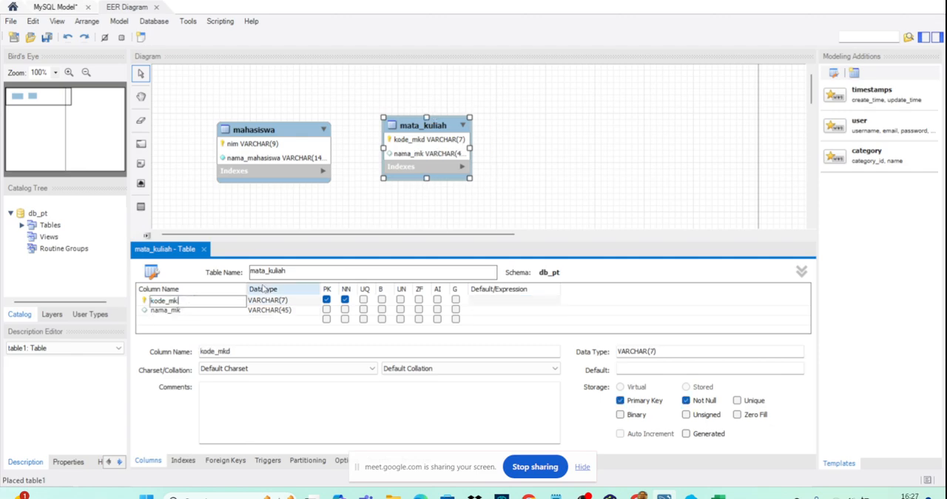
left_click(345, 310)
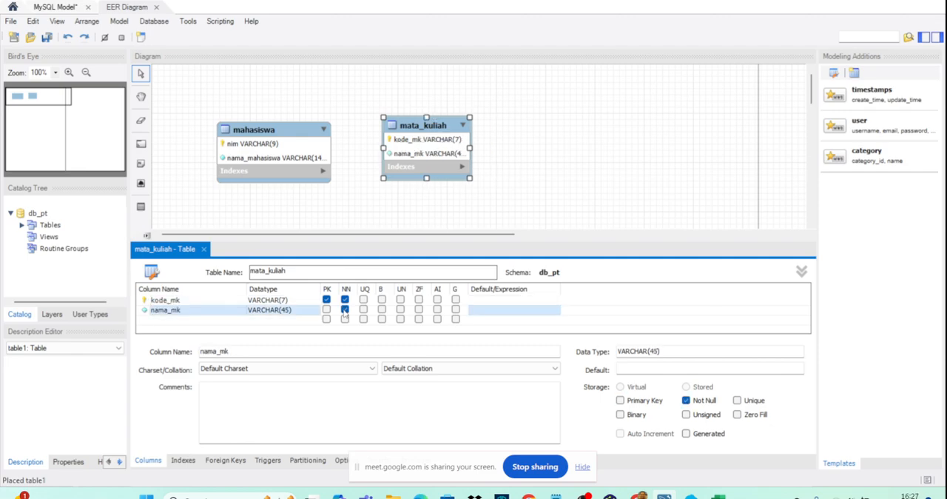
left_click(204, 249)
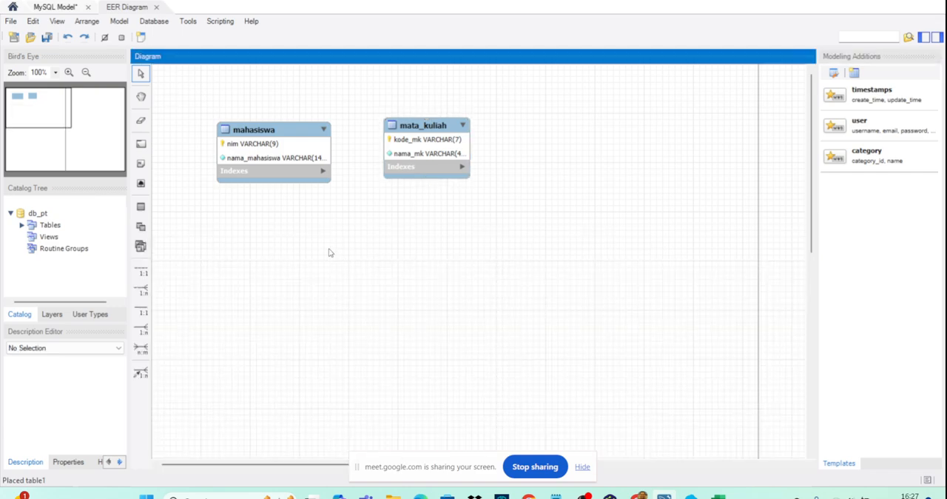
- Place a table named dosen on the diagram below the mahasiswa and mata_kuliah tables
left_click(140, 207)
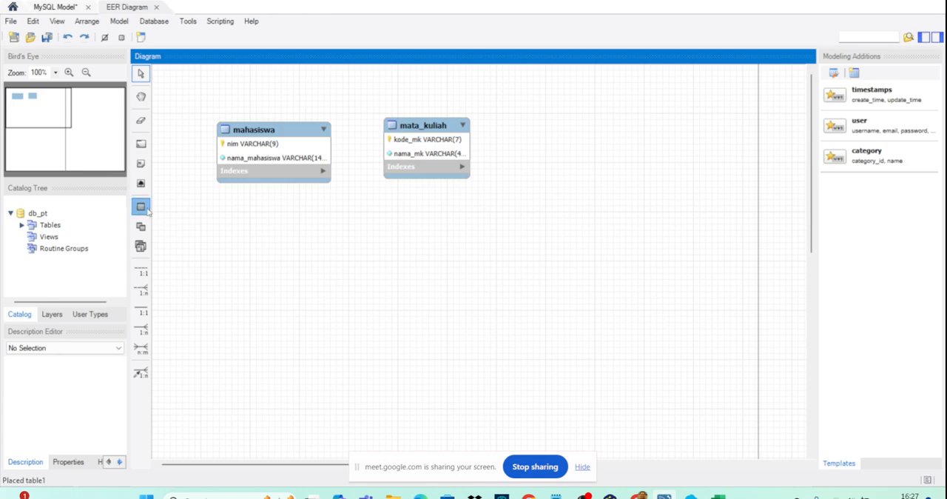
left_click(339, 244)
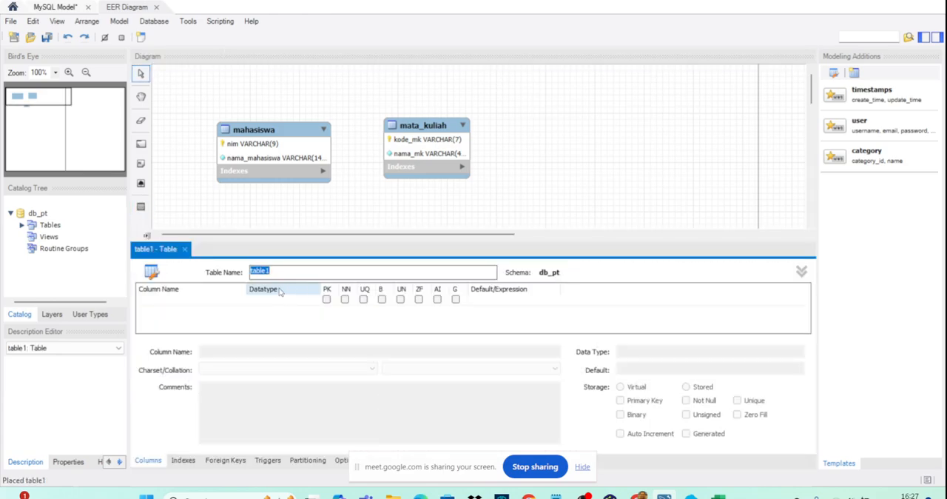
type("dosen")
- Add the primary key column nid to the dosen table with data type VARCHAR(10)
double_click(199, 300)
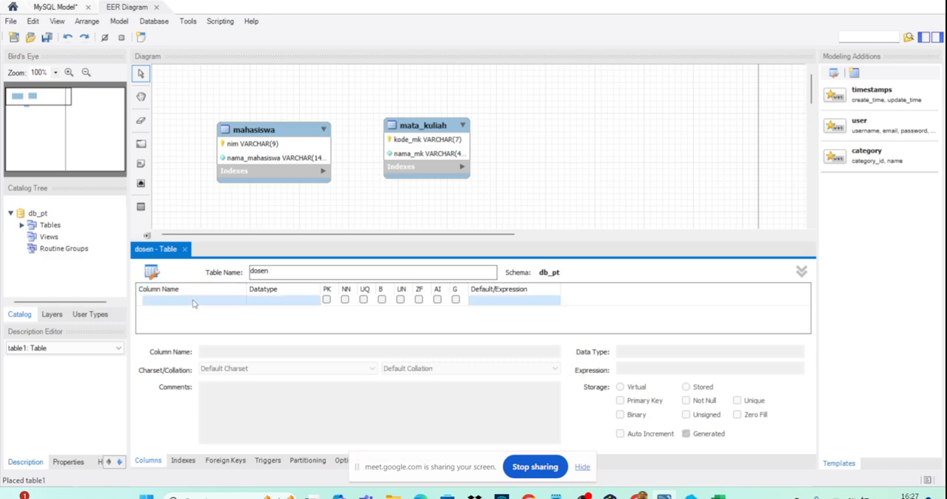
type("nid")
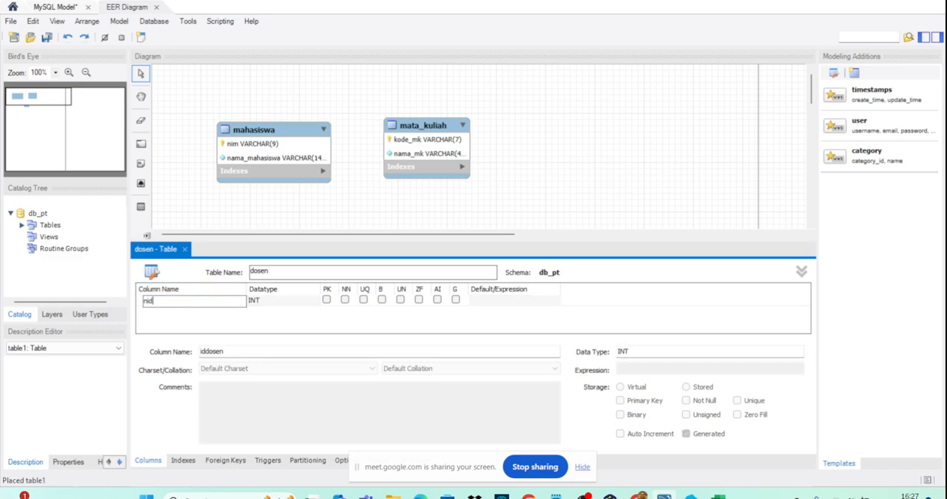
key("Tab")
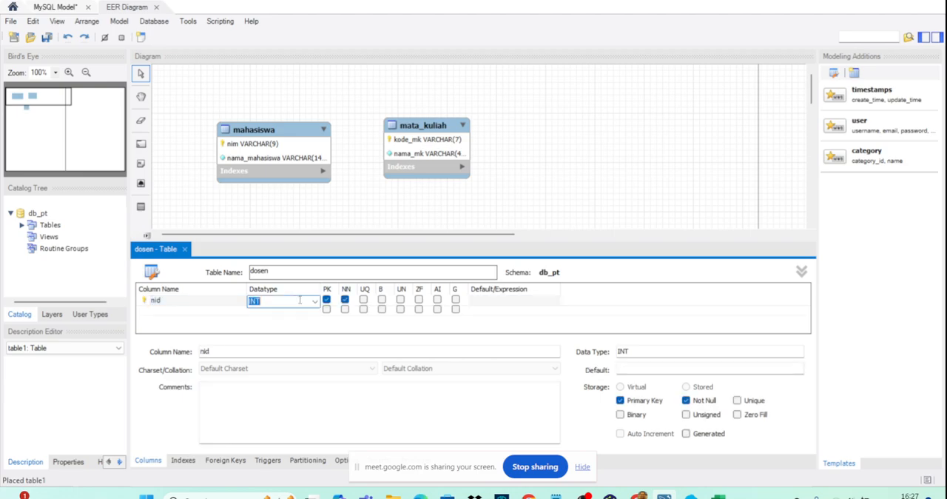
type("varchar(10")
- Add a not-null nama_dosen column with data type VARCHAR(45) to the dosen table and close the table editor
double_click(174, 311)
type("ama_dosen")
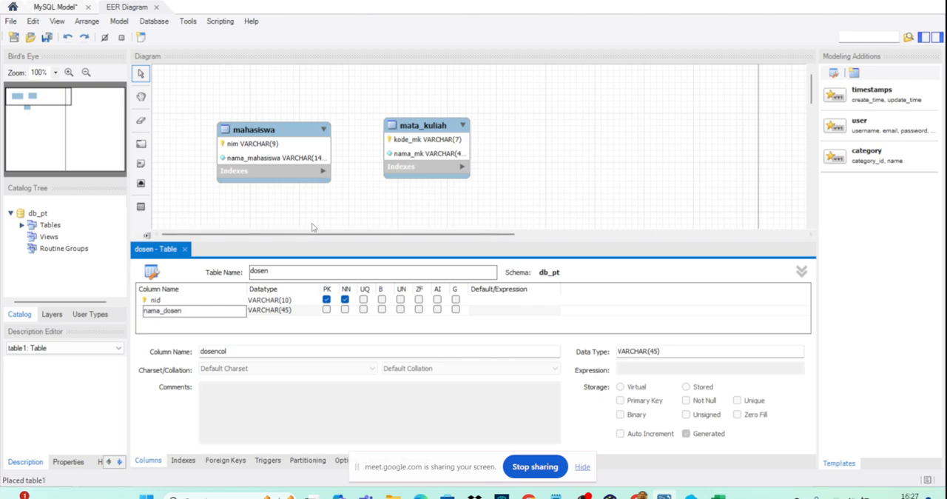
key("Return")
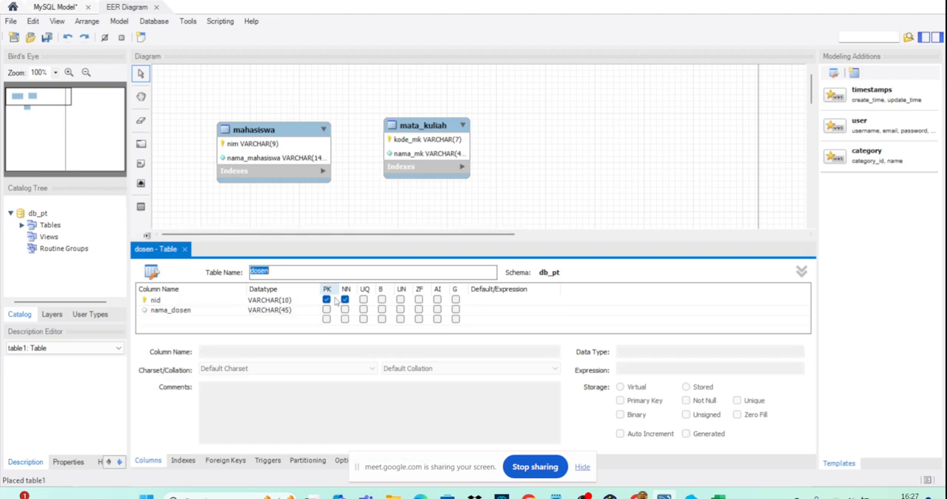
left_click(345, 309)
left_click(353, 218)
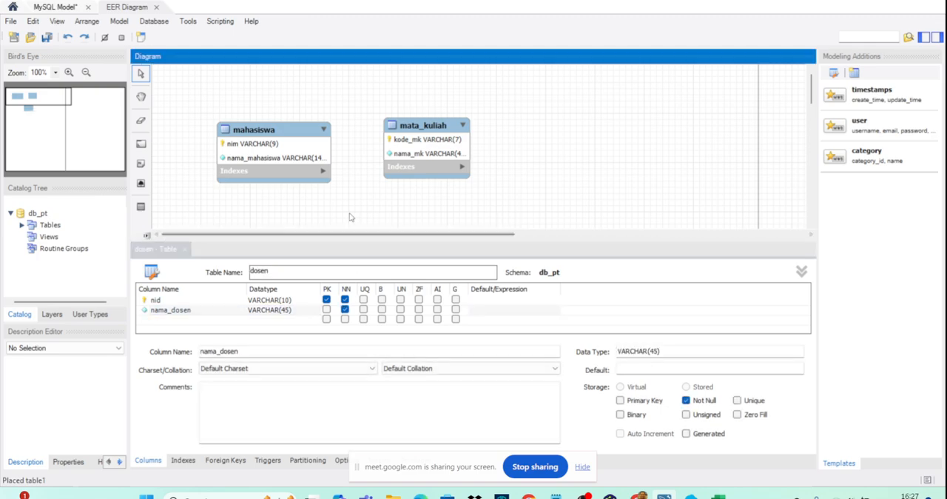
left_click(184, 253)
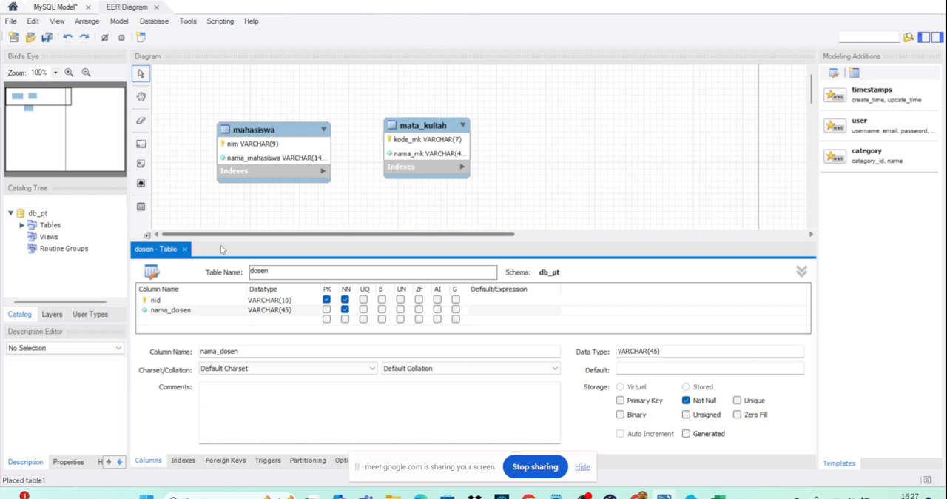
left_click(184, 251)
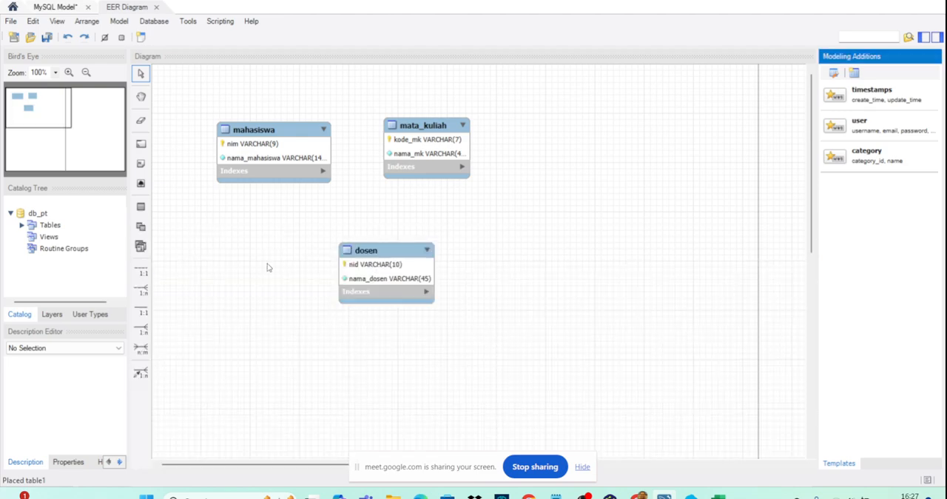
- Rearrange the tables with mahasiswa on the left, mata_kuliah in the middle and dosen to its lower right
left_click_drag(428, 156, 583, 198)
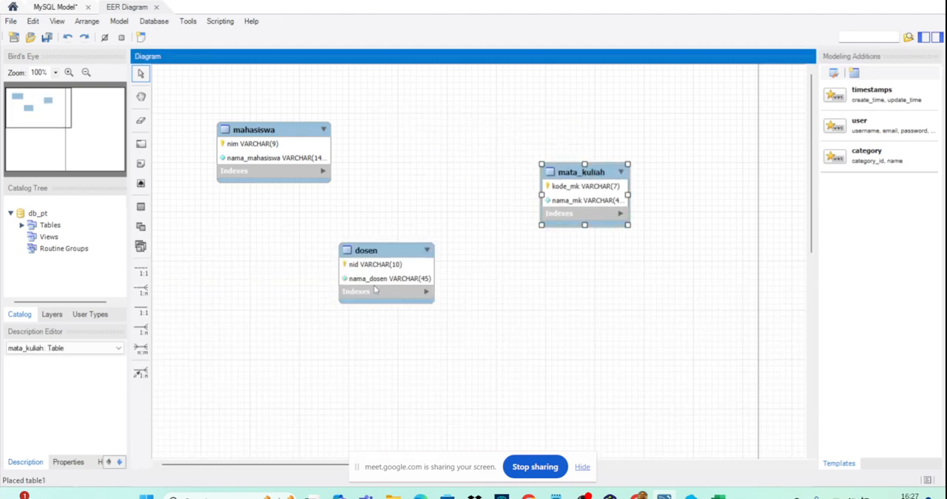
left_click_drag(373, 285, 411, 176)
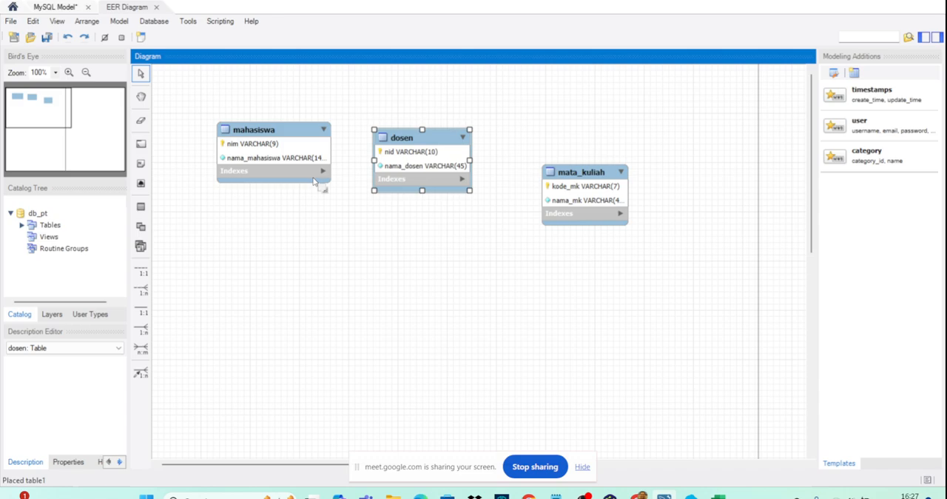
left_click_drag(222, 156, 190, 157)
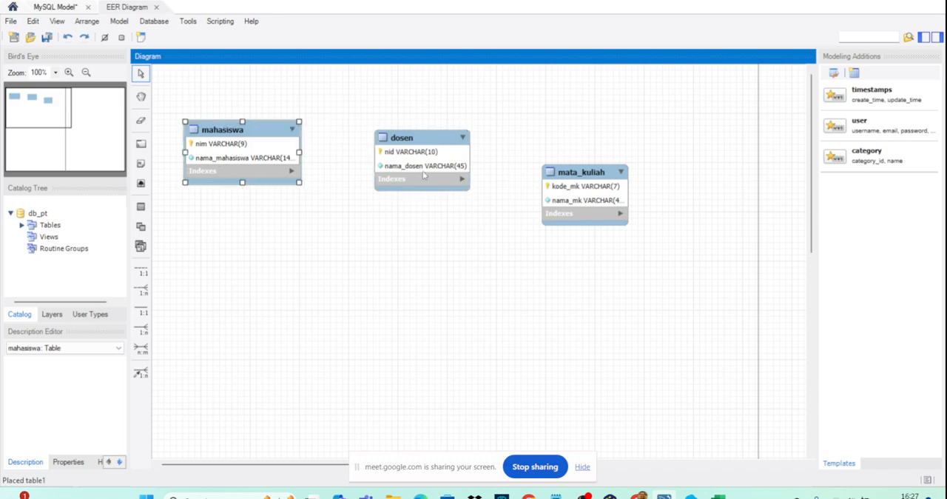
left_click_drag(422, 171, 691, 253)
- Switch to yEd to check the order of the entities in the ERD, and return to MySQL Workbench
mouse_move(609, 494)
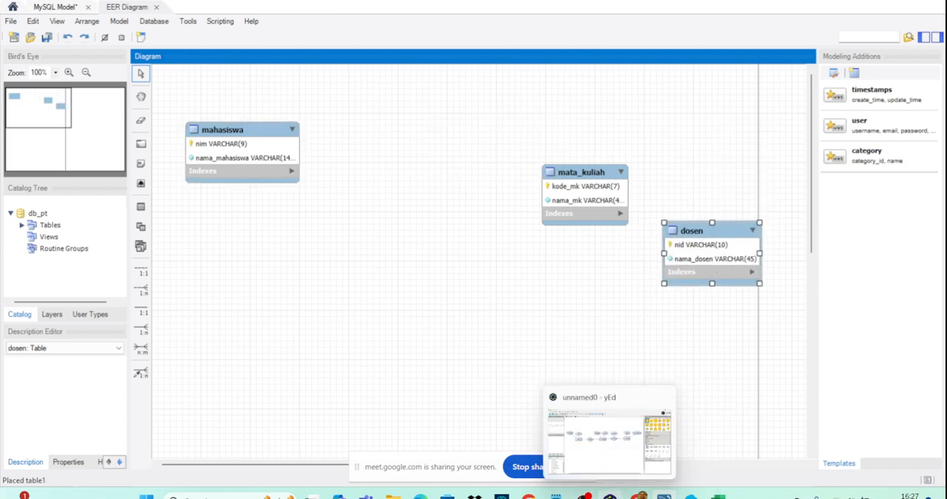
left_click(608, 454)
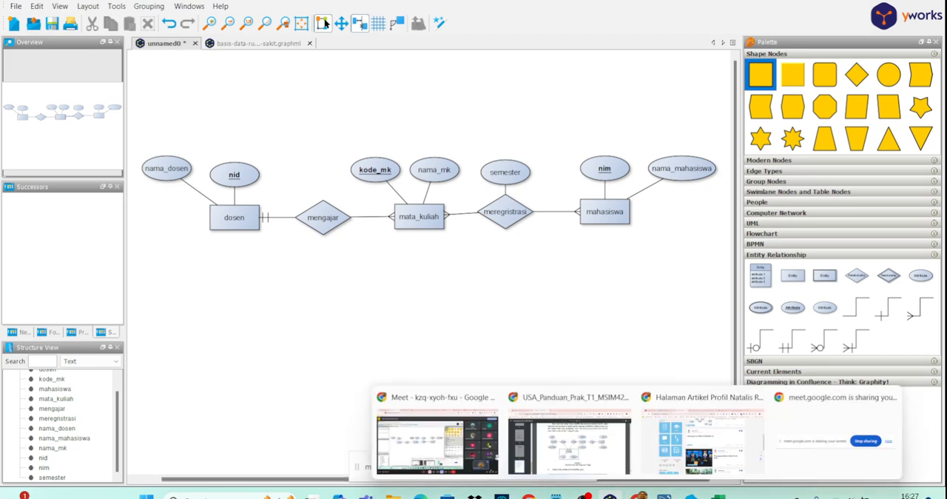
left_click(610, 495)
- Arrange the tables in a row matching the ERD, with dosen on the left, mata_kuliah in the middle and mahasiswa on the right
left_click_drag(723, 253, 177, 169)
left_click_drag(290, 155, 557, 282)
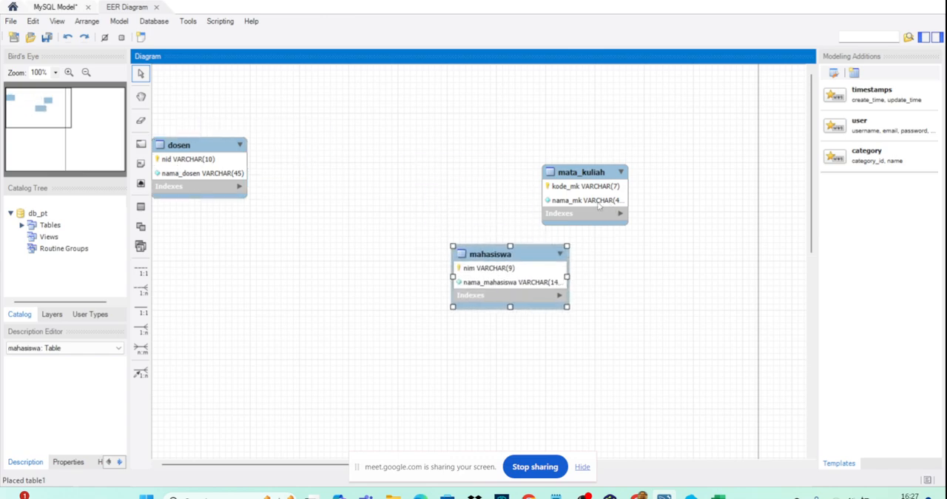
left_click_drag(599, 206, 396, 182)
left_click_drag(516, 288, 646, 196)
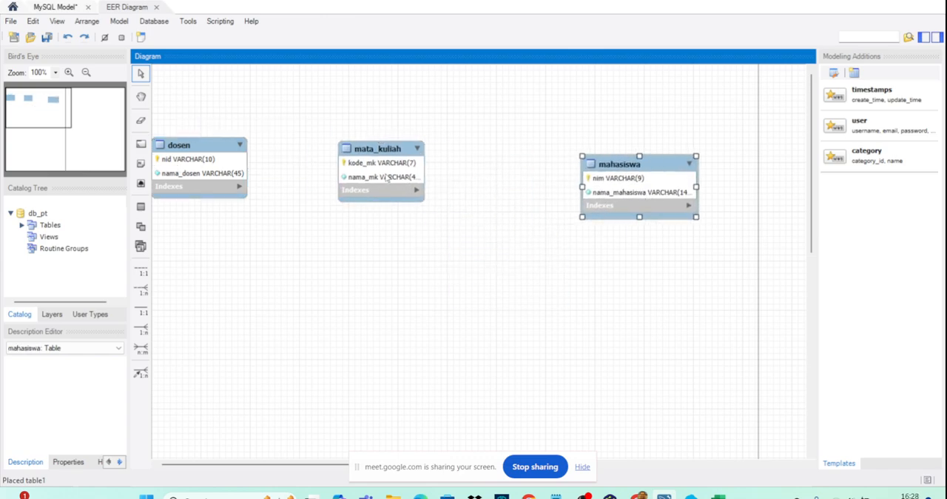
left_click_drag(386, 177, 462, 178)
left_click_drag(166, 168, 228, 173)
left_click_drag(486, 182, 470, 183)
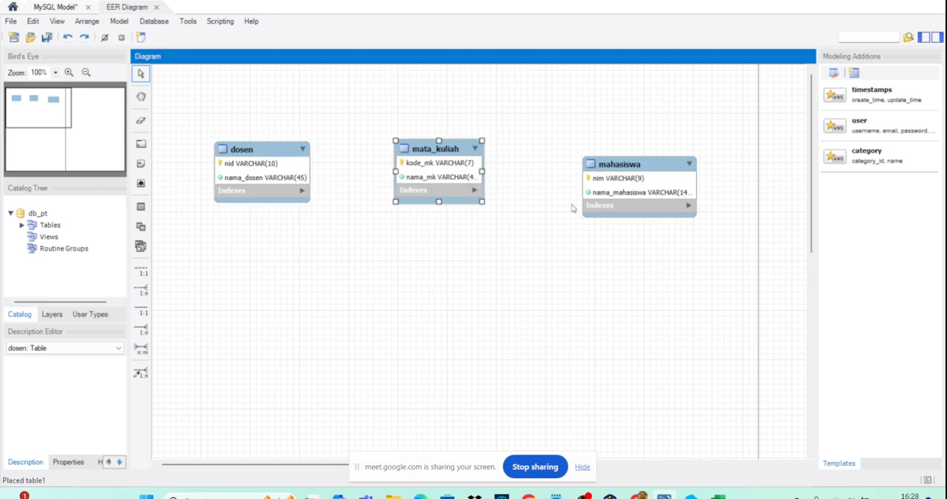
left_click_drag(644, 199, 646, 188)
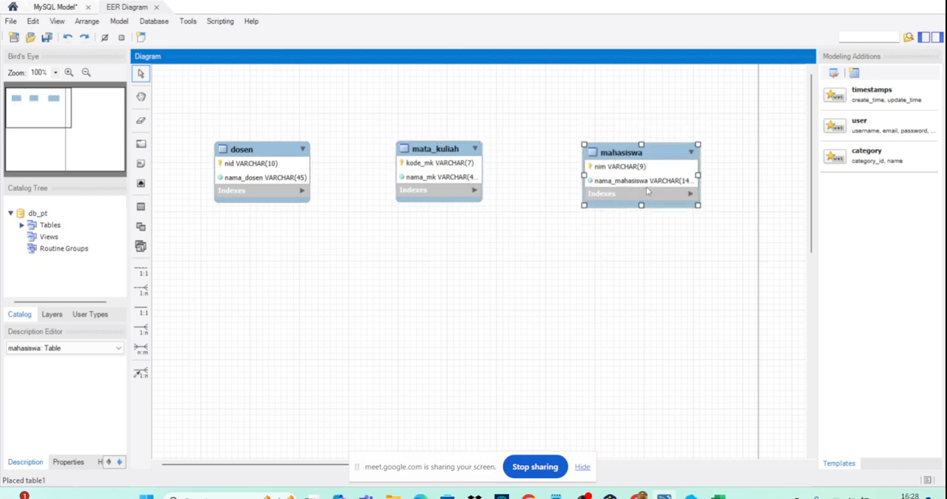
- Review the dosen and mata_kuliah tables, and switch to yEd to examine how the entities are related in the ERD
left_click(256, 189)
left_click(439, 197)
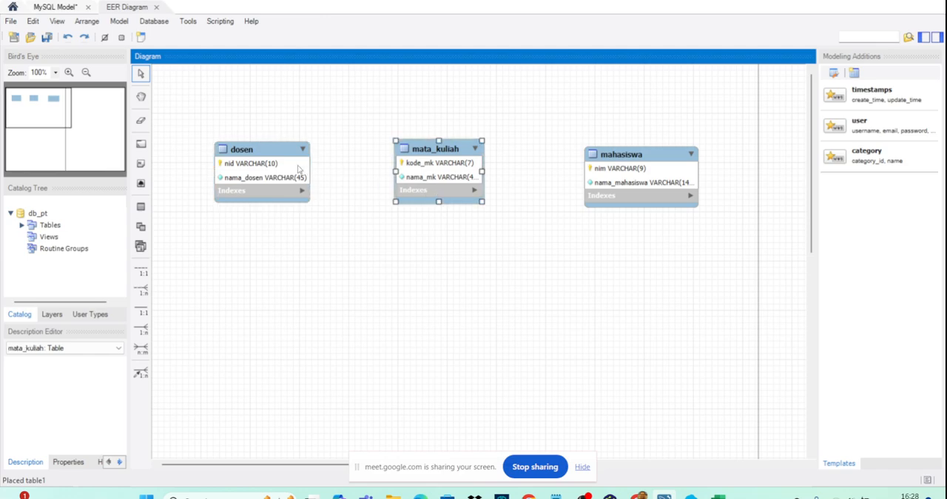
left_click(301, 170)
left_click(437, 174)
mouse_move(605, 493)
left_click(604, 475)
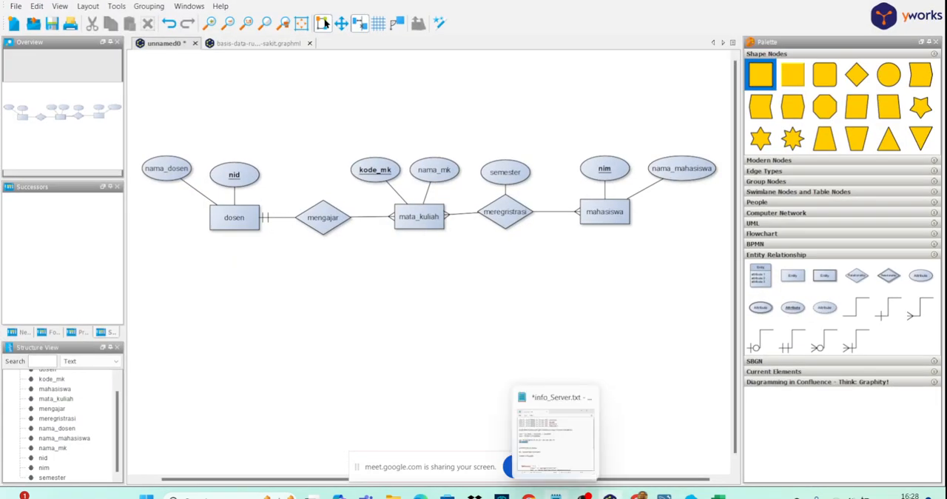
mouse_move(556, 494)
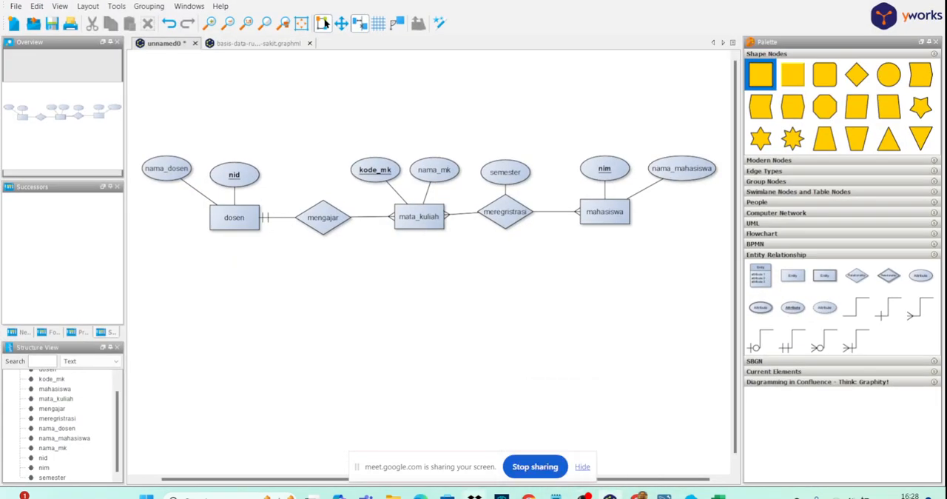
- Switch to MySQL Workbench and try an identifying one-to-many relationship with dosen as the foreign key table referencing mata_kuliah
mouse_move(663, 494)
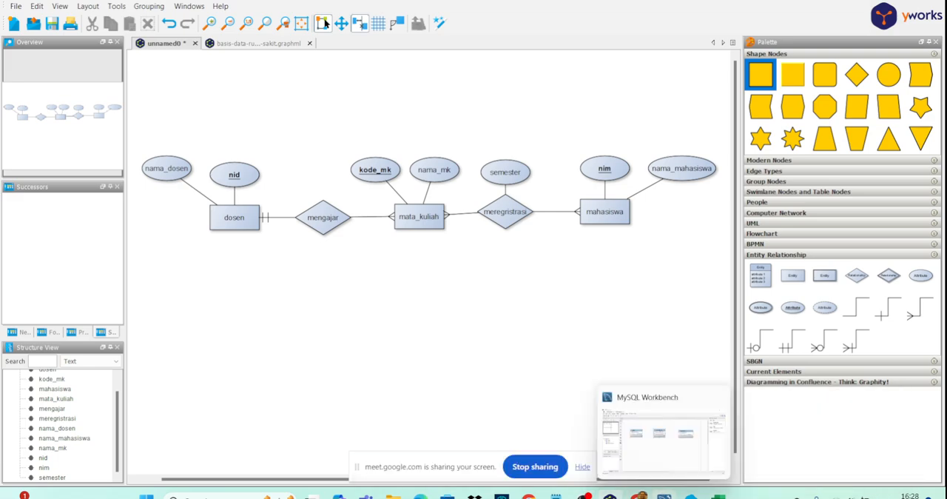
left_click(614, 435)
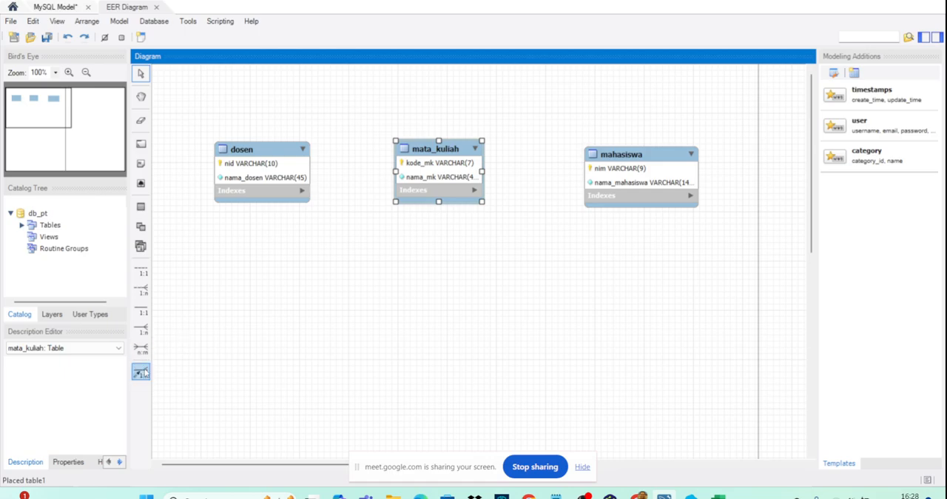
left_click(143, 330)
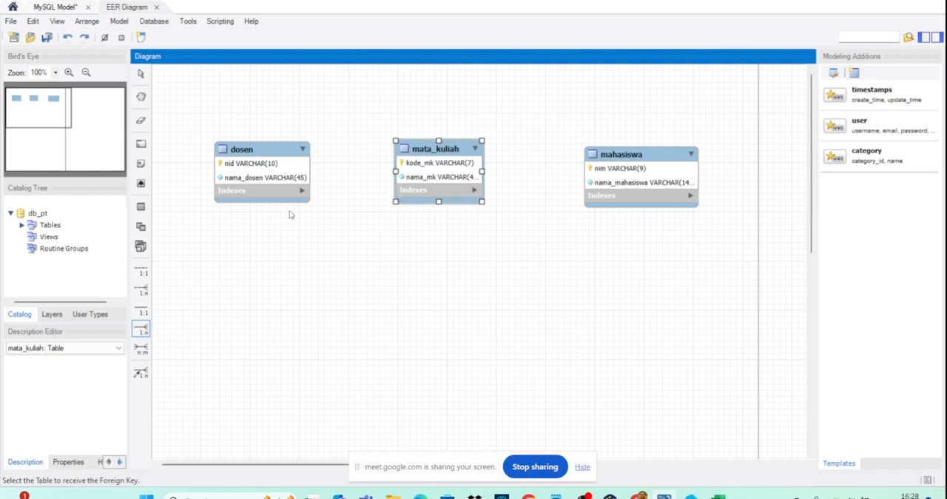
left_click(274, 191)
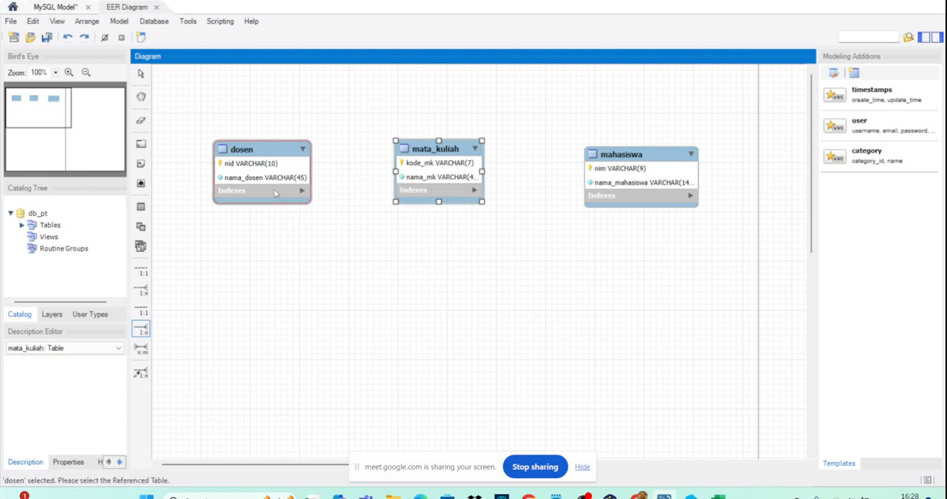
left_click(449, 182)
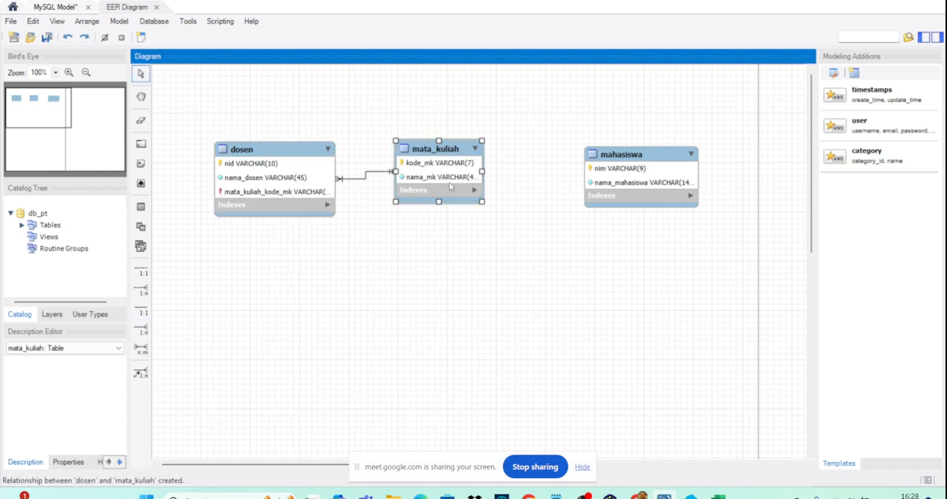
key("ctrl+z")
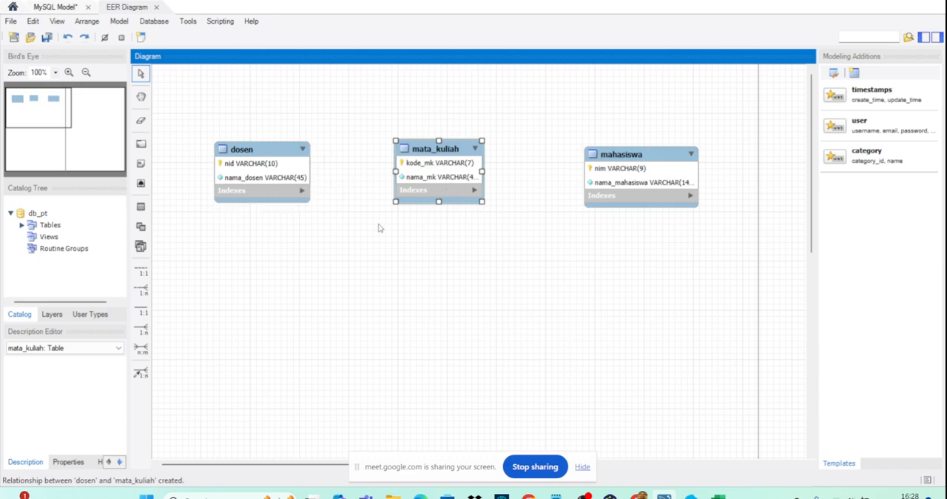
- Create an identifying one-to-many relationship with mata_kuliah as the foreign key table referencing dosen, and adjust the position of dosen
left_click(141, 330)
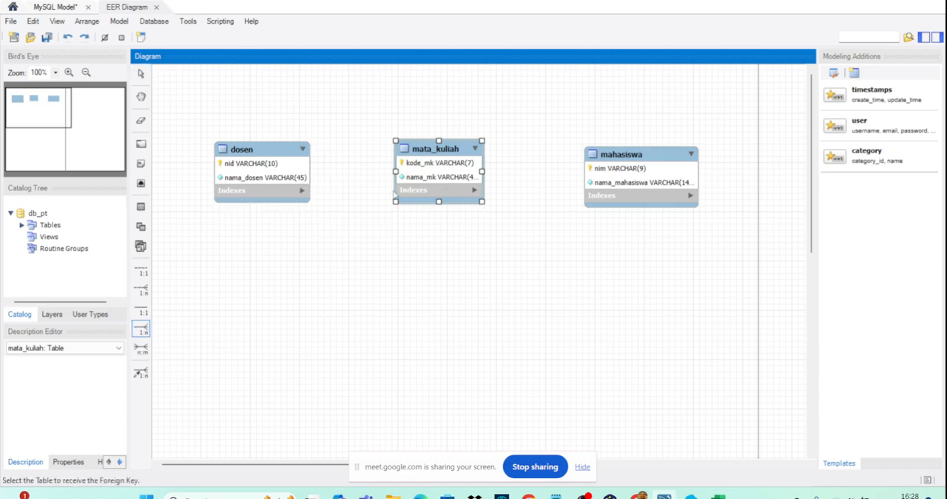
left_click(414, 183)
left_click(276, 174)
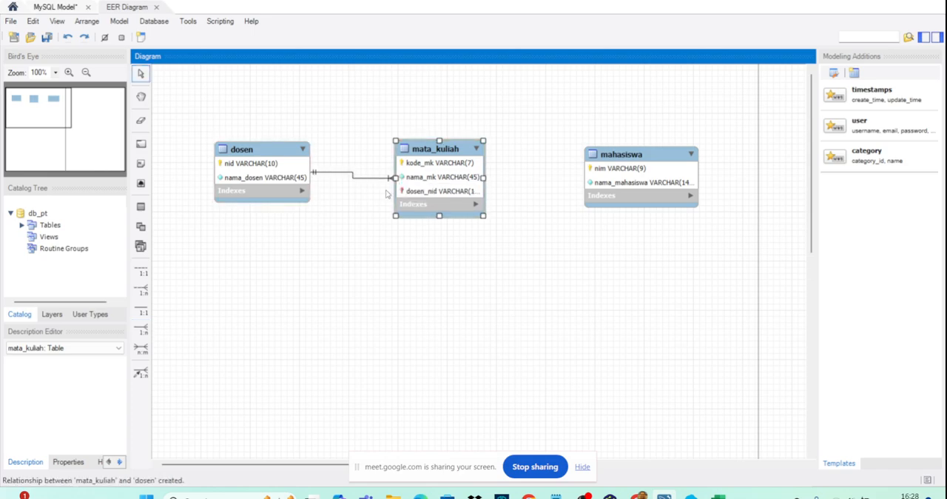
left_click(348, 194)
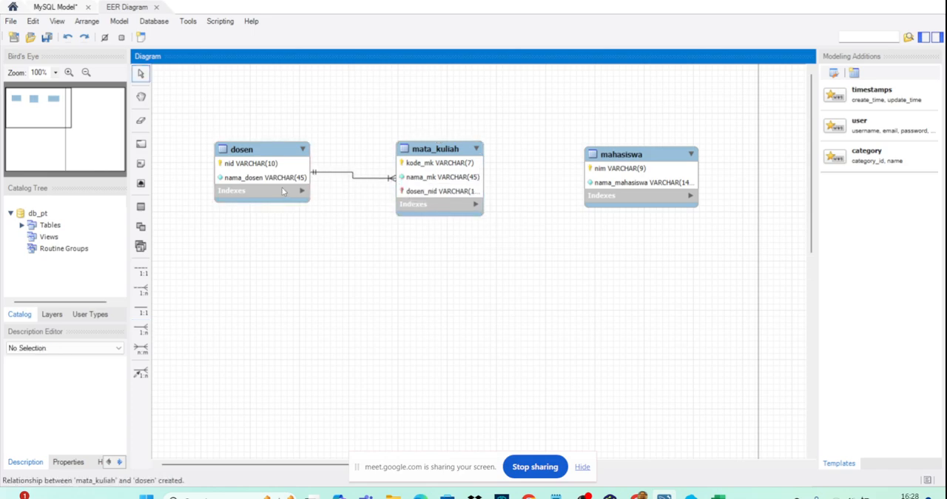
left_click_drag(282, 192, 271, 193)
left_click(414, 204)
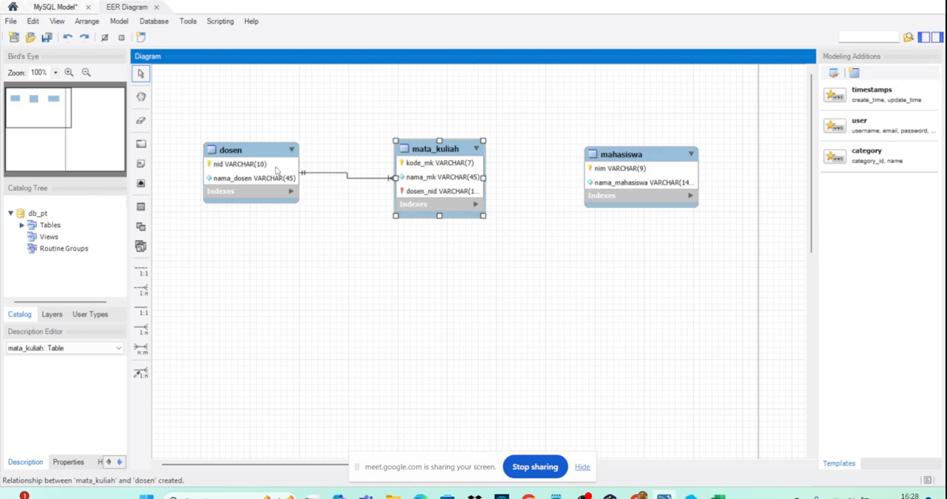
left_click_drag(270, 159, 284, 161)
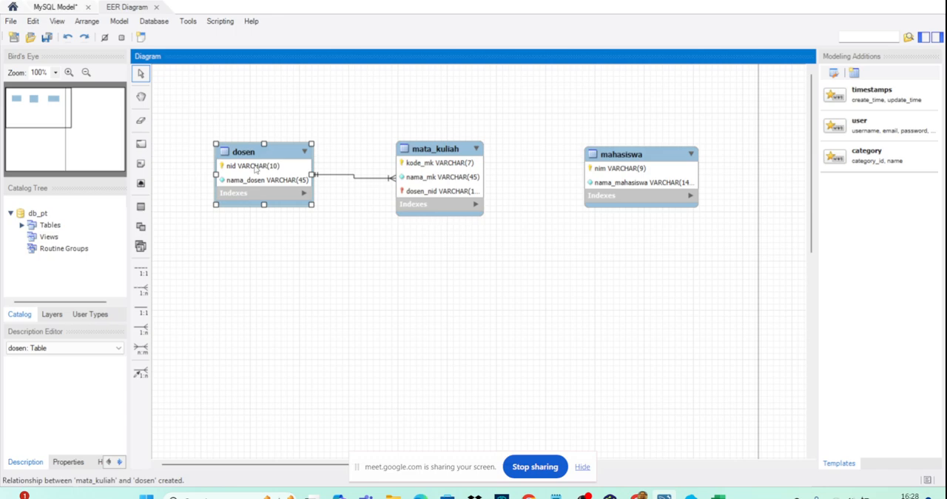
- Rename the foreign key column of the mata_kuliah table from dosen_nid to d_nid and close the table editor
left_click(435, 191)
double_click(435, 191)
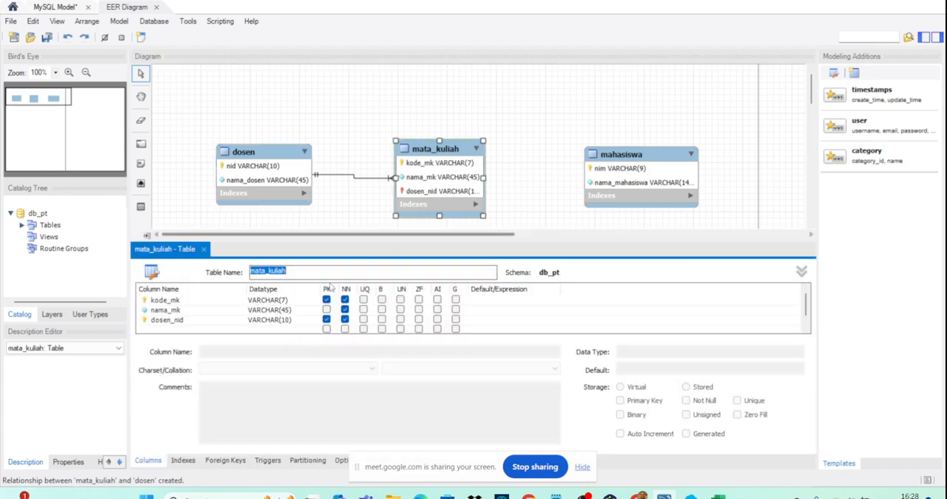
left_click(187, 324)
left_click(191, 319)
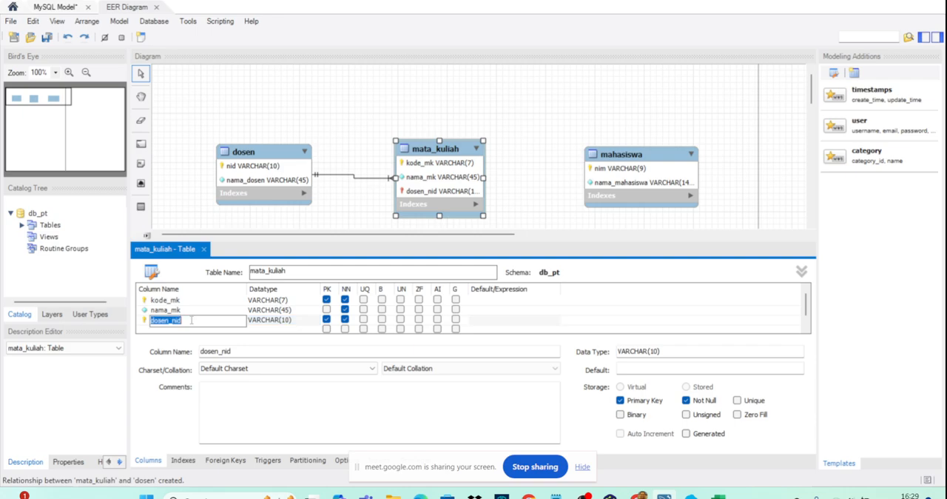
left_click_drag(171, 320, 128, 320)
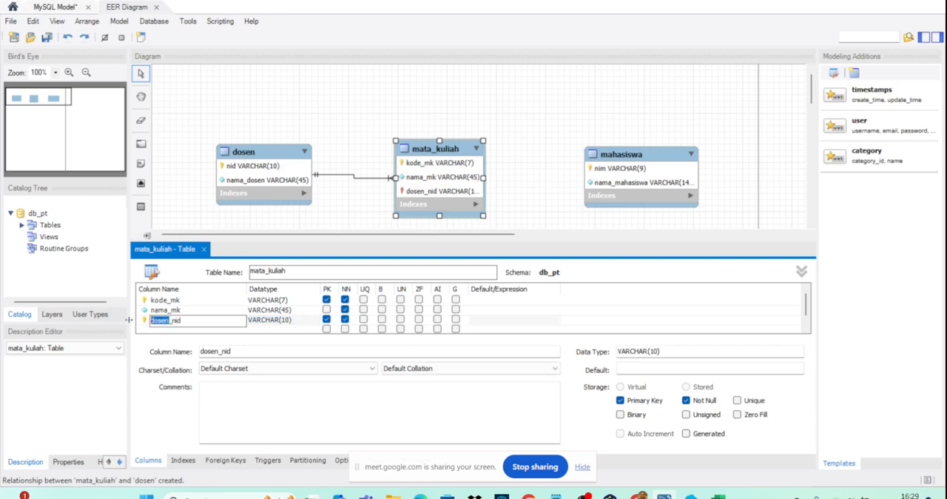
type("d")
left_click(166, 310)
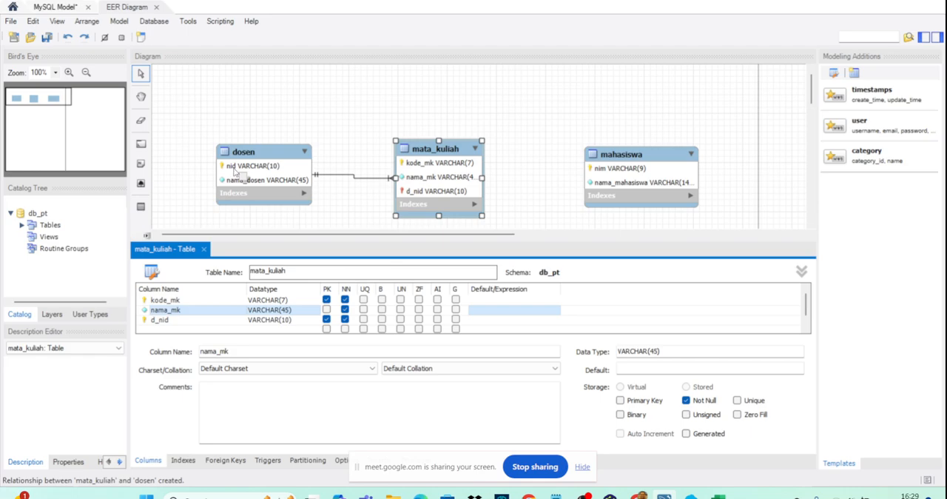
left_click(159, 323)
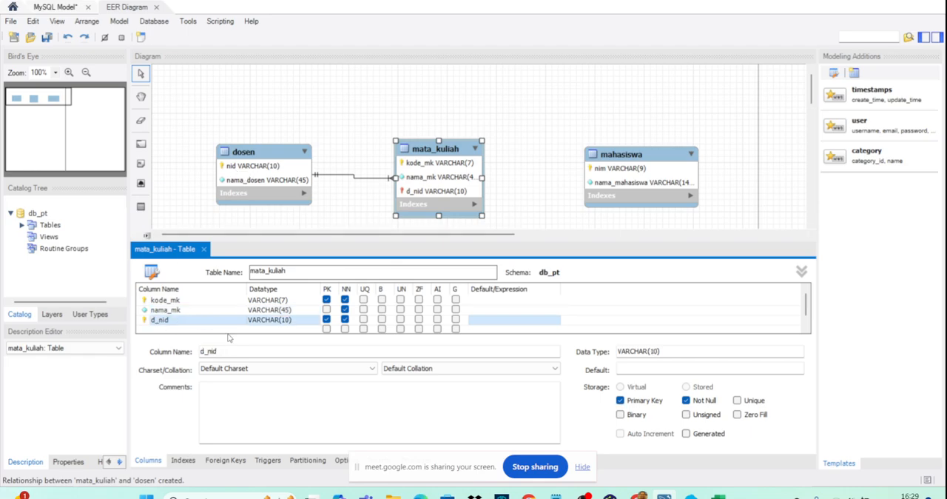
left_click(347, 224)
left_click(204, 249)
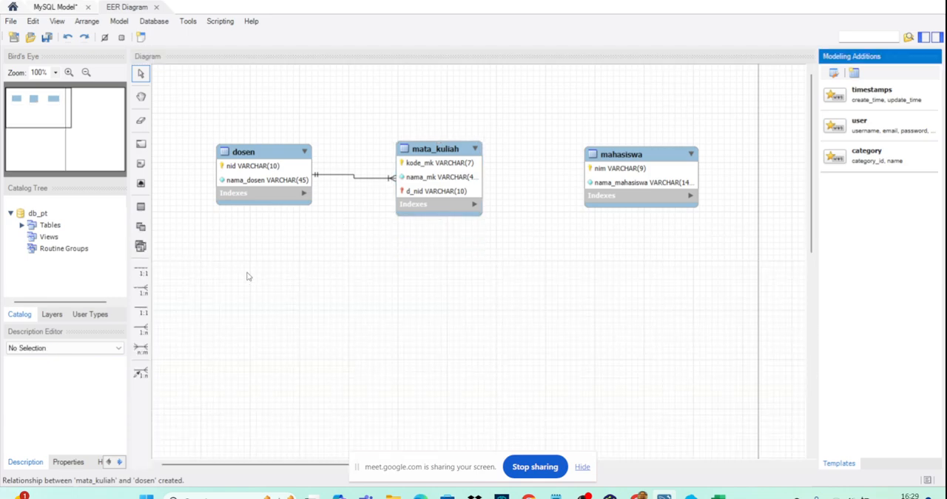
- Move dosen slightly further left and bring mata_kuliah closer to it so their connecting line runs almost straight
mouse_move(268, 159)
left_mouse_down()
mouse_move(252, 123)
mouse_move(252, 157)
left_mouse_up()
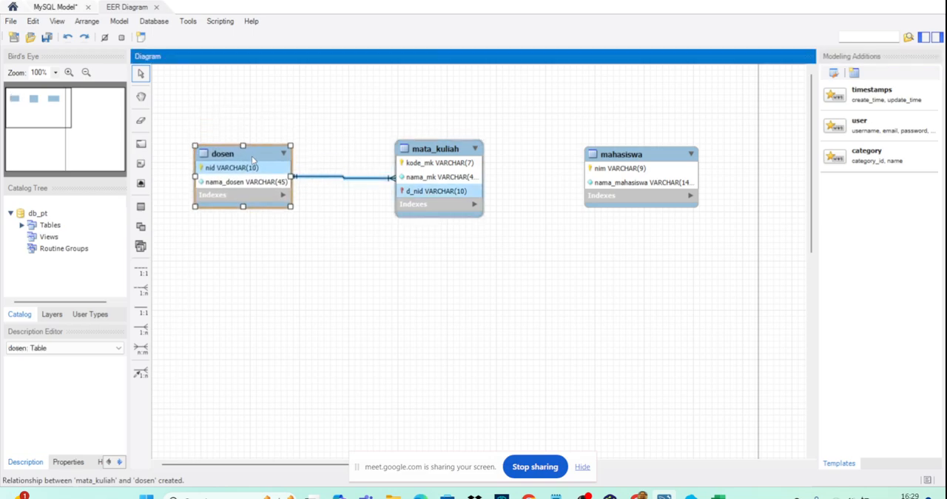
left_click_drag(429, 148, 381, 148)
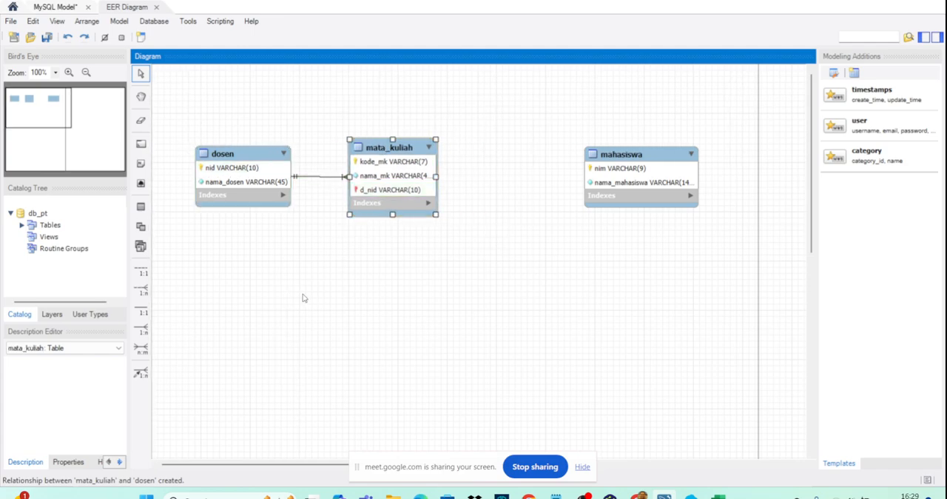
scroll(308, 299, "right", 2)
scroll(309, 300, "left", 2)
left_click(349, 306)
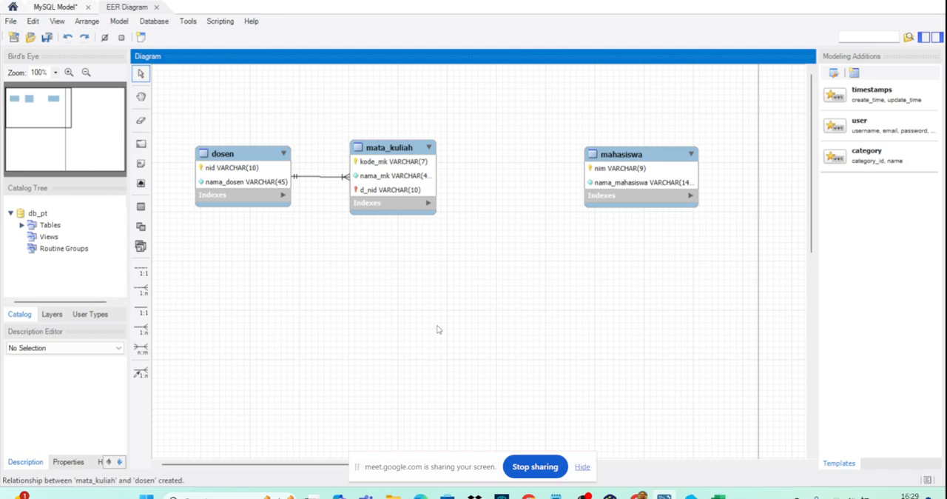
left_click(398, 193)
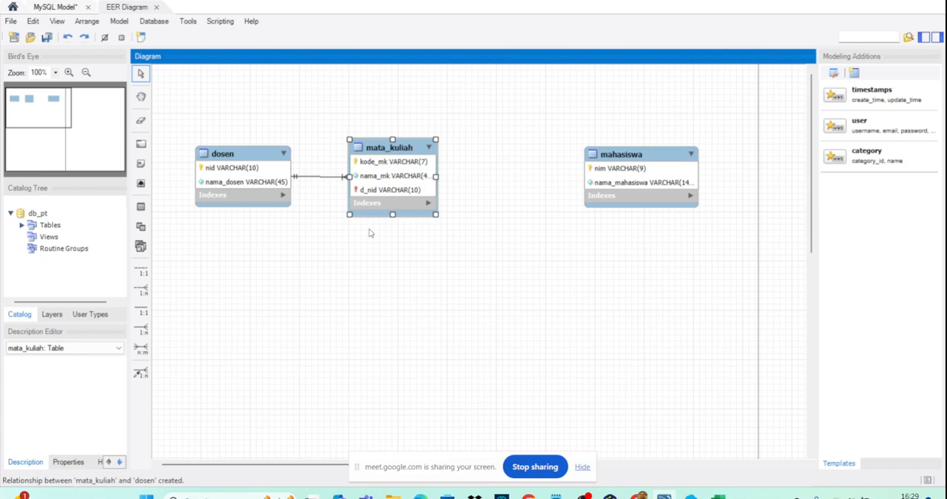
- Delete the identifying relationship between dosen and mata_kuliah together with its foreign key column, and close the mata_kuliah table editor
double_click(383, 162)
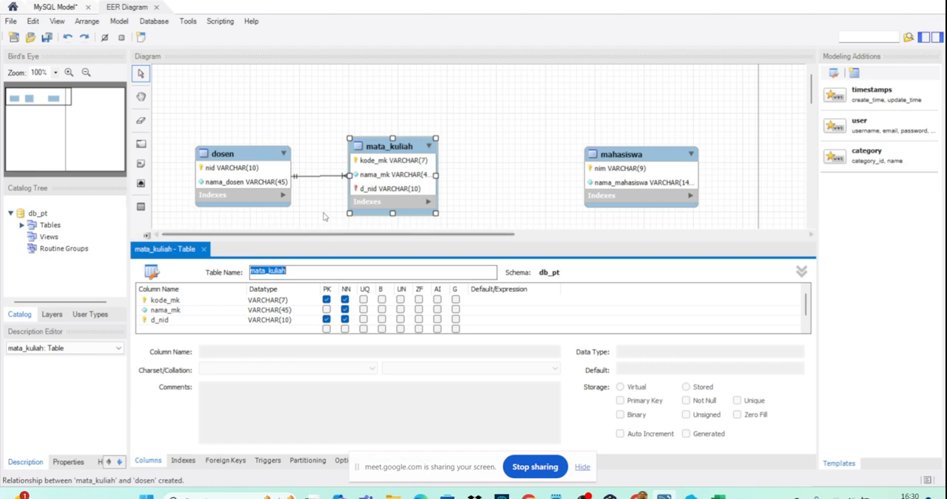
right_click(319, 179)
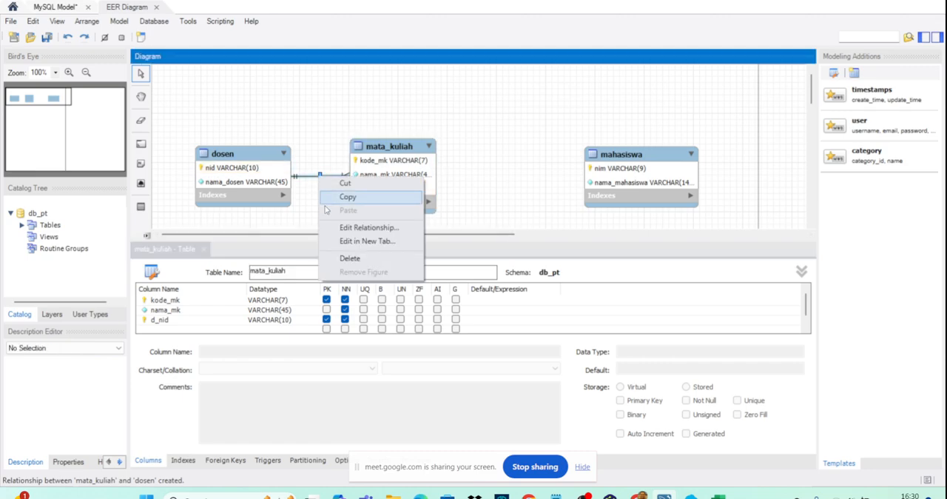
left_click(338, 261)
left_click(435, 233)
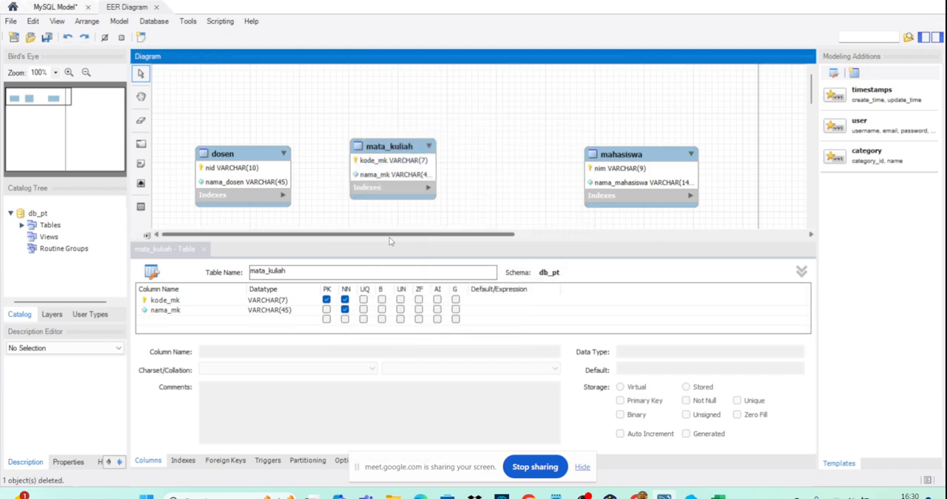
left_click(206, 256)
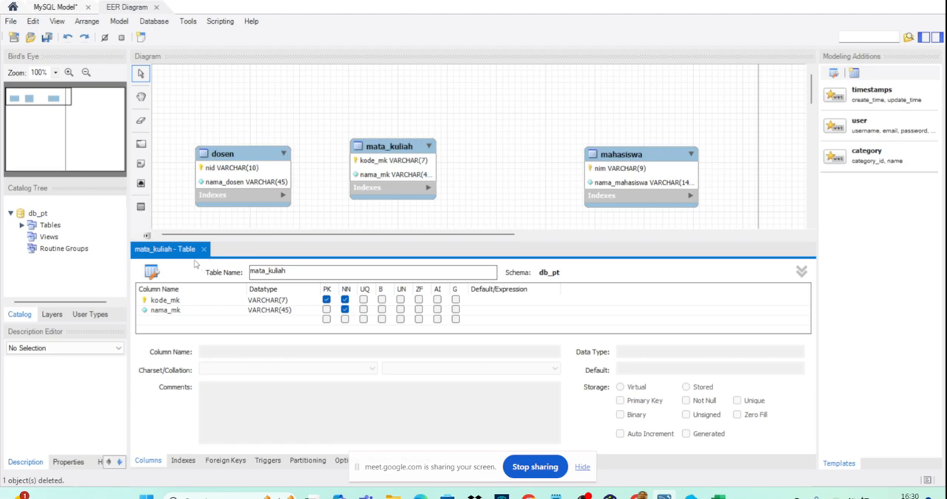
left_click(204, 252)
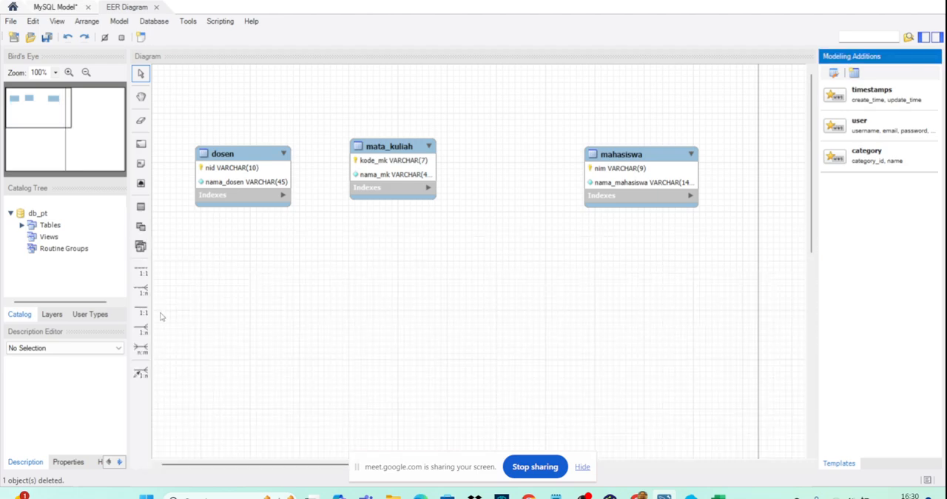
- Create a non-identifying one-to-many relationship with mata_kuliah as the foreign key table referencing dosen
left_click(147, 291)
left_click(374, 182)
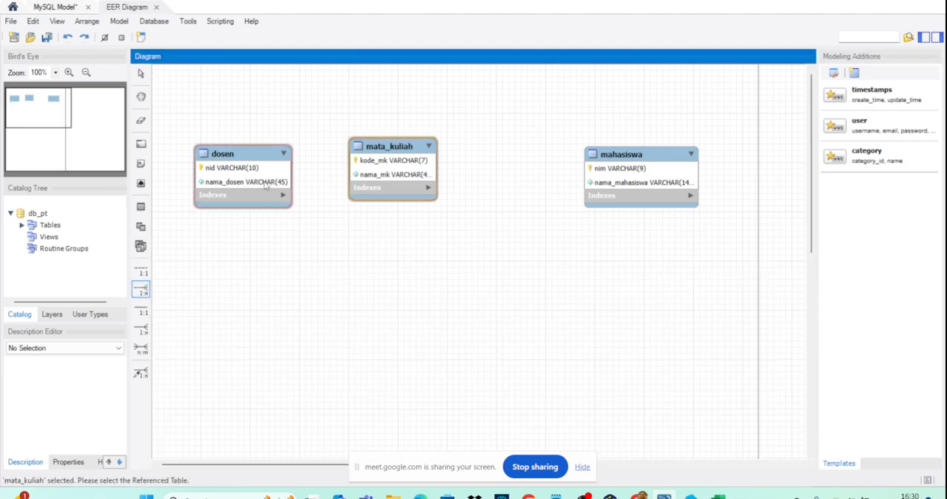
left_click(266, 184)
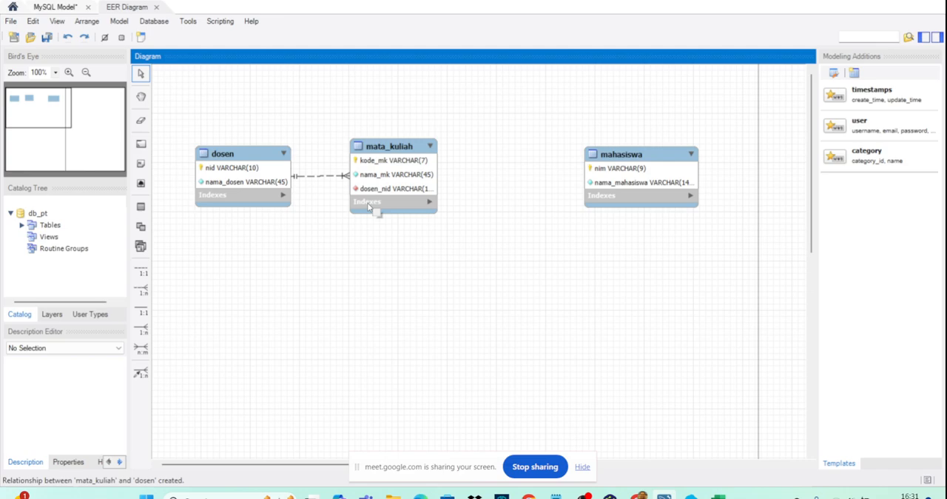
- Open the mata_kuliah table for editing and move the dosen table slightly higher in the diagram
double_click(388, 148)
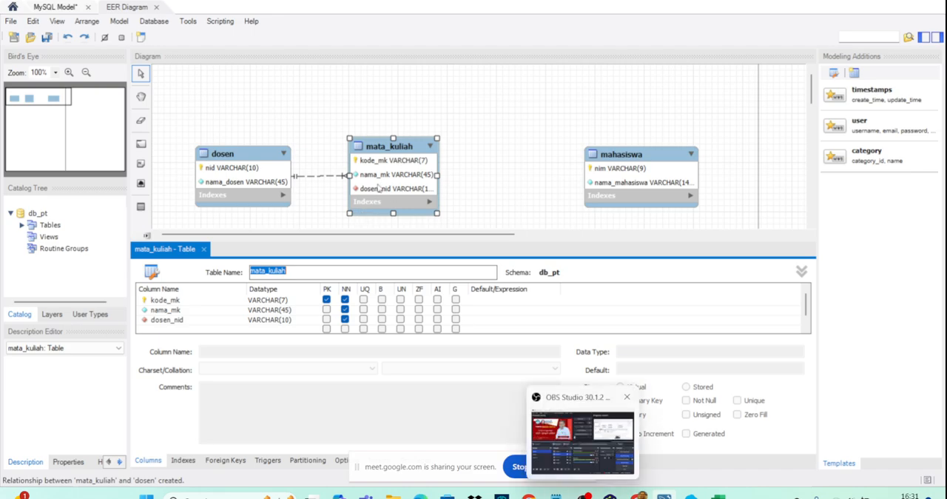
left_click_drag(281, 196, 281, 168)
left_click(283, 200)
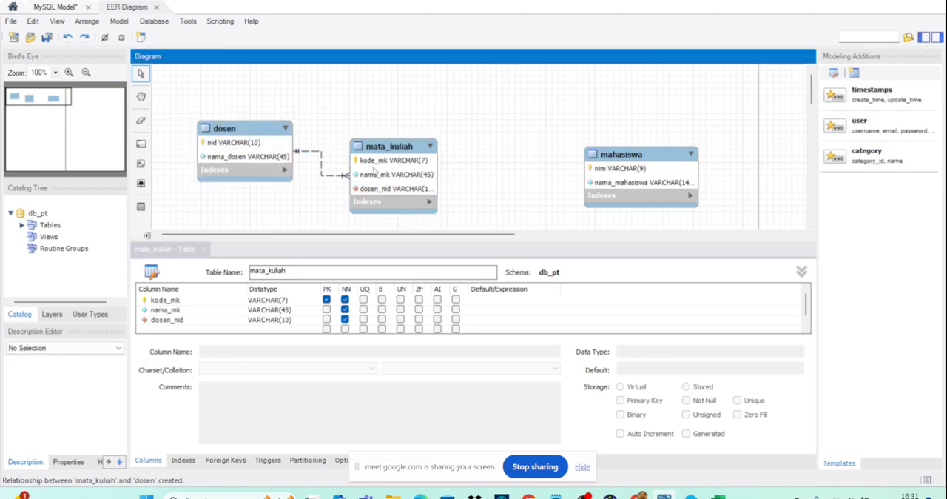
- Delete the non-identifying relationship between dosen and mata_kuliah together with its foreign key column
right_click(323, 173)
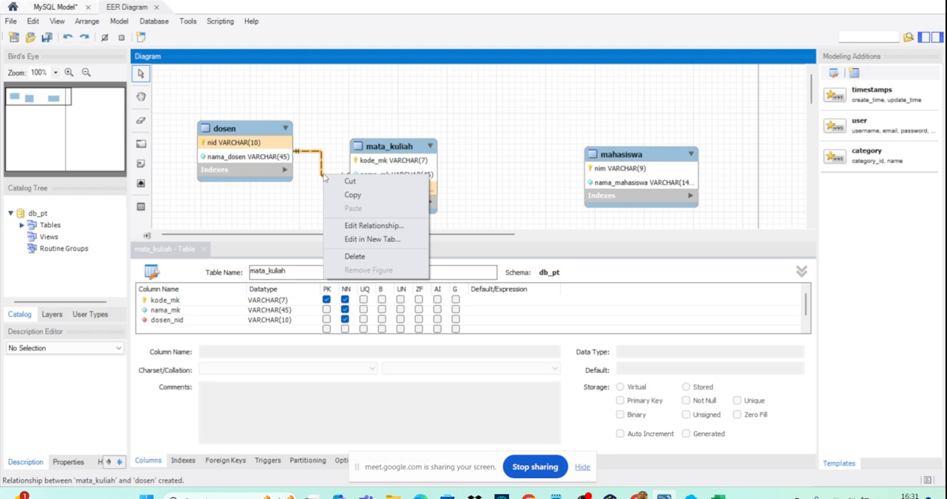
left_click(355, 256)
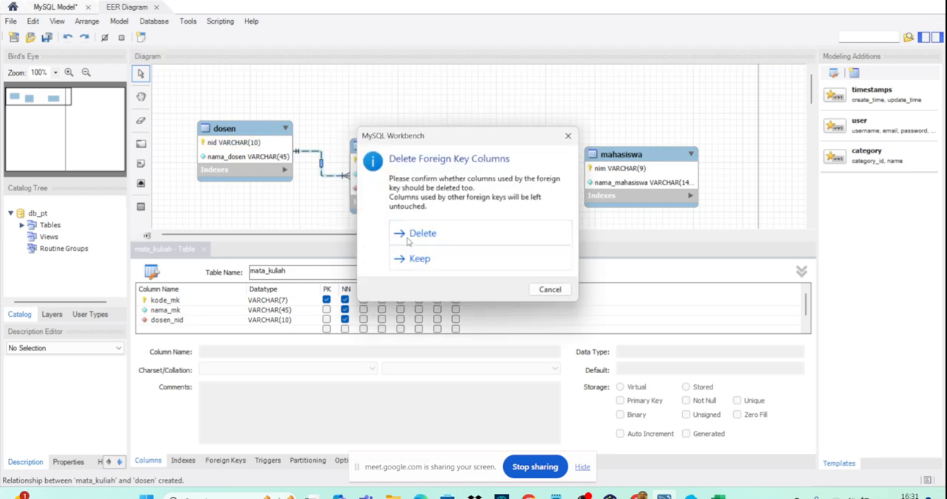
left_click(408, 236)
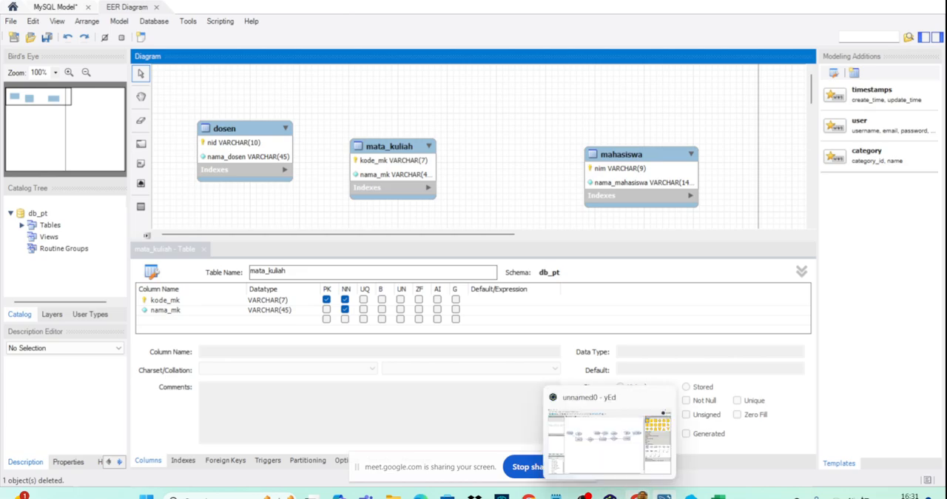
- Read the university case in USA_Panduan_Prak_T1_MSIM4206.pdf in Chrome, highlighting the sentence on how many dosen can teach each matakuliah
mouse_move(635, 495)
left_click(569, 440)
scroll(556, 254, "up", 5)
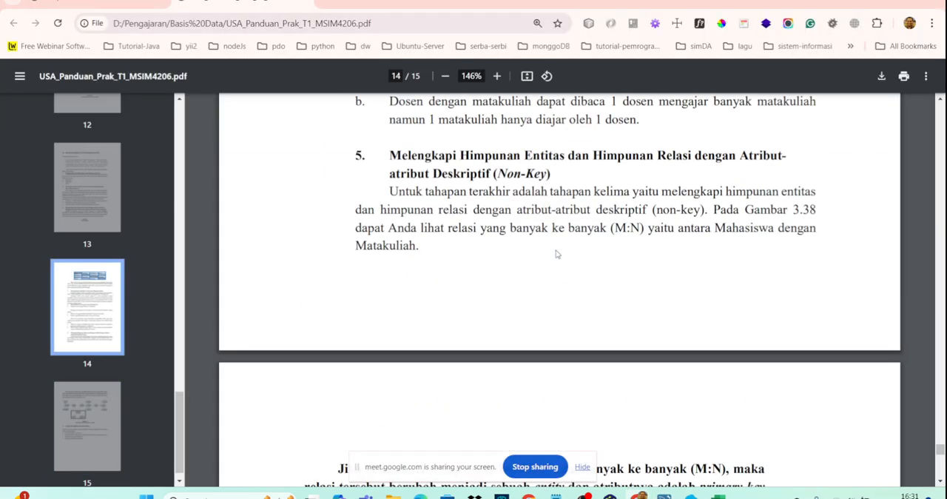
scroll(566, 236, "up", 5)
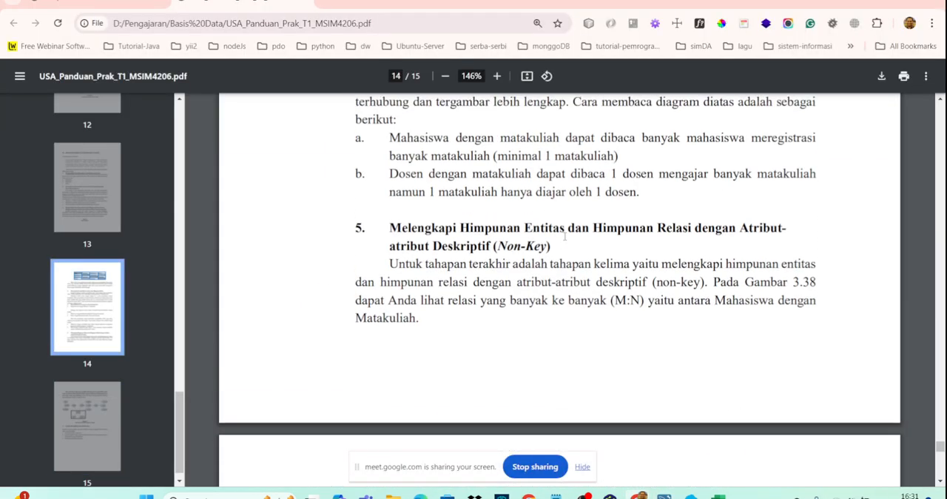
scroll(566, 235, "up", 10)
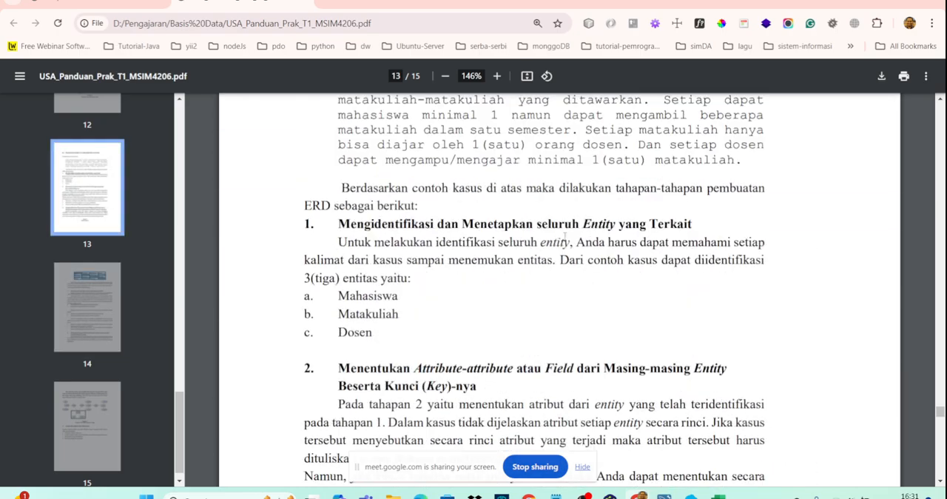
scroll(547, 263, "down", 2)
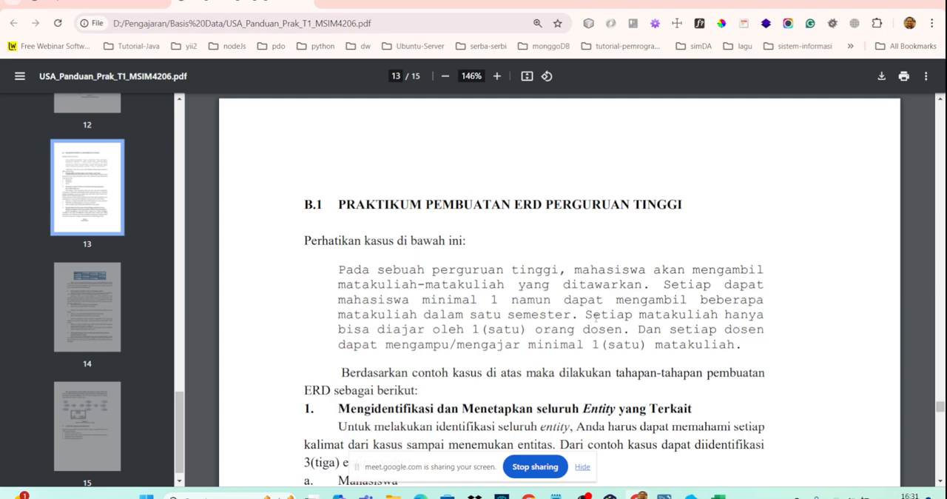
left_click_drag(585, 315, 624, 329)
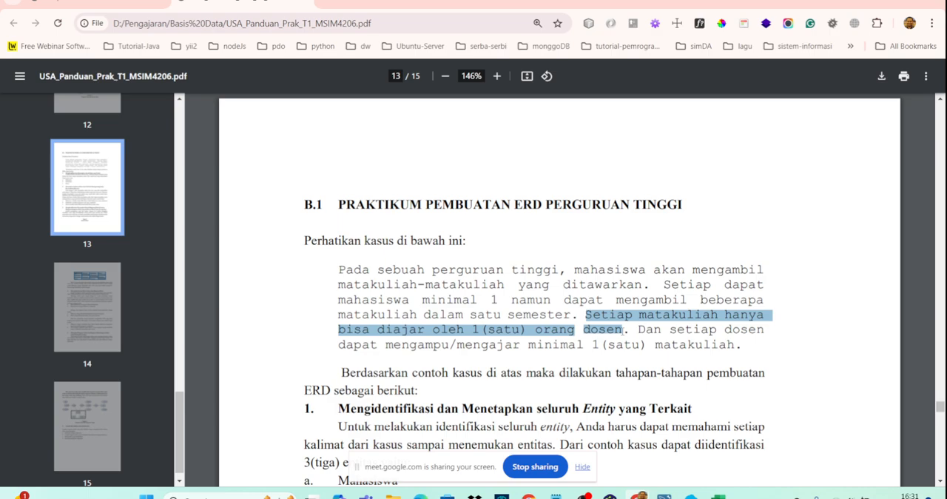
- Compare the mata_kuliah table in MySQL Workbench with the case text in the PDF and the ERD in yEd
mouse_move(663, 494)
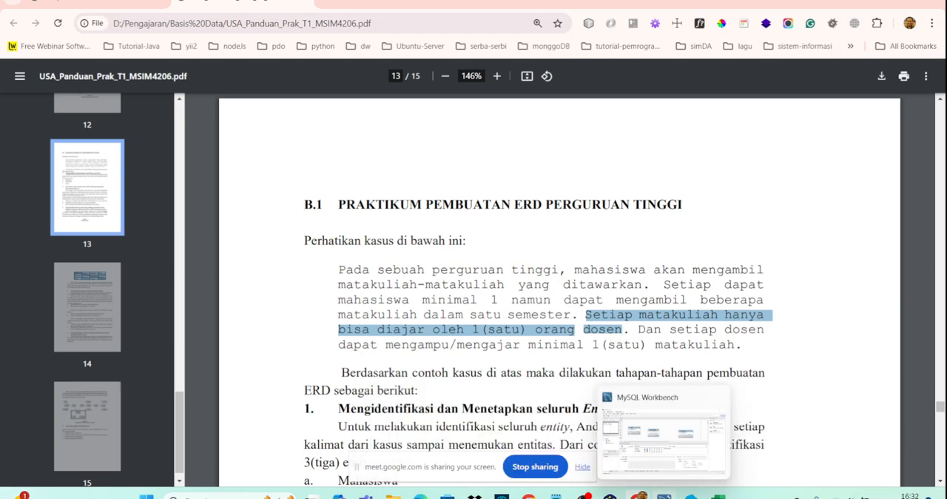
left_click(663, 468)
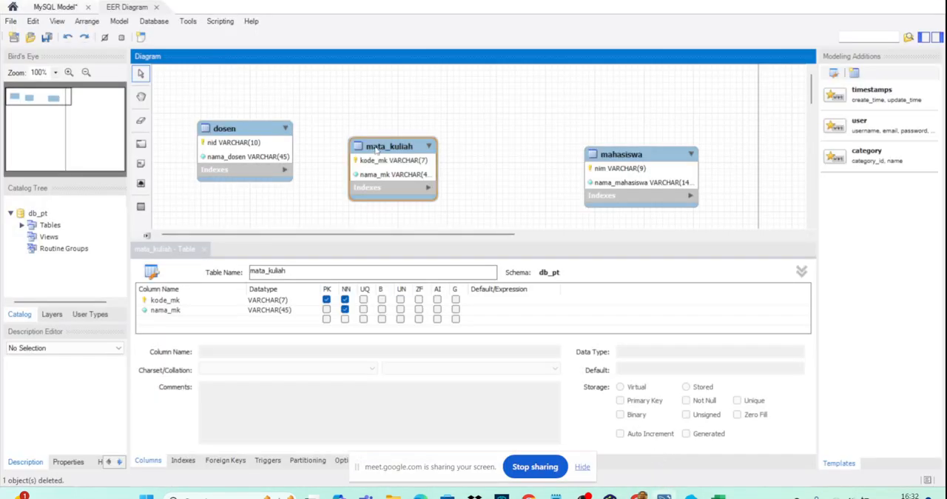
mouse_move(642, 485)
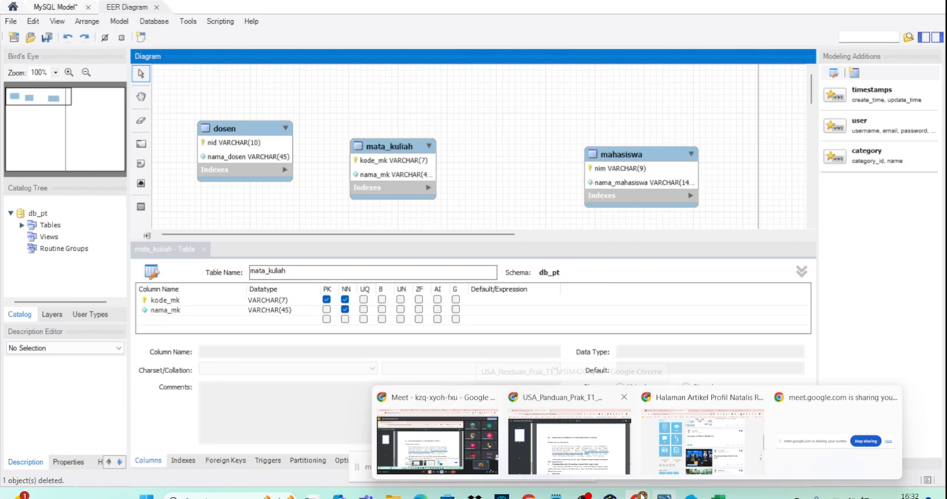
left_click(585, 454)
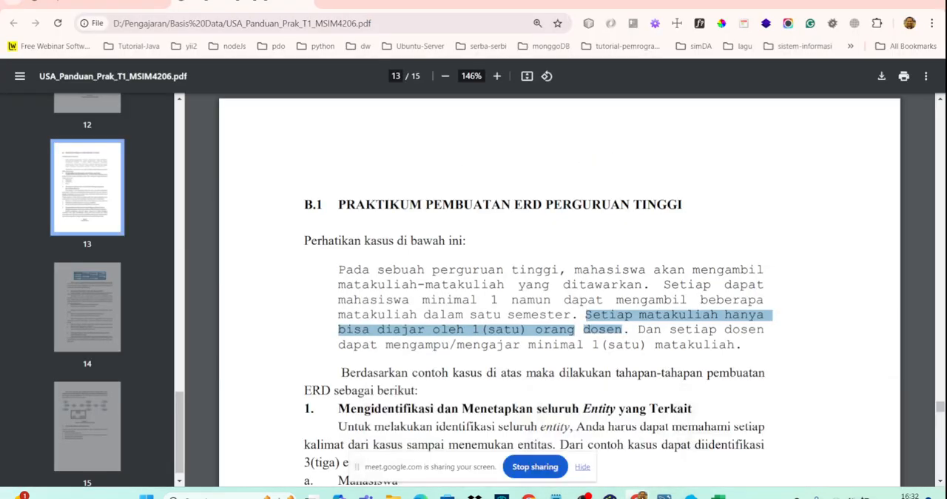
mouse_move(609, 494)
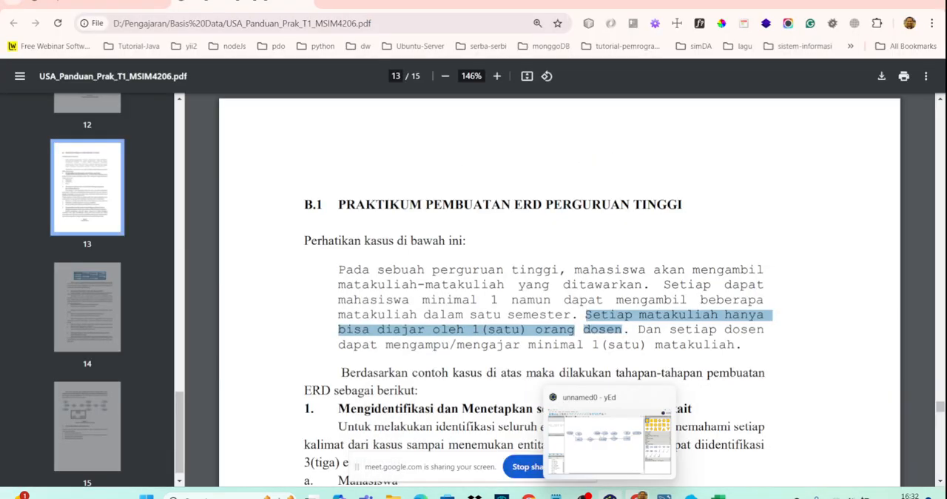
left_click(599, 464)
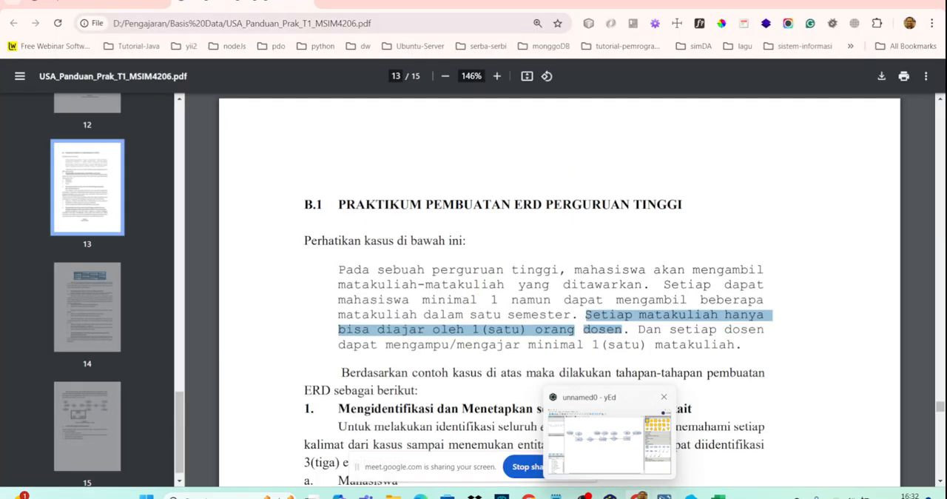
- Switch to MySQL Workbench and create a non-identifying one-to-many relationship with mata_kuliah holding the foreign key to dosen
mouse_move(664, 486)
left_click(666, 461)
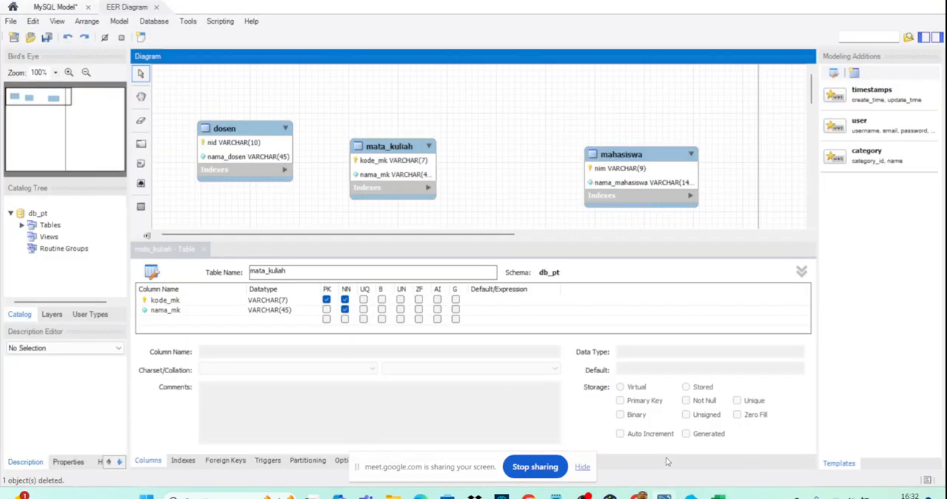
left_click(146, 236)
left_click(106, 247)
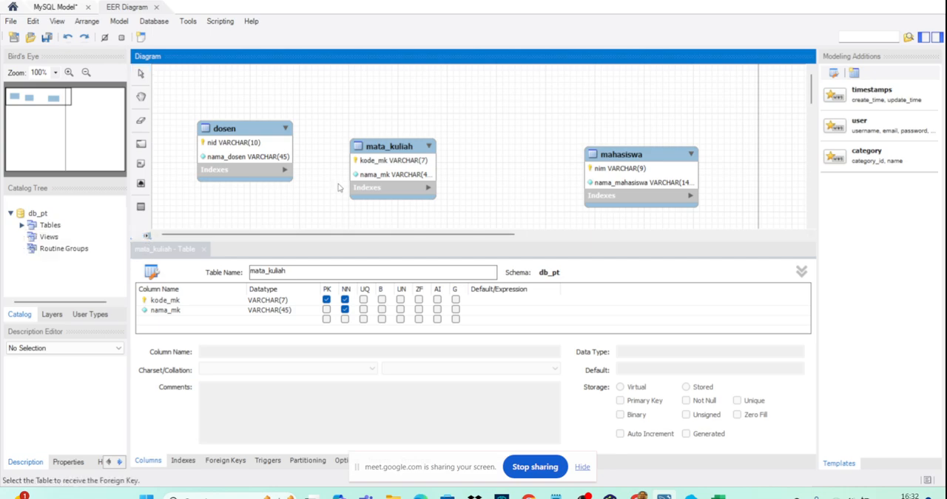
left_click(393, 178)
left_click(267, 148)
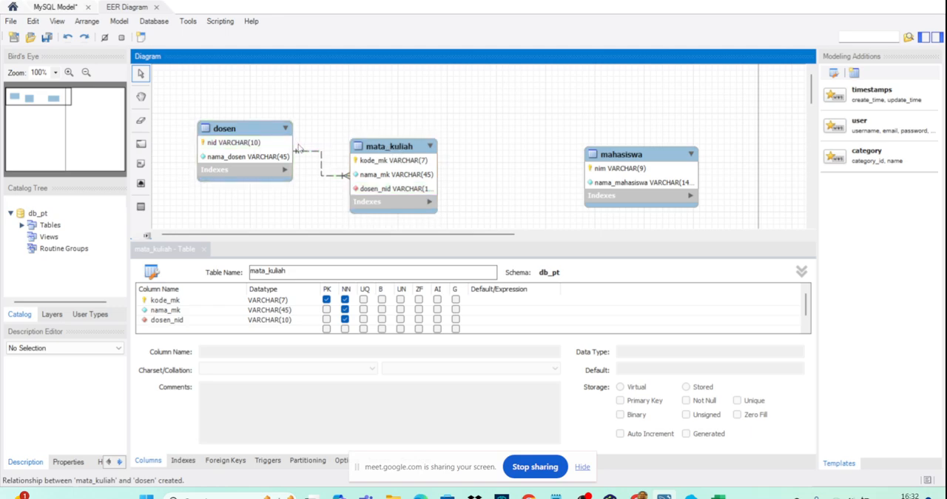
- Move the mata_kuliah table slightly higher, level with dosen, and close its table editor
left_click_drag(408, 146, 405, 126)
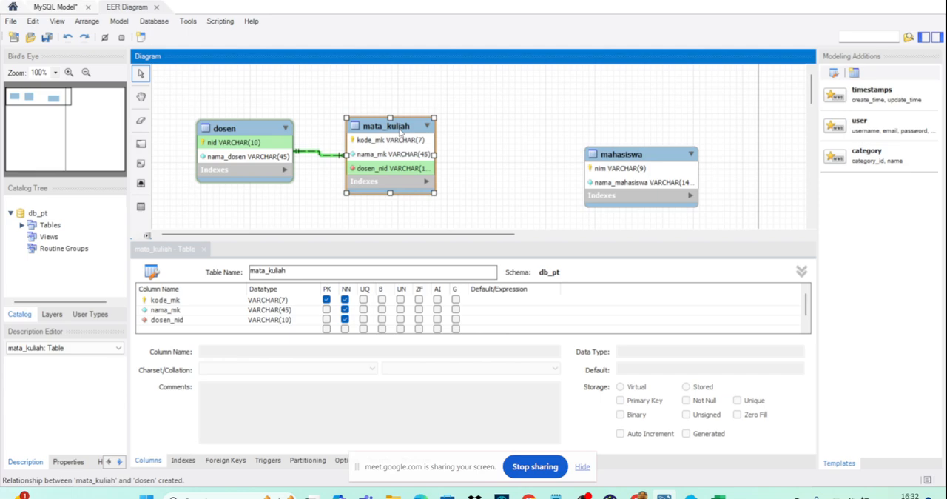
left_click(205, 254)
left_click(204, 250)
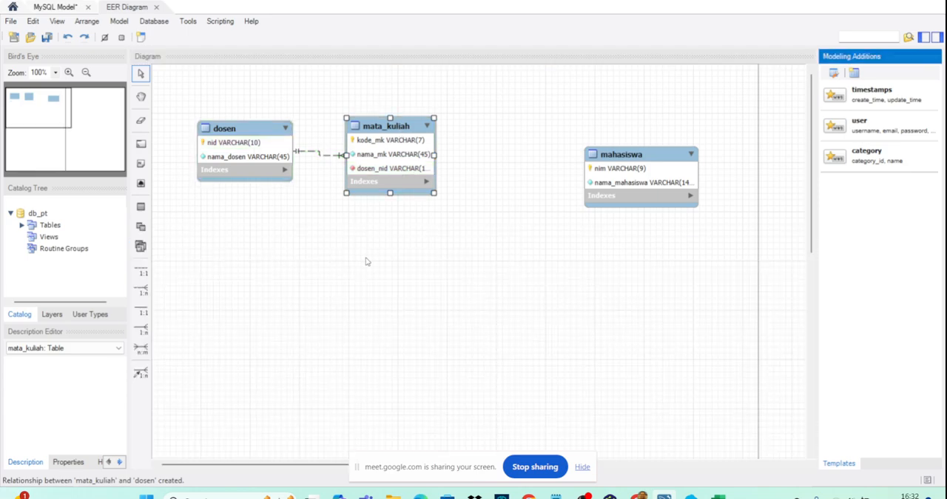
left_click(455, 301)
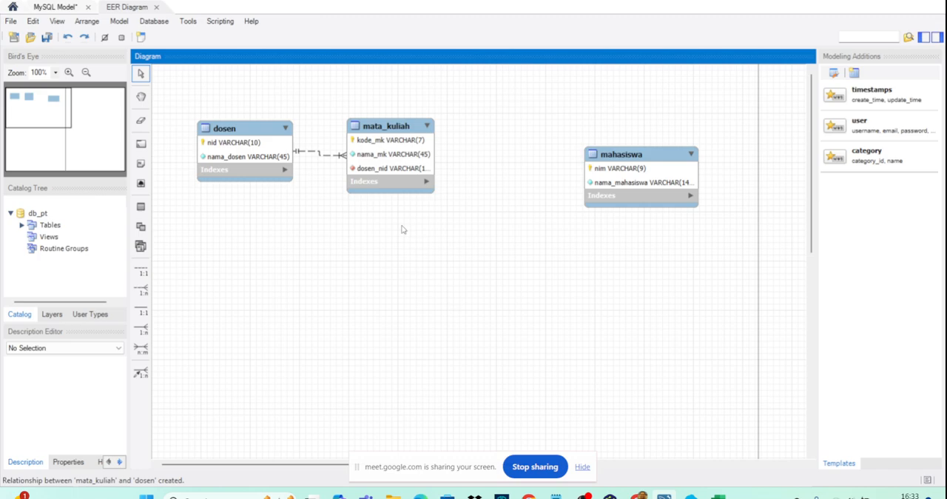
- Review the columns of mata_kuliah in the table editor, close it, and move the table slightly lower in the diagram
left_click(386, 132)
double_click(386, 131)
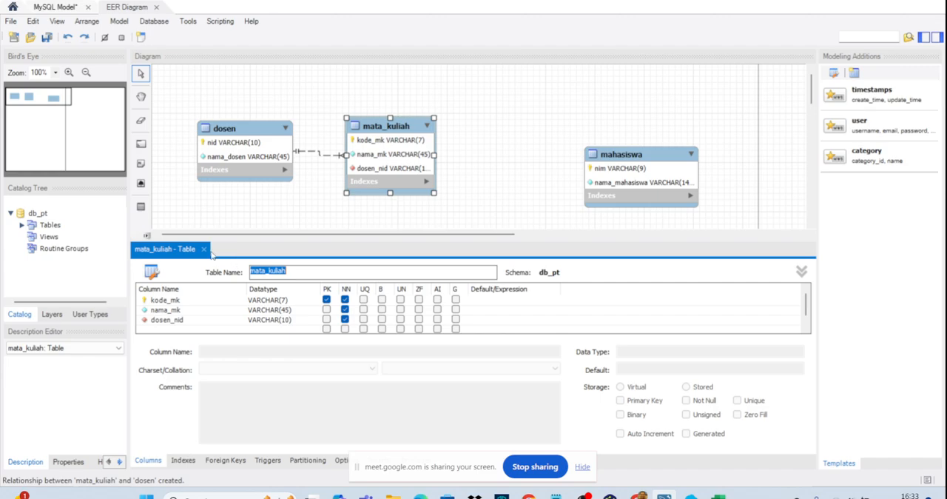
left_click(204, 250)
mouse_move(418, 169)
left_mouse_down()
mouse_move(400, 168)
mouse_move(416, 181)
left_mouse_up()
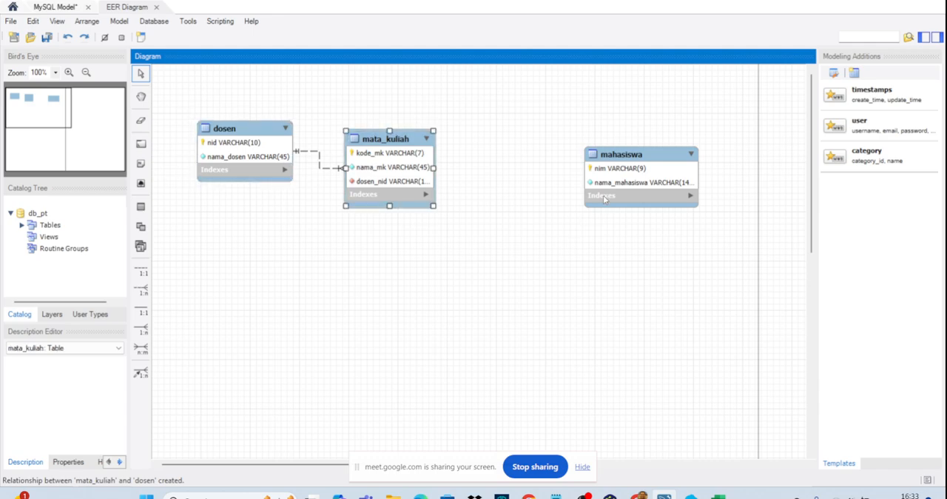
- Create a many-to-many relationship between mata_kuliah and mahasiswa, and place the associative table below and between them
left_click(618, 174)
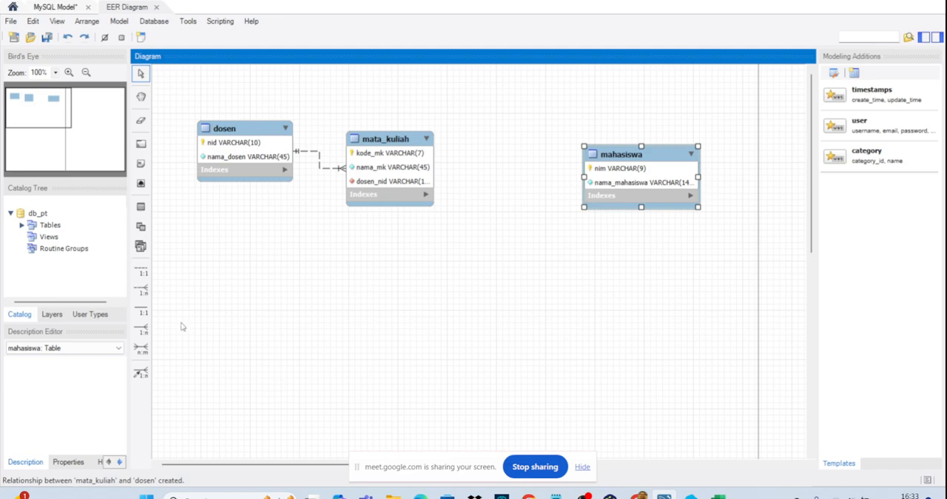
left_click(141, 348)
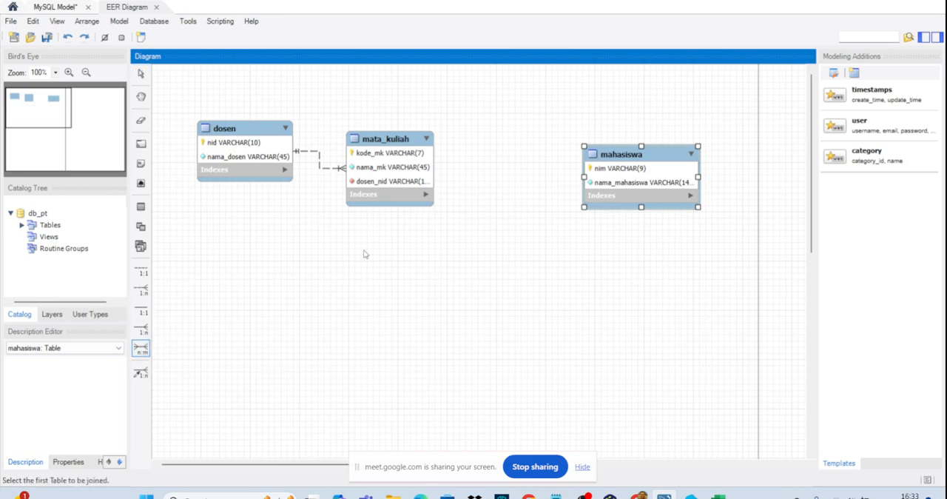
left_click(379, 184)
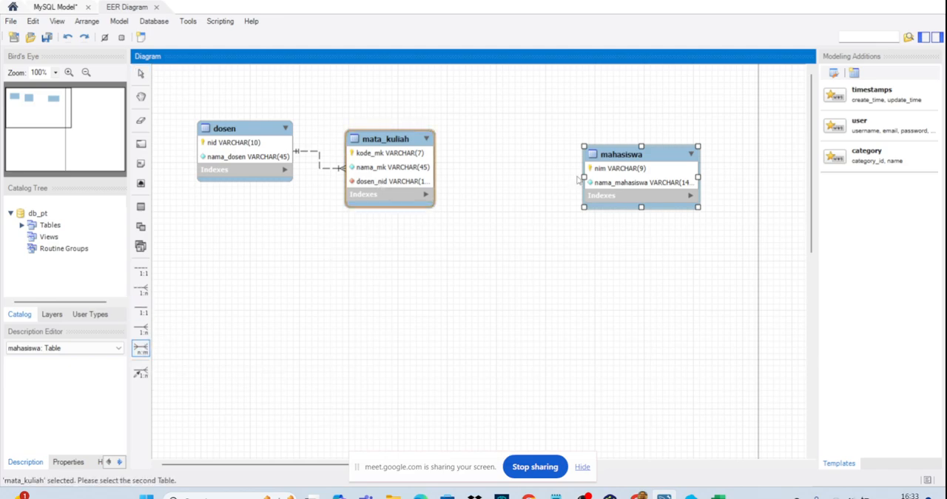
left_click(591, 179)
left_click_drag(529, 176, 500, 287)
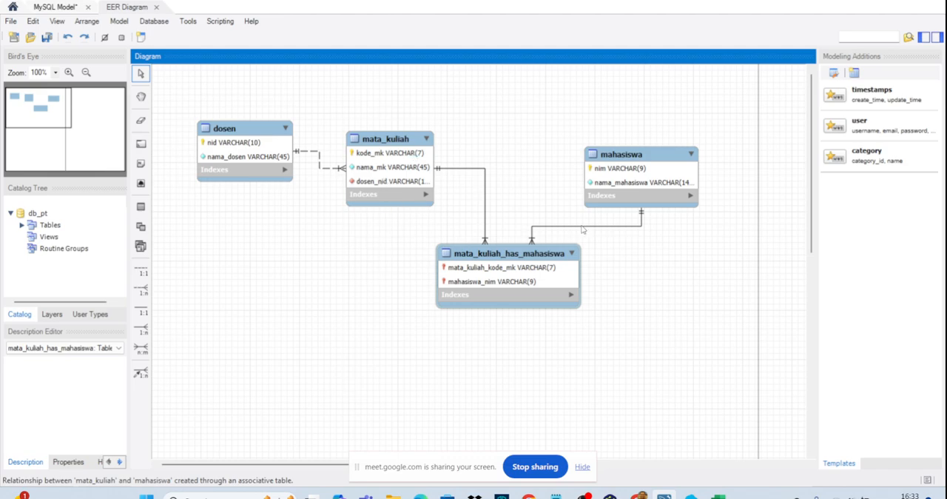
- Rename the associative table between mata_kuliah and mahasiswa as registrasi_mk
left_click(529, 254)
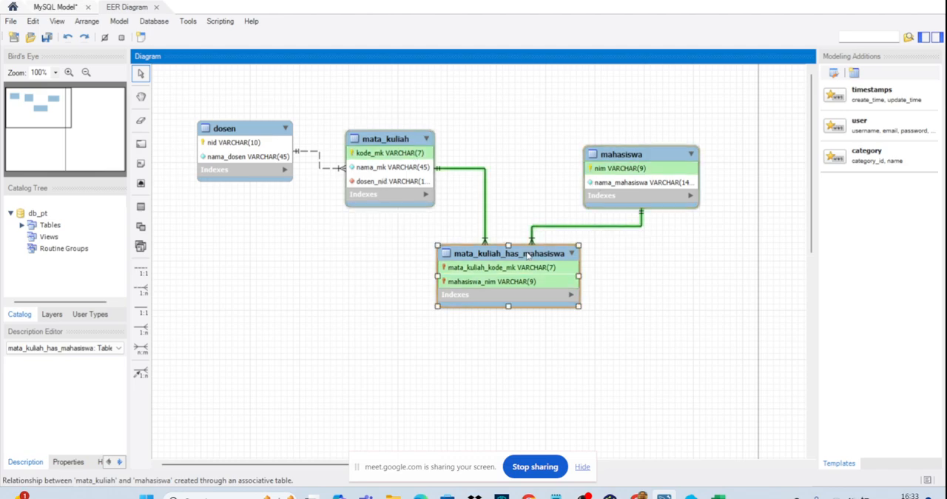
double_click(528, 255)
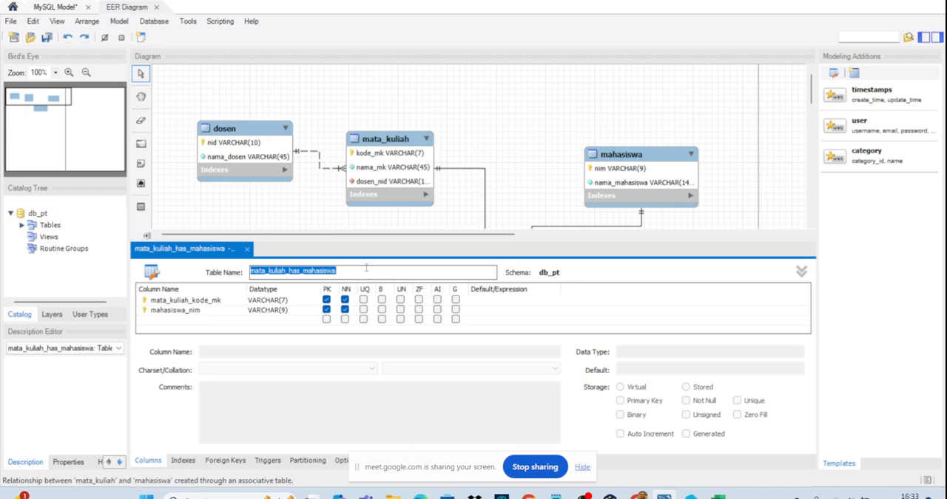
type("regist")
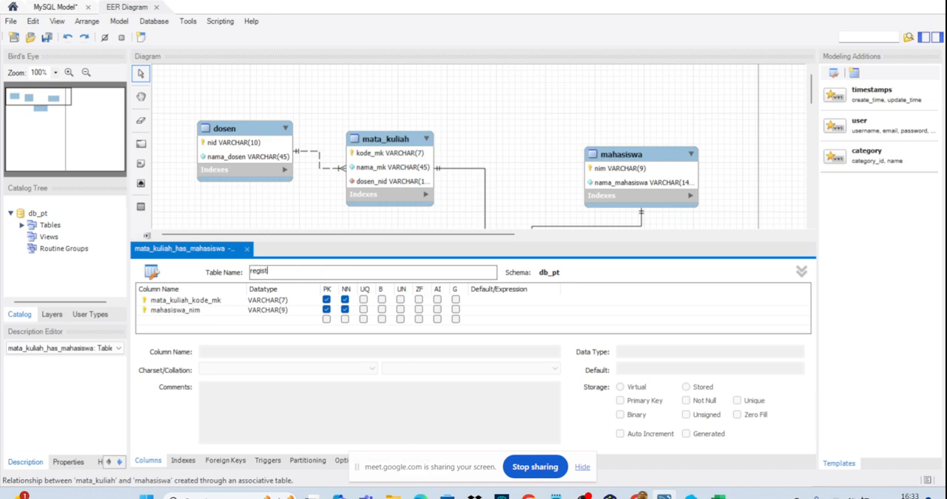
type("rasi_mk")
- Rename the mata_kuliah_kode_mk column of registrasi_mk as mk_kode_mk
left_click(190, 302)
left_click(189, 302)
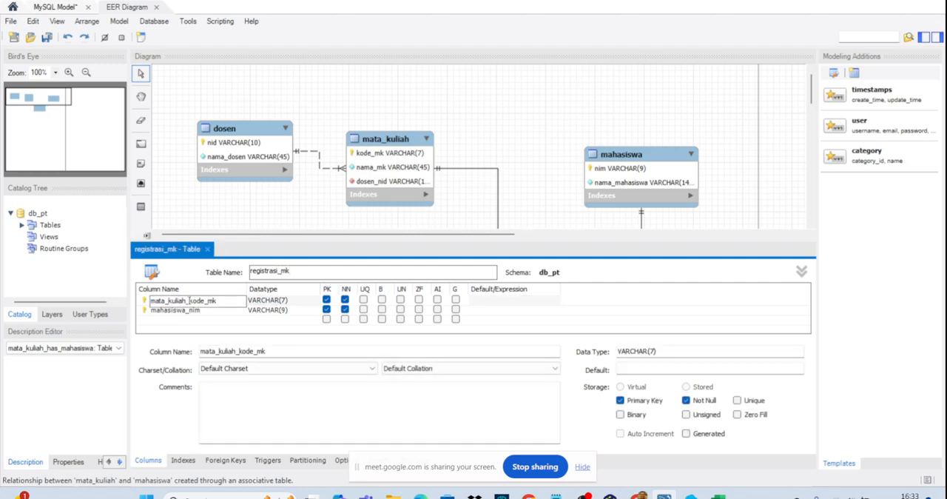
left_click_drag(187, 301, 150, 301)
type("mk")
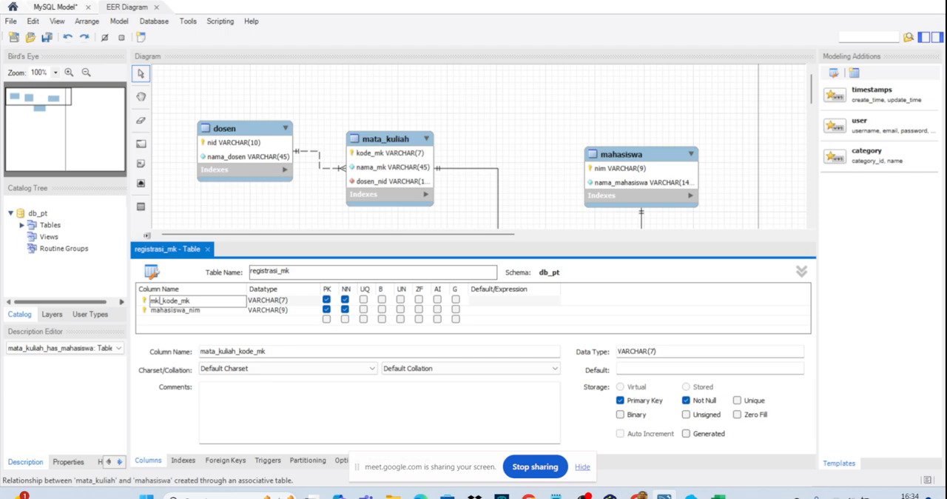
- Rename the mahasiswa_nim column of registrasi_mk as m_nim and close the table editor
left_click(184, 311)
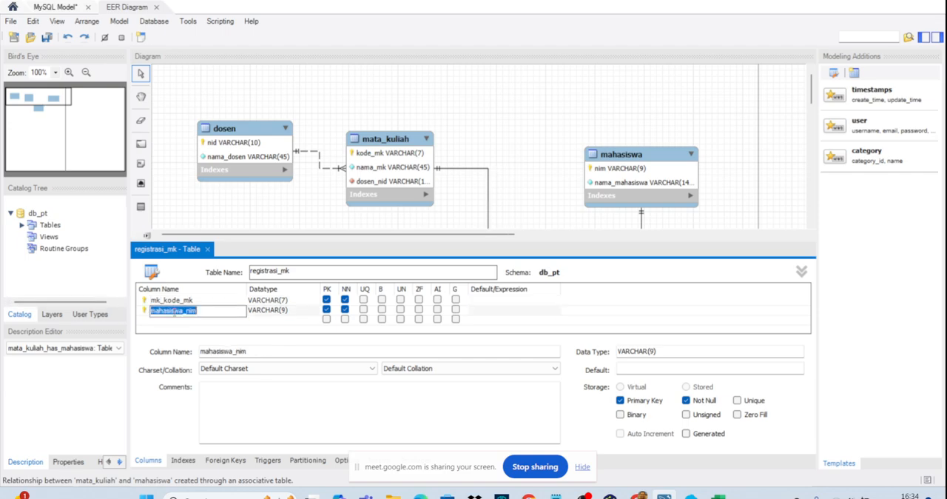
left_click(184, 311)
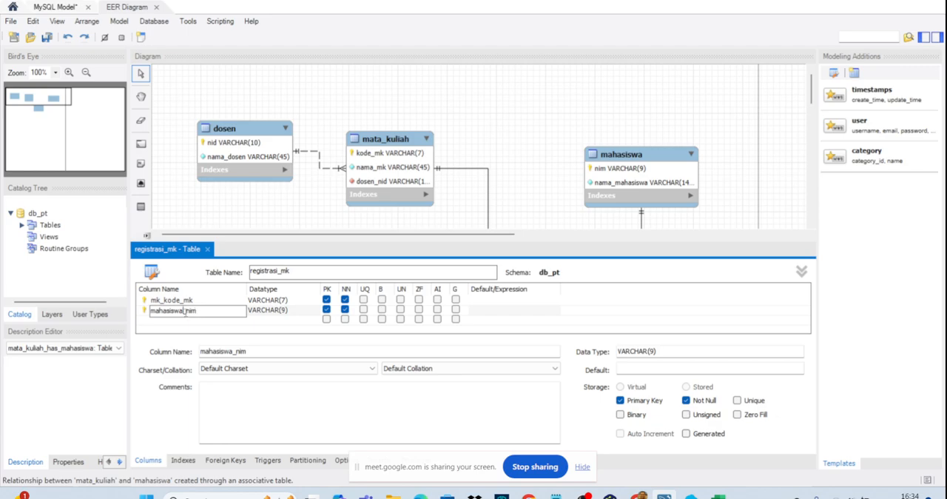
left_click_drag(183, 311, 150, 311)
type("m")
left_click(207, 250)
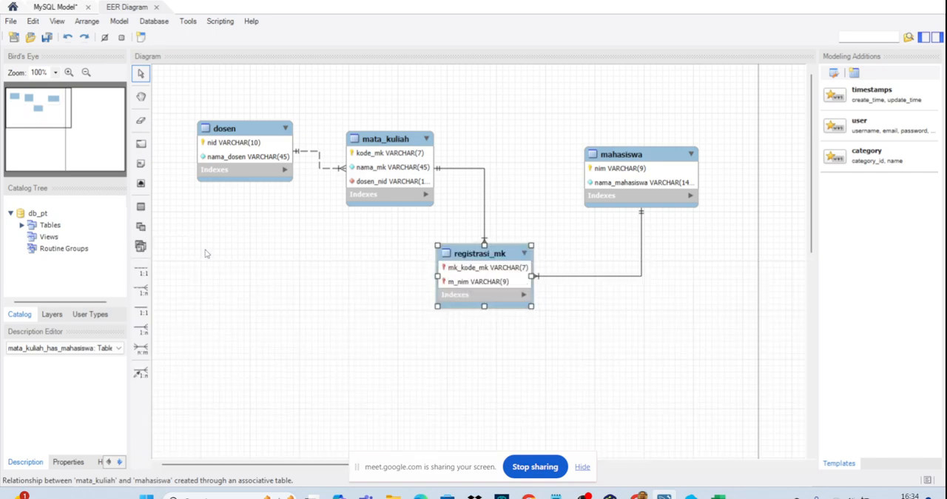
- Move the registrasi_mk table above and between mata_kuliah and mahasiswa, and shift mahasiswa slightly lower
left_click_drag(505, 251, 529, 99)
left_click(618, 165)
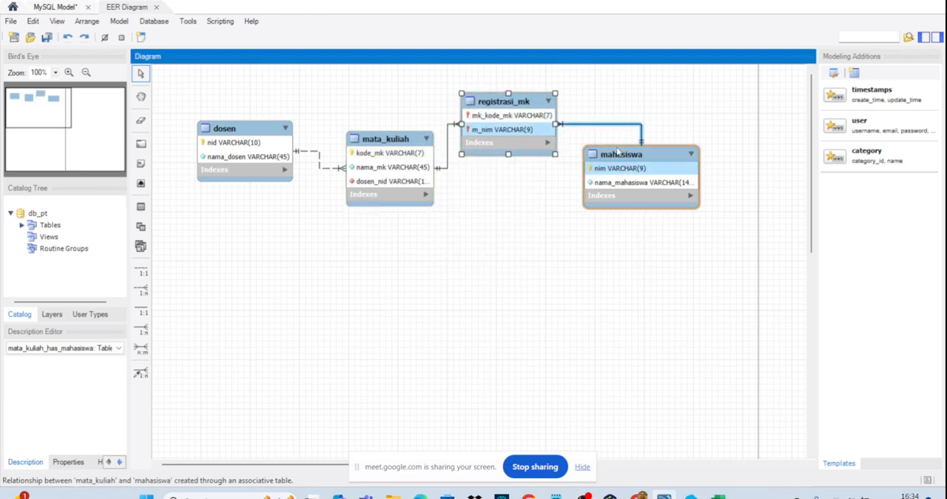
left_click_drag(618, 167, 618, 173)
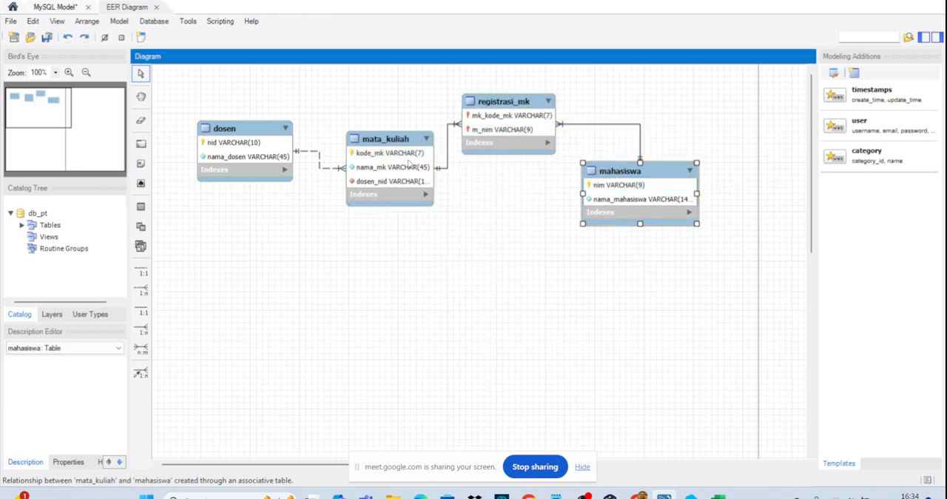
- Add a semester column with data type VARCHAR(5) to the registrasi_mk table
double_click(516, 105)
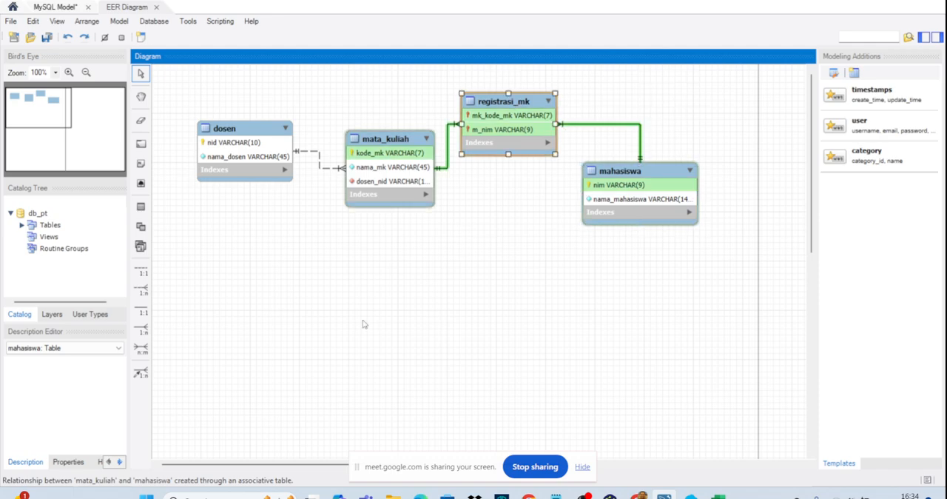
double_click(164, 319)
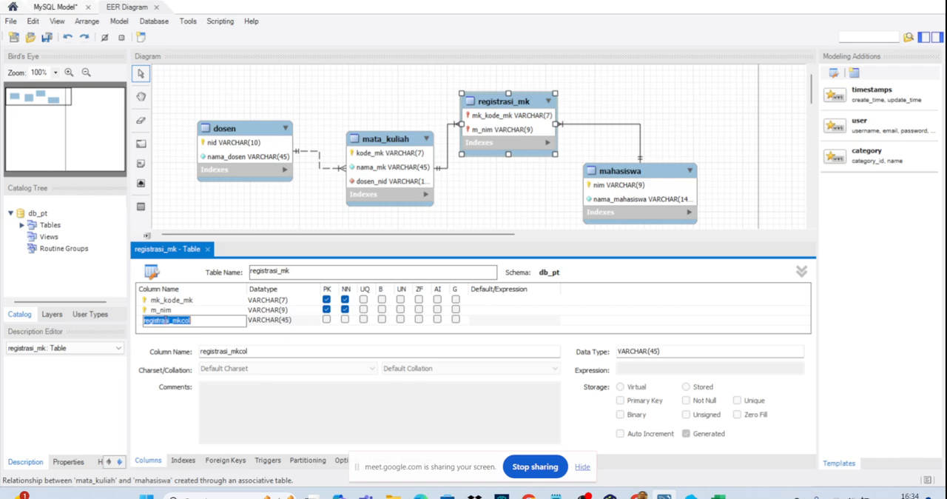
type("semester")
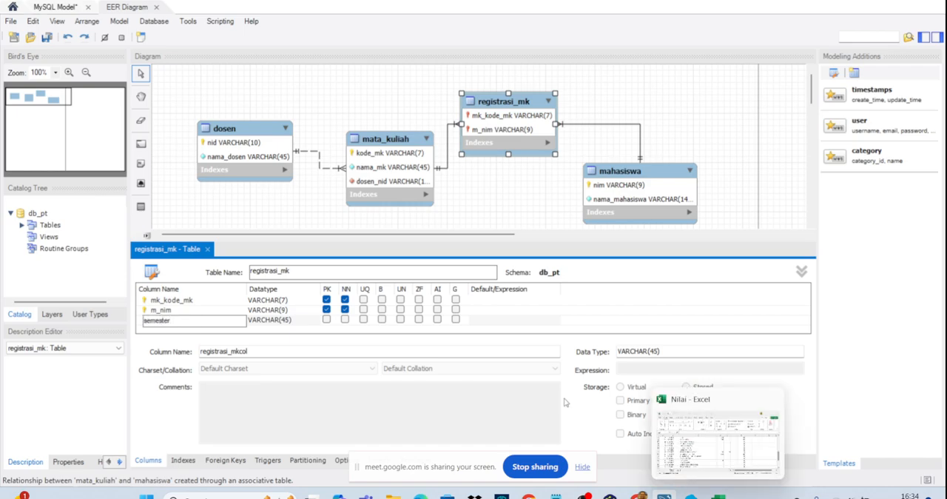
left_click(292, 315)
double_click(282, 320)
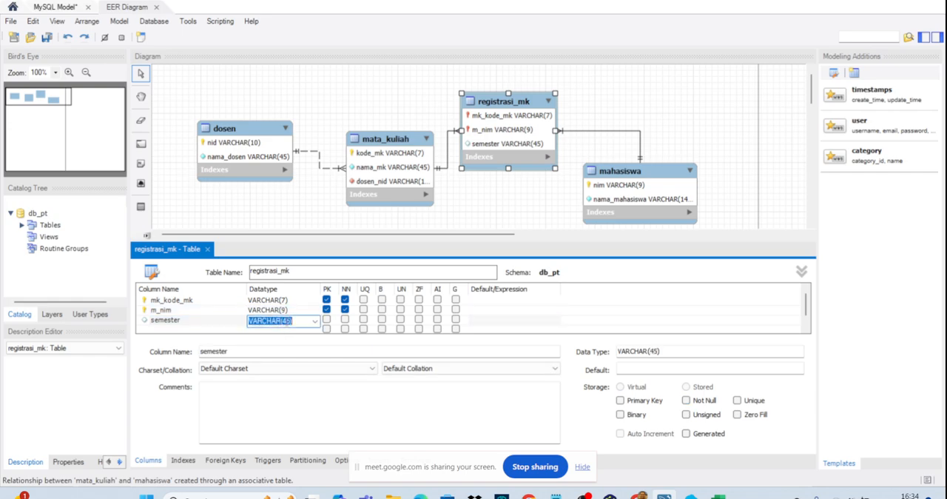
key("Left")
key("Left")
key("BackSpace")
left_click(170, 303)
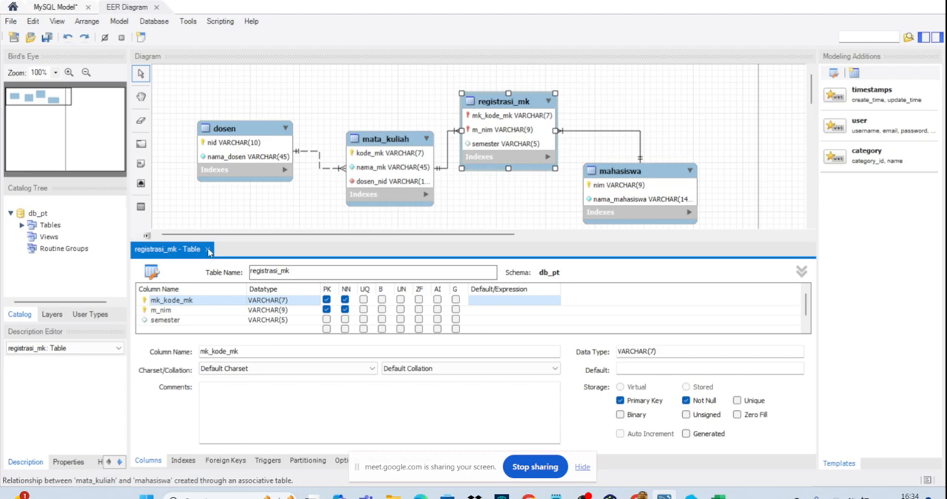
- Shift mata_kuliah slightly closer to dosen and recolour the registrasi_mk table bright green (#00FF40)
left_click_drag(379, 170, 361, 168)
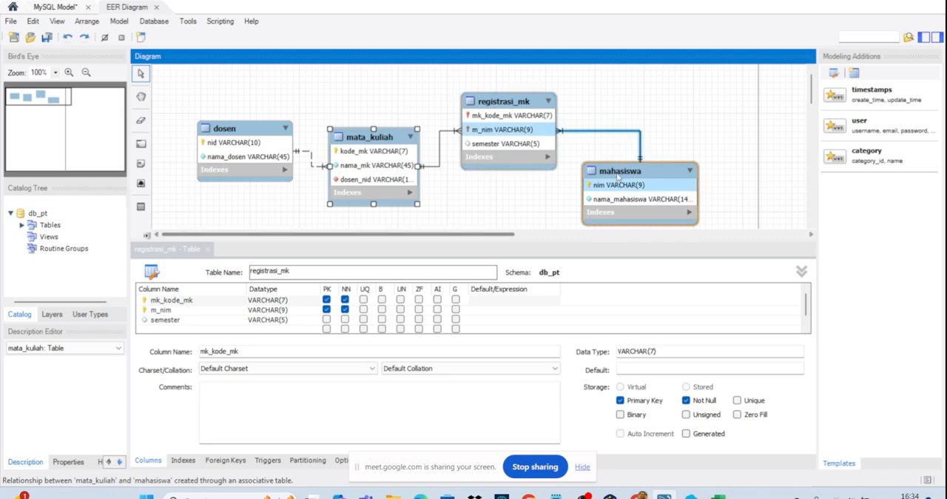
left_click(485, 99)
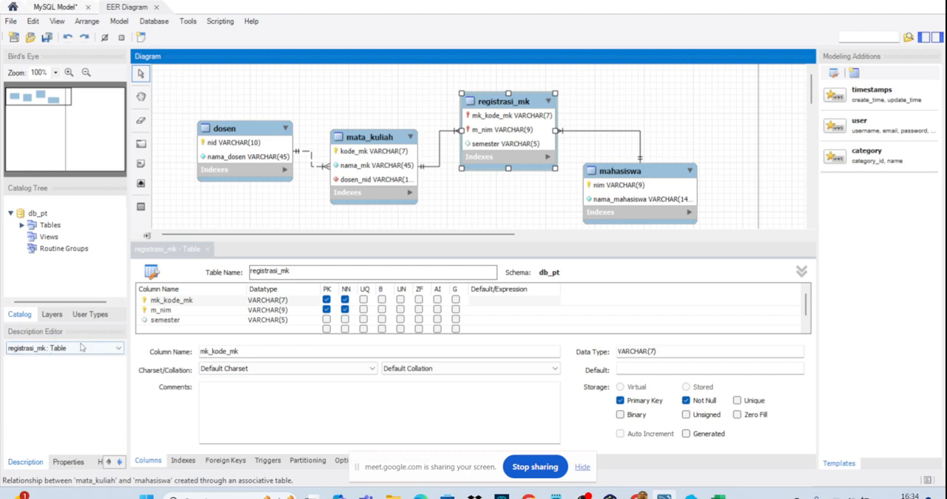
left_click(77, 466)
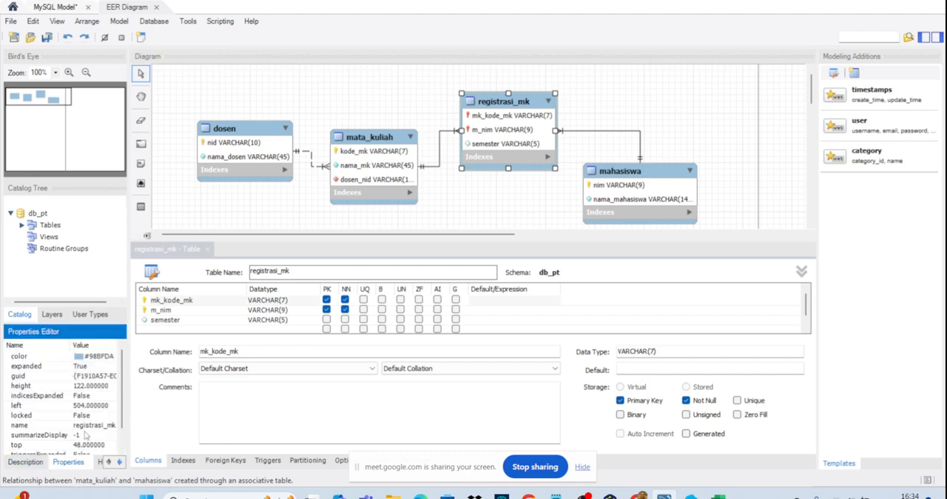
left_click(61, 359)
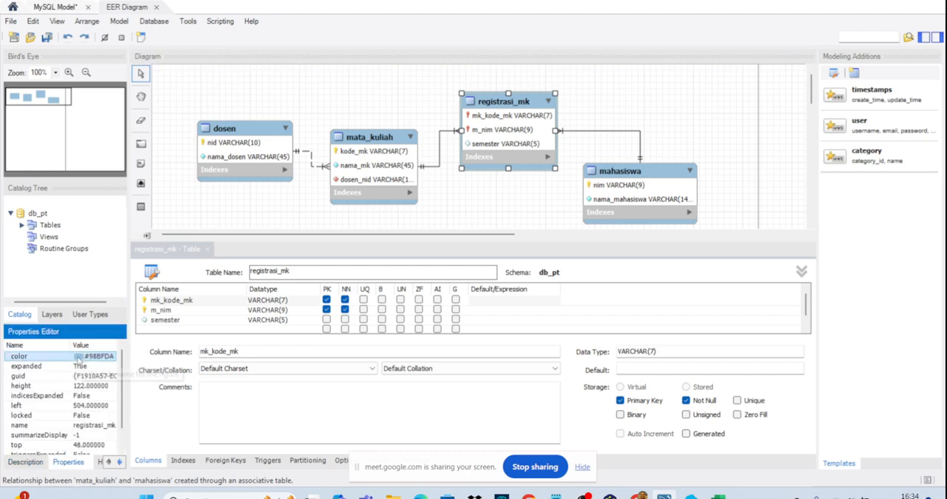
left_click(77, 357)
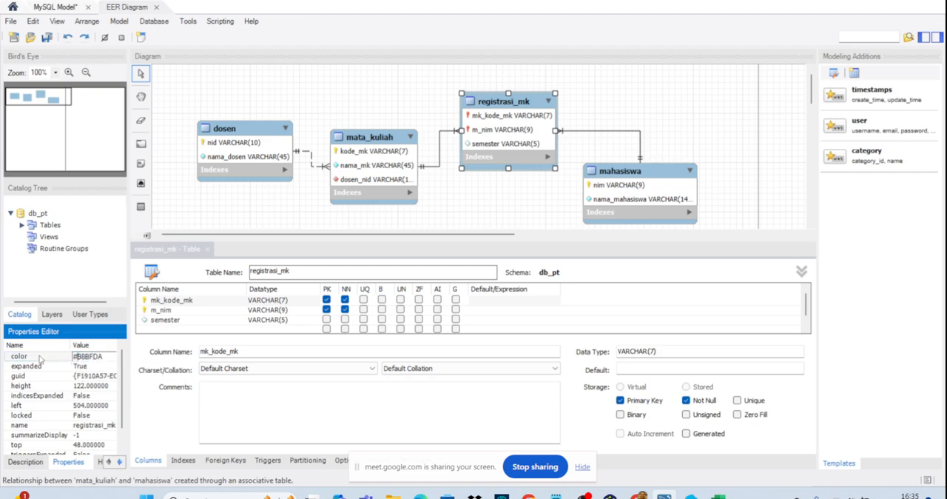
left_click(45, 358)
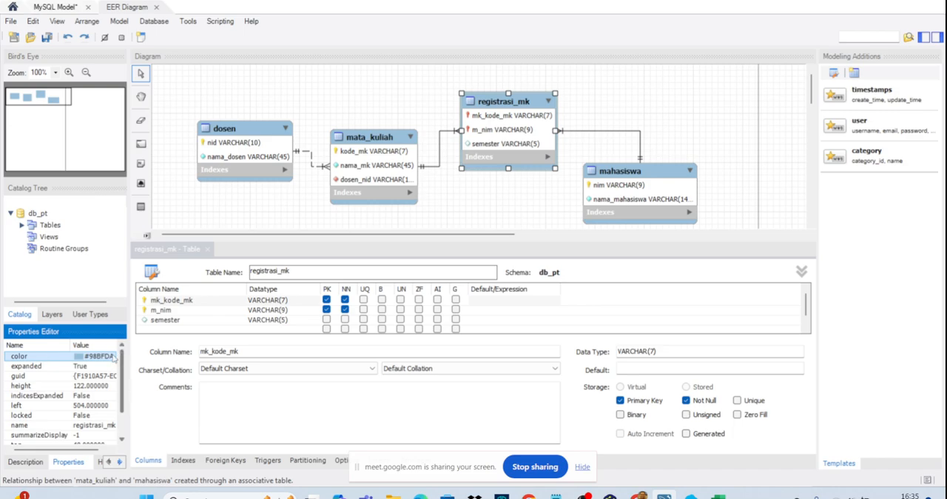
left_click_drag(129, 370, 146, 372)
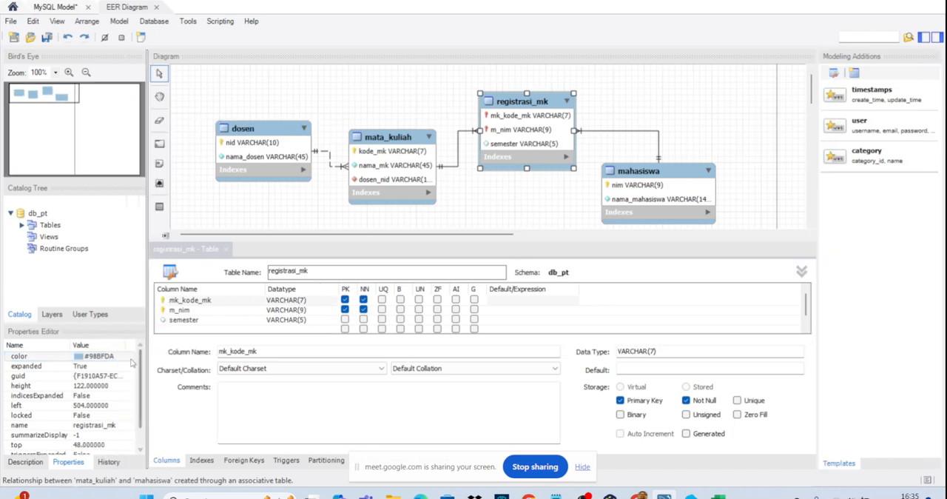
left_click(124, 359)
left_click(121, 356)
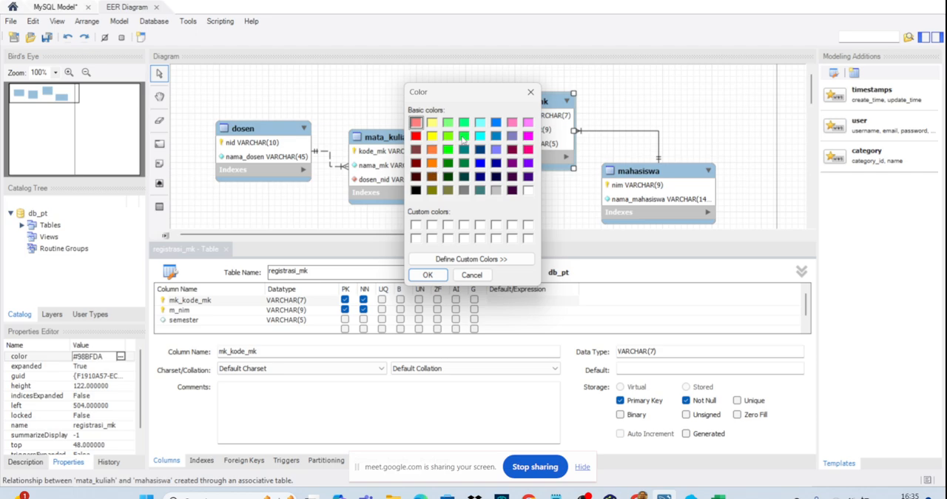
left_click(463, 136)
left_click(429, 274)
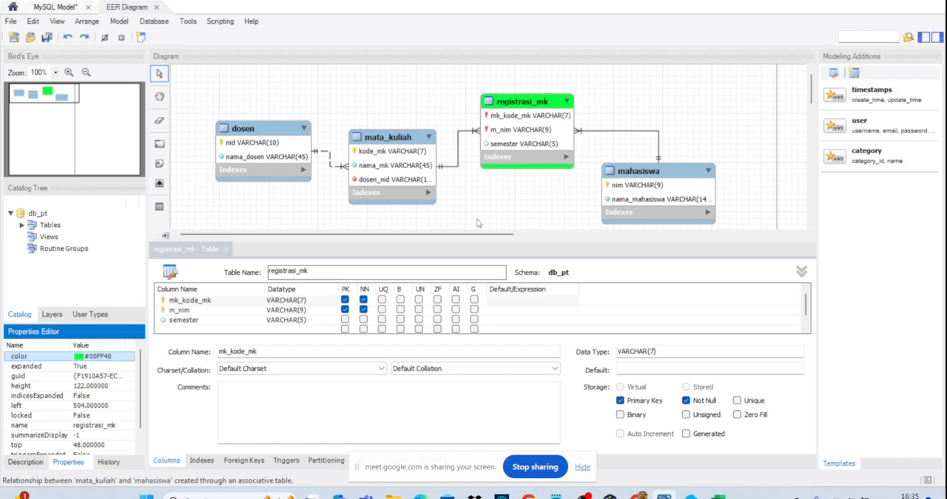
- Close the registrasi_mk table editor and move all four tables together lower on the diagram canvas
left_click(478, 222)
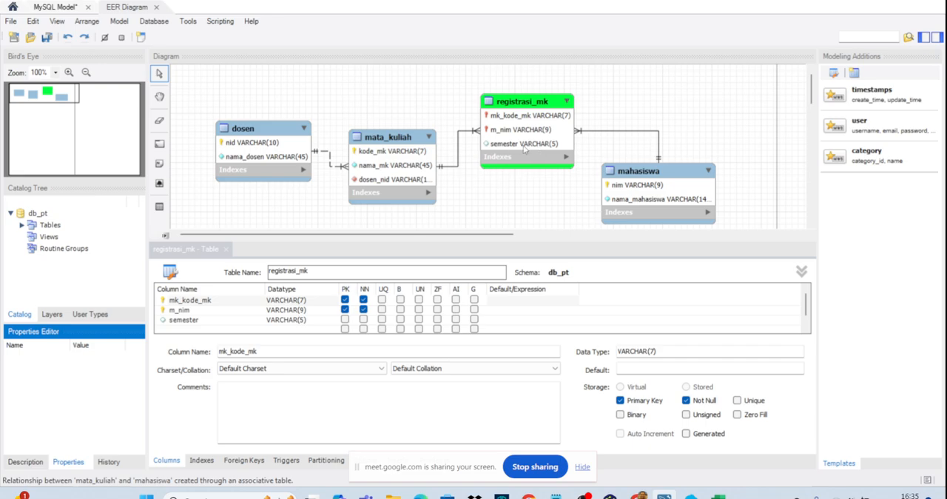
left_click(222, 251)
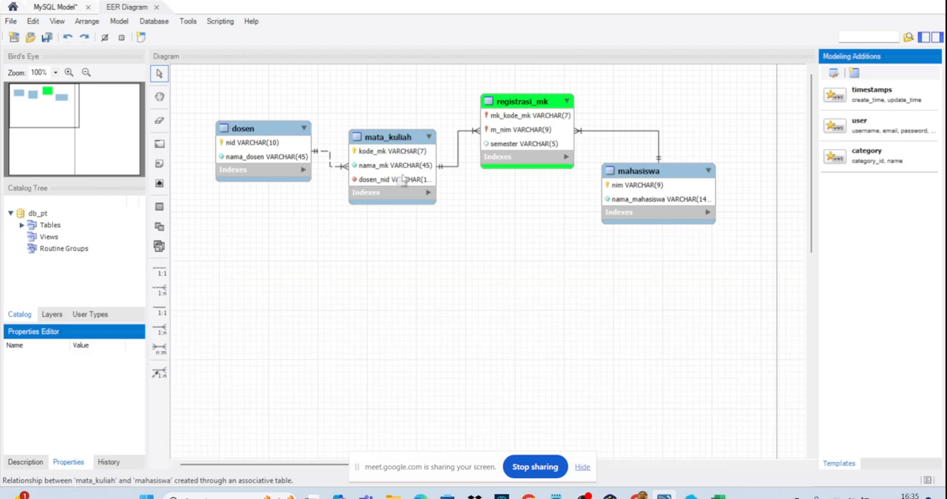
left_click_drag(207, 91, 740, 305)
left_click_drag(659, 212, 659, 277)
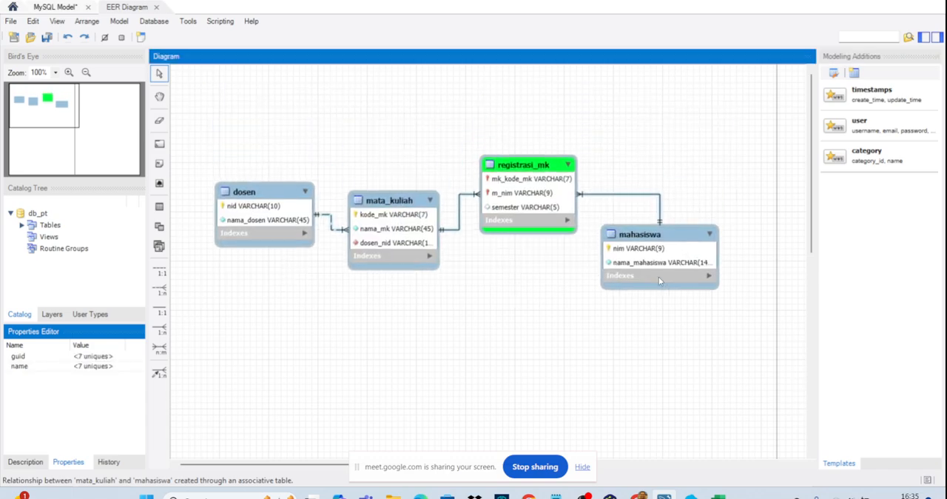
left_click(642, 175)
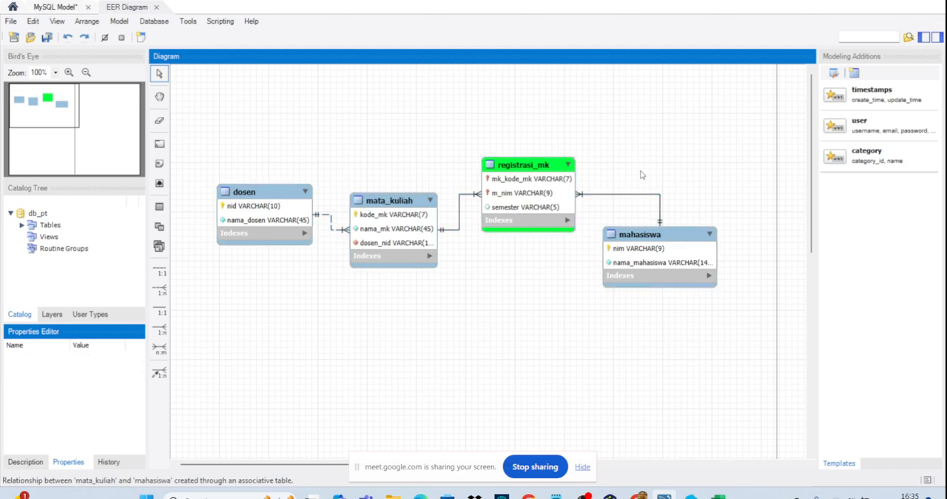
- Save the model as db_pt in the Basis Data folder
key("ctrl+s")
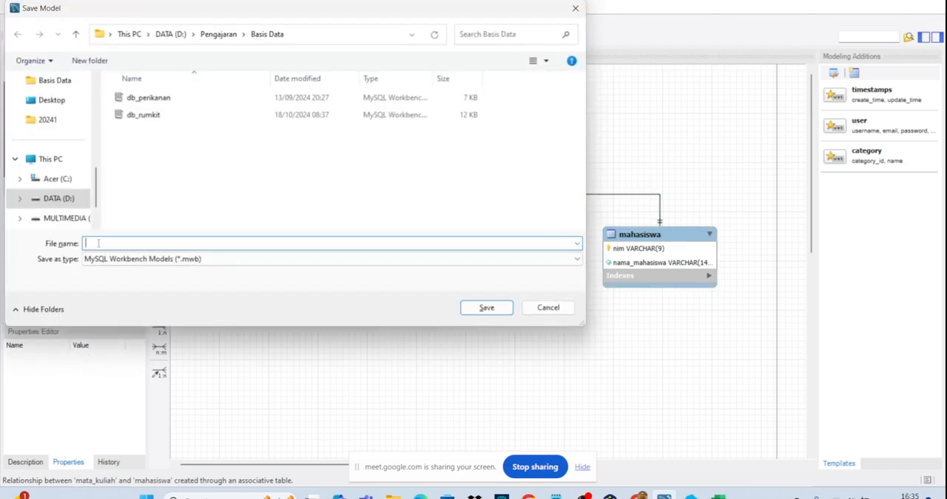
type("db_pt")
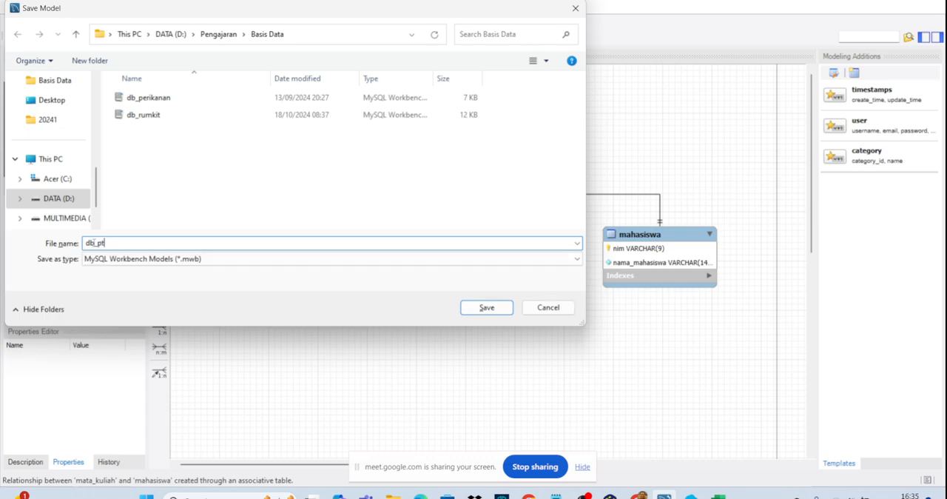
key("Return")
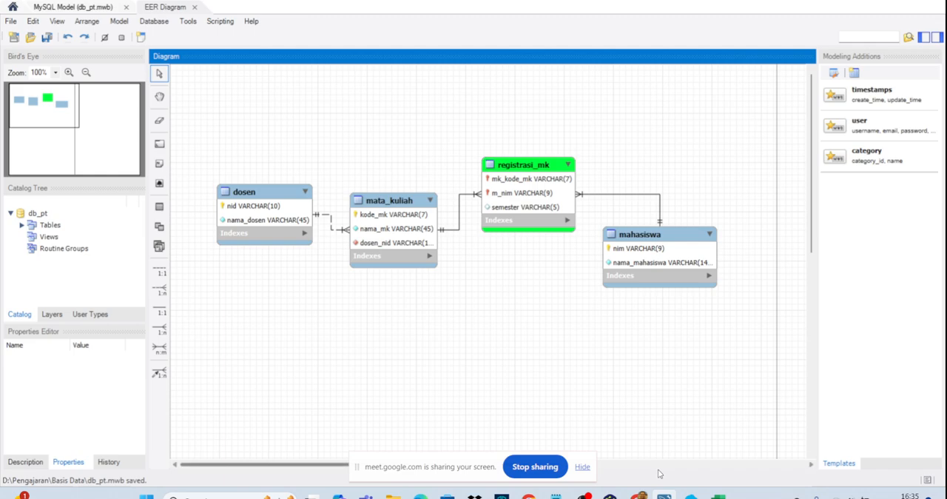
- Switch to Laragon and restart its Apache and MySQL services
left_click(670, 495)
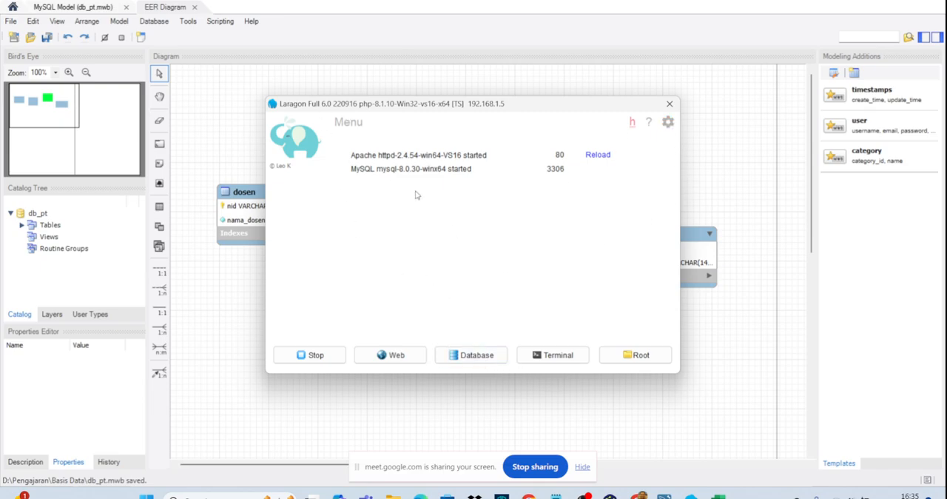
left_click(311, 356)
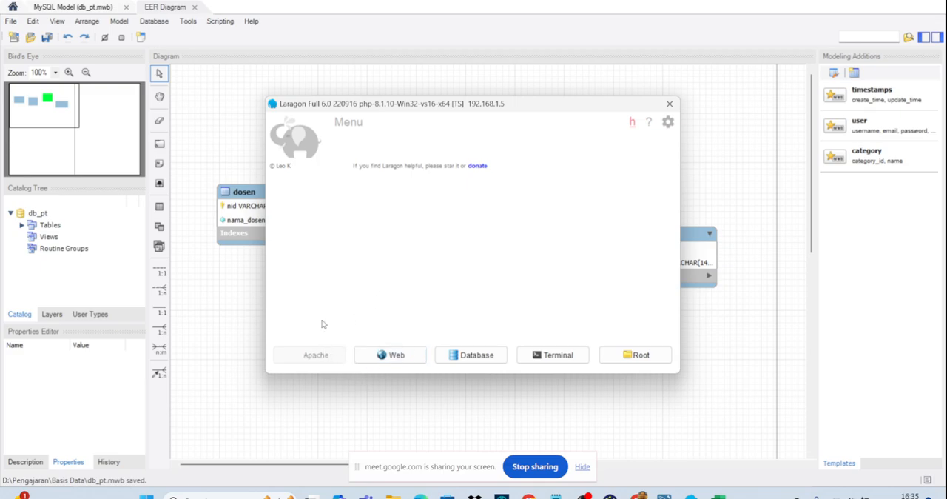
left_click(312, 354)
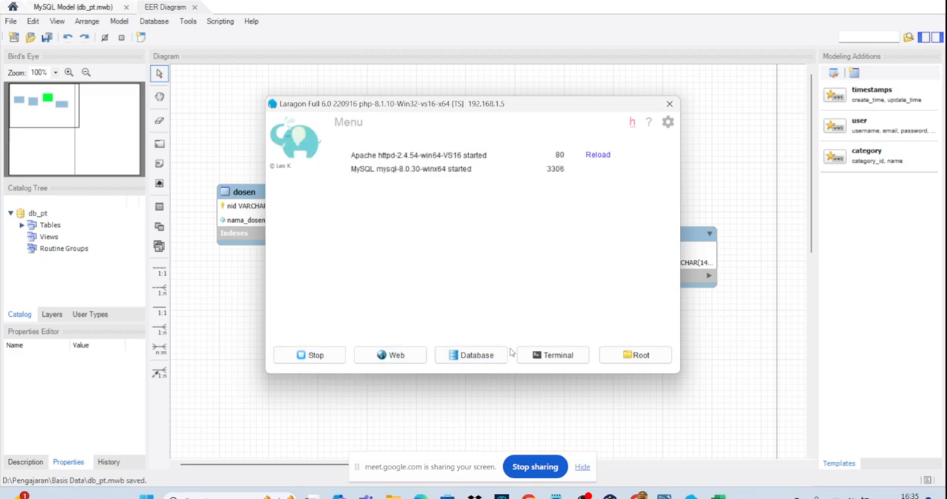
left_click(550, 352)
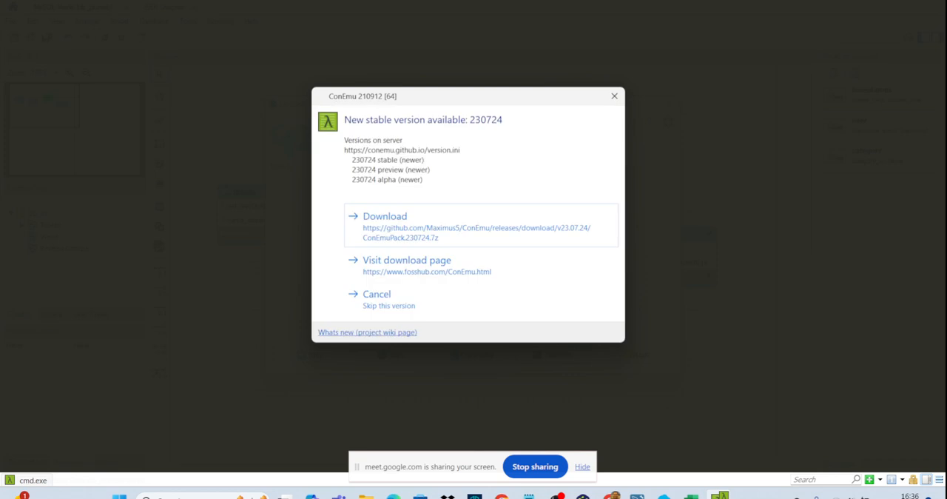
left_click(614, 96)
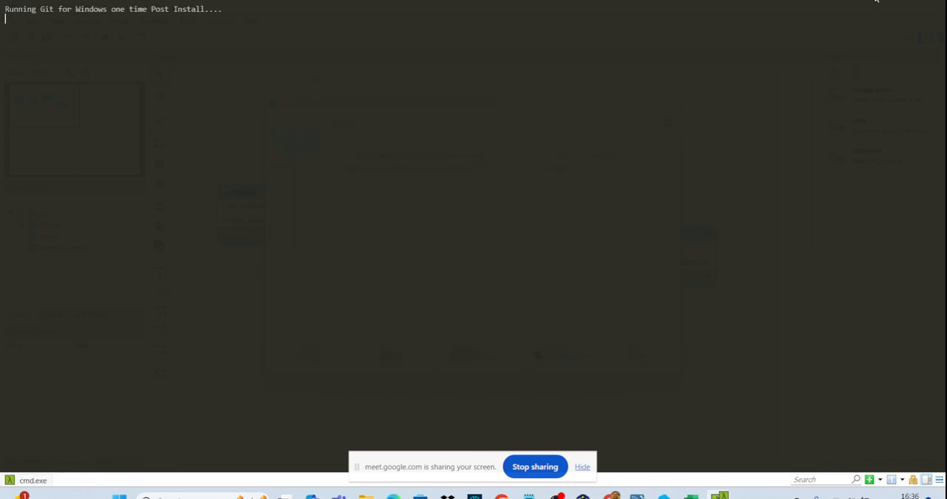
left_click(934, 2)
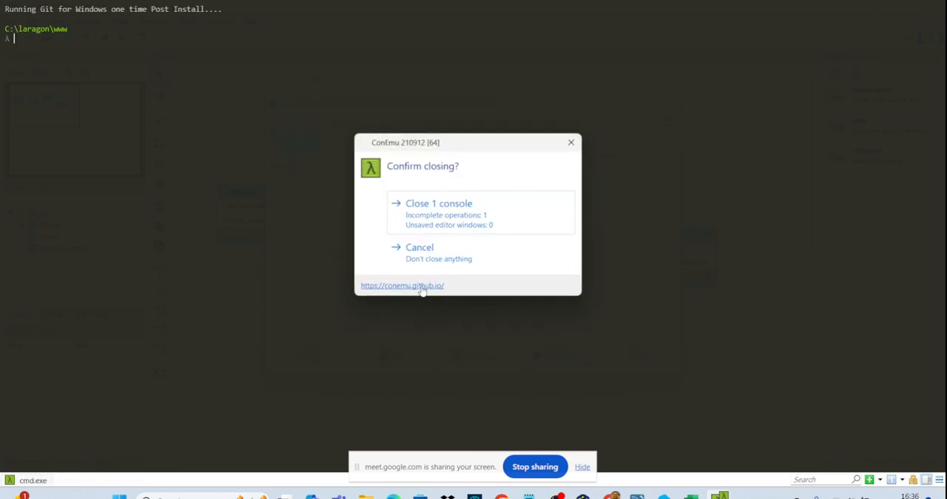
left_click(433, 210)
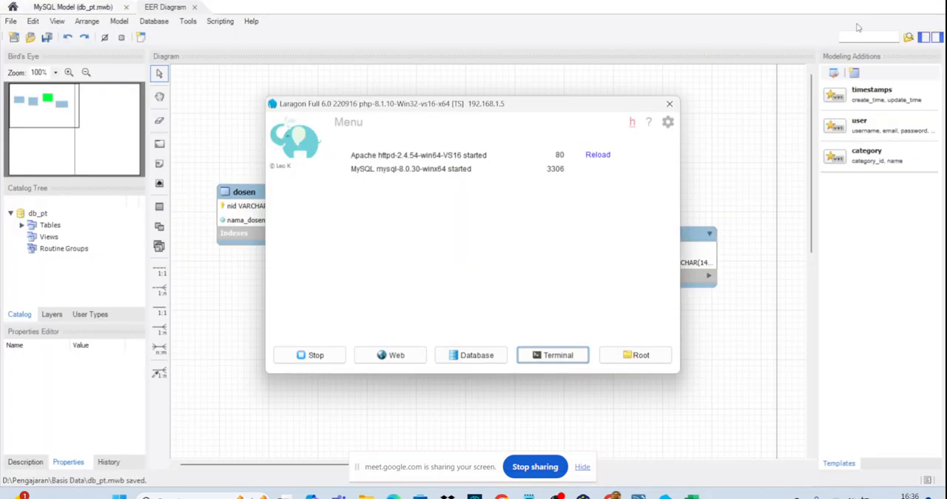
- Launch Laragon's database manager, HeidiSQL, and open the Laragon.MySQL session to view the server's databases
left_click(493, 356)
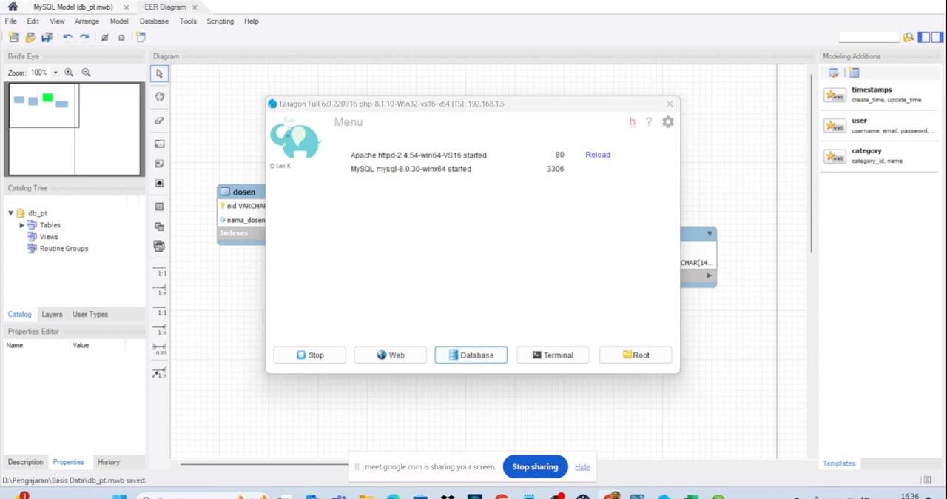
mouse_move(611, 495)
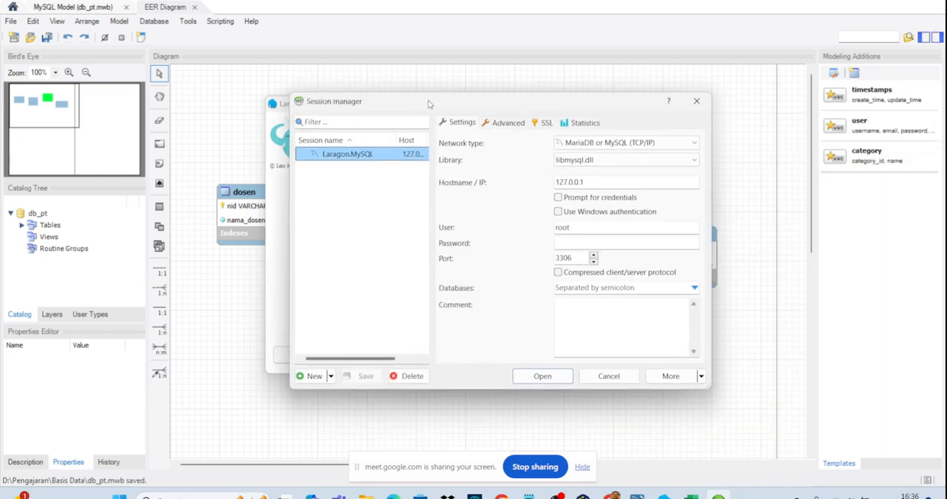
left_click(533, 375)
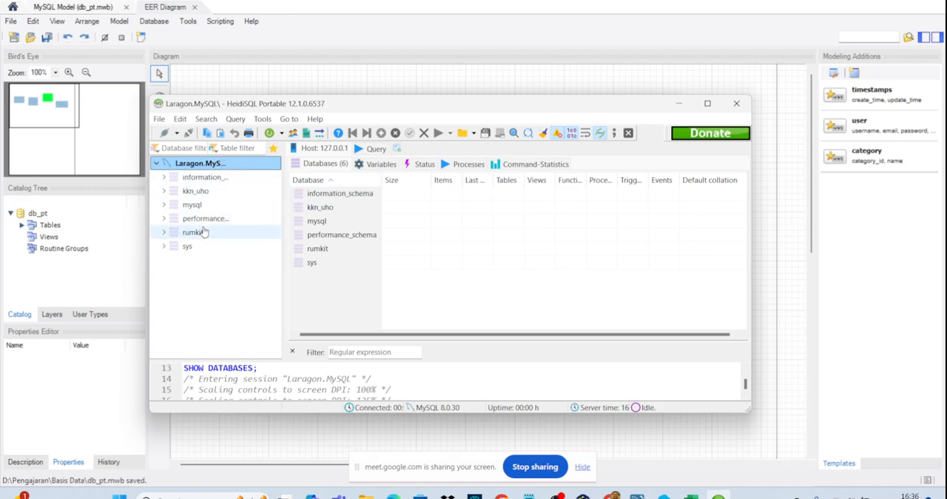
- Switch back to MySQL Workbench, start synchronizing the model using the default connection parameters, and select the db_pt schema for synchronization
left_click(474, 80)
left_click(154, 21)
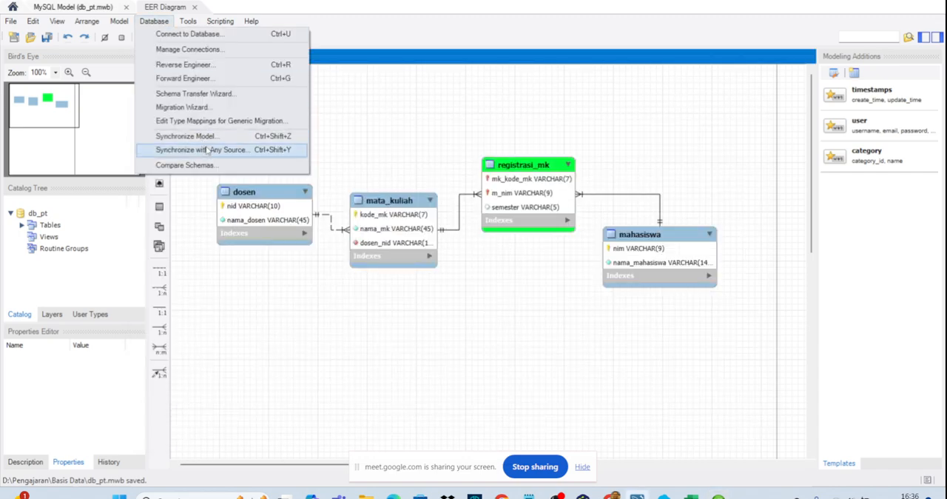
left_click(208, 137)
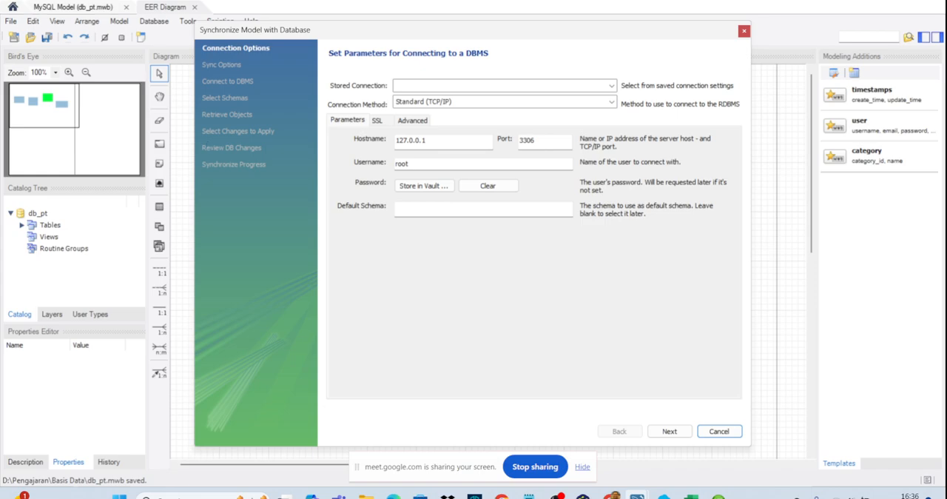
left_click(672, 432)
left_click(672, 432)
left_click(669, 431)
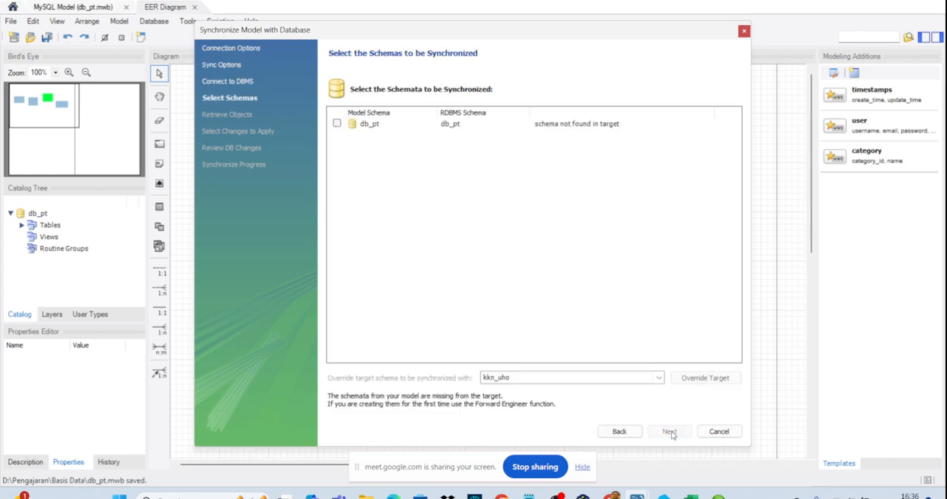
left_click(337, 122)
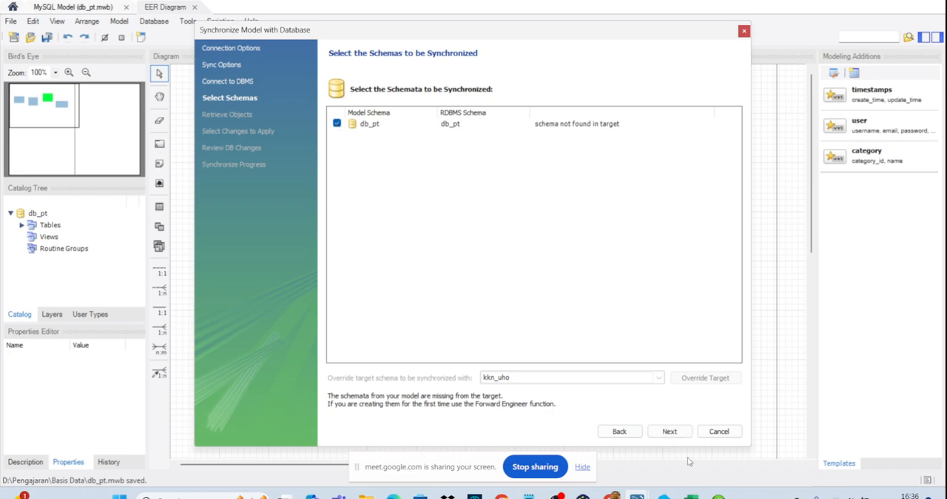
- Retrieve the schema objects, review the generated SQL script, and execute the synchronization of db_pt to the server
left_click(660, 431)
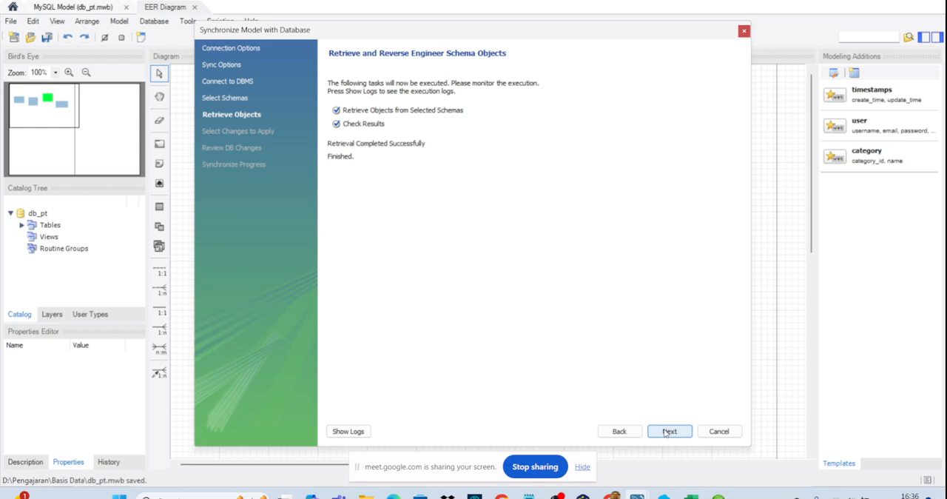
left_click(664, 431)
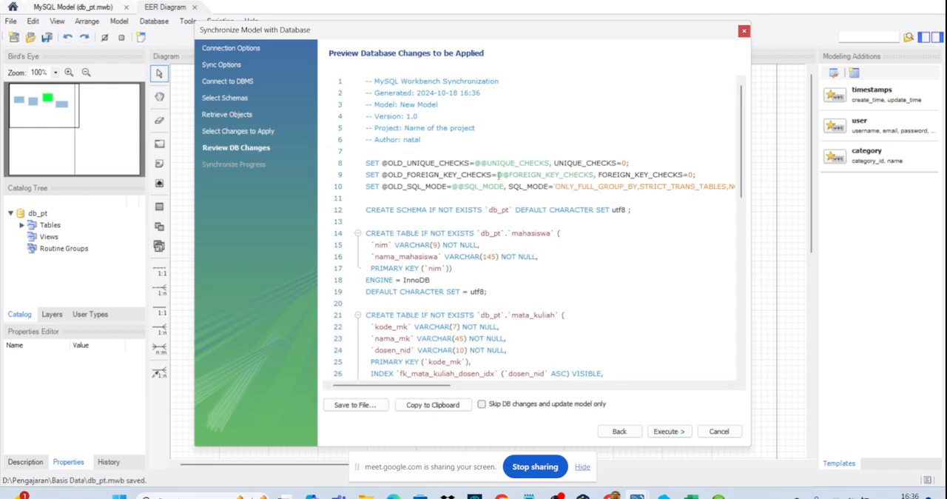
scroll(513, 269, "down", 10)
scroll(518, 288, "down", 3)
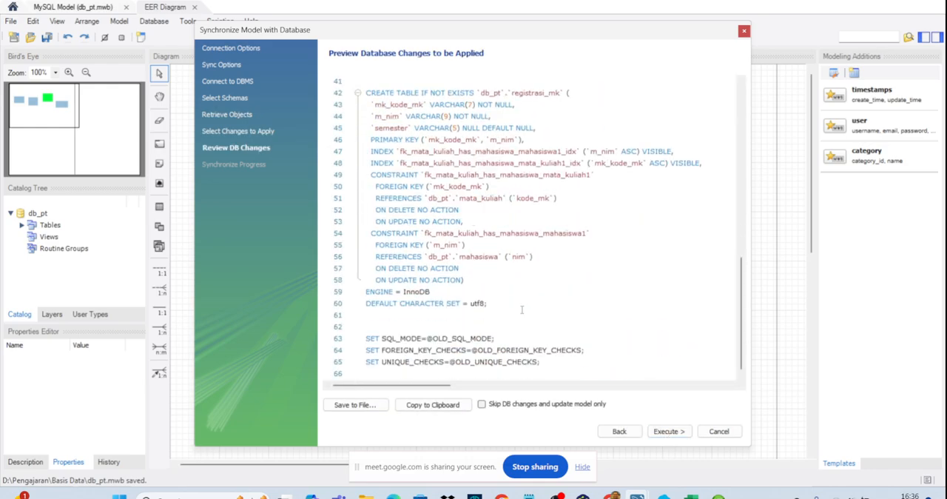
scroll(522, 309, "up", 4)
scroll(521, 311, "up", 9)
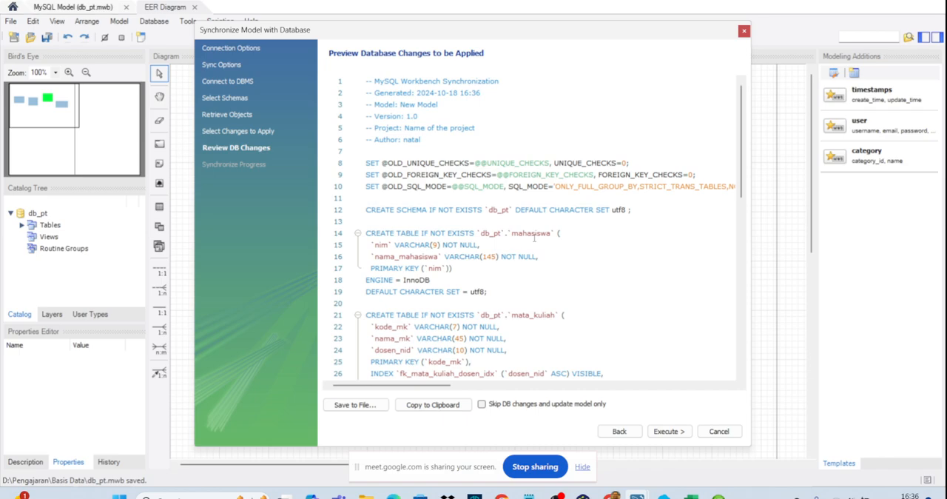
left_click(679, 433)
left_click(670, 431)
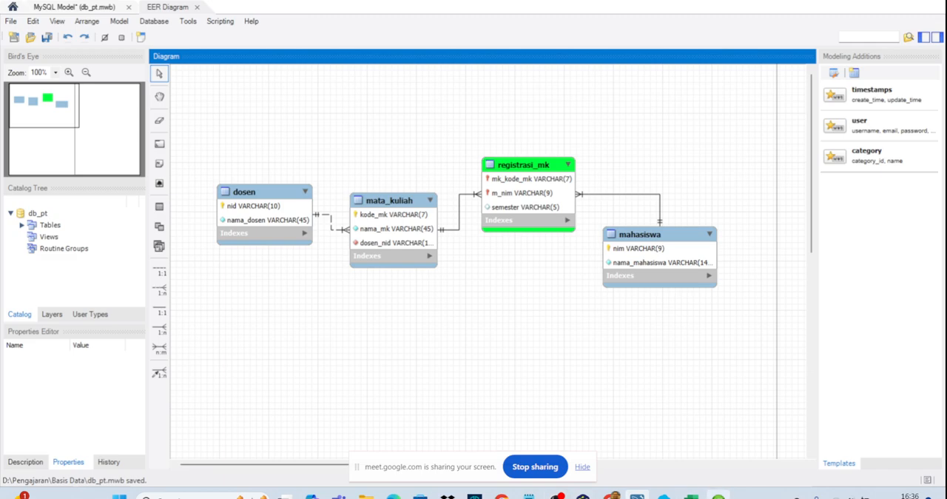
- Switch to HeidiSQL, refresh the Laragon.MySQL session, and expand the db_pt database in a maximized window
left_click(691, 495)
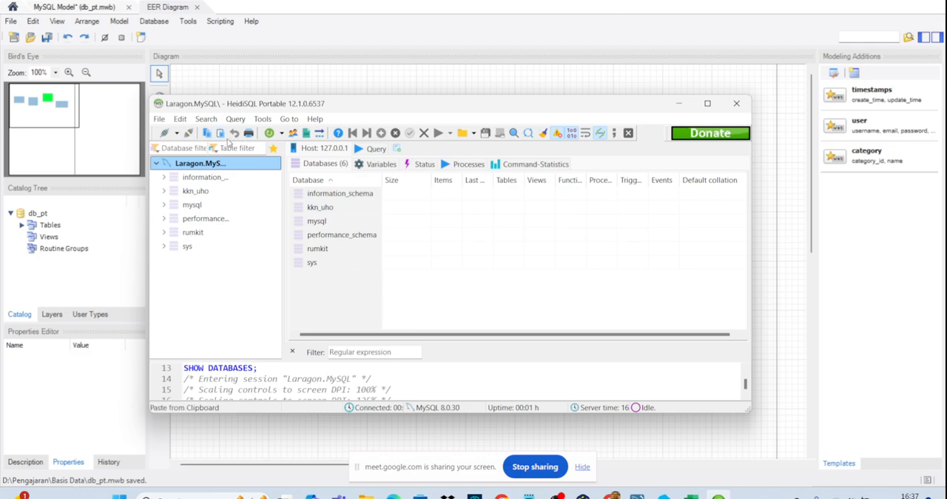
left_click(269, 133)
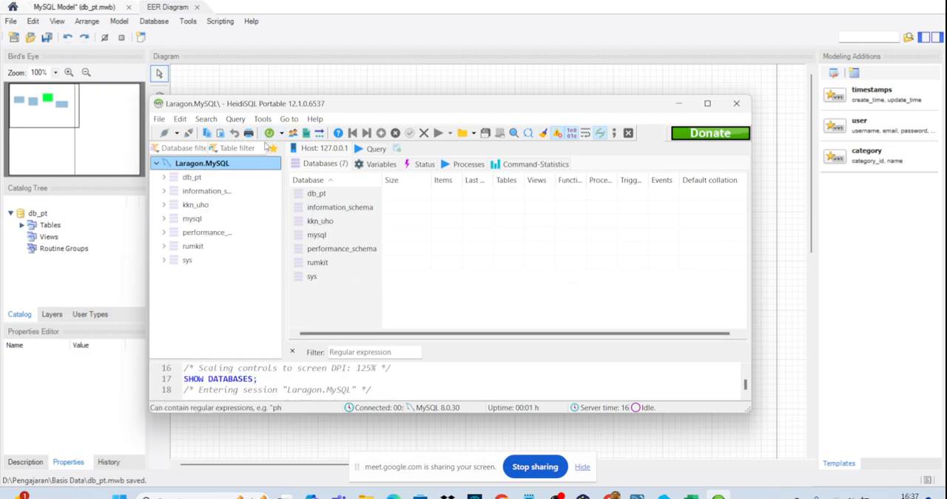
left_click(194, 179)
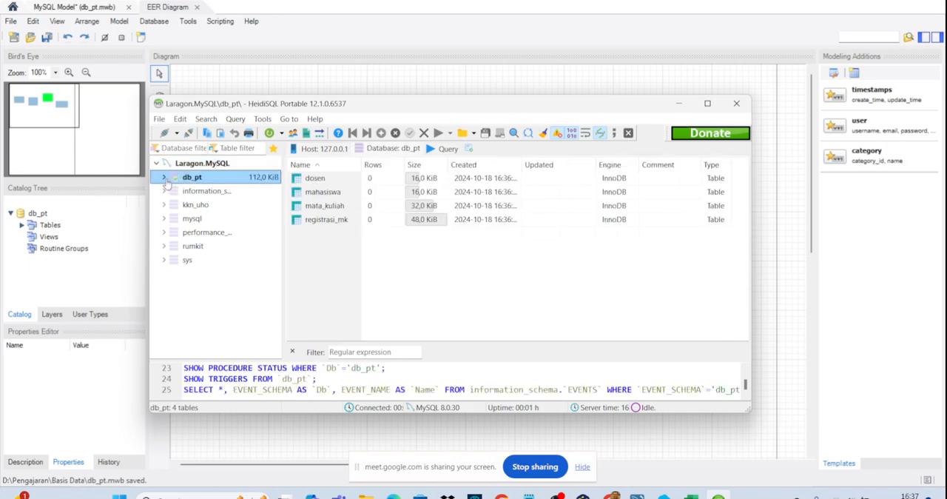
left_click(164, 179)
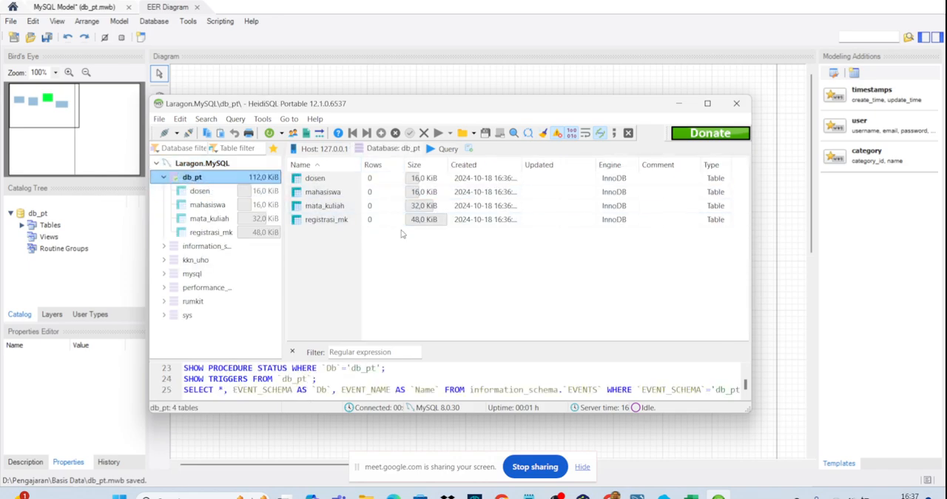
double_click(501, 111)
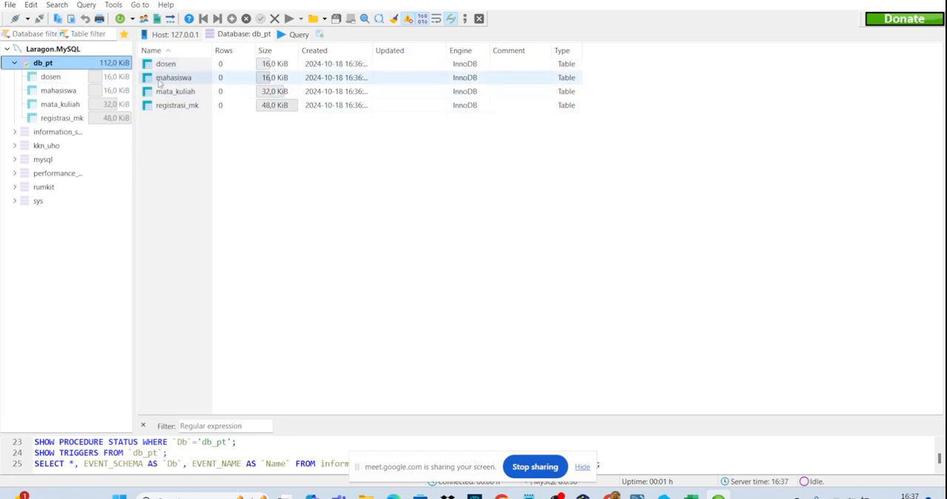
- Show the data of the dosen table, sorted by nid in descending order
left_click(49, 77)
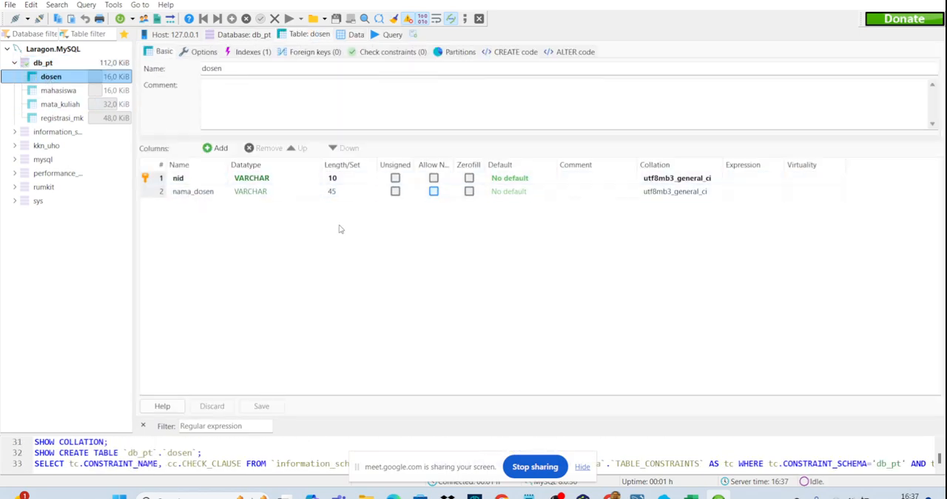
left_click(349, 37)
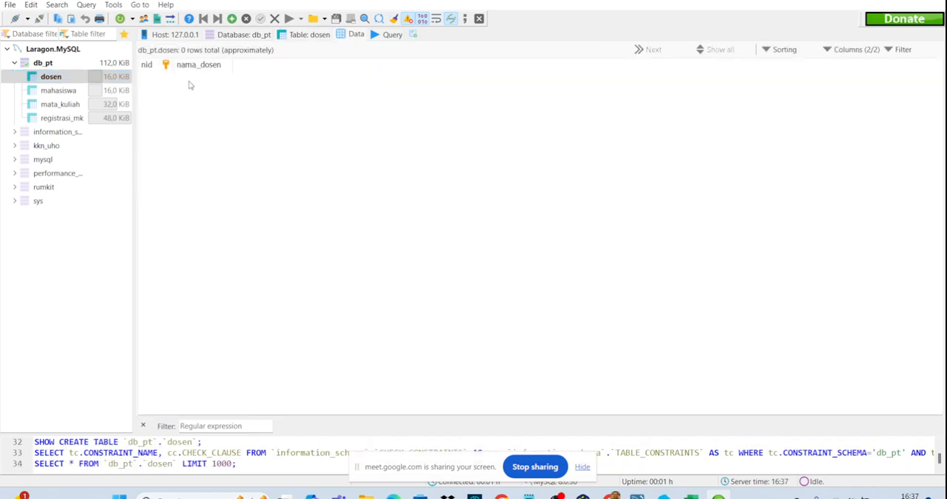
left_click(153, 66)
left_click(157, 66)
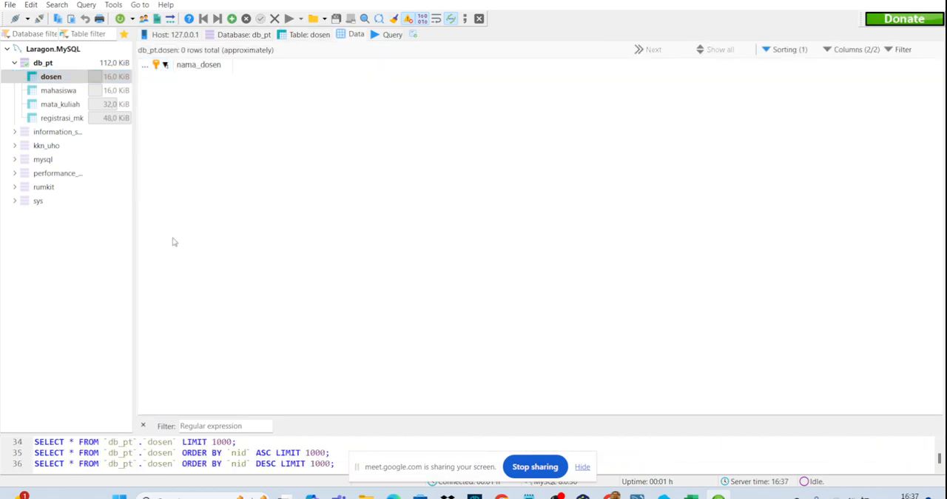
- Insert the first dosen row with the lecturer's ID number and full name, and widen the nid column to show the whole number
right_click(315, 114)
left_click(343, 239)
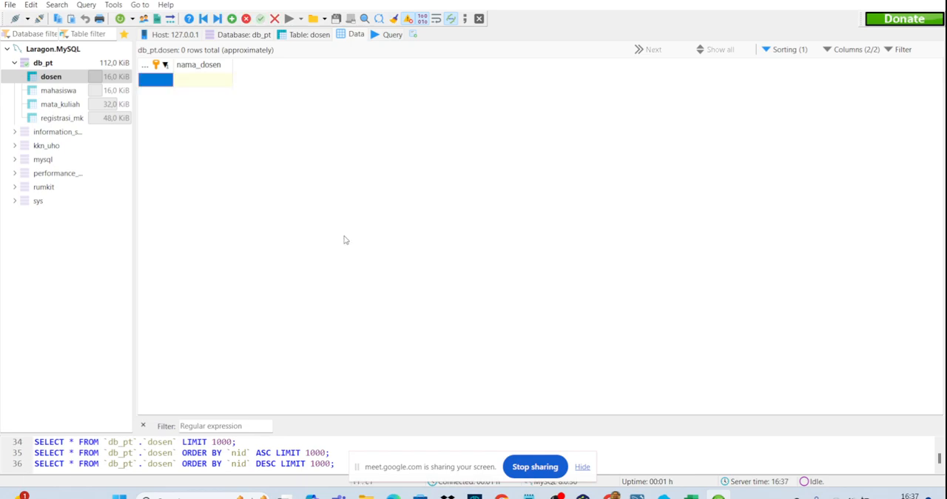
left_click(168, 80)
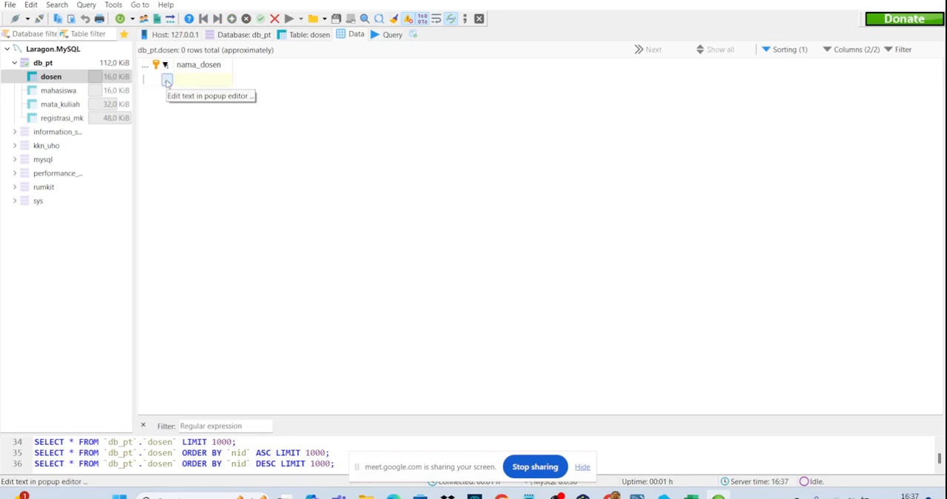
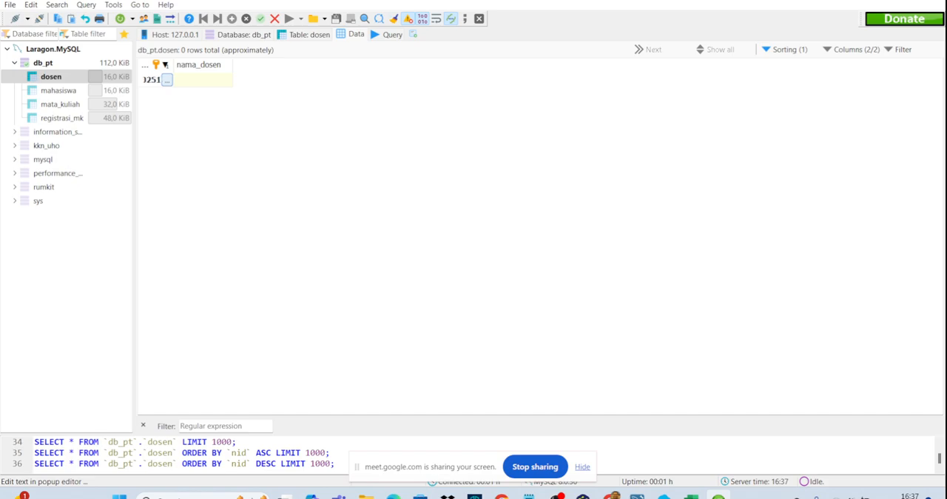
key("Tab")
type("nata")
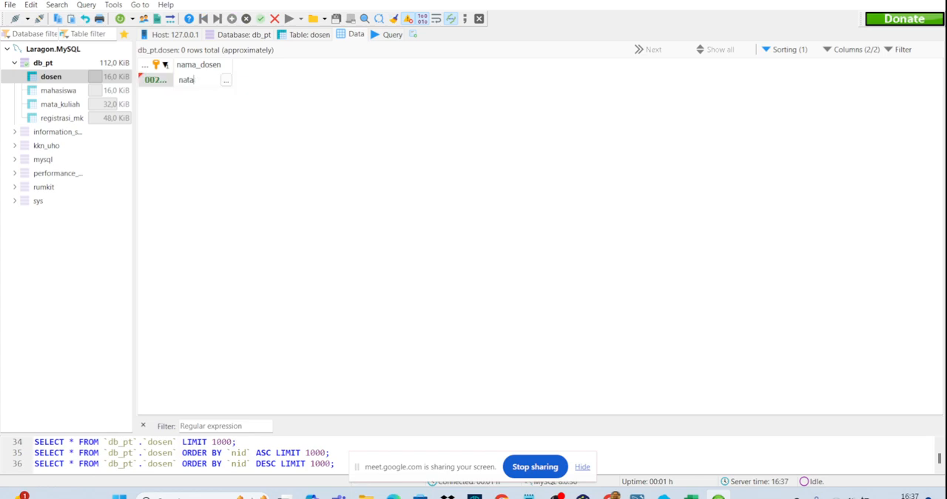
type("li")
key("BackSpace")
key("BackSpace")
key("BackSpace")
key("BackSpace")
key("BackSpace")
left_click(170, 107)
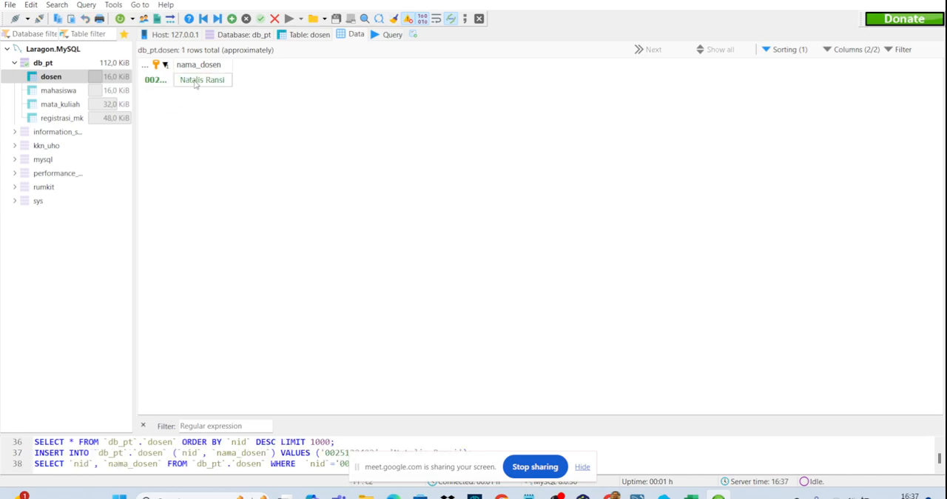
left_click_drag(172, 65, 243, 65)
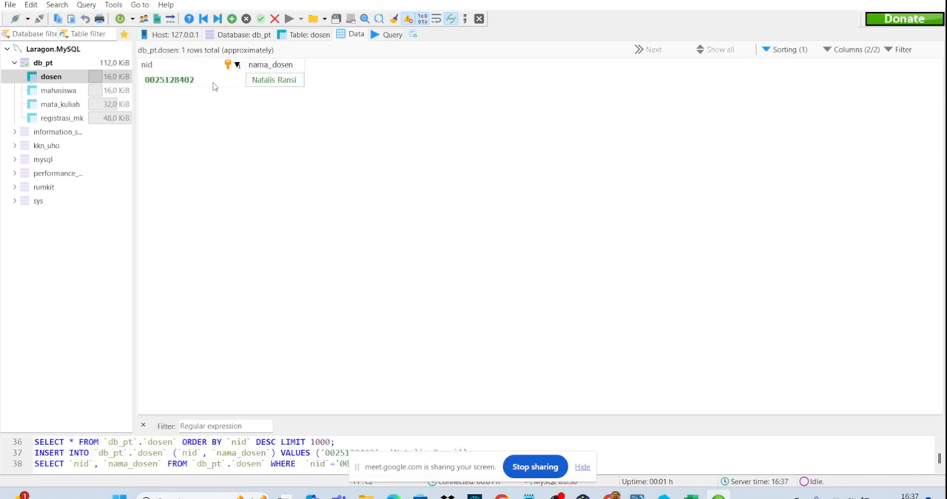
- Add a second row to dosen with another lecturer's ID number and full name, and save it
left_click(232, 19)
left_click(207, 93)
left_click(206, 92)
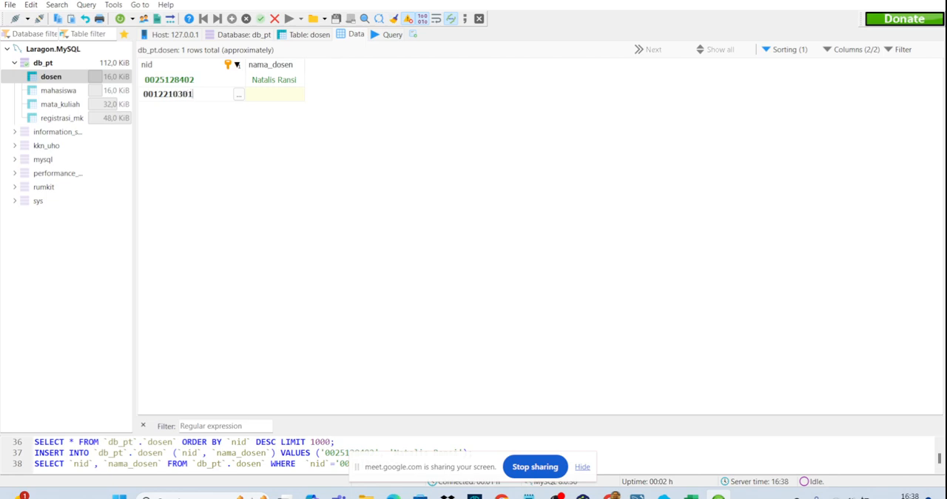
left_click(274, 93)
left_click(277, 93)
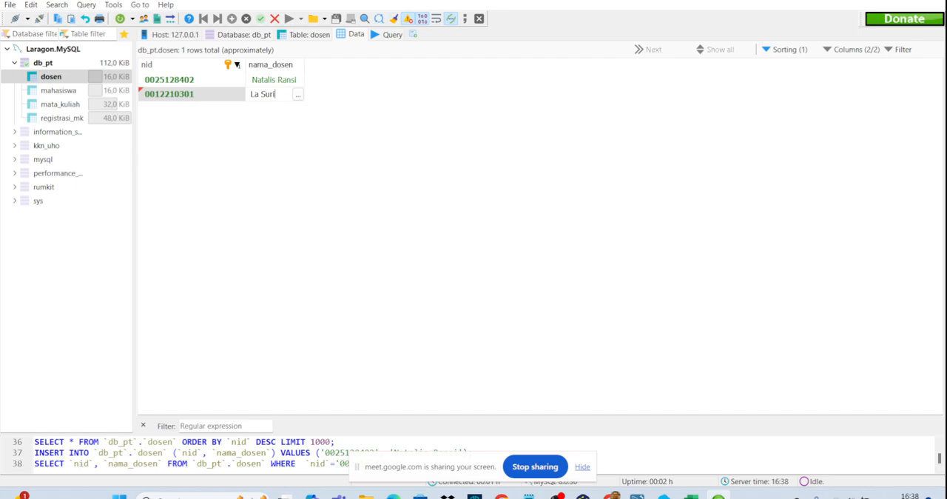
key("Return")
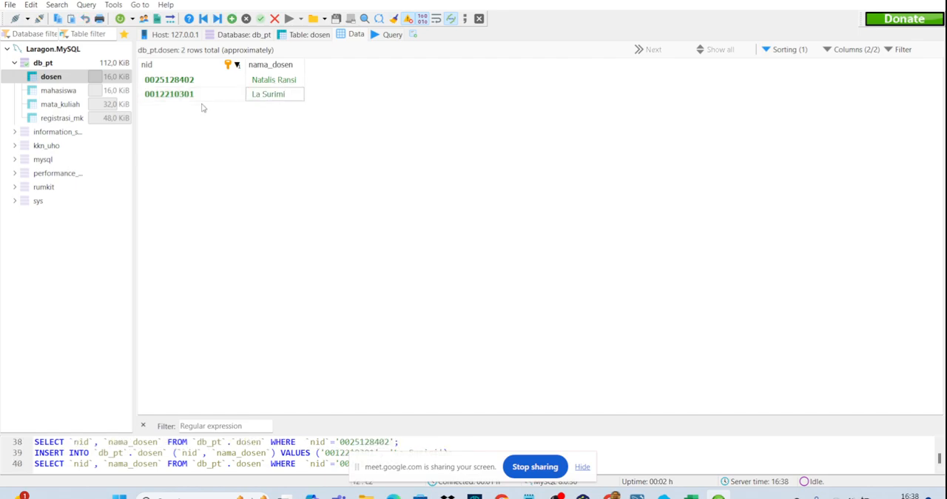
- Add a third lecturer to dosen, entering the ID number and full name, and save the row
key("Insert")
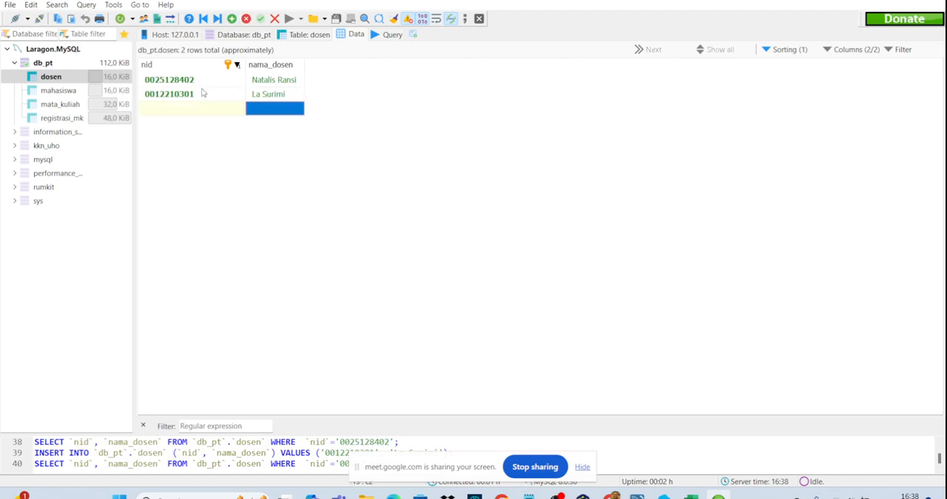
double_click(177, 111)
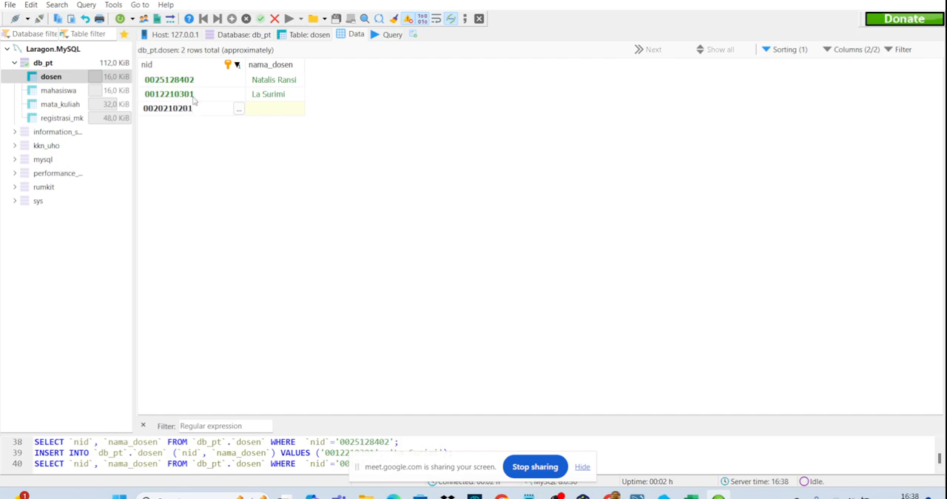
left_click(272, 112)
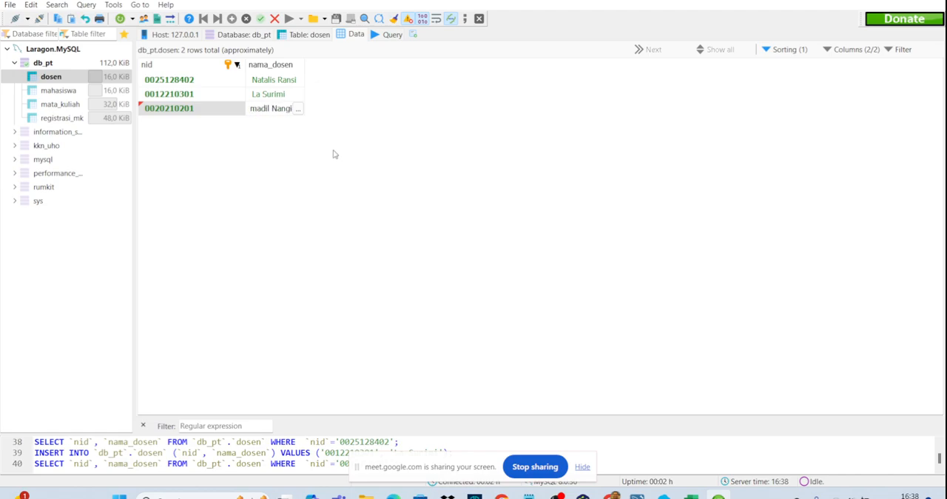
key("Return")
- Open the data of the mahasiswa table and insert a row with the first student's ID number as nim
left_click(52, 91)
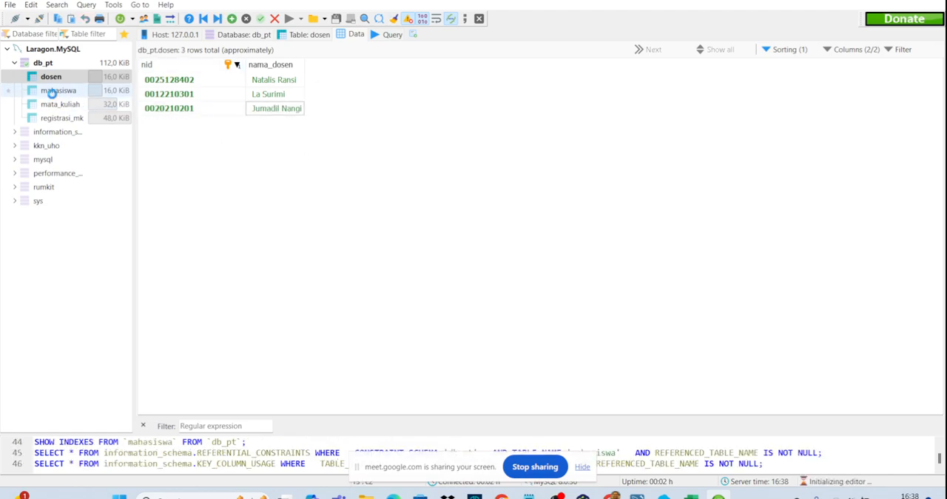
left_click(236, 22)
left_click(144, 84)
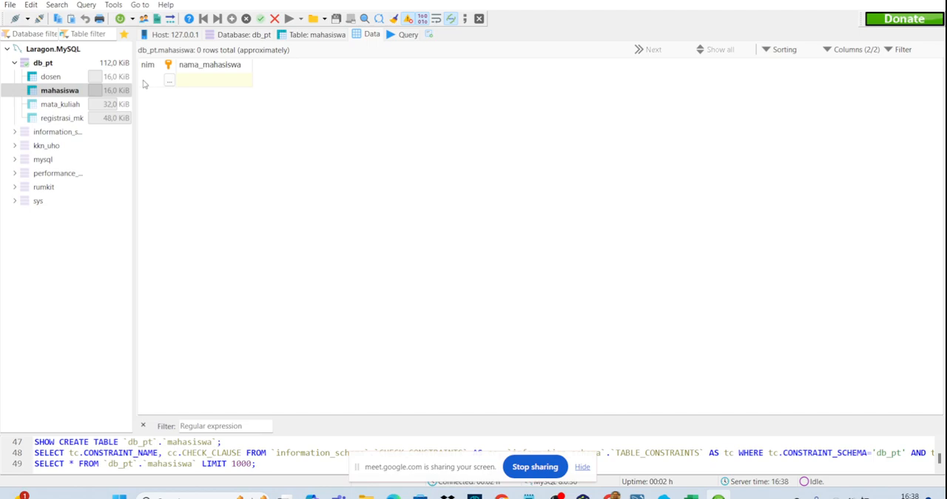
type("f1a1")
key("BackSpace")
key("BackSpace")
key("BackSpace")
key("BackSpace")
key("Caps_Lock")
- Enter the first student's full name as nama_mahasiswa and save the row
left_click(191, 80)
left_click(191, 81)
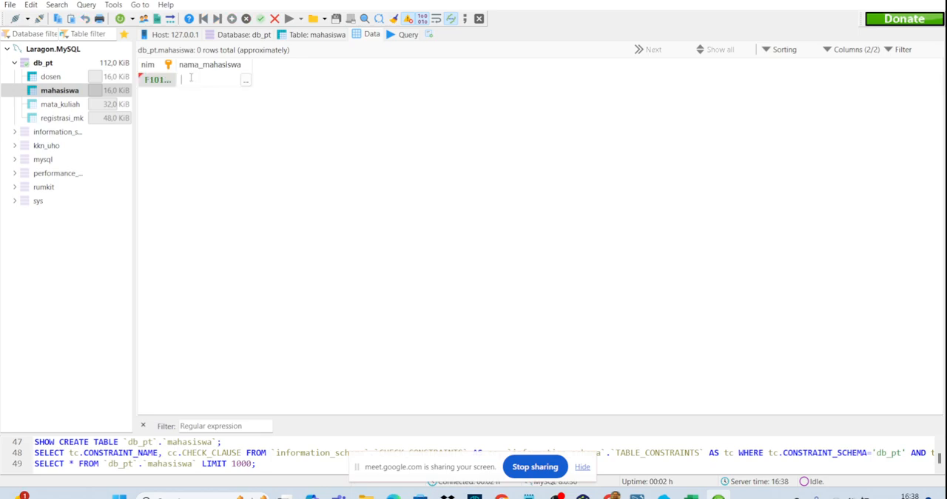
type("john")
key("BackSpace")
key("BackSpace")
key("BackSpace")
key("BackSpace")
key("Caps_Lock")
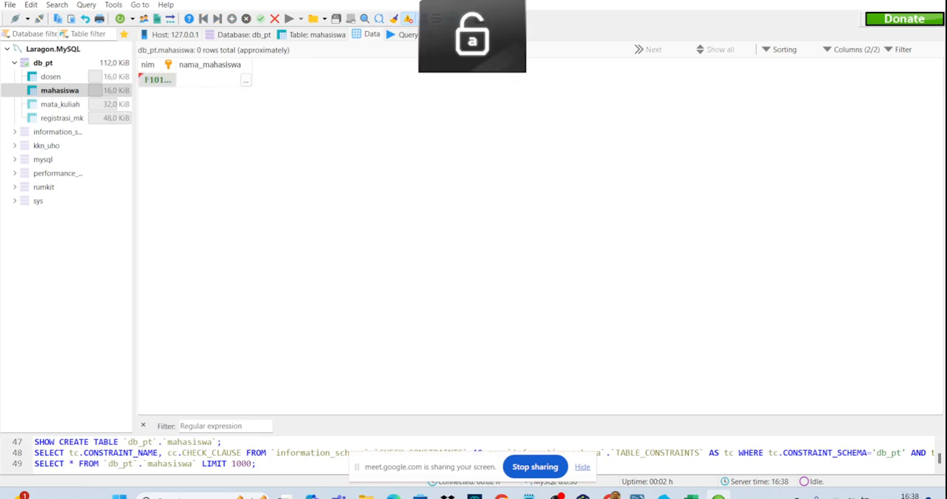
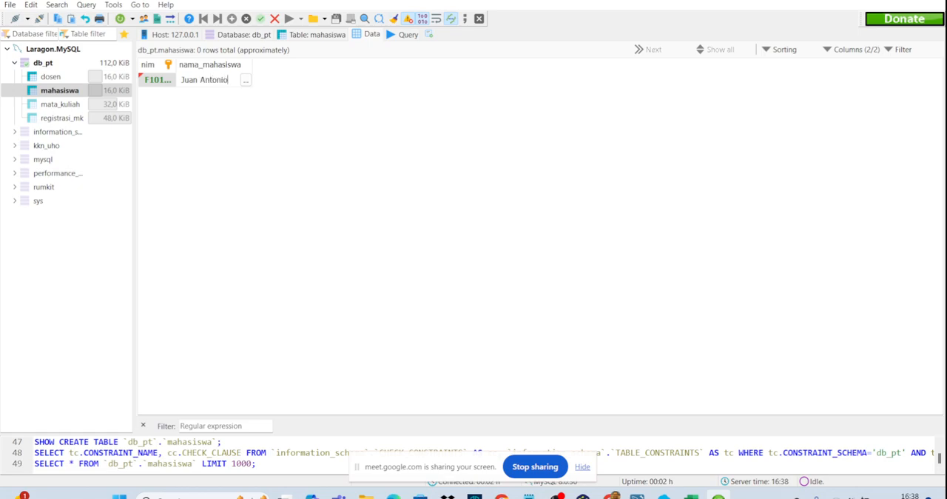
left_click(177, 100)
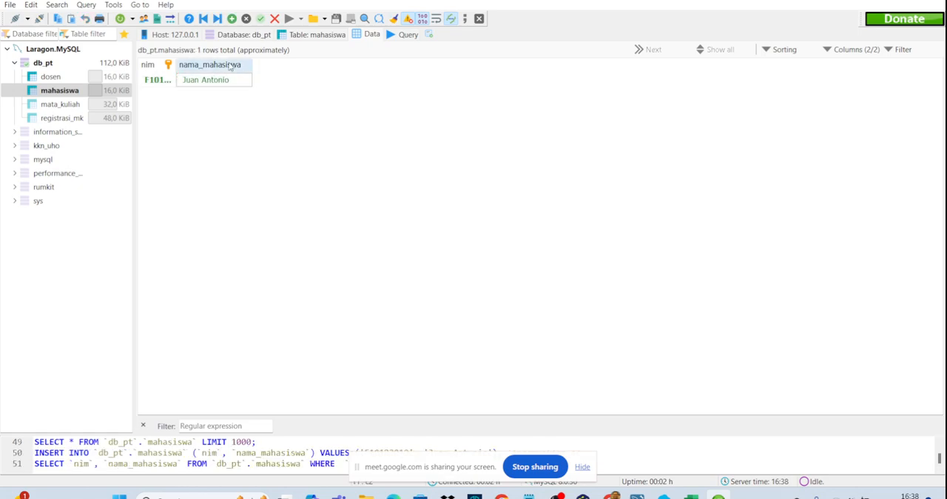
- Add a second mahasiswa row with the student's ID number and name, and widen the nim column to show the whole numbers
left_click(232, 19)
double_click(156, 96)
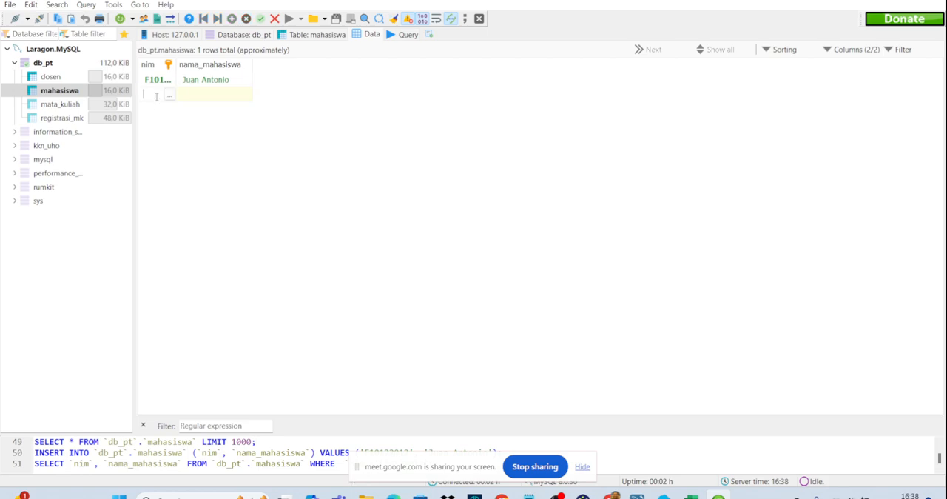
left_click(194, 96)
left_click(195, 94)
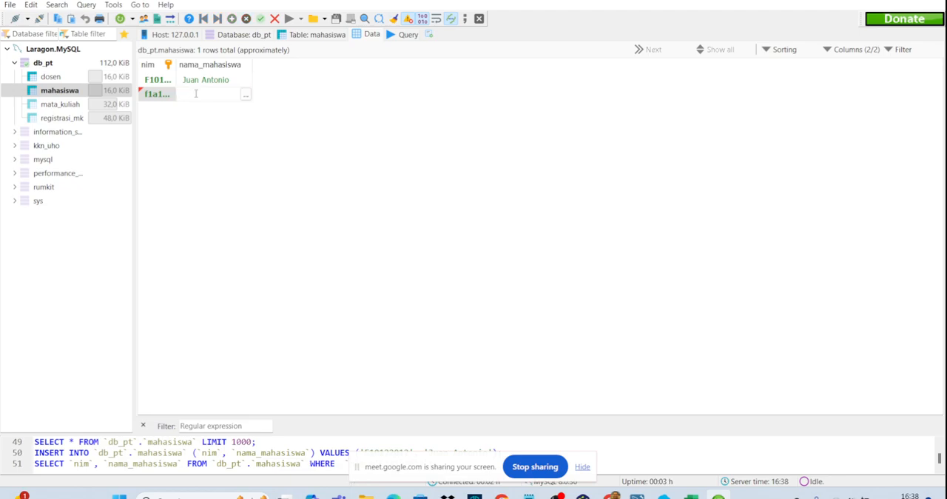
type("Jeconiah")
left_click(160, 109)
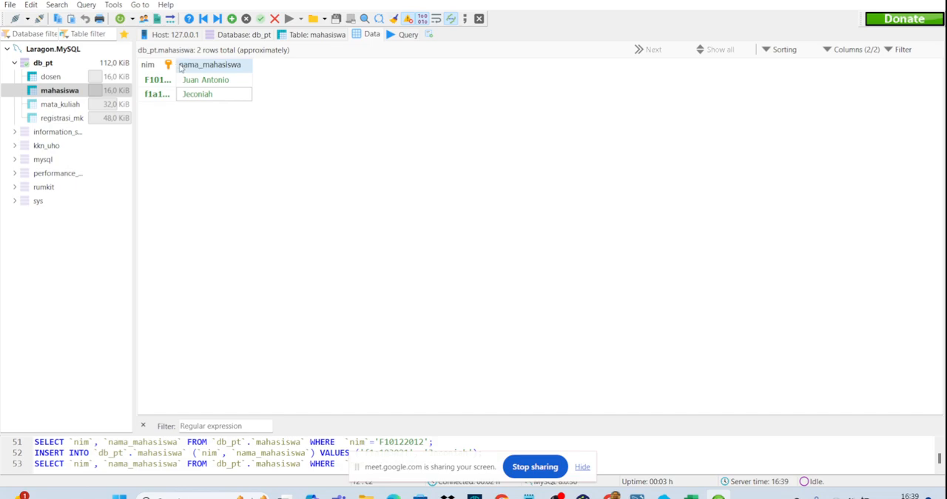
left_click_drag(178, 64, 240, 64)
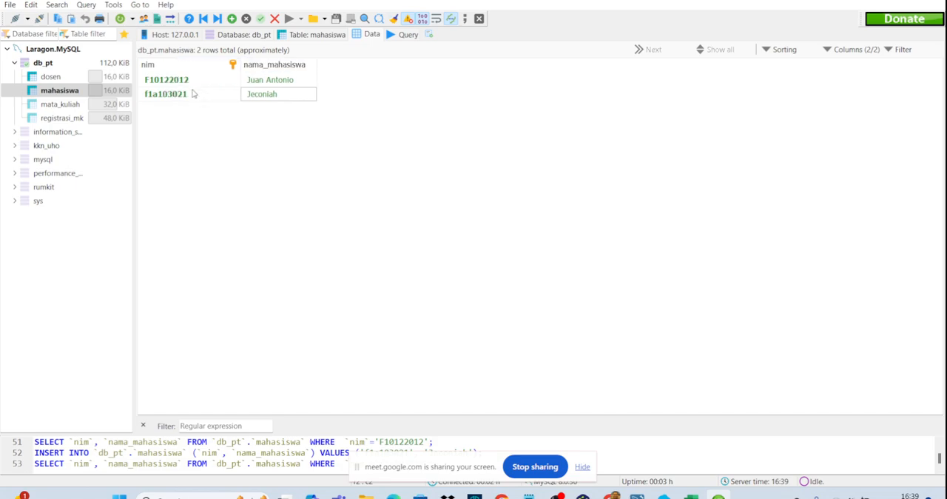
- Correct the second student's nim so that its letters are uppercase, and save the value
double_click(145, 98)
left_click(151, 94)
key("Delete")
type("A")
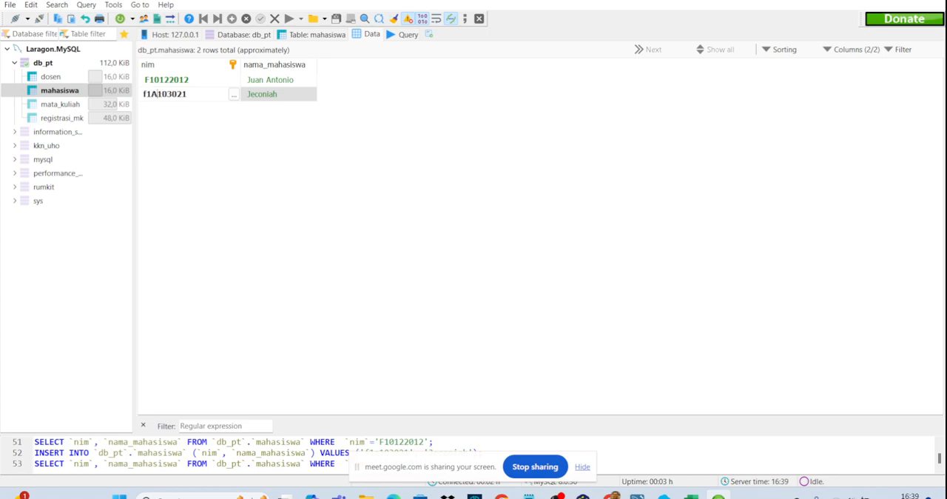
type("F")
key("Return")
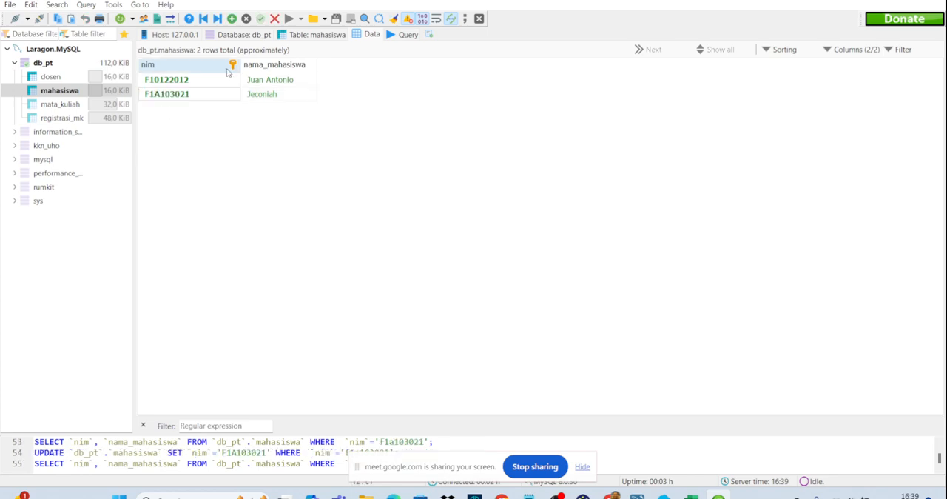
- Add a third mahasiswa row with the student's ID number as nim and full name as nama_mahasiswa, and save it
left_click(231, 18)
left_click(203, 110)
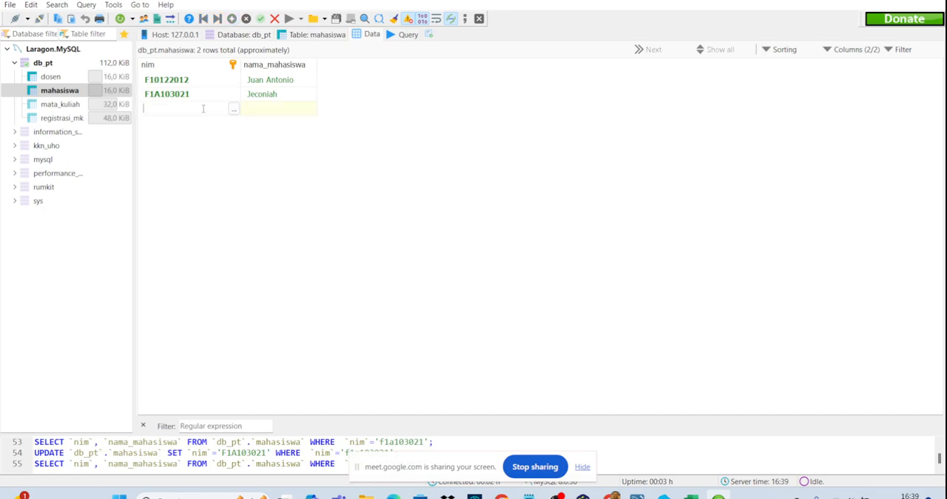
key("Tab")
left_click(259, 106)
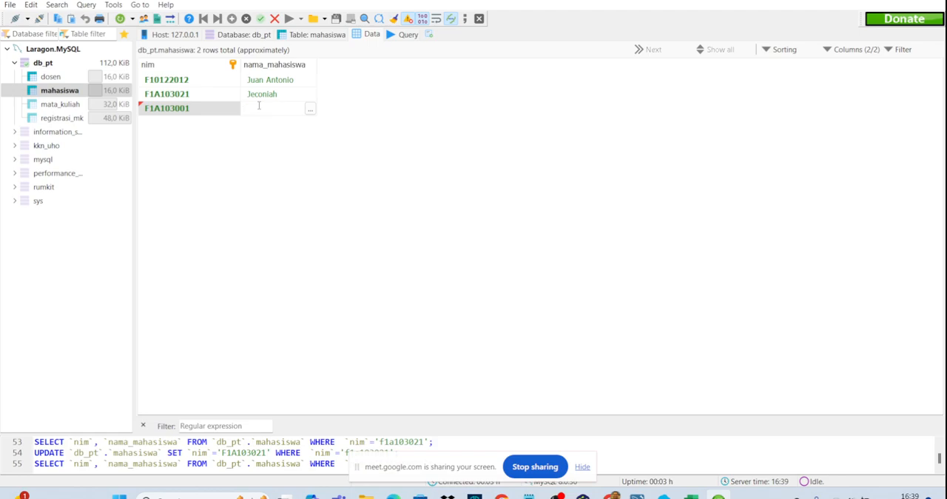
left_click(214, 135)
- Add a fourth mahasiswa row with the student's ID number and name, and save it
left_click(232, 19)
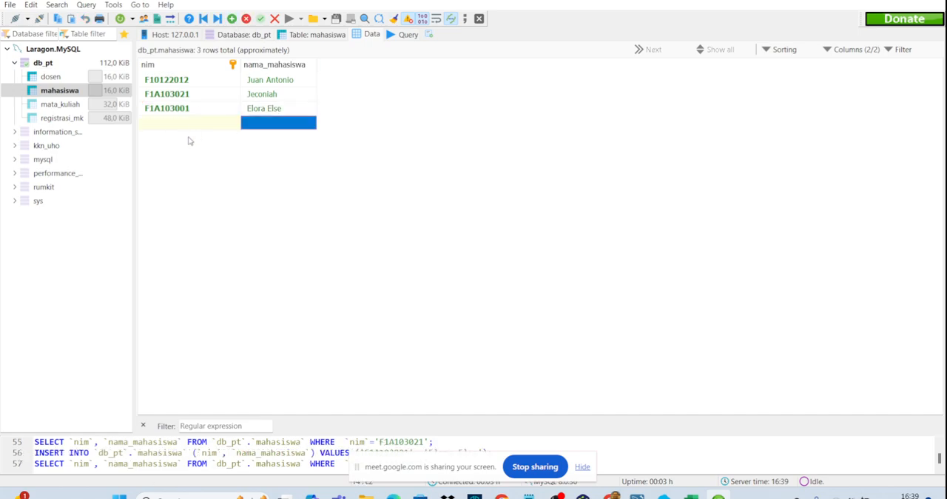
left_click(182, 121)
left_click(182, 121)
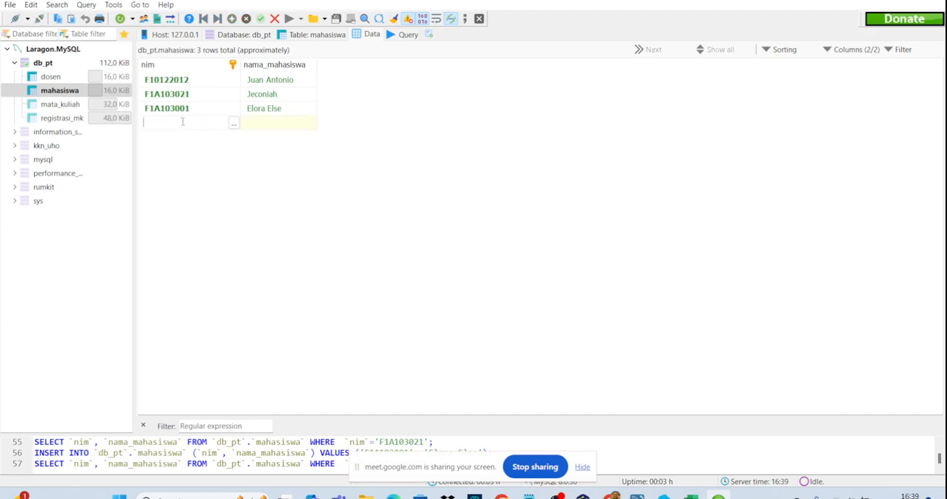
left_click(273, 128)
left_click(274, 128)
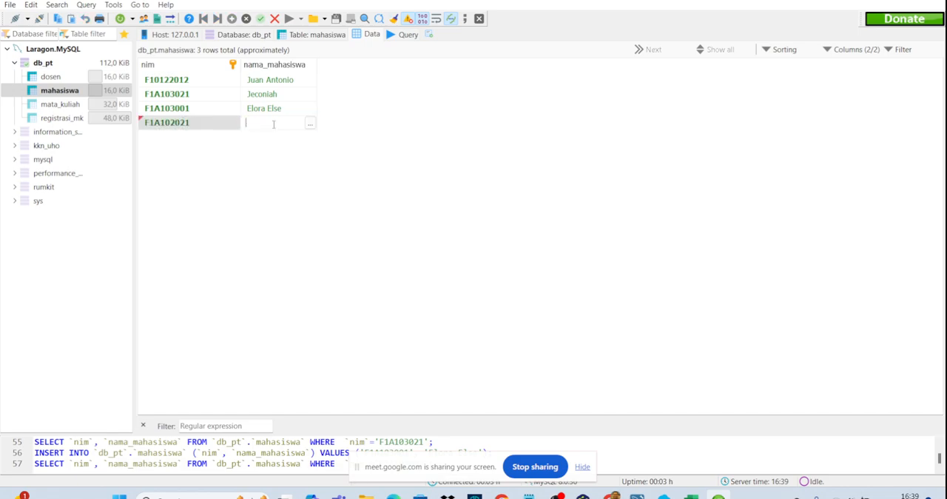
type("Gabriela")
left_click(279, 149)
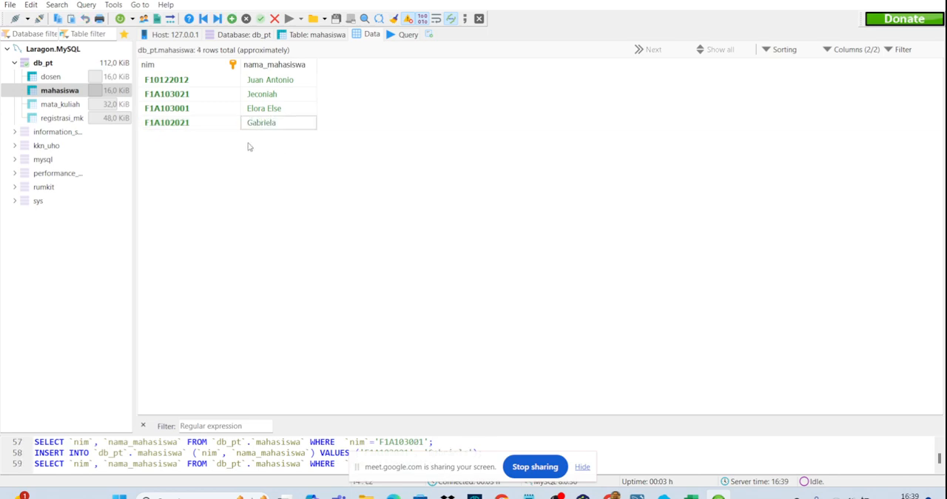
- Open the mata_kuliah table's data and insert a row with kode_mk F001 and nama_mk Basis Data
left_click(58, 104)
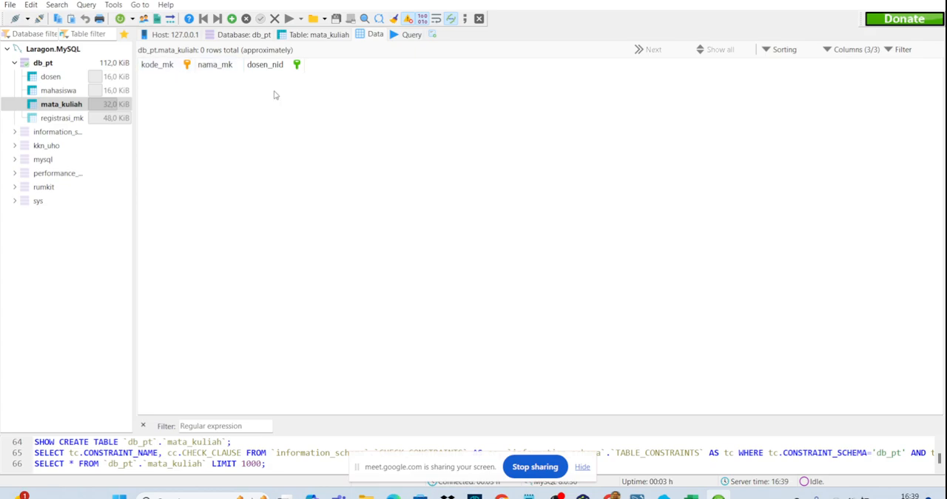
left_click(231, 19)
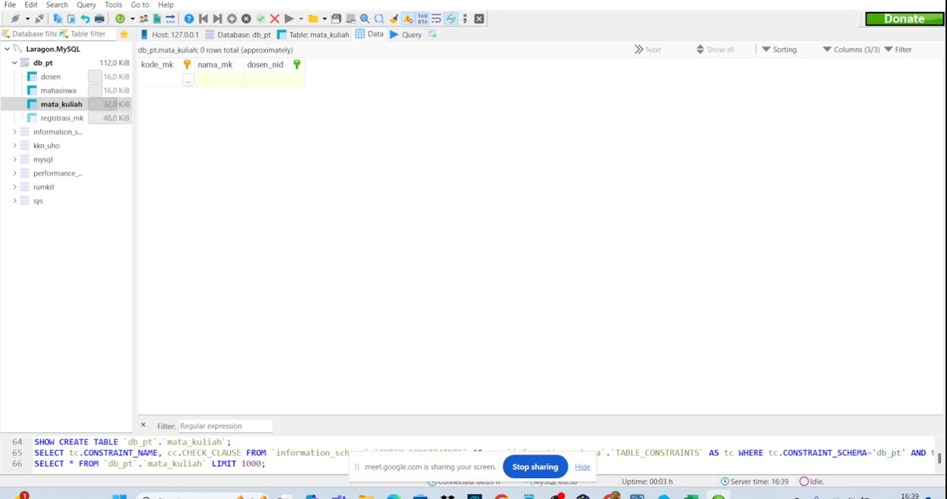
type("F001")
left_click(222, 83)
left_click(222, 80)
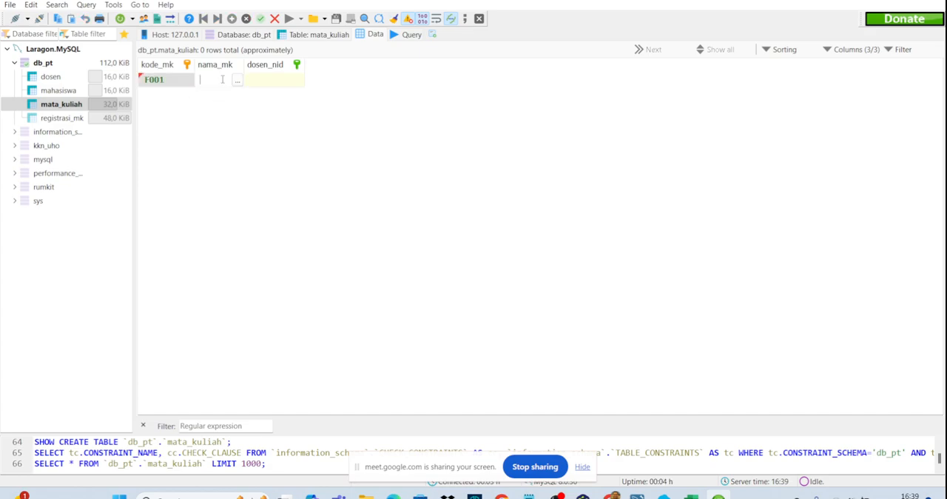
type("Basis Data")
- Assign the last listed lecturer as dosen_nid of the Basis Data course and save the row
left_click(282, 82)
left_click(293, 84)
left_click(297, 80)
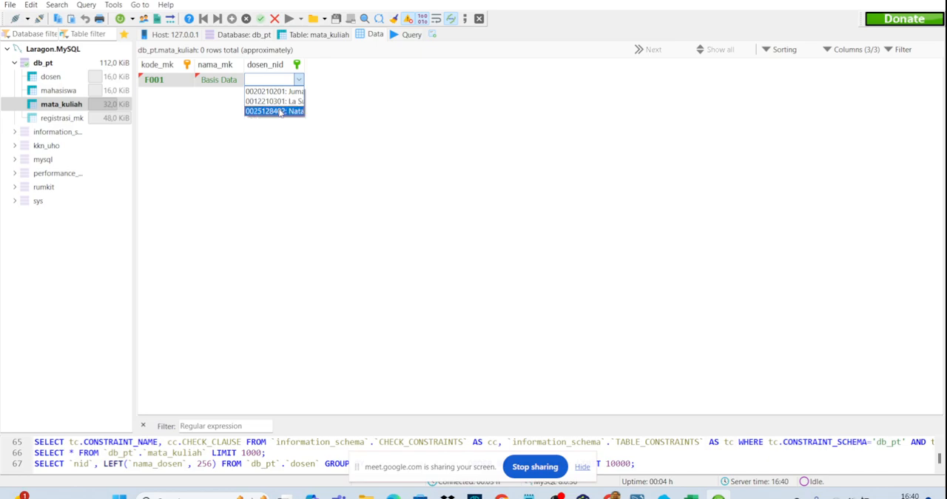
left_click(286, 111)
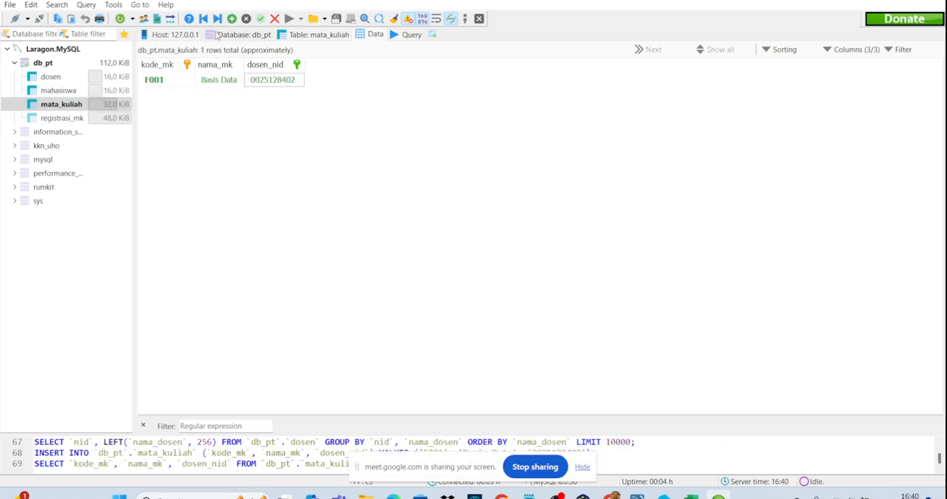
- Insert a second mata_kuliah row with kode_mk F002
left_click(232, 18)
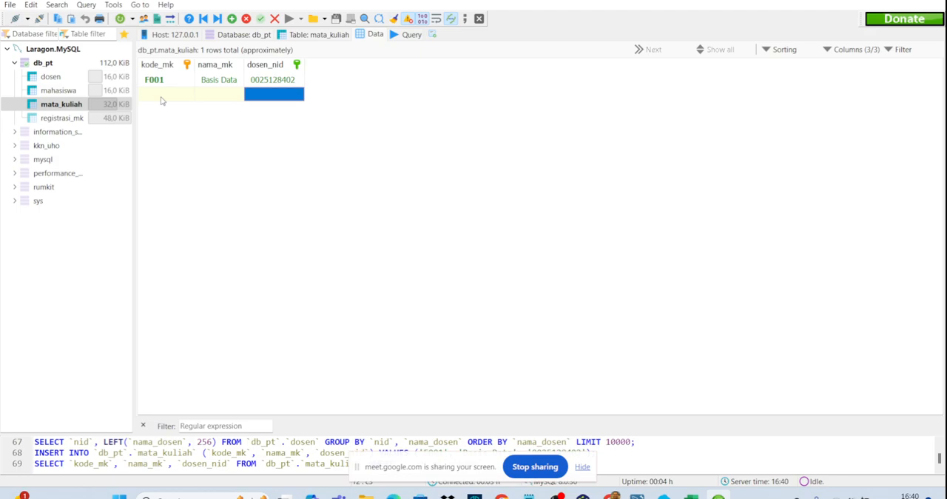
left_click(163, 99)
left_click(162, 95)
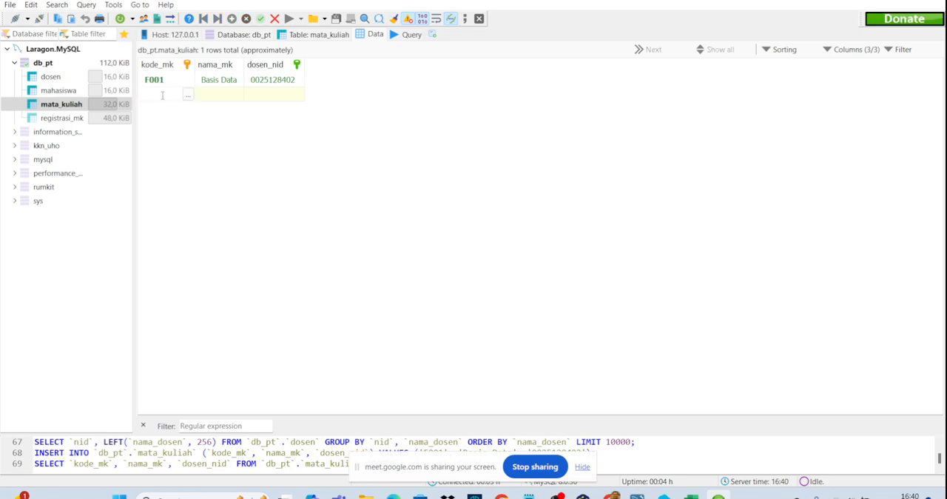
key("Caps_Lock")
type("F1")
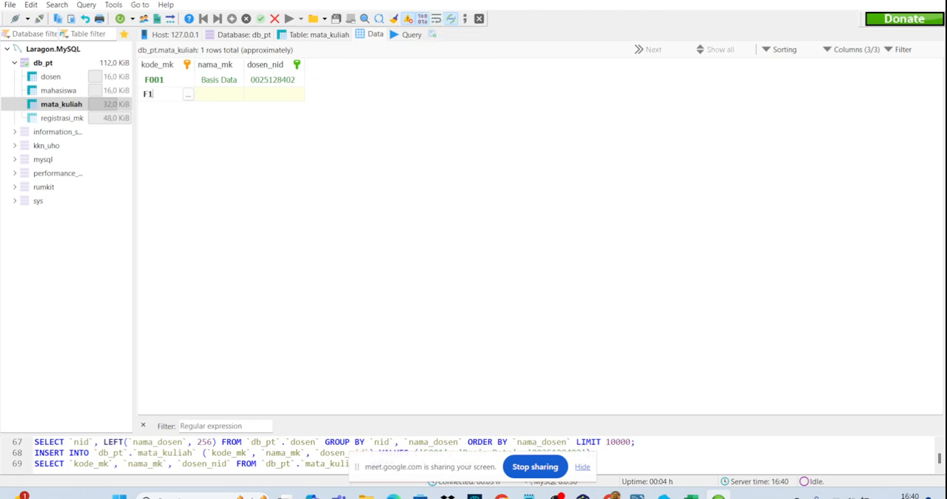
key("BackSpace")
type("001")
type("2")
key("Tab")
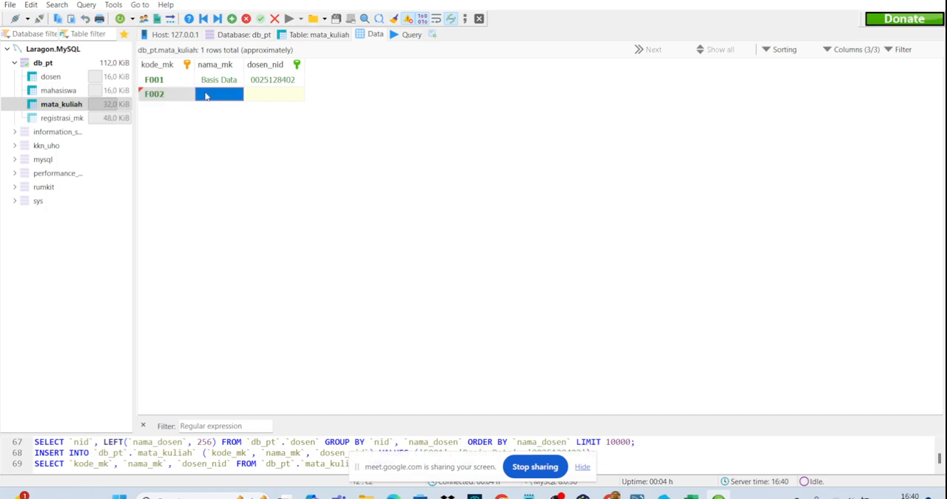
- Enter Datawarehouse as the nama_mk of course F002
left_click(210, 96)
type("AG")
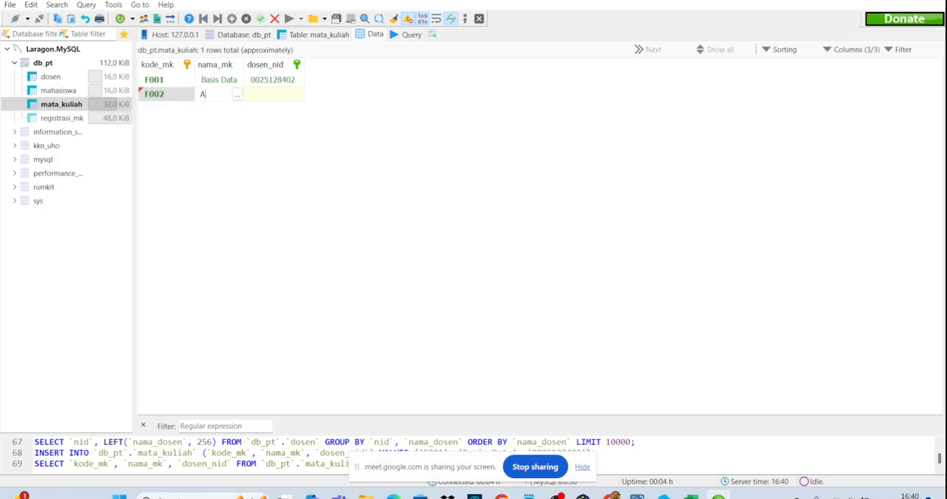
key("BackSpace")
key("BackSpace")
type("DA")
key("BackSpace")
key("Caps_Lock")
type("atawareh")
type("ouse")
- Assign the second listed lecturer as dosen_nid of course F002 and save the row
double_click(254, 95)
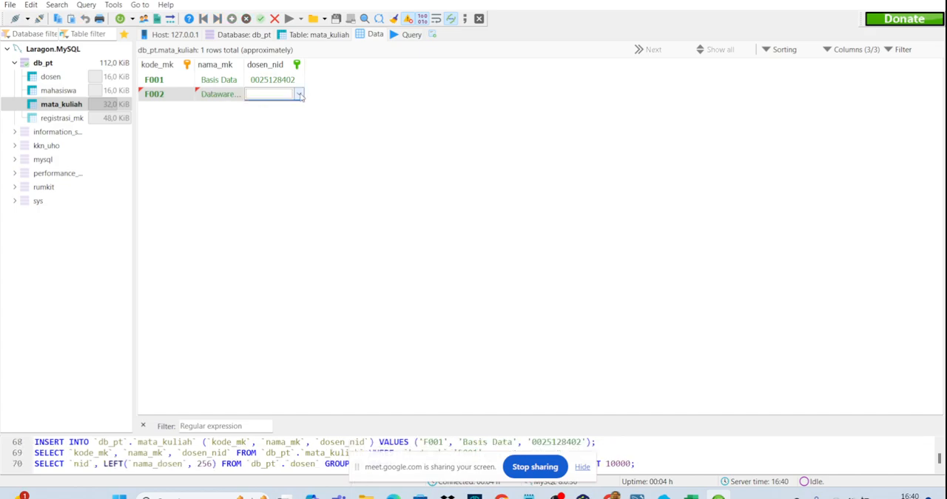
left_click(298, 93)
left_click(296, 116)
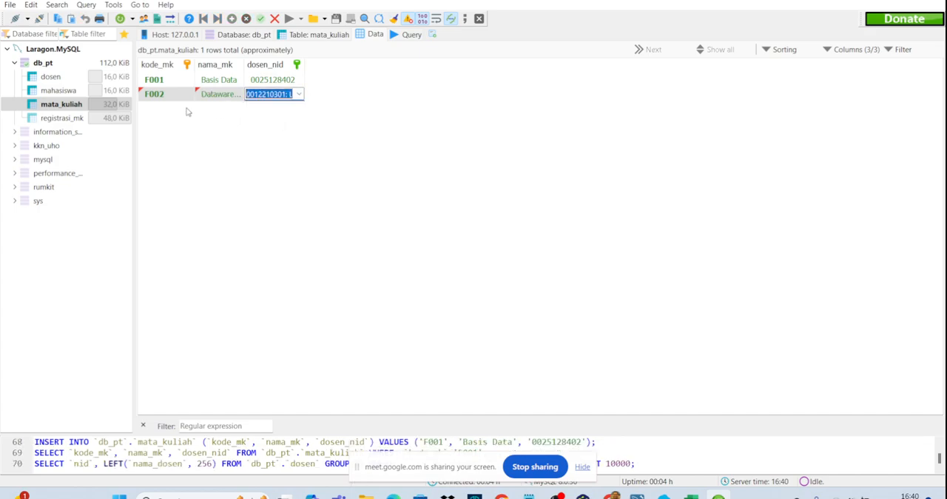
left_click(159, 109)
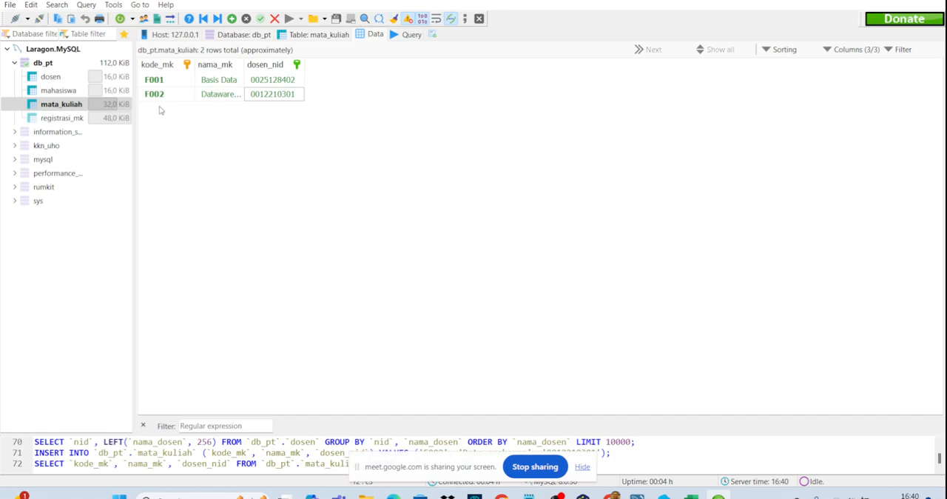
- Insert a third mata_kuliah row that reuses the code F001 as kode_mk
key("Insert")
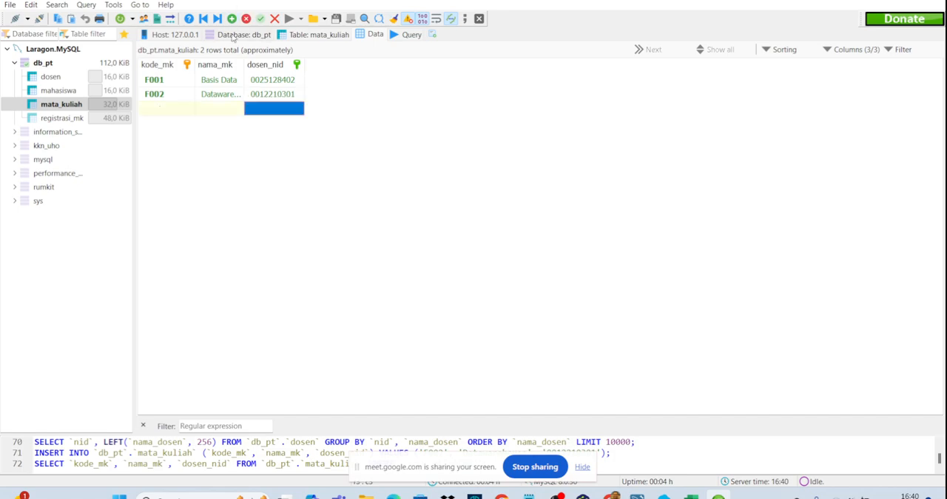
left_click(171, 109)
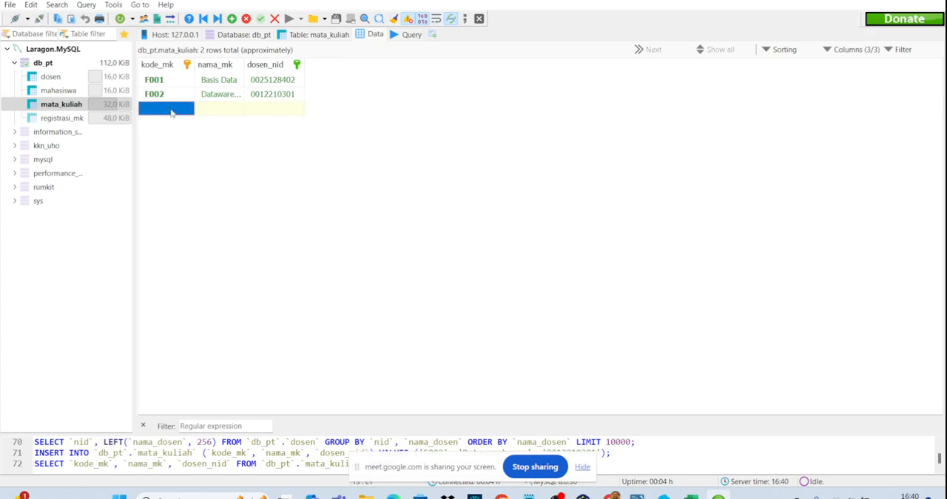
left_click(171, 109)
type("f1")
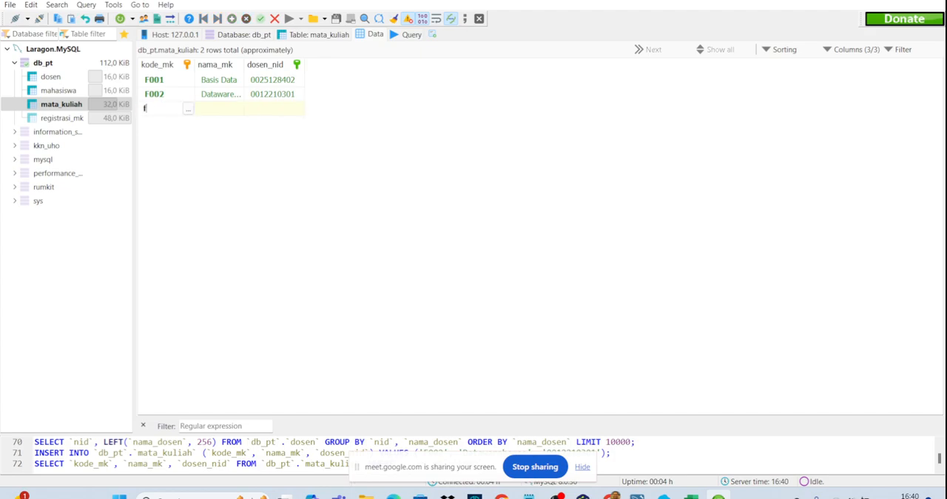
key("BackSpace")
key("BackSpace")
key("BackSpace")
key("Caps_Lock")
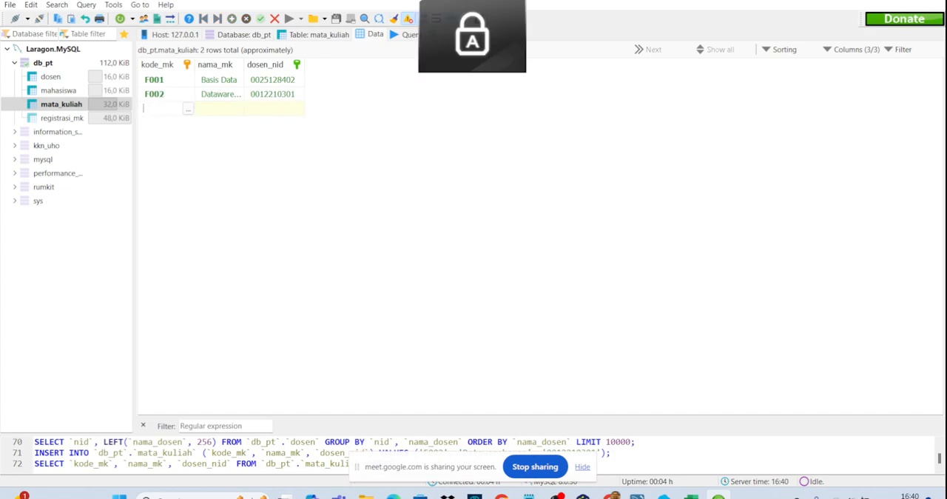
type("F0")
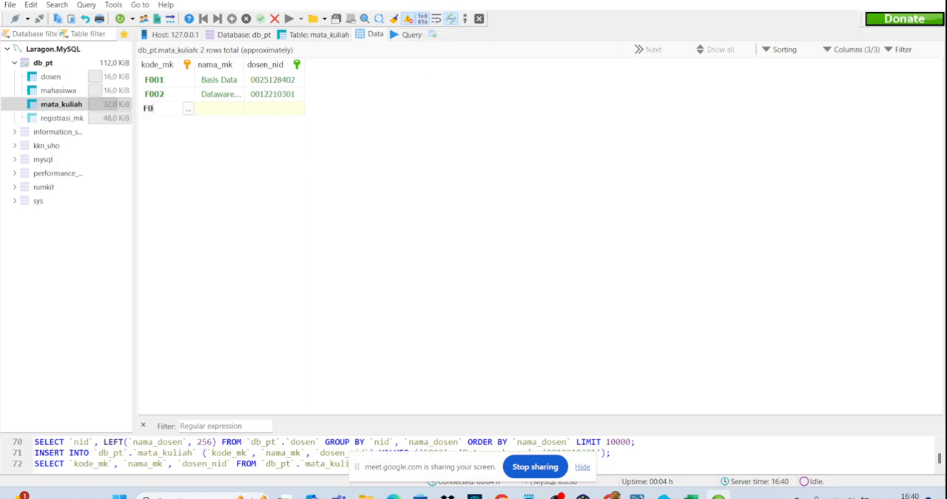
type("01")
- Enter Basis Data as the nama_mk of the third mata_kuliah row
left_click(232, 109)
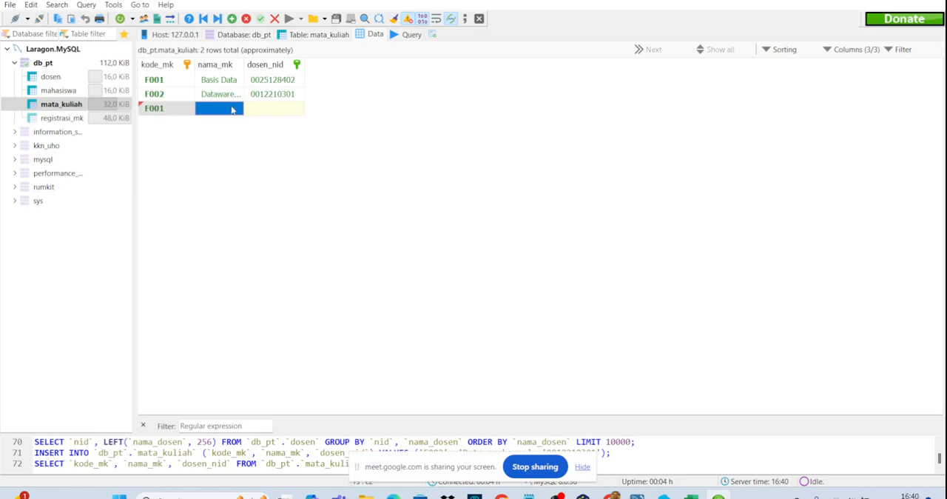
left_click(232, 108)
left_click(237, 108)
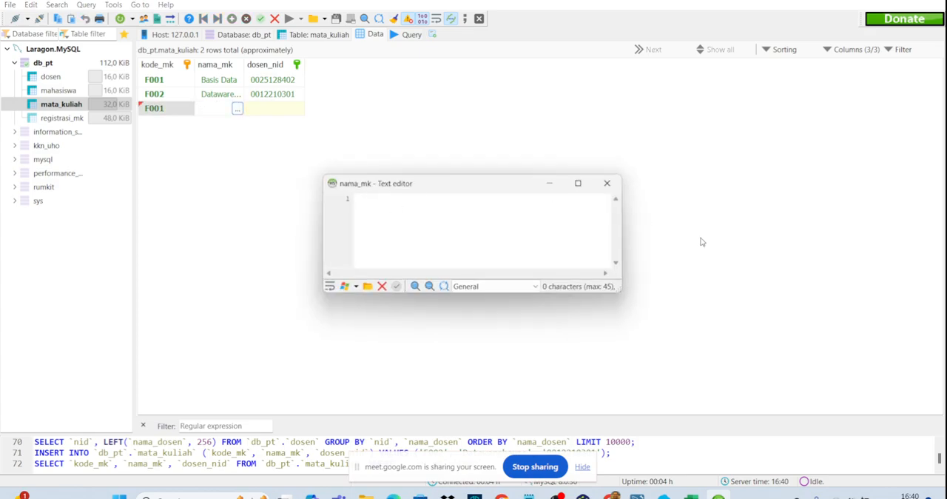
left_click(607, 183)
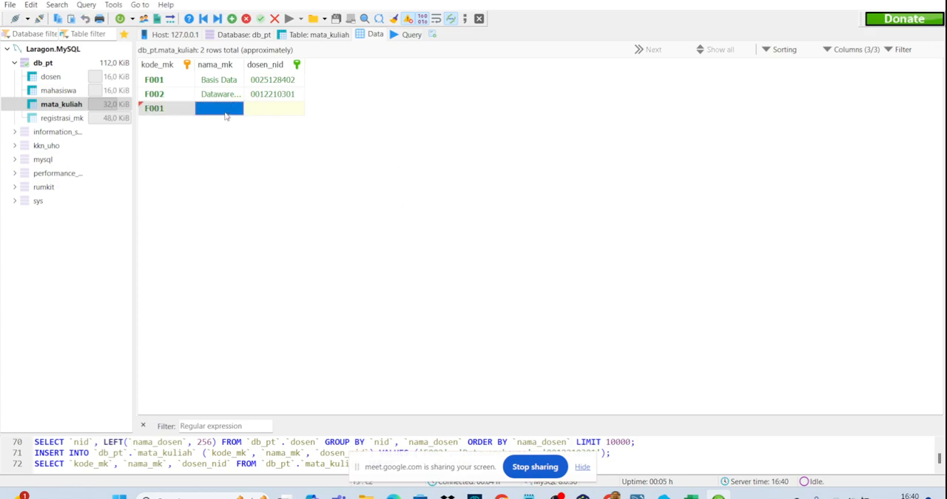
left_click(225, 111)
type("bASS")
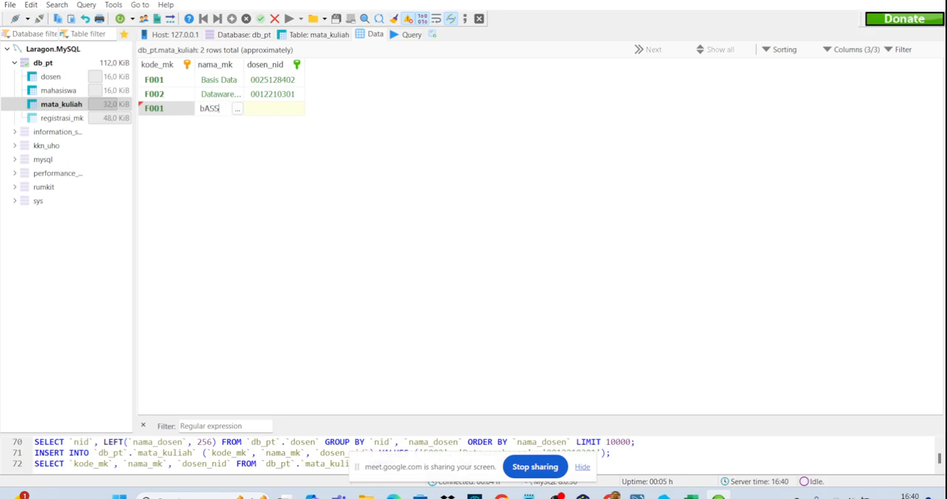
key("BackSpace")
key("BackSpace")
key("BackSpace")
key("BackSpace")
key("Caps_Lock")
type("Basis Data")
- Assign the last listed lecturer as dosen_nid of the third row and try to save the duplicate F001 course
left_click(267, 111)
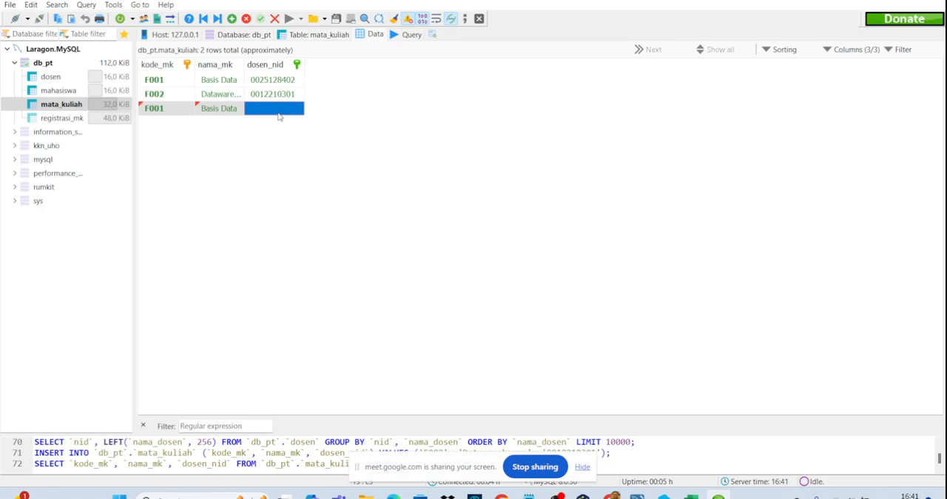
left_click(278, 115)
left_click(298, 108)
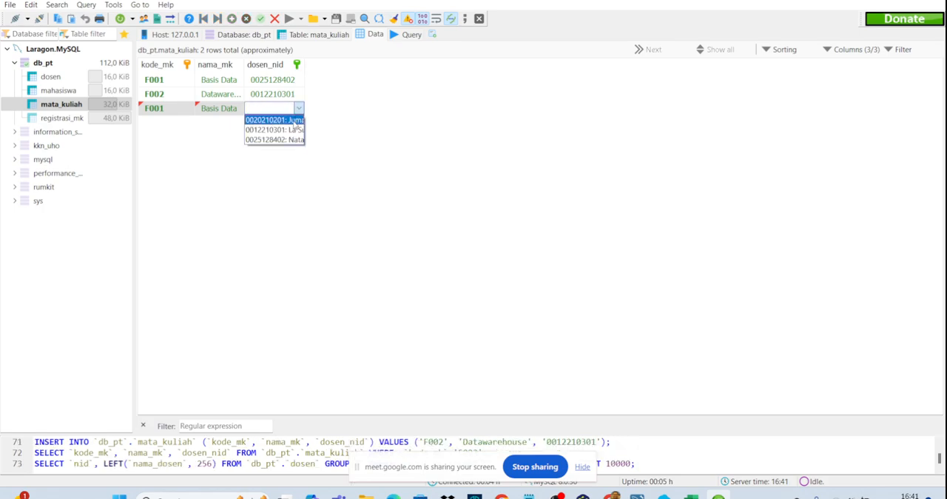
left_click(290, 139)
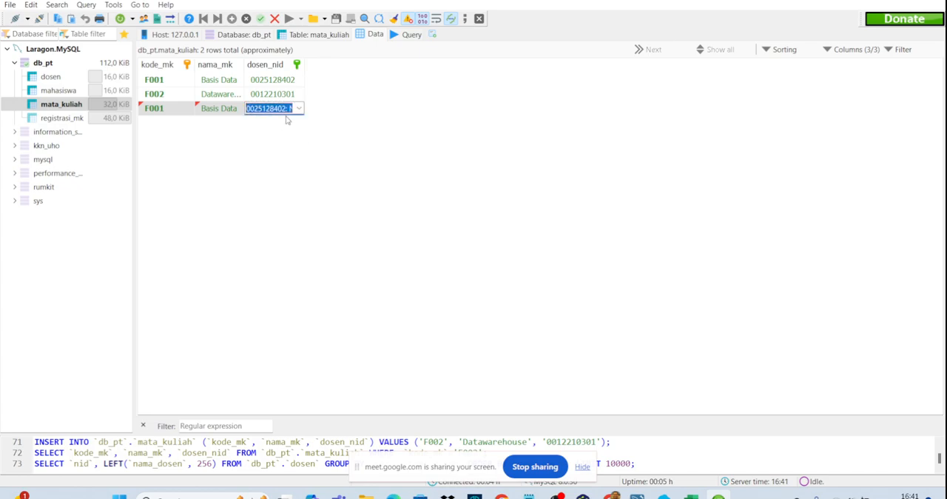
left_click(299, 141)
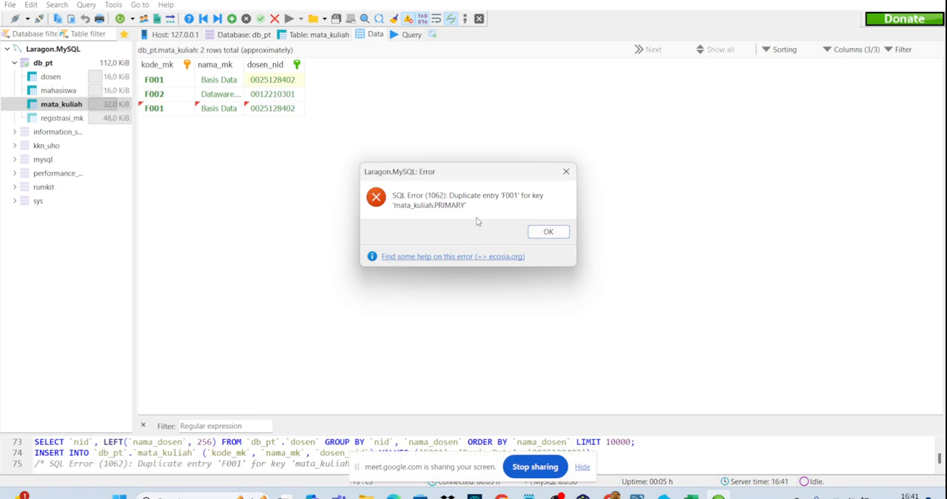
- Change the kode_mk of the rejected third mata_kuliah row to F003 and apply the modification
left_click(536, 235)
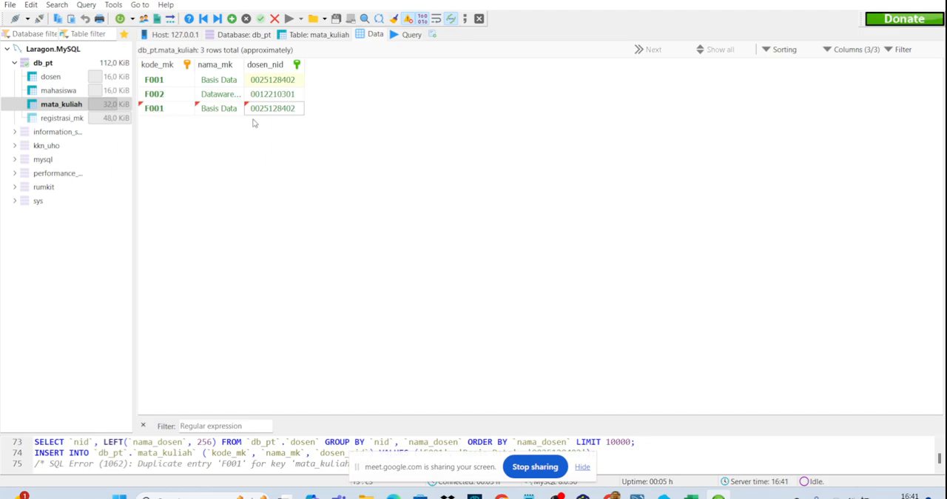
left_click(175, 113)
left_click(175, 111)
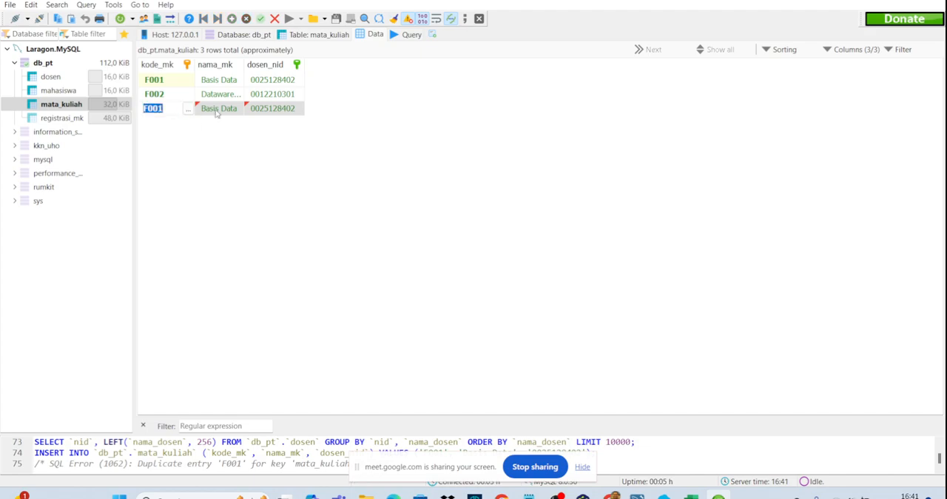
left_click(175, 109)
left_click(188, 110)
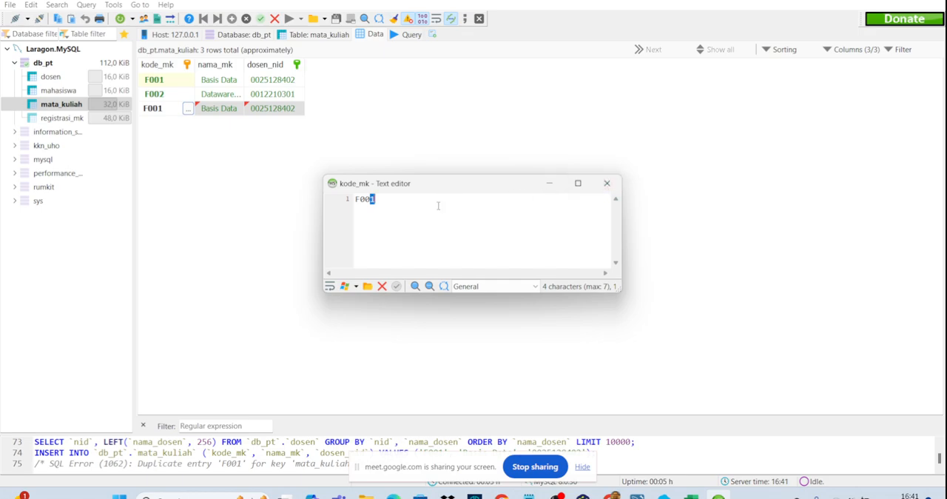
type("3")
left_click(607, 182)
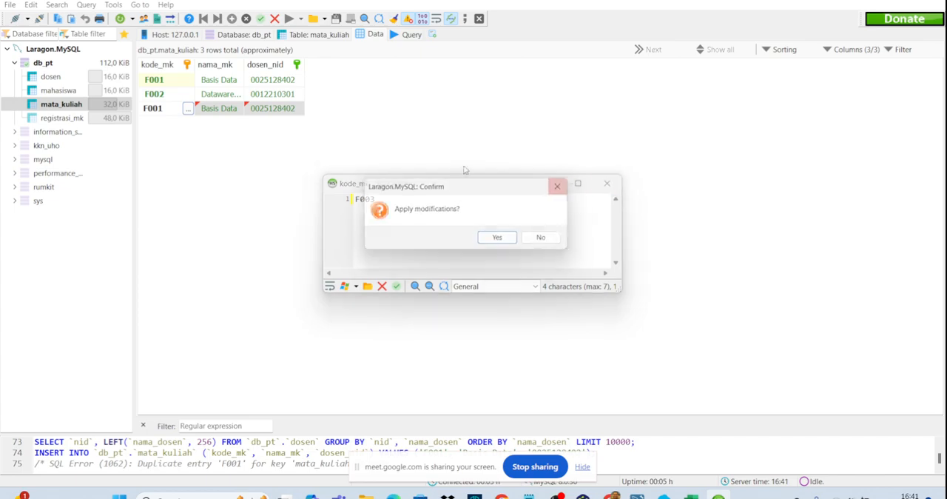
left_click(504, 241)
- Set the nama_mk of course F003 to Basis Data Lanjutan
left_click(237, 109)
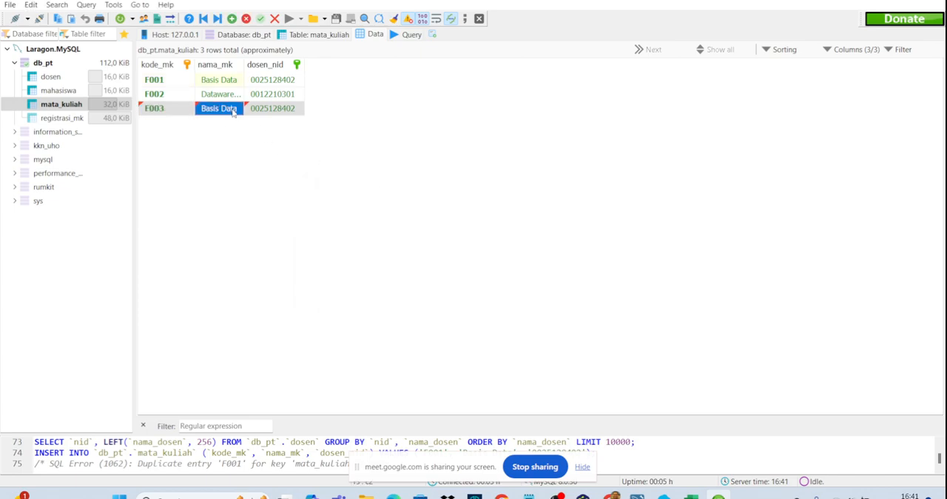
left_click(237, 108)
left_click(222, 108)
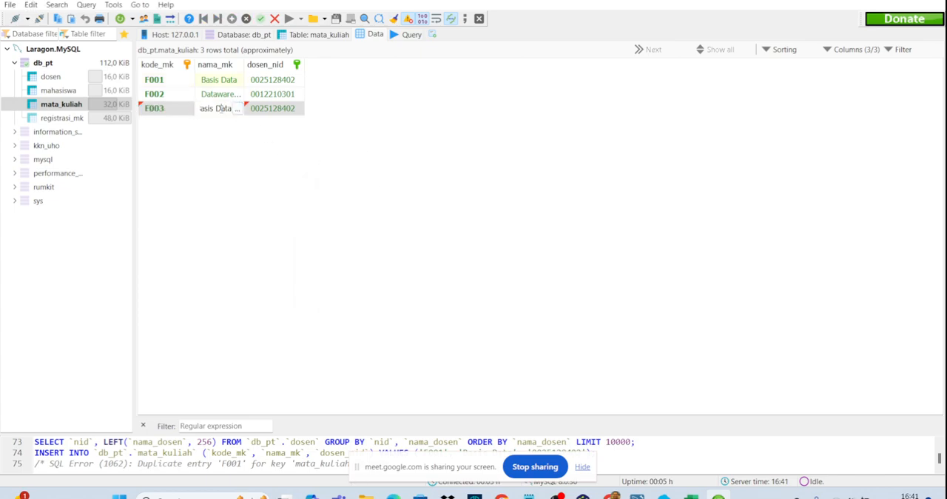
type("Lanjuta")
- Assign the second listed lecturer as dosen_nid of course F003 and save the row
left_click(283, 109)
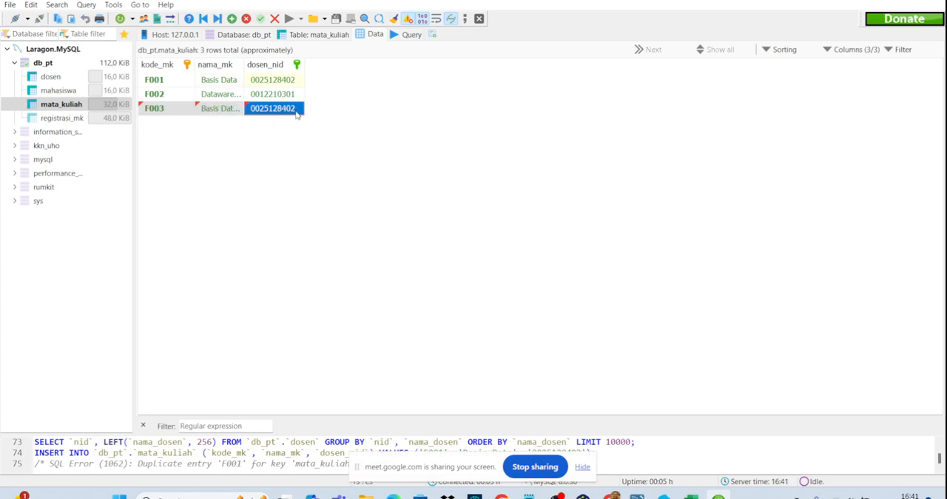
left_click(296, 111)
left_click(299, 109)
left_click(295, 129)
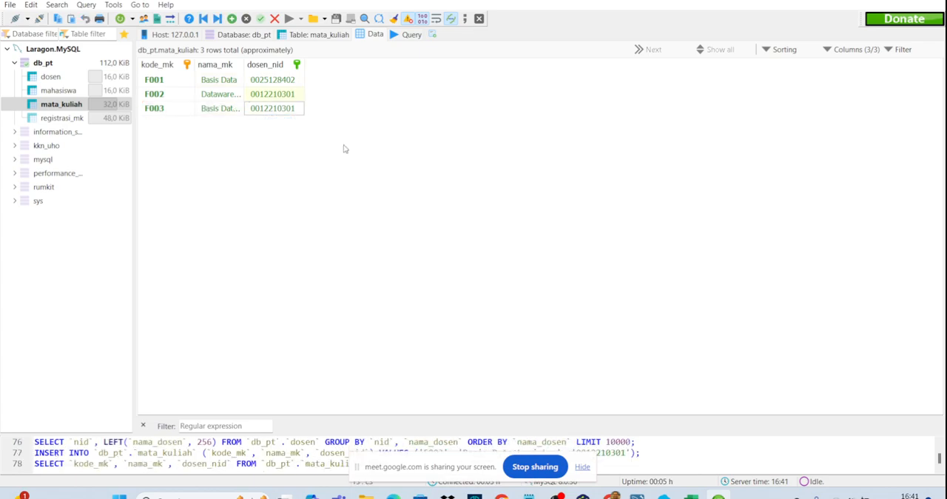
- Review the stored rows of the dosen, mahasiswa and mata_kuliah tables
left_click(63, 90)
left_click(60, 105)
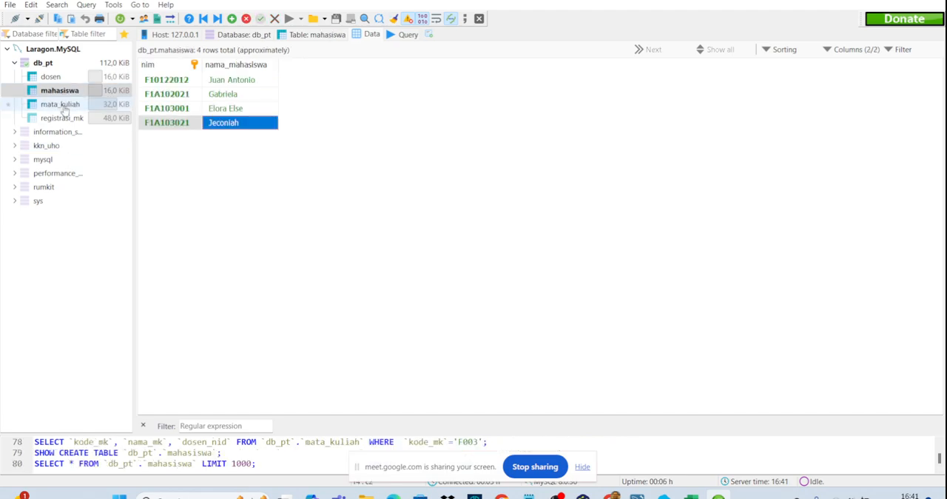
left_click(51, 77)
left_click(59, 91)
left_click(61, 104)
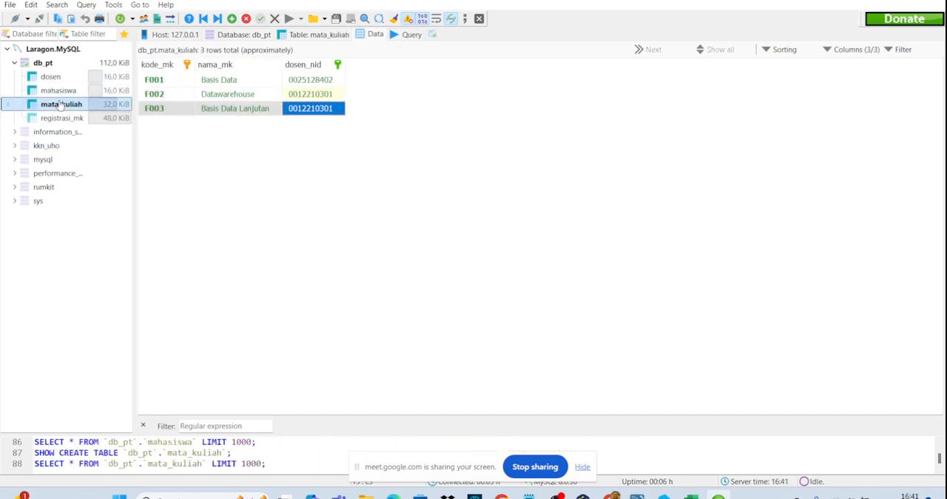
left_click(308, 162)
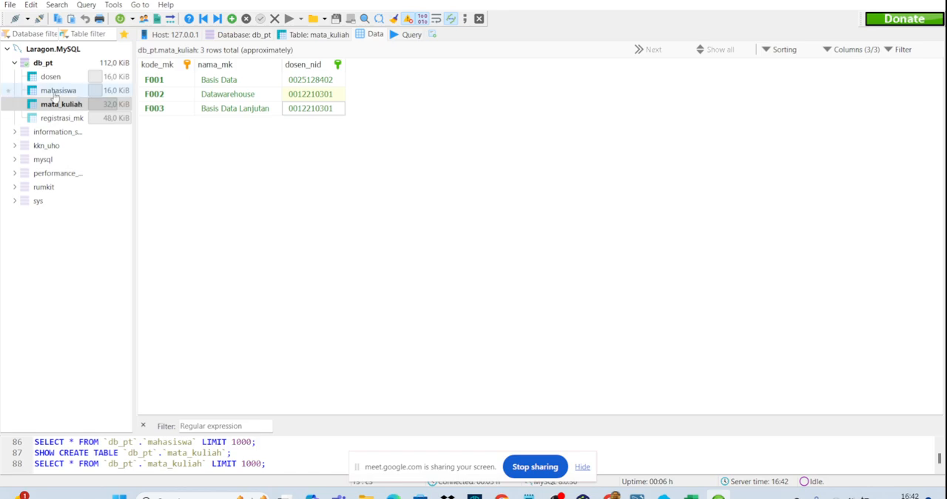
left_click(57, 91)
left_click(51, 78)
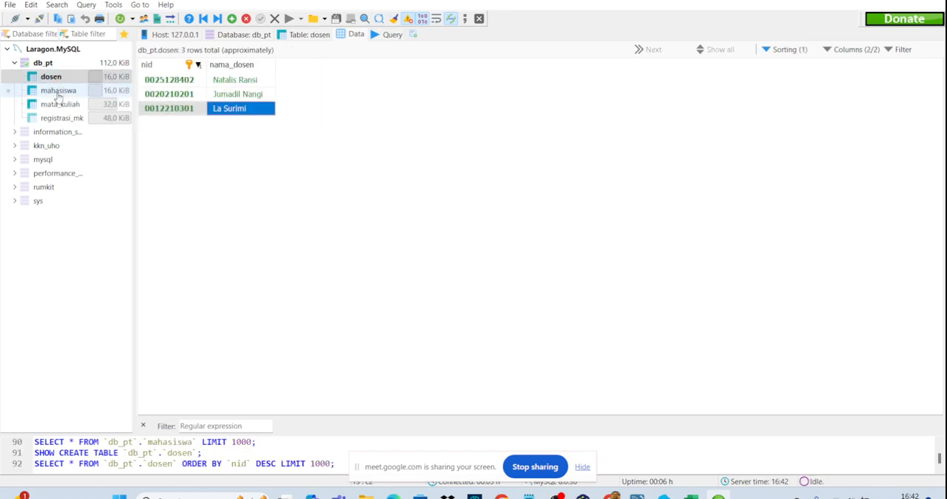
left_click(58, 91)
left_click(61, 104)
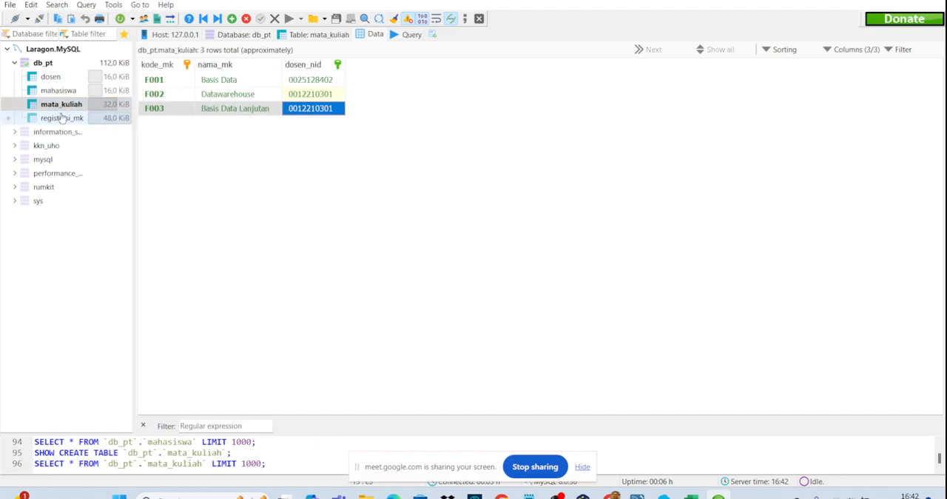
- Insert a row into registrasi_mk with F001 as mk_kode_mk and the first listed student as m_nim
left_click(62, 119)
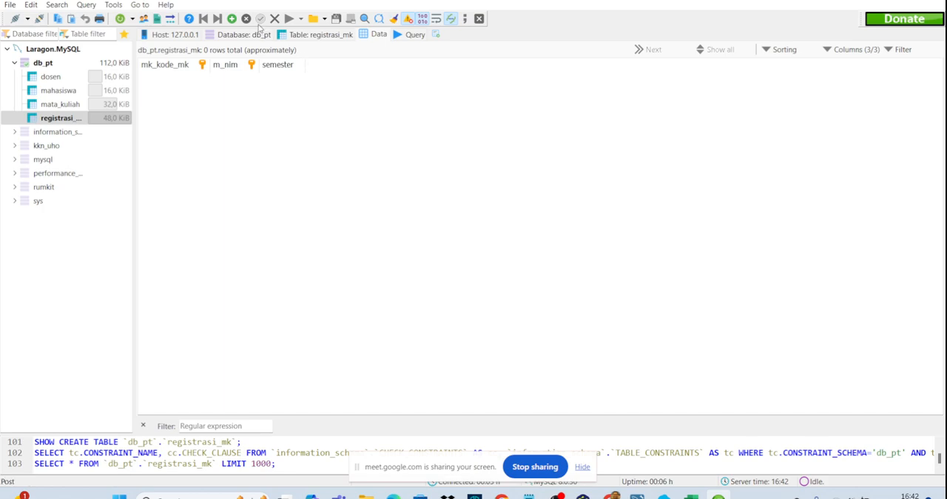
left_click(232, 18)
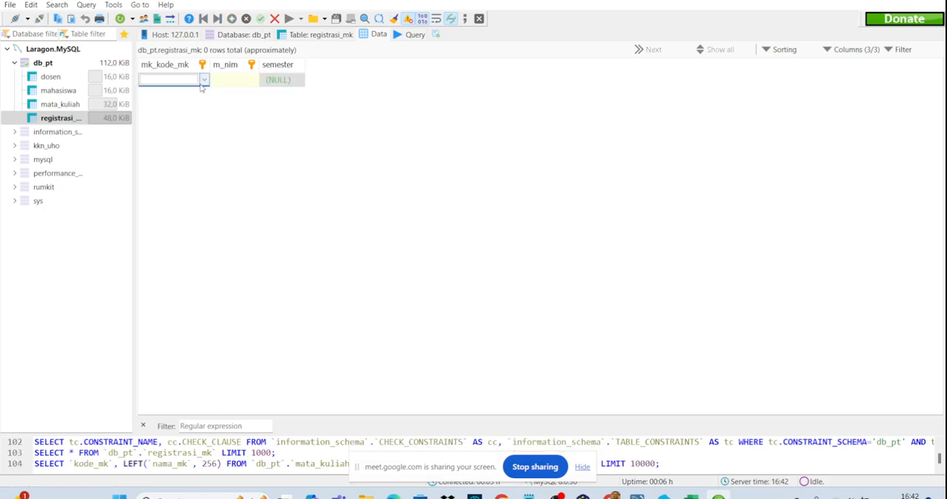
left_click(204, 81)
left_click(174, 89)
left_click(232, 81)
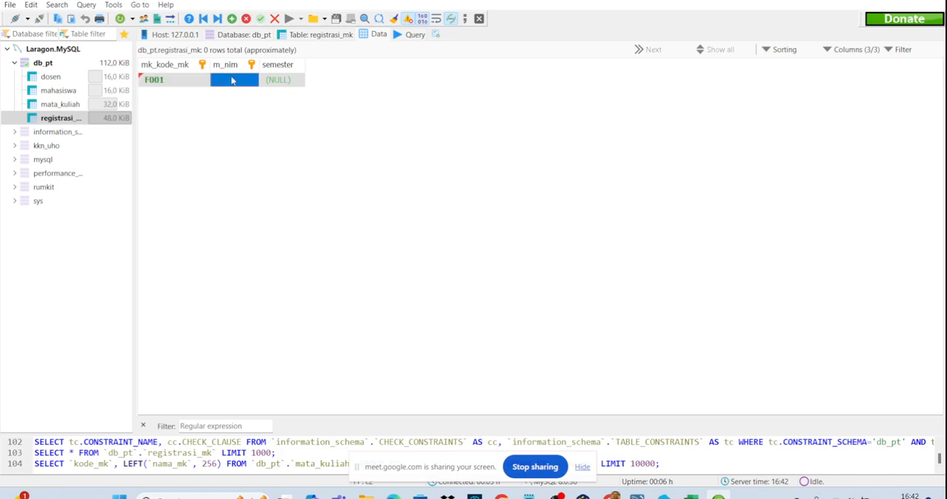
left_click(253, 80)
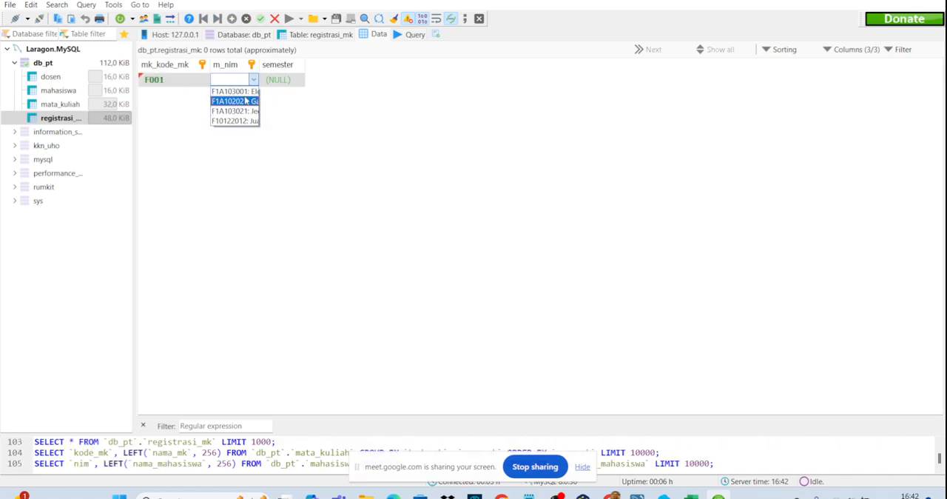
left_click(246, 101)
- Set the registration's semester to 20231, save the row, and widen the m_nim column to show the full value
left_click(272, 80)
left_click(275, 81)
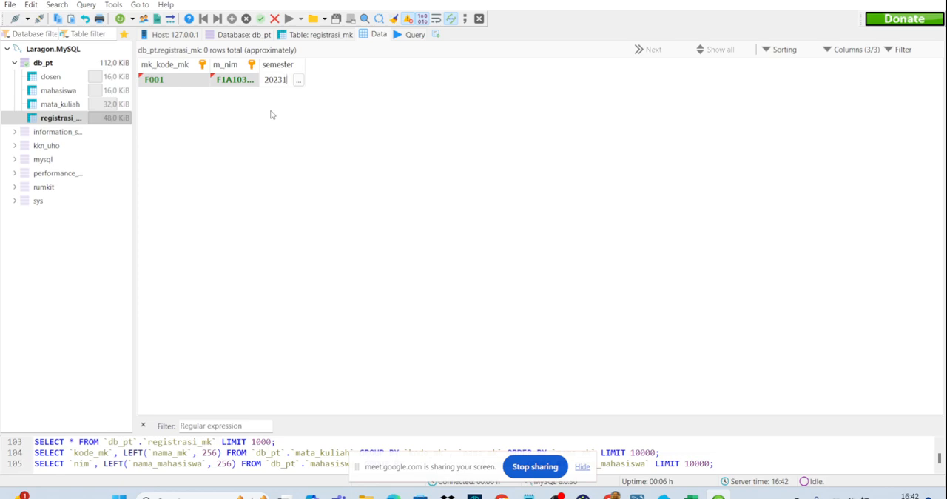
key("Return")
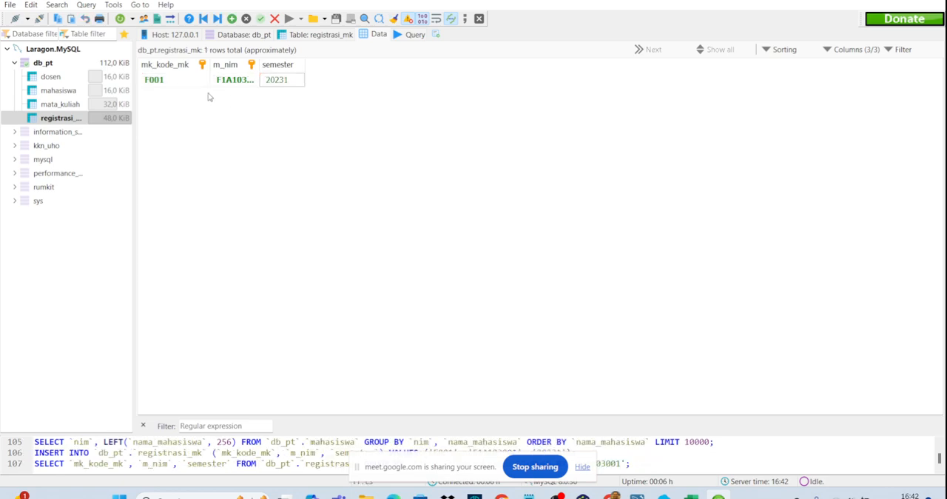
left_click_drag(256, 65, 304, 66)
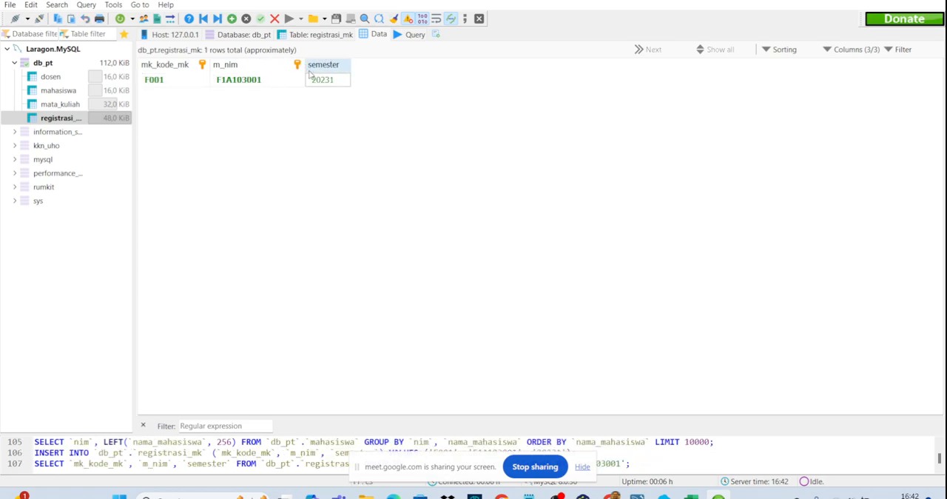
- Insert a second registrasi_mk row with the same course F001 and the same first listed student
left_click(231, 20)
left_click(185, 100)
left_click(202, 95)
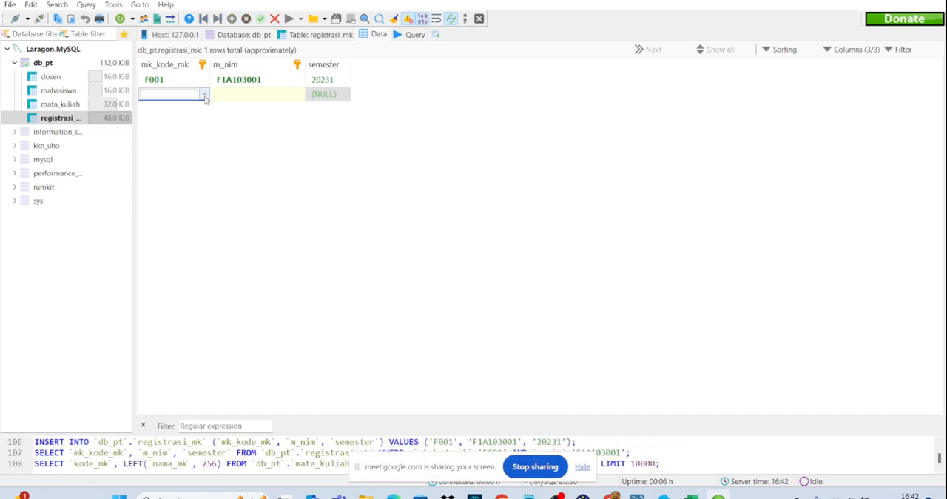
left_click(203, 94)
left_click(201, 107)
left_click(235, 94)
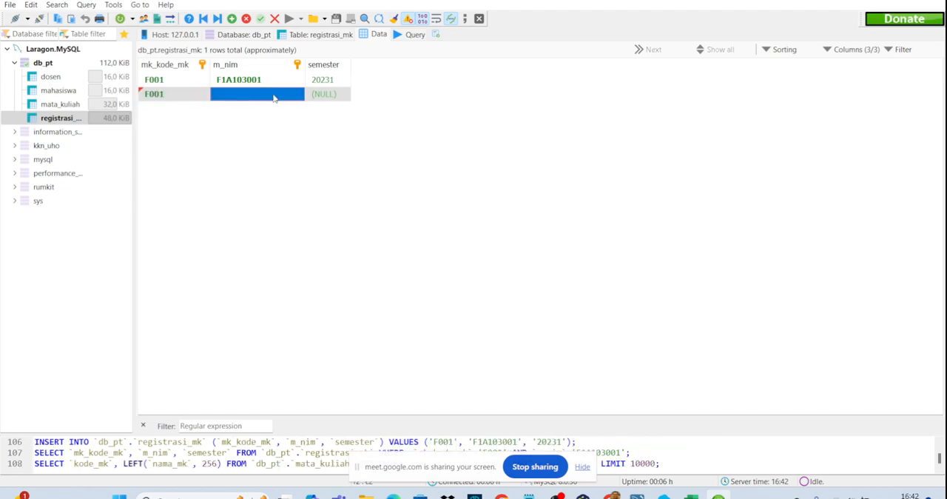
left_click(273, 96)
left_click(299, 95)
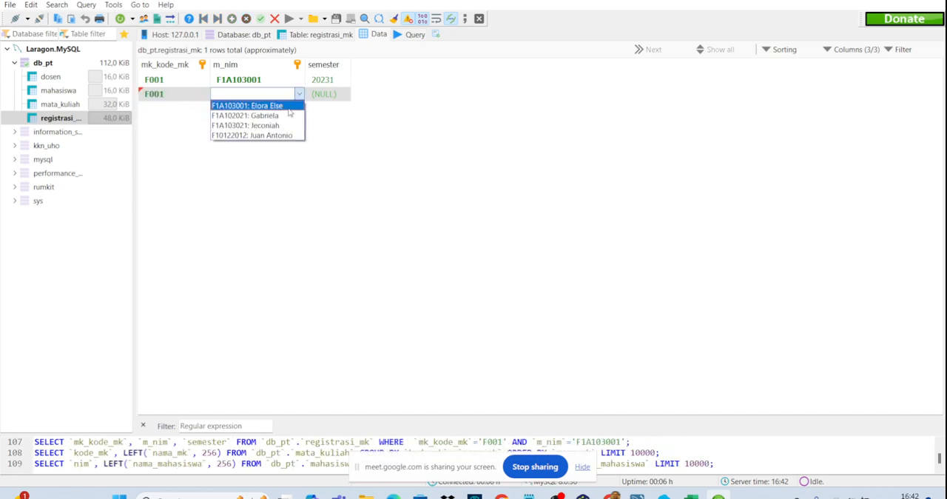
left_click(251, 103)
- Set the second registration's semester to 20232 and try to save the row
left_click(325, 94)
left_click(325, 95)
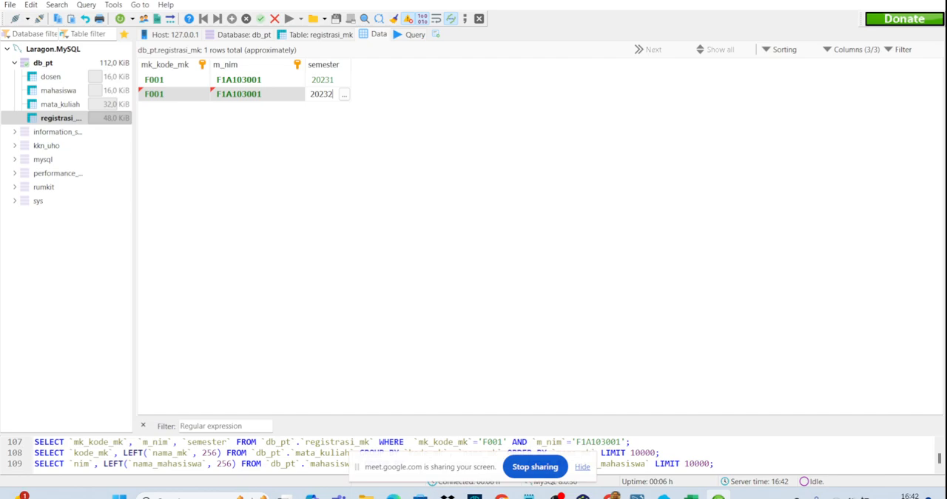
type("20232")
key("Return")
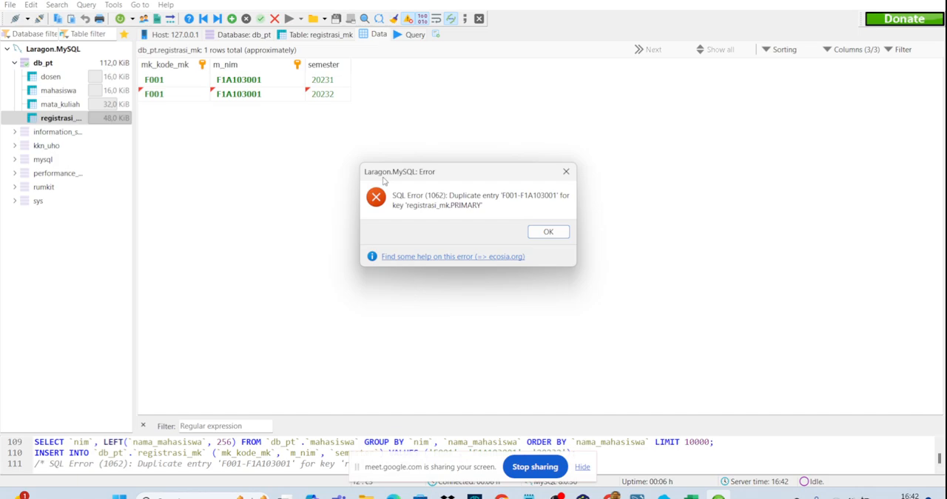
left_click(547, 231)
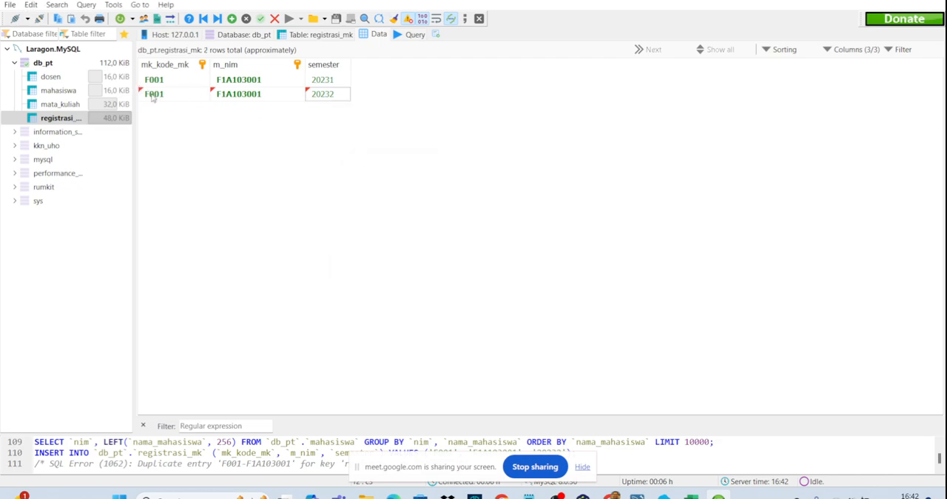
- Delete the unsaved second registration row from registrasi_mk
left_click(328, 96)
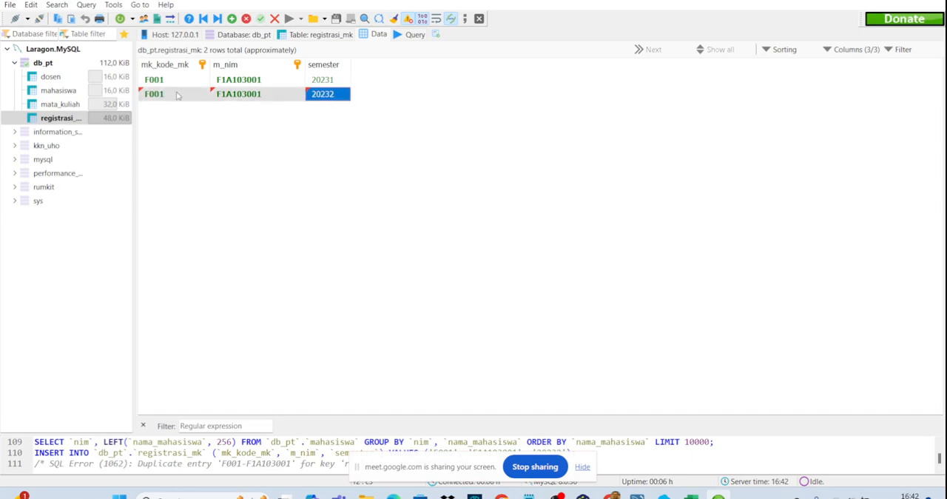
right_click(176, 94)
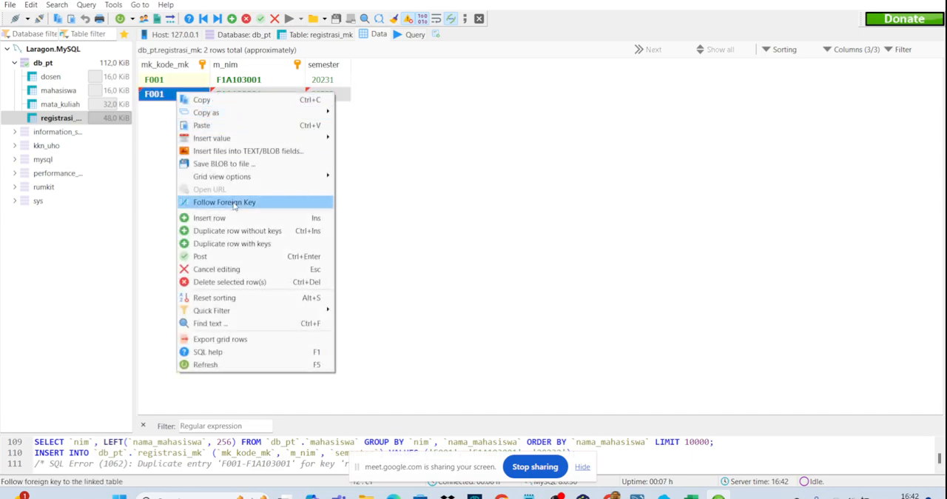
left_click(233, 283)
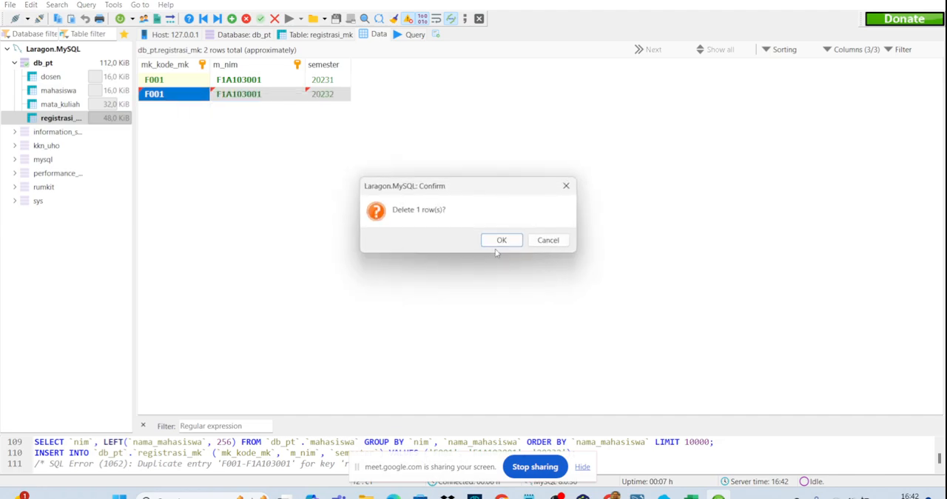
left_click(491, 243)
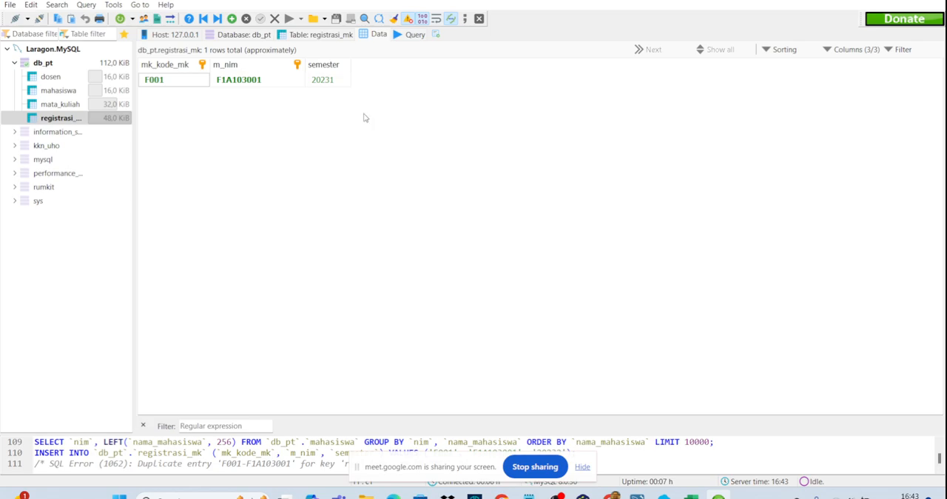
- Switch to the db_pt model in MySQL Workbench and make semester part of the registrasi_mk primary key
left_click(637, 497)
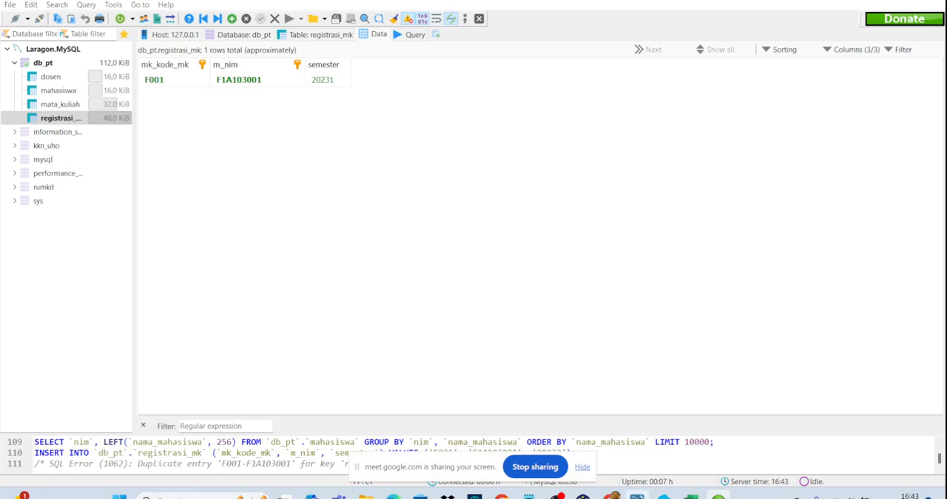
double_click(537, 218)
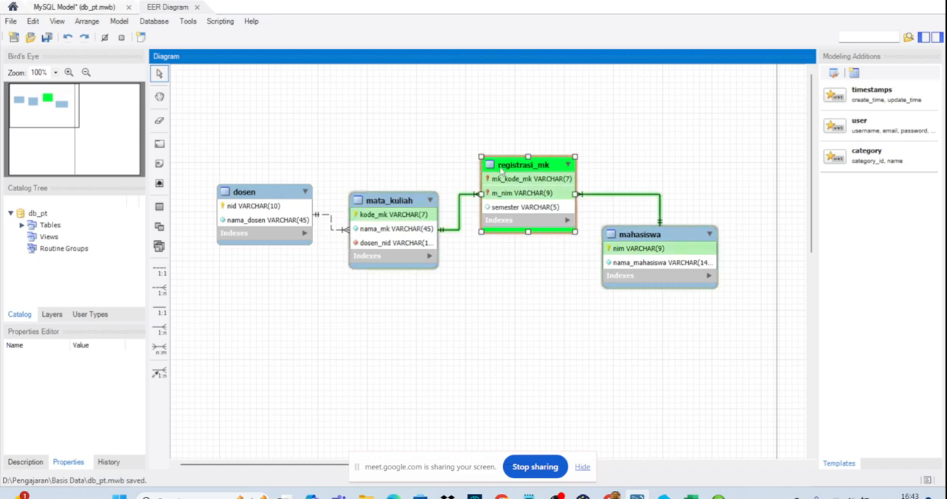
left_click(344, 320)
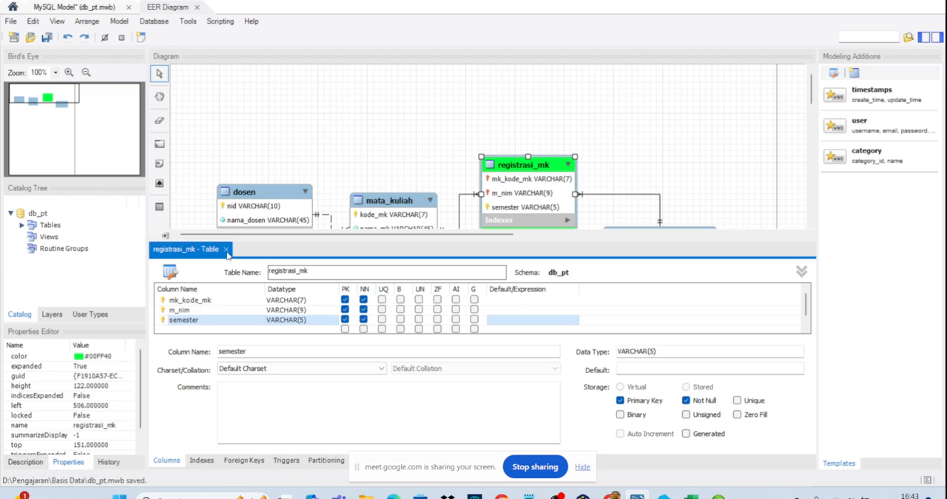
left_click(225, 248)
- Move the mata_kuliah table up in the diagram so it sits level with registrasi_mk
left_click(452, 298)
left_click(400, 169)
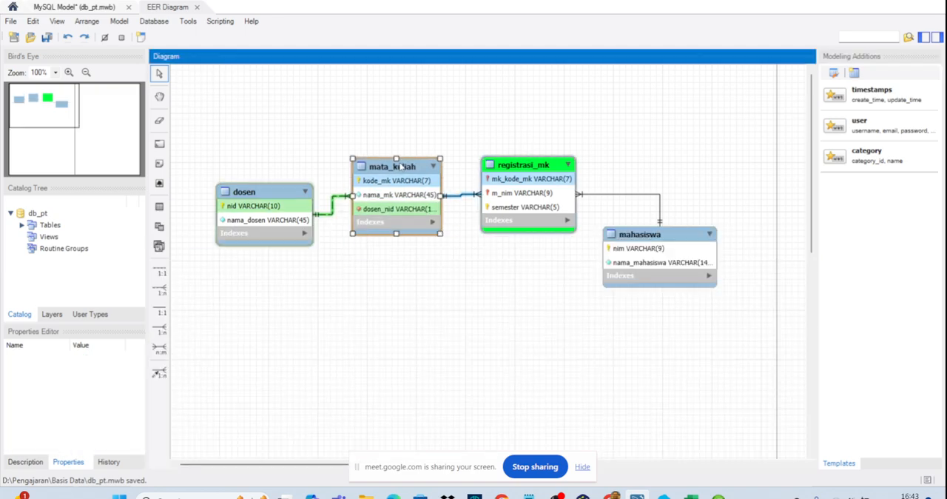
left_click(455, 265)
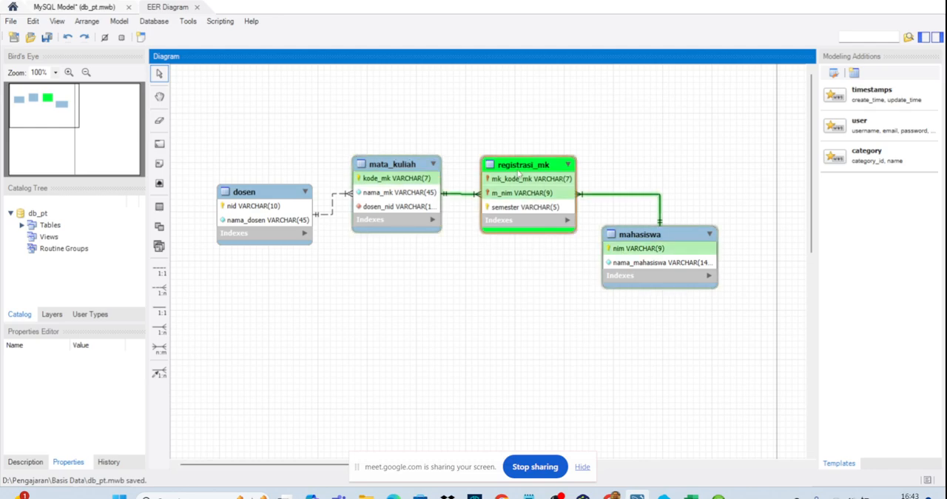
- Move the registrasi_mk table up in the diagram so it sits slightly higher than mata_kuliah
left_click_drag(518, 170, 515, 147)
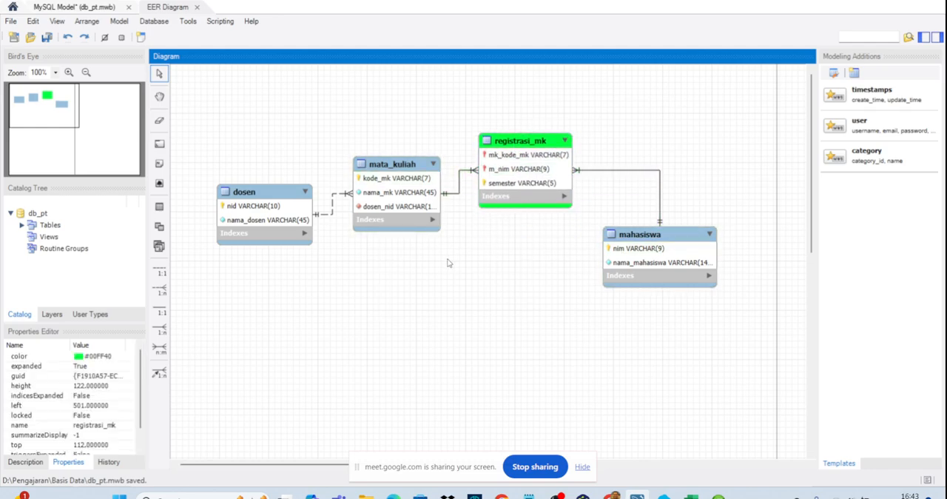
left_click(537, 392)
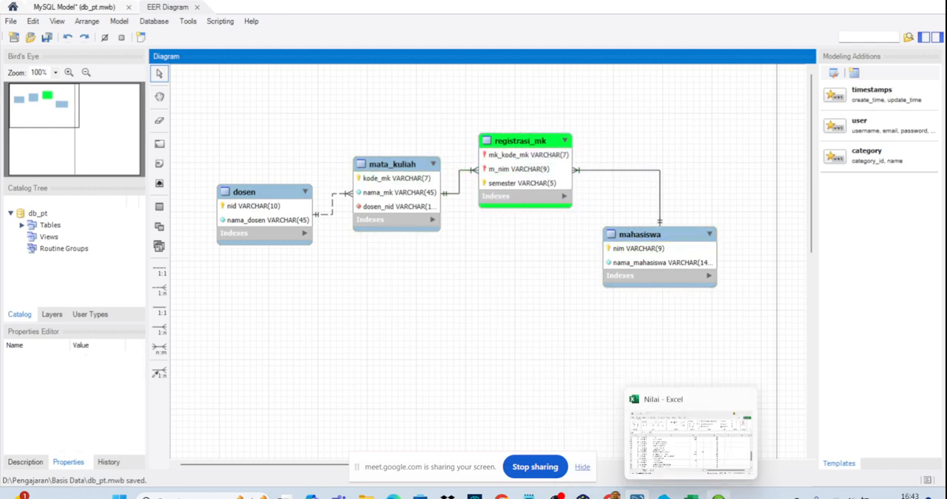
- Switch to HeidiSQL and add a second registrasi_mk row for course F001 with the same student as the first row
left_click(718, 496)
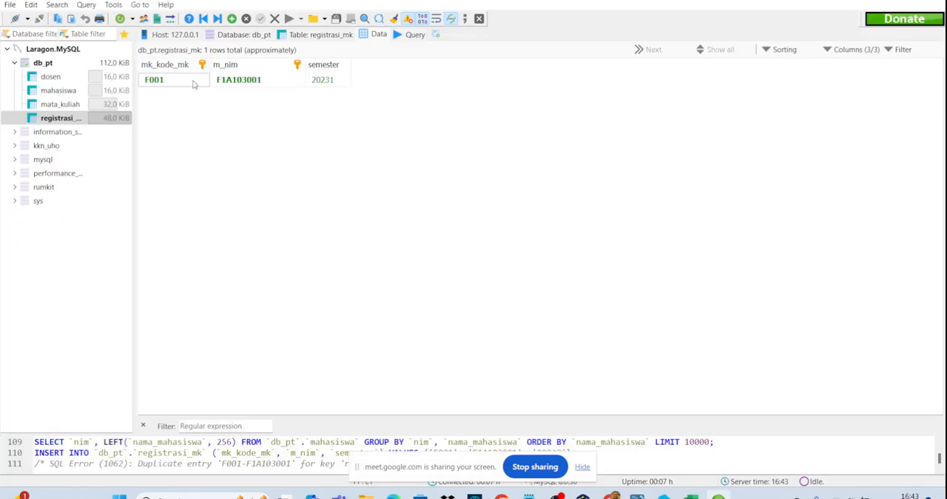
left_click(231, 19)
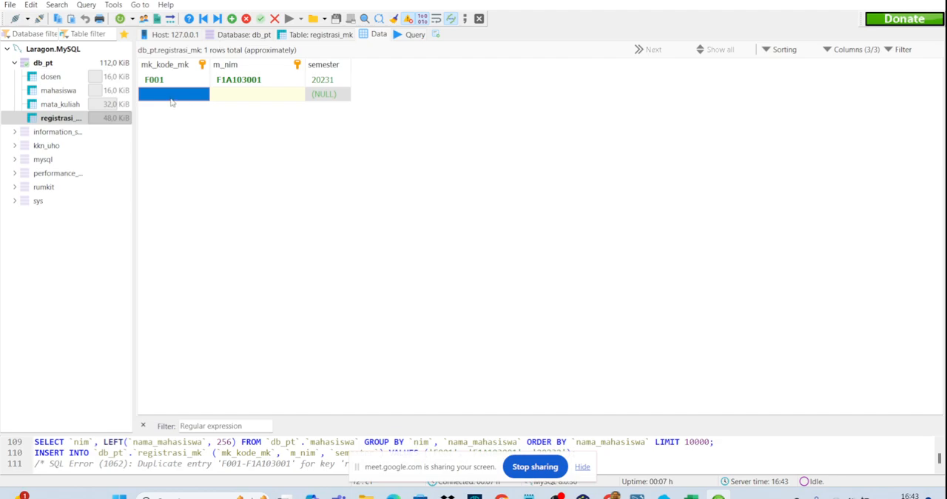
left_click(172, 100)
left_click(204, 94)
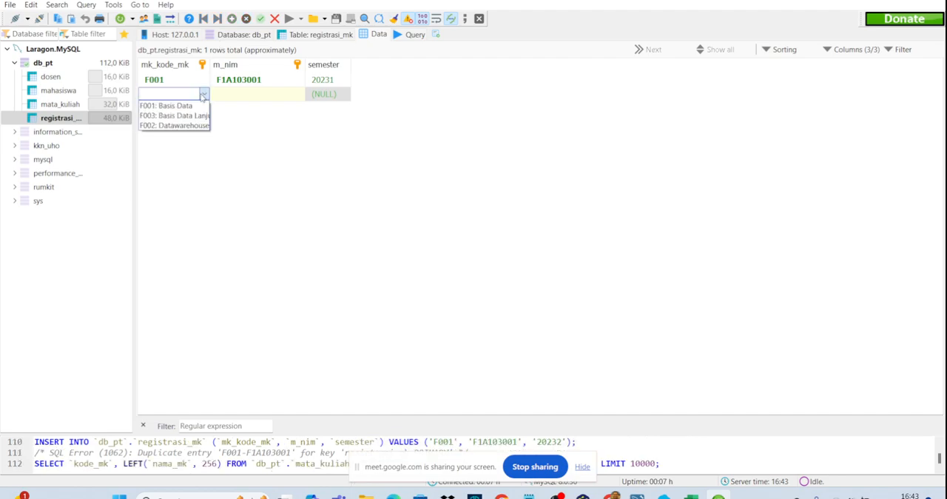
left_click(190, 106)
left_click(247, 99)
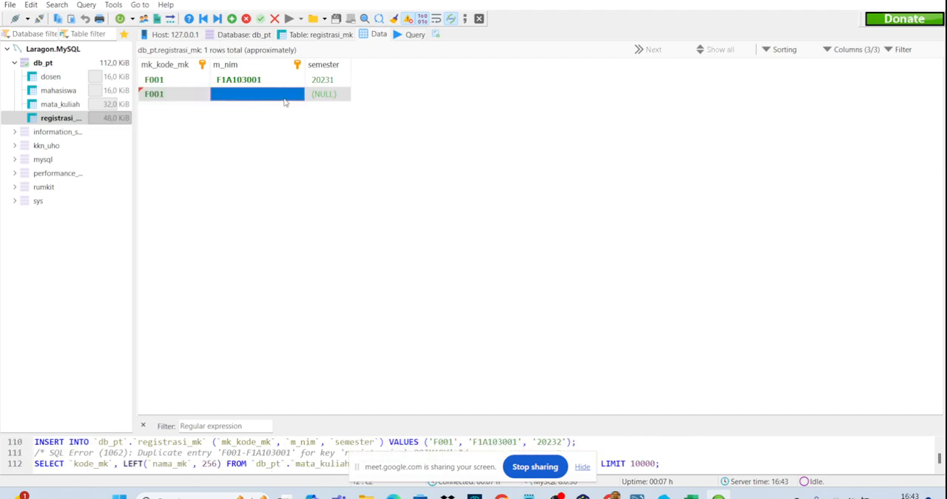
left_click(285, 96)
left_click(299, 94)
left_click(267, 103)
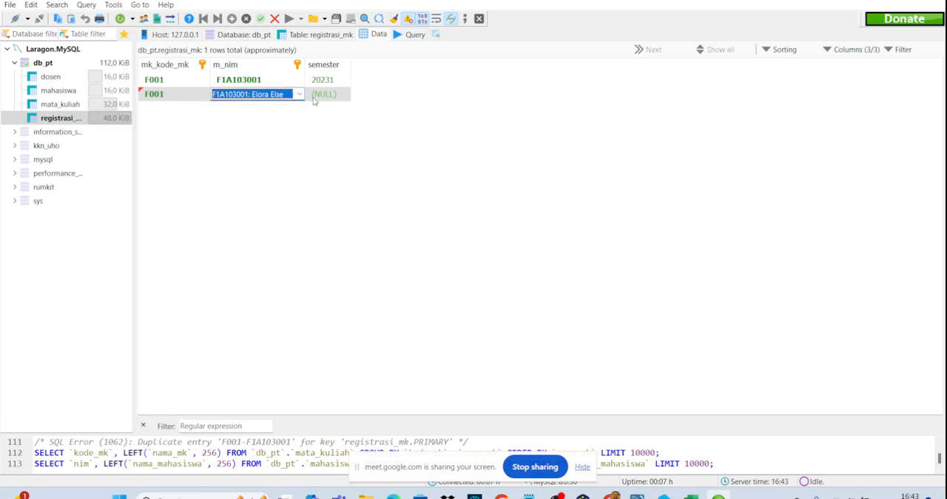
- Set the new registration's semester to 20241, try to save the row, and dismiss the error dialog
left_click(315, 100)
left_click(326, 95)
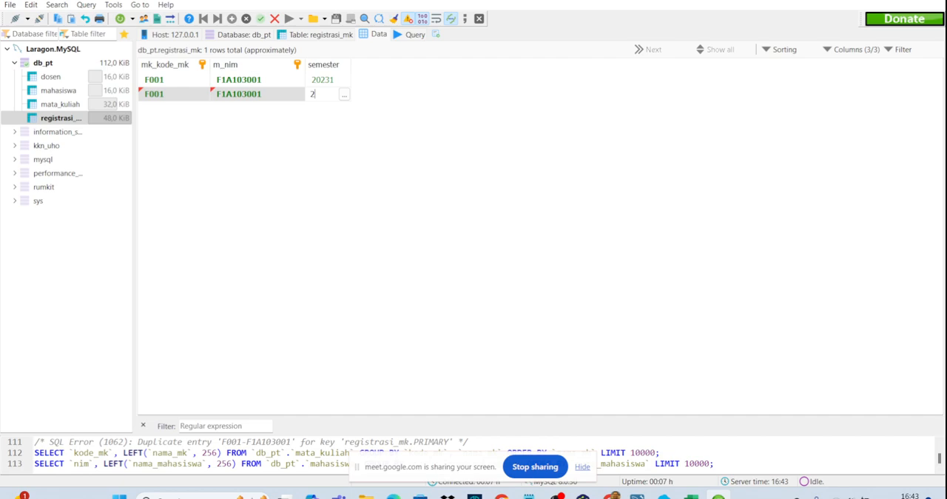
key("Return")
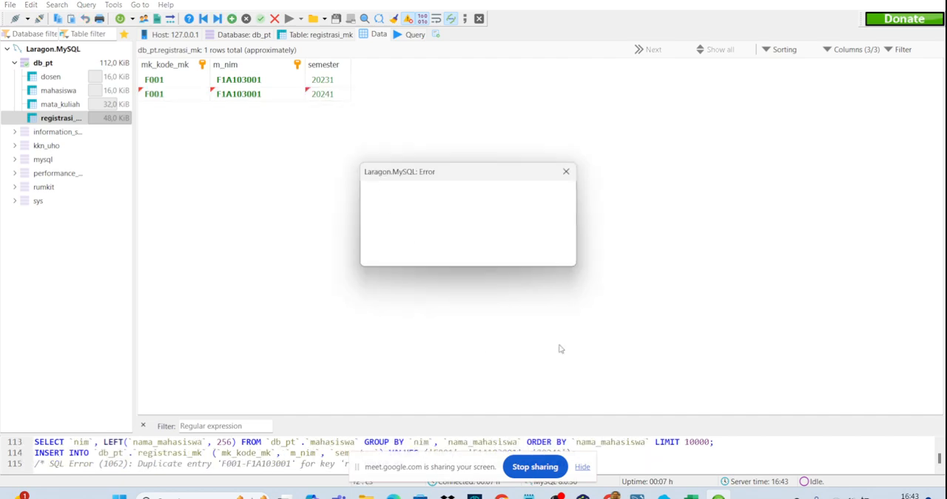
left_click(566, 173)
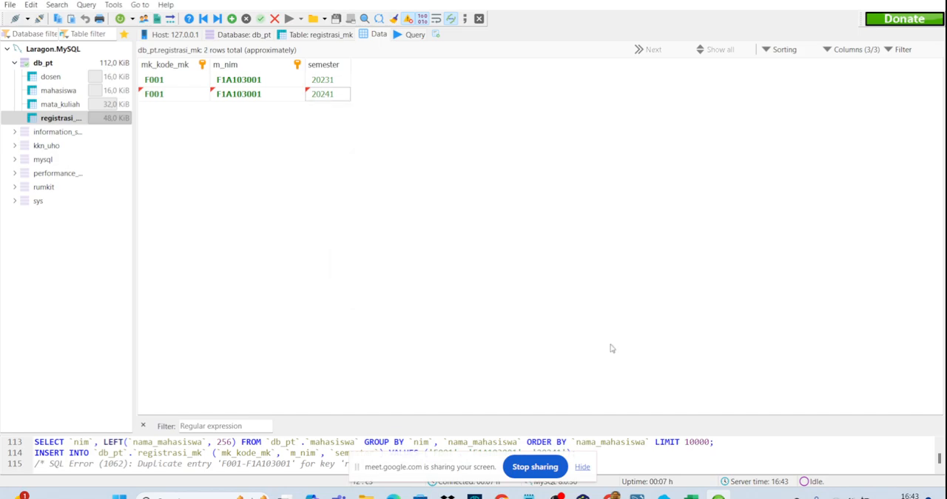
- Switch back to MySQL Workbench and save the db_pt model
left_click(637, 494)
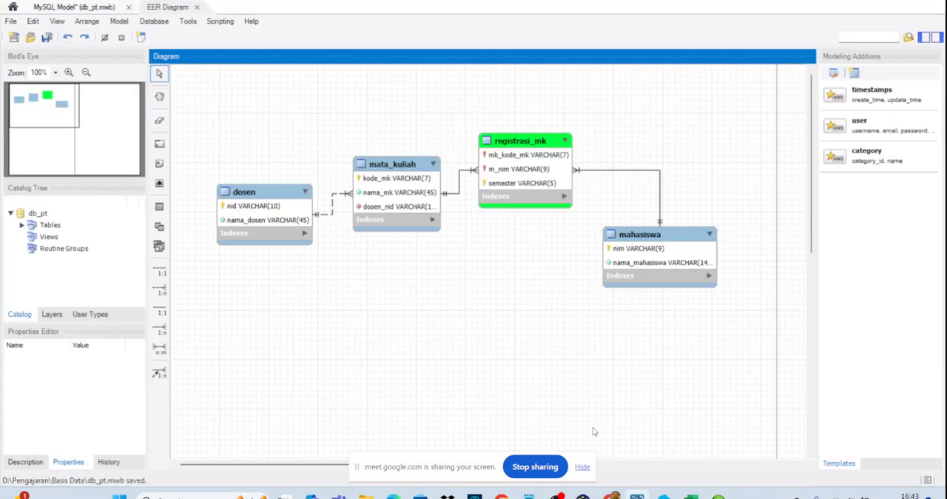
left_click(166, 25)
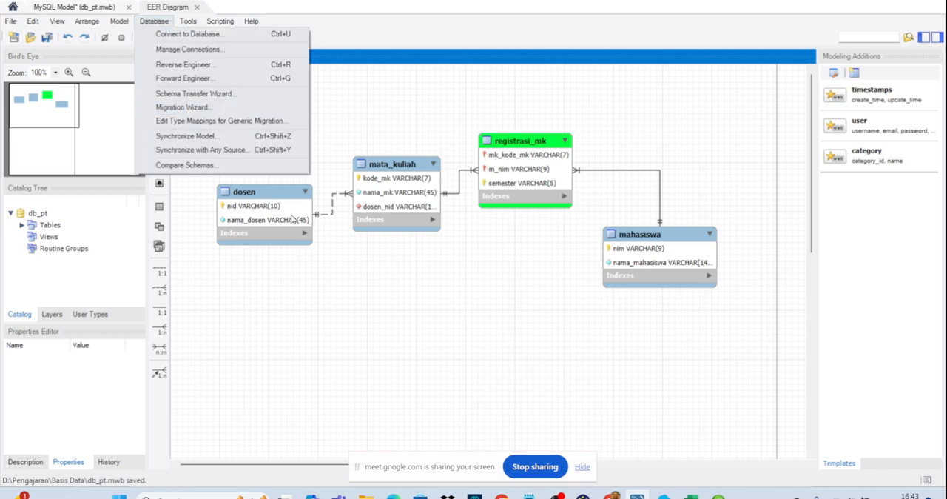
left_click(347, 302)
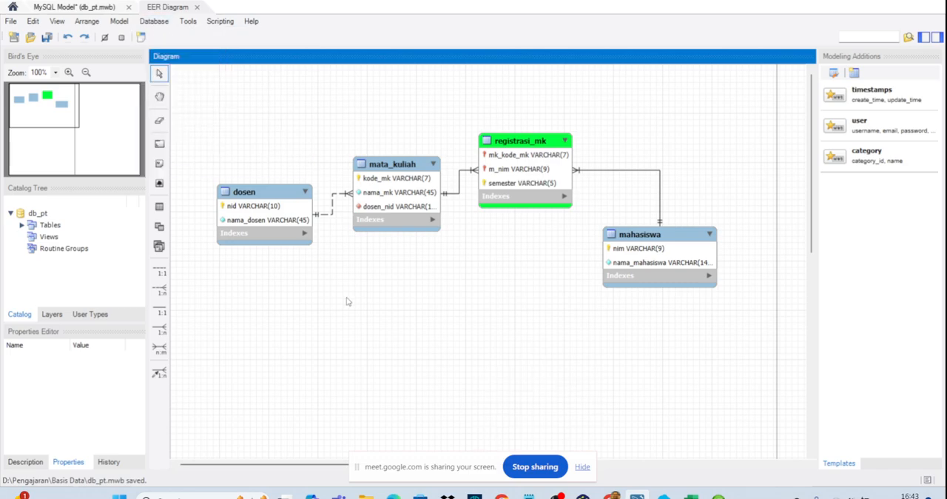
- Start synchronizing the db_pt model with the database, using the default connection, options and update directions, up to the preview of the change script
left_click(154, 21)
left_click(188, 135)
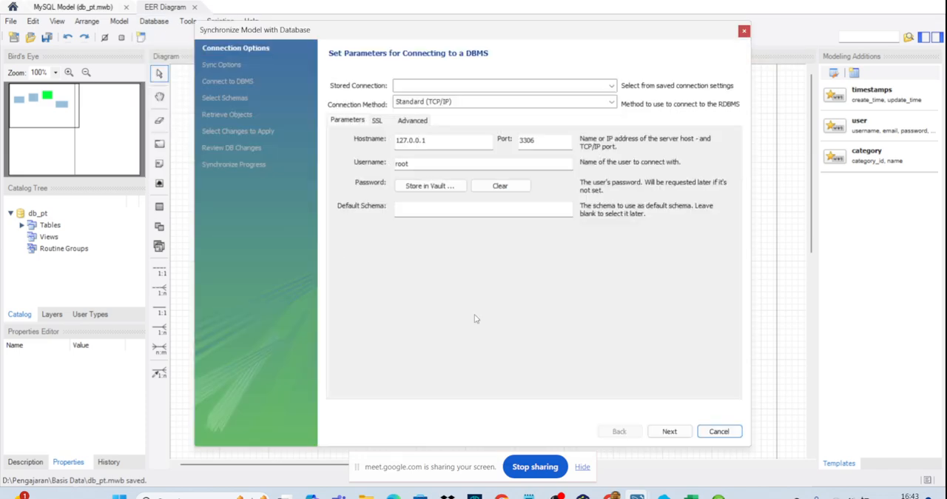
left_click(676, 432)
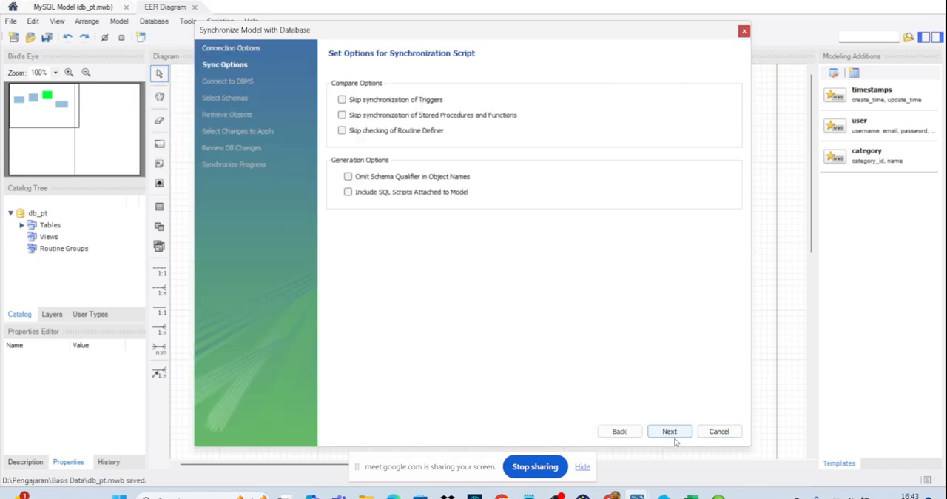
left_click(669, 432)
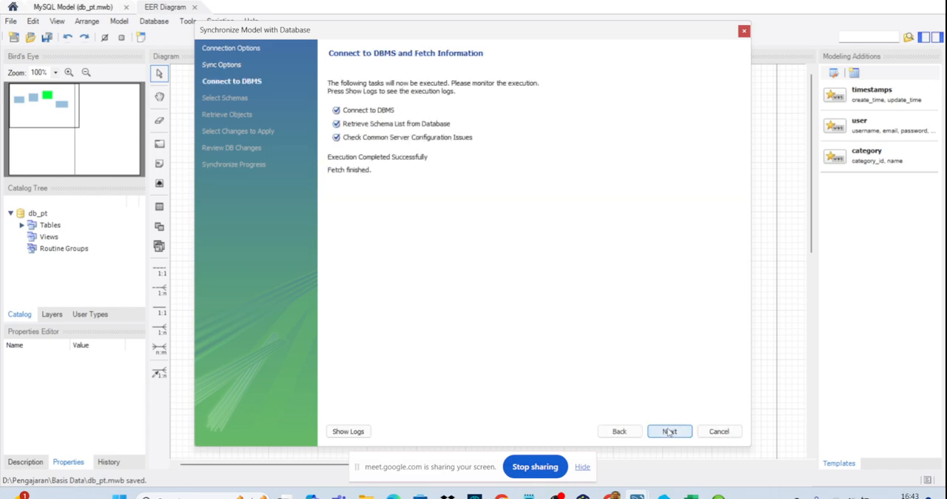
left_click(669, 431)
left_click(669, 431)
left_click(669, 431)
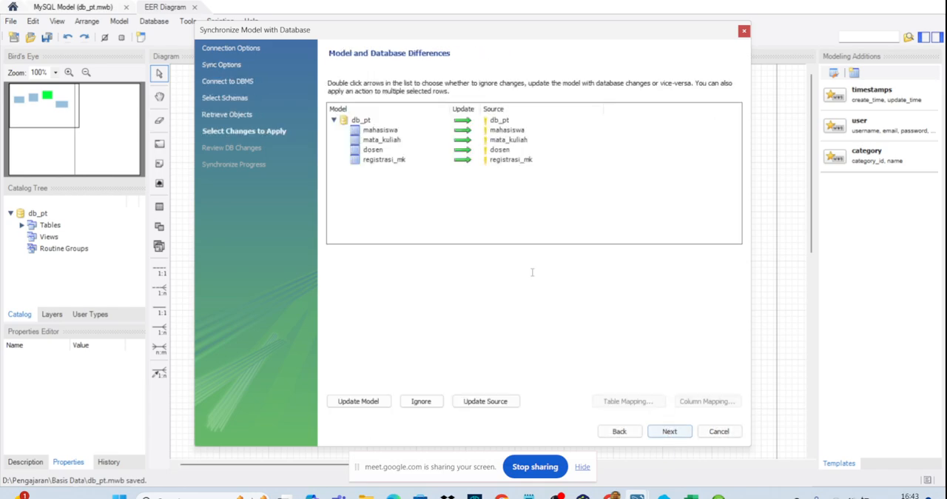
left_click(669, 431)
- Examine the previewed script's ALTER TABLE statement that rebuilds the registrasi_mk primary key
scroll(512, 310, "down", 4)
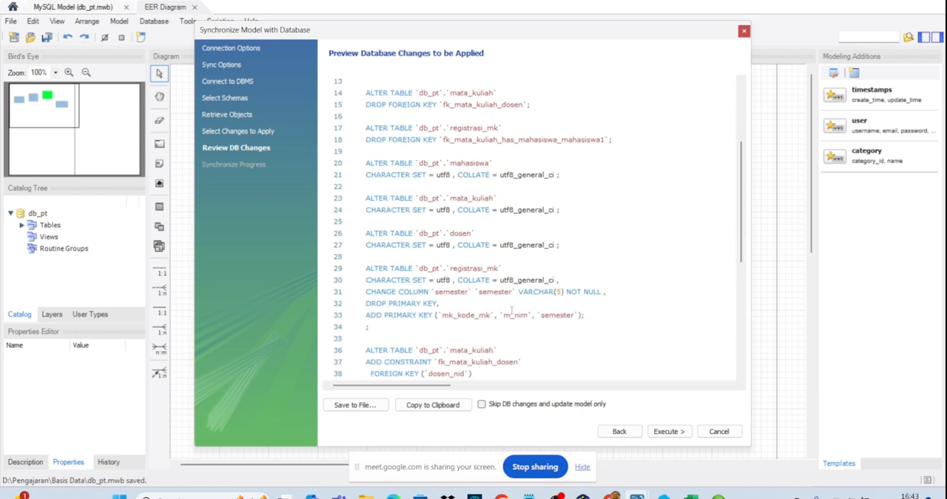
scroll(512, 310, "down", 8)
scroll(511, 318, "up", 5)
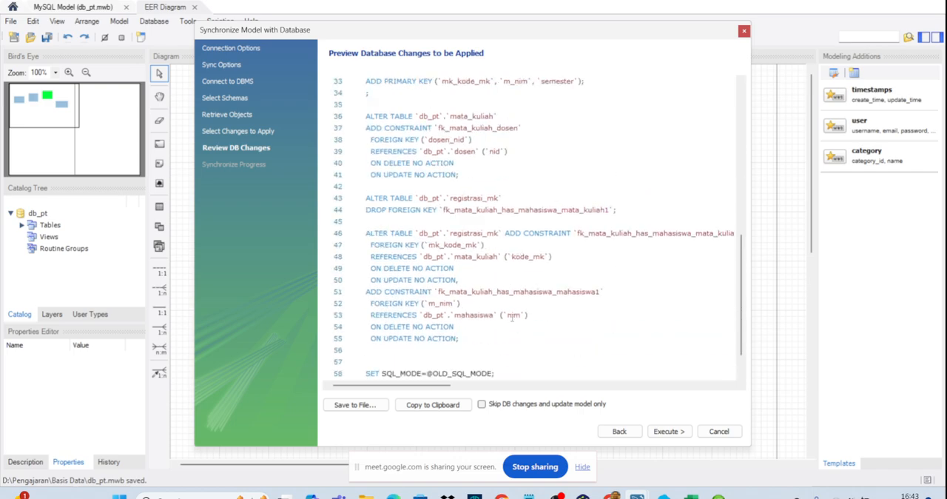
left_click_drag(585, 221, 367, 173)
left_click(360, 179)
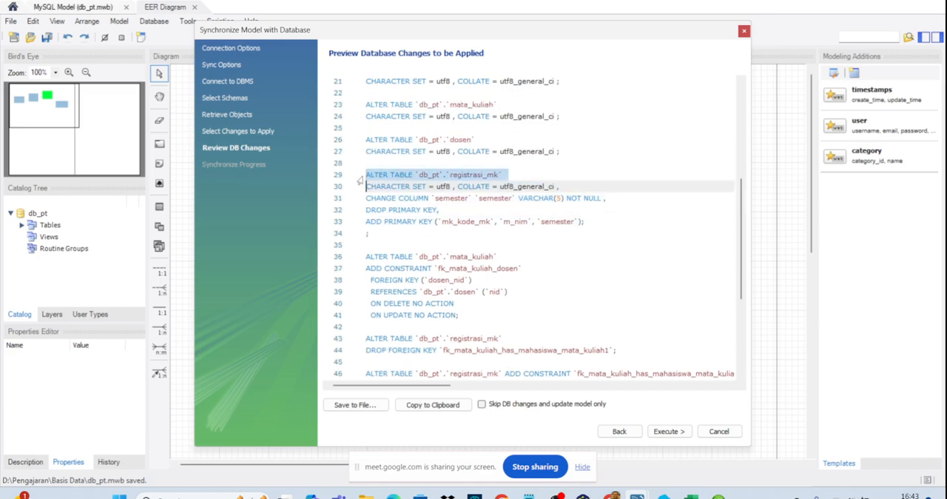
left_click_drag(637, 236, 366, 176)
- Execute the synchronization script, close the wizard, and save the db_pt model
left_click(671, 432)
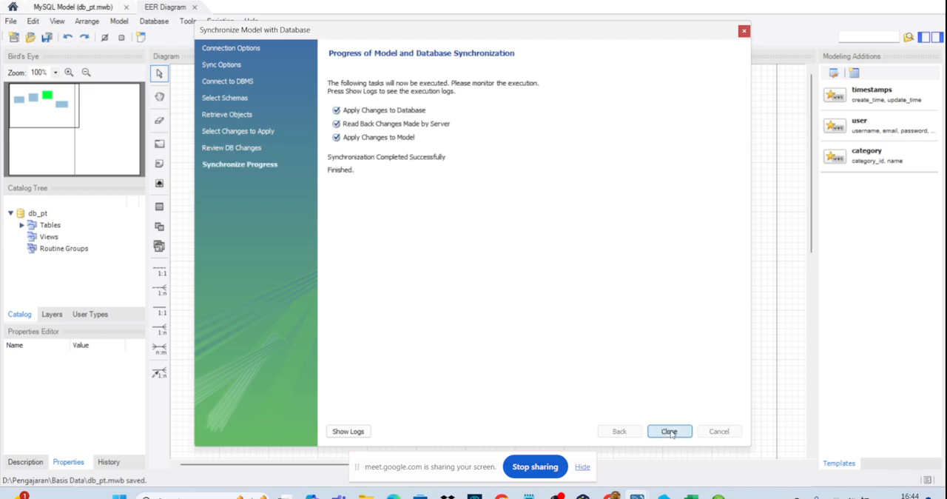
left_click(669, 431)
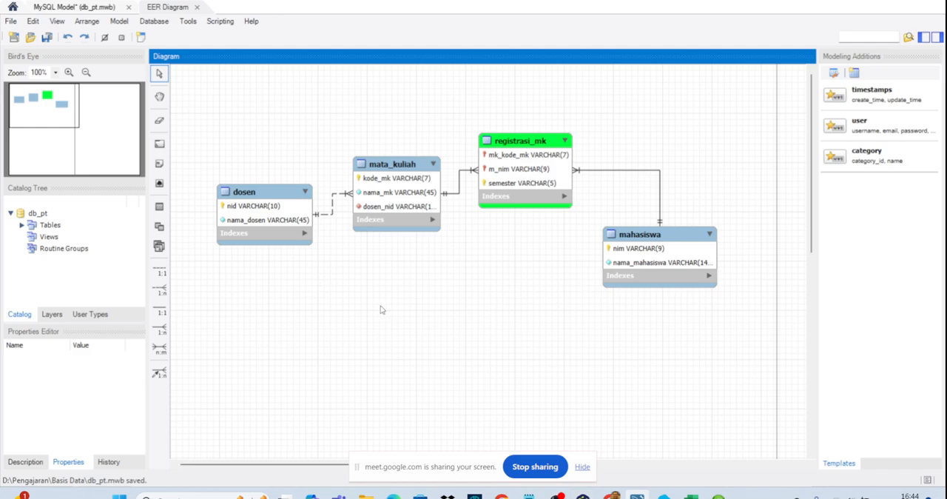
key("ctrl+s")
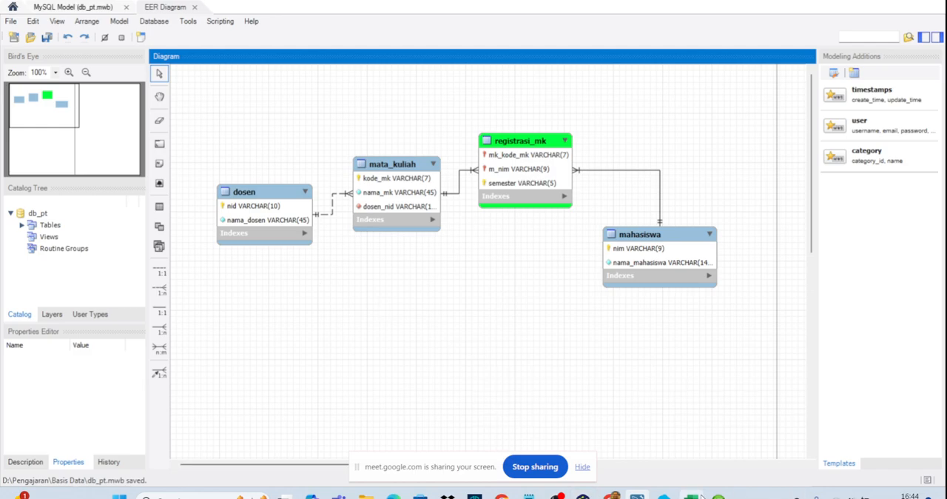
- Switch to HeidiSQL and save the pending registrasi_mk row for semester 20241
left_click(718, 494)
left_click(329, 96)
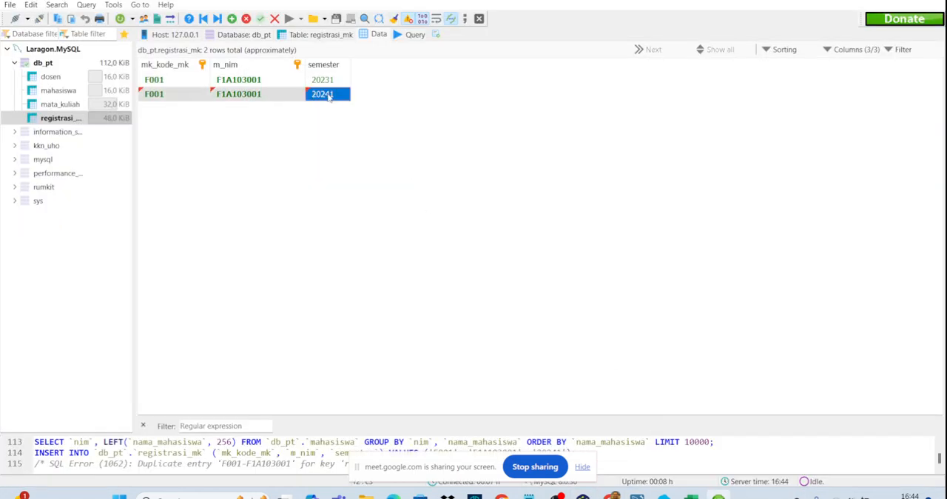
left_click(336, 127)
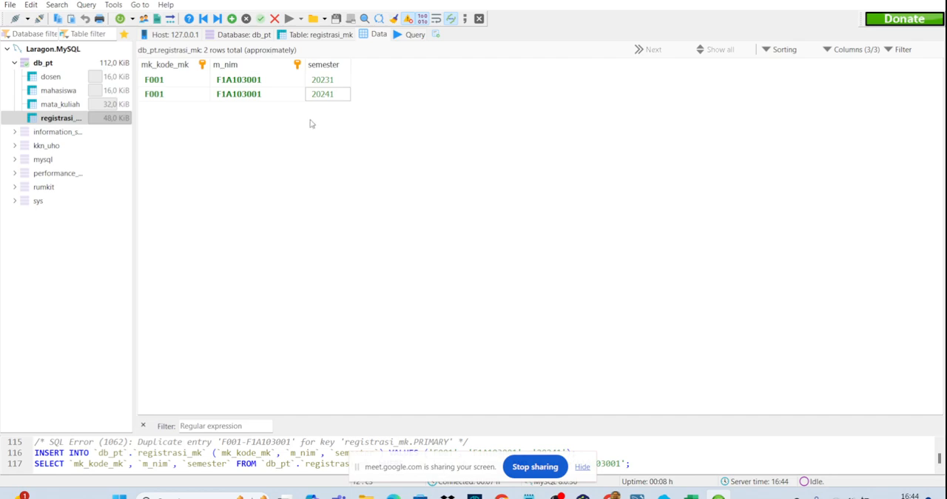
- Reopen the registrasi_mk table and look at its column definitions and keys
left_click(178, 80)
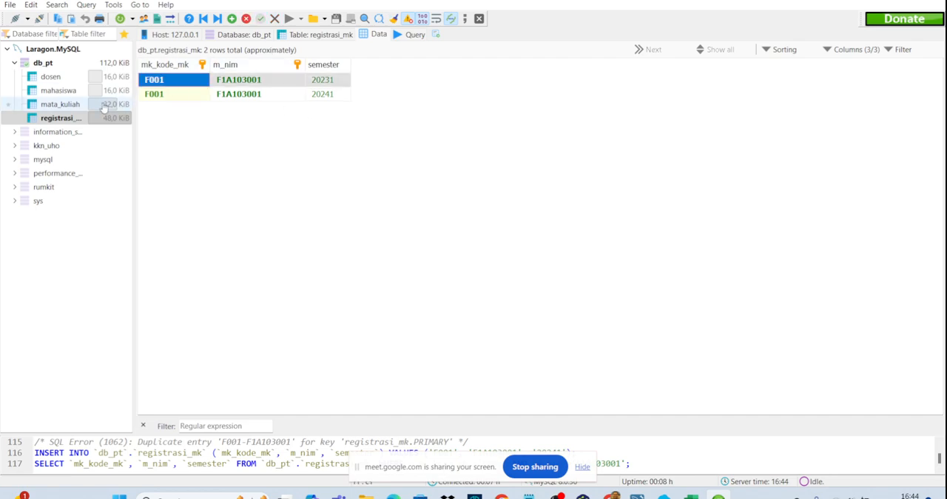
left_click(61, 104)
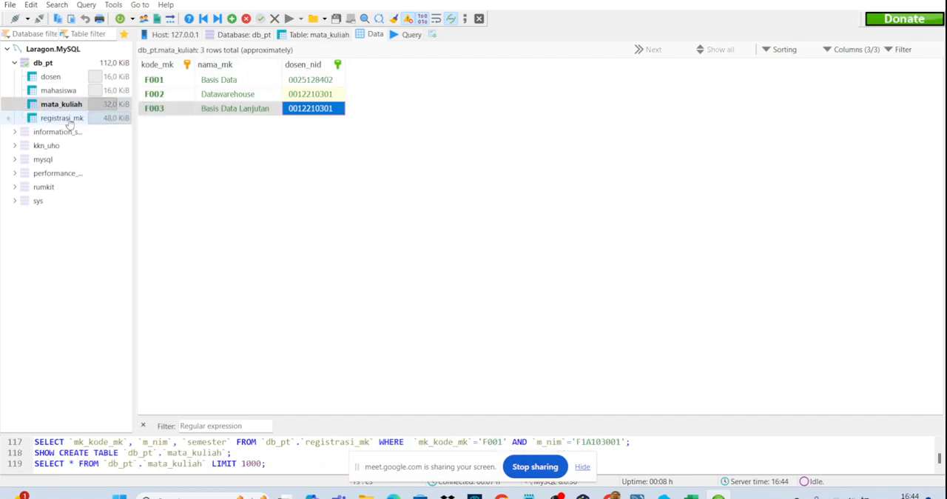
left_click(62, 119)
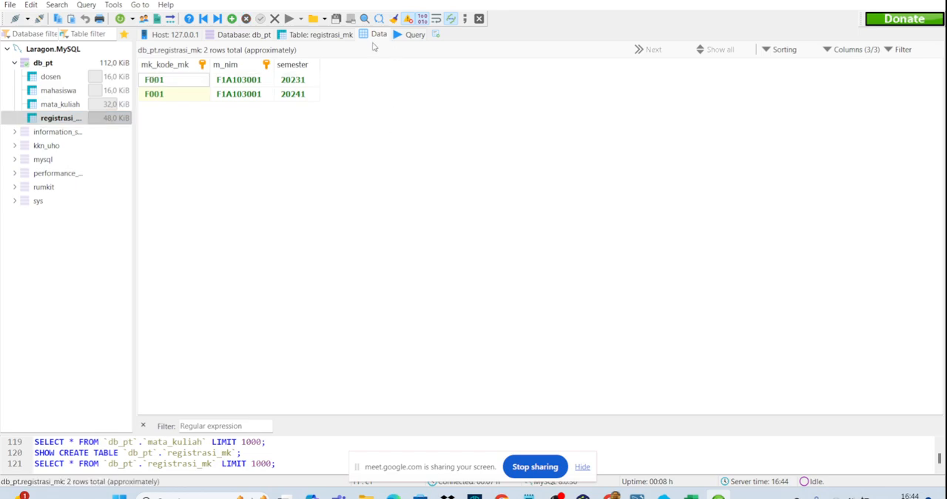
left_click(307, 37)
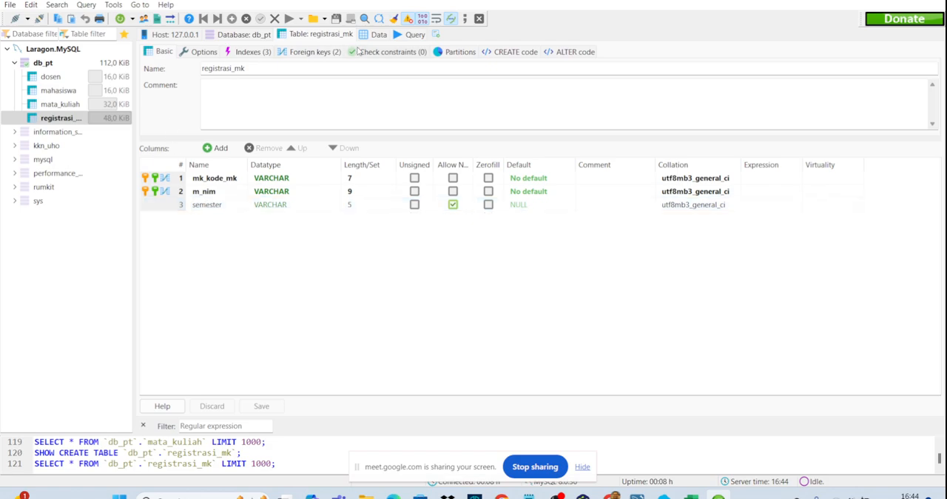
- Refresh the db_pt database and check which registrasi_mk columns belong to the primary key
left_click(43, 63)
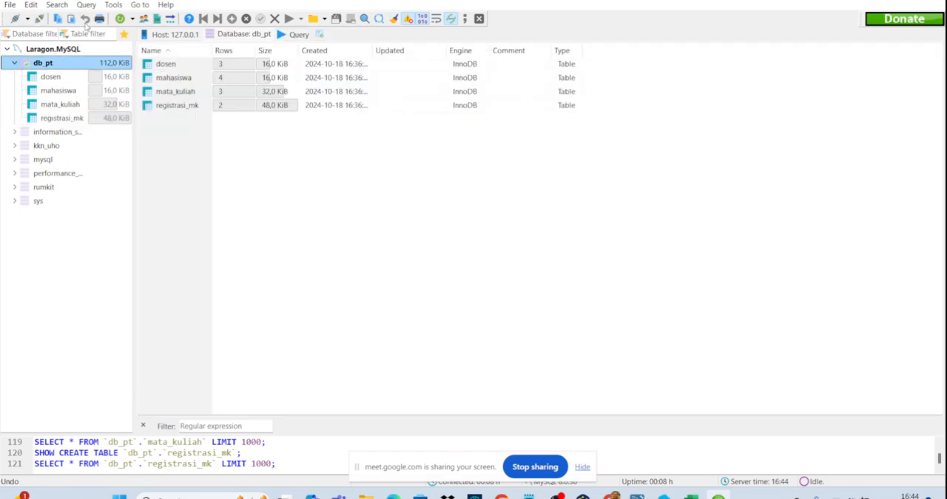
left_click(120, 19)
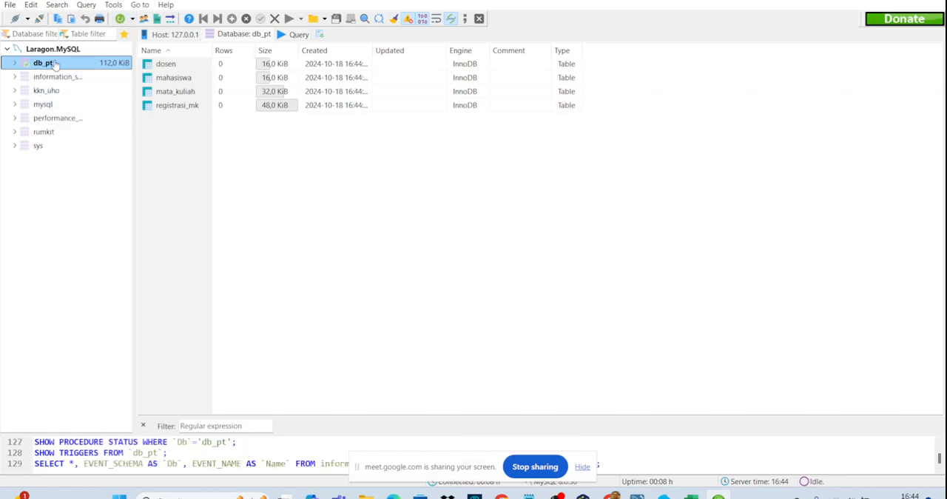
left_click(15, 63)
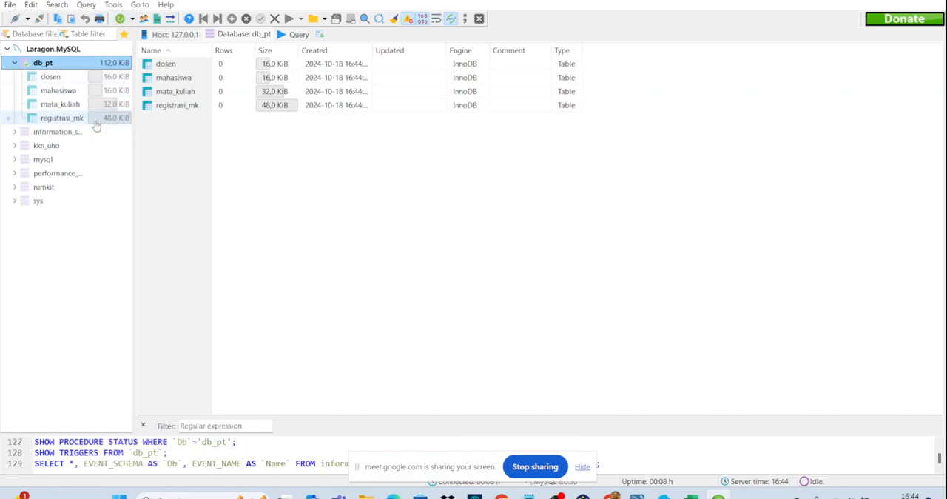
left_click(75, 119)
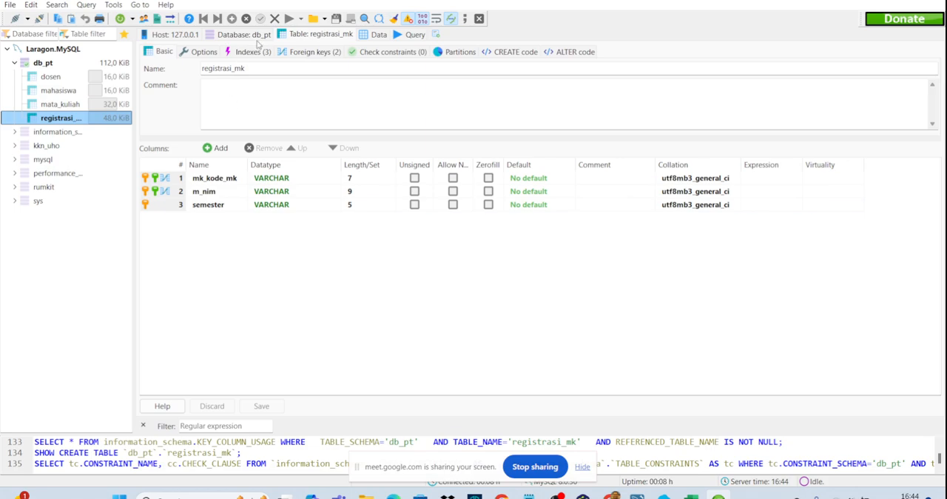
- Try to change the semester of the second registrasi_mk row to 20231, duplicating the first row's key
left_click(377, 35)
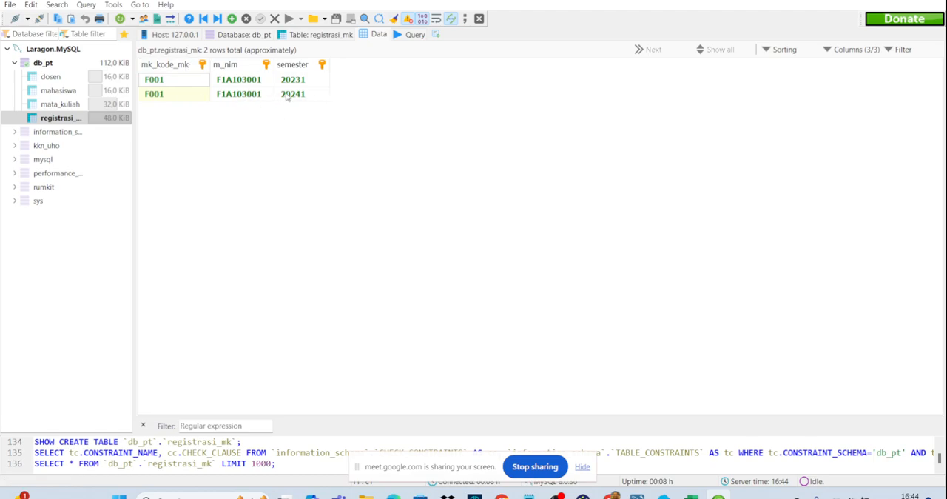
double_click(285, 94)
left_click(323, 95)
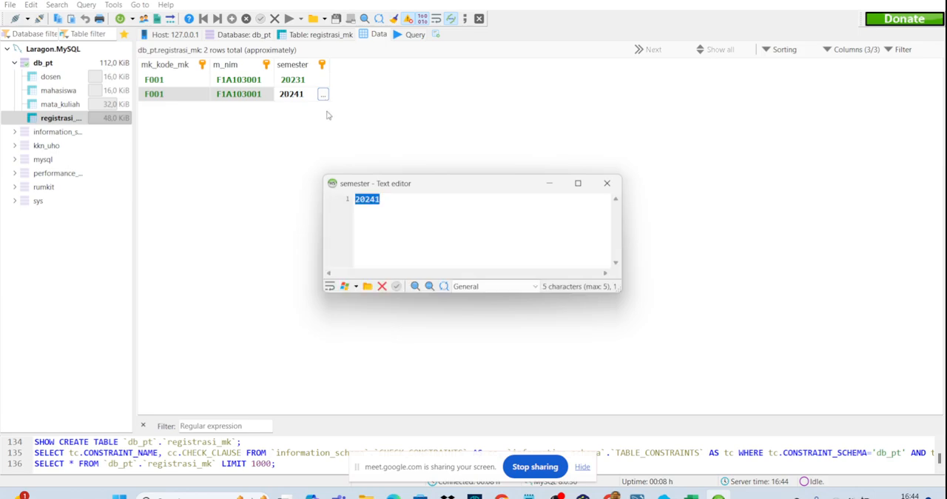
left_click(375, 200)
left_click(606, 183)
left_click(500, 239)
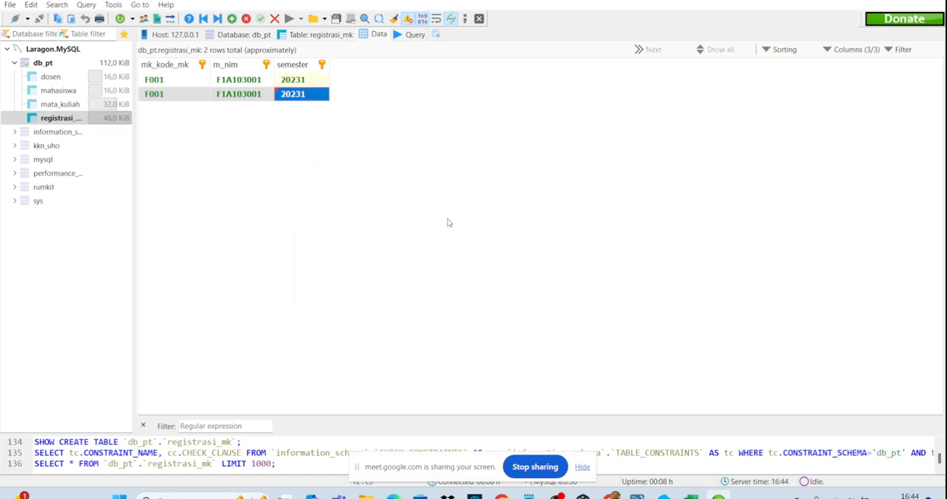
left_click(278, 79)
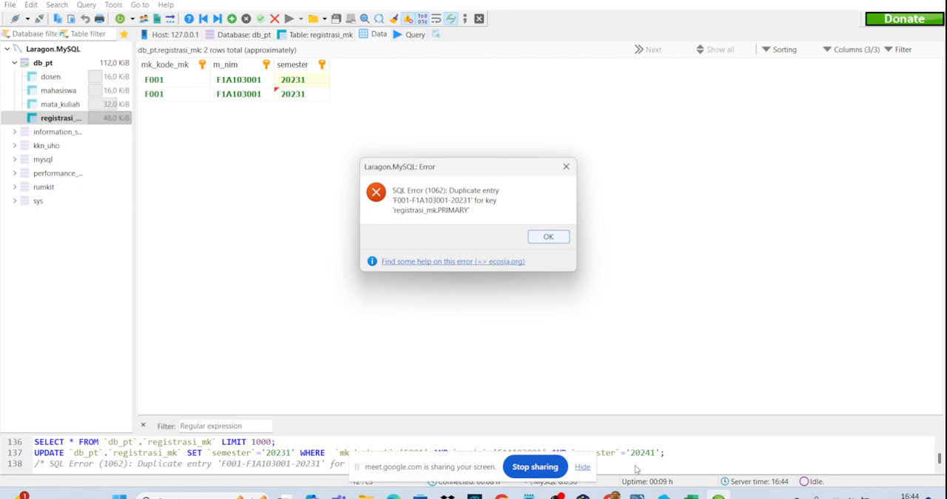
mouse_move(583, 495)
left_click(548, 237)
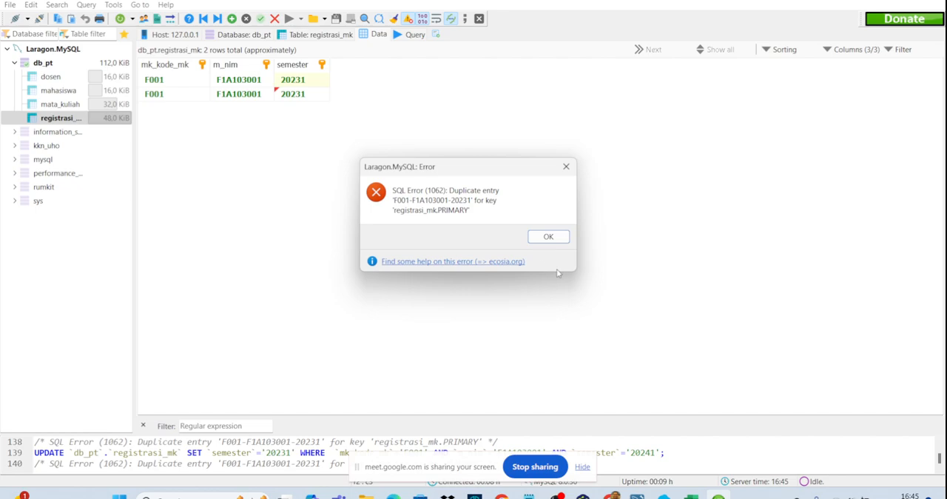
left_click(549, 237)
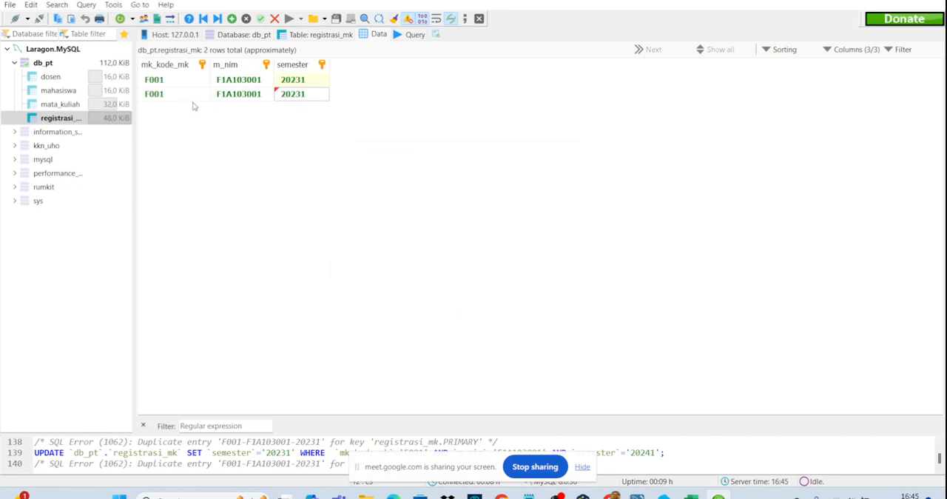
- Set the second registrasi_mk row's semester back to 20241 and apply the value
double_click(291, 95)
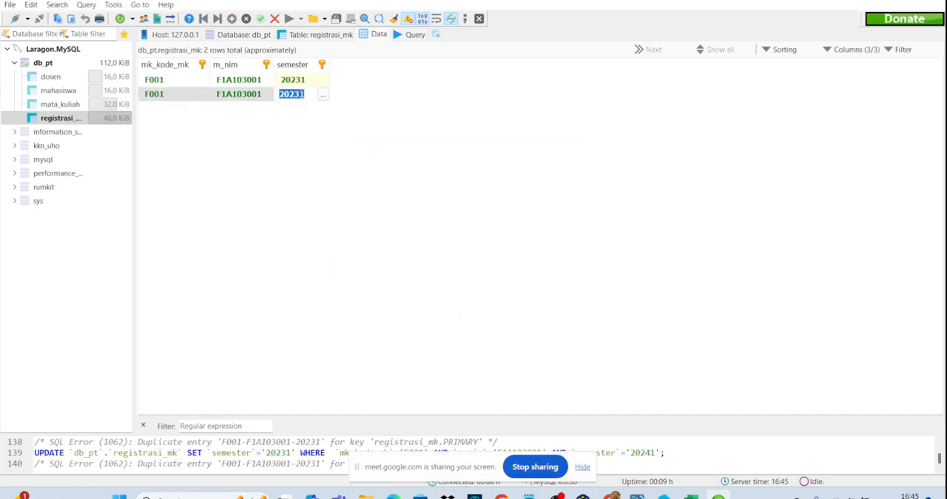
left_click(323, 95)
left_click(390, 209)
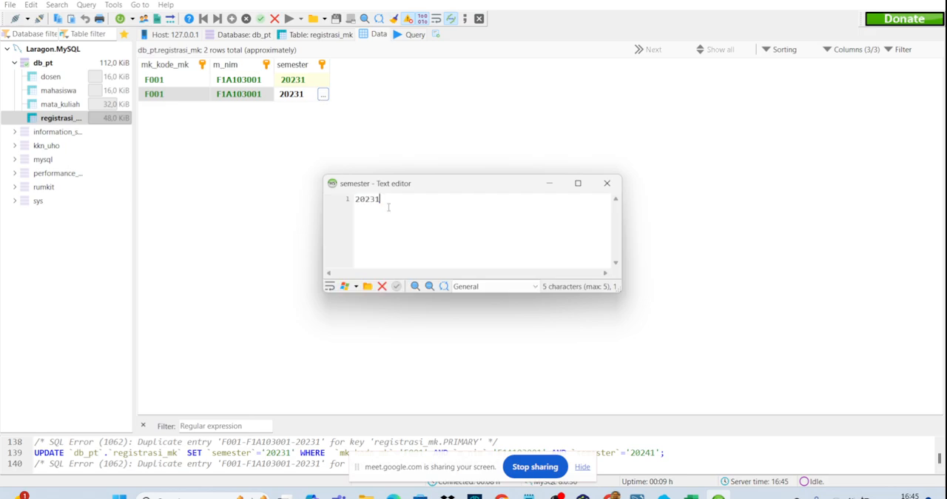
left_click_drag(375, 202, 361, 202)
key("BackSpace")
type("43")
key("BackSpace")
key("BackSpace")
type("23")
key("BackSpace")
type("4")
left_click(397, 285)
left_click(345, 140)
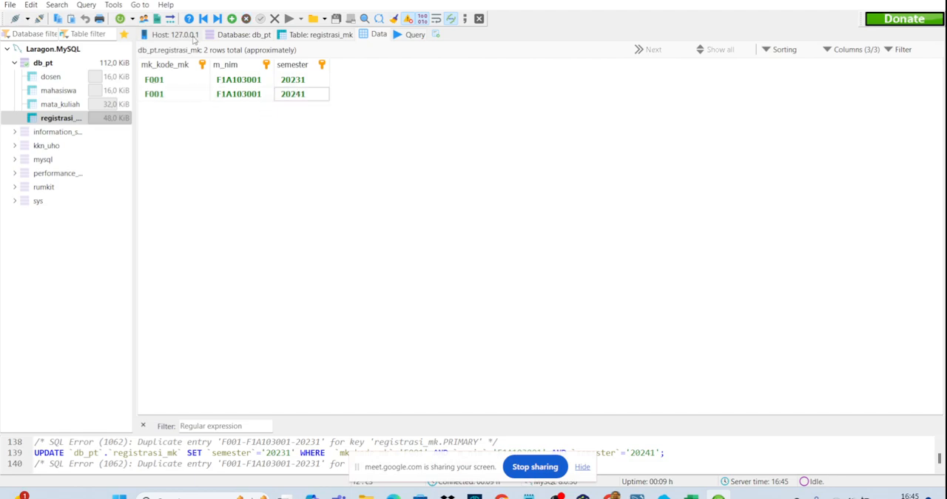
- Look through the data of the mata_kuliah, mahasiswa and dosen tables, and refresh mata_kuliah
left_click(64, 108)
left_click(62, 91)
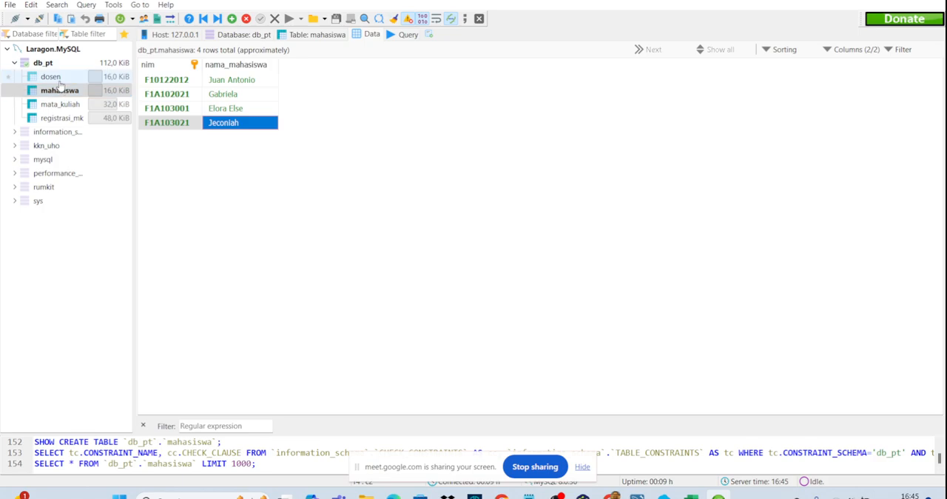
left_click(57, 78)
left_click(259, 194)
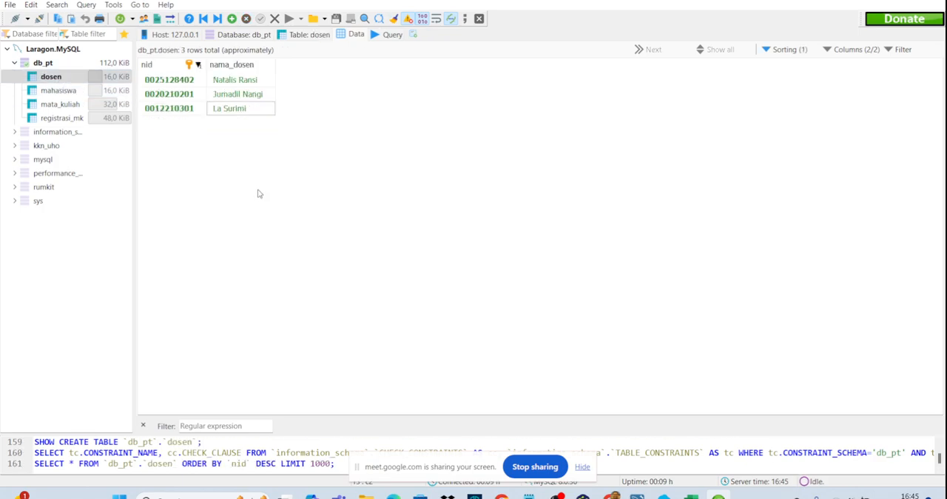
left_click(61, 105)
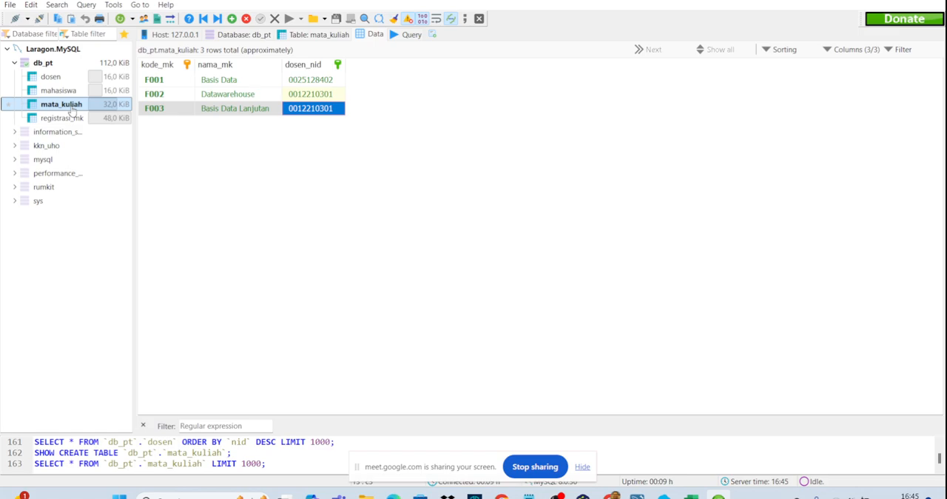
right_click(72, 108)
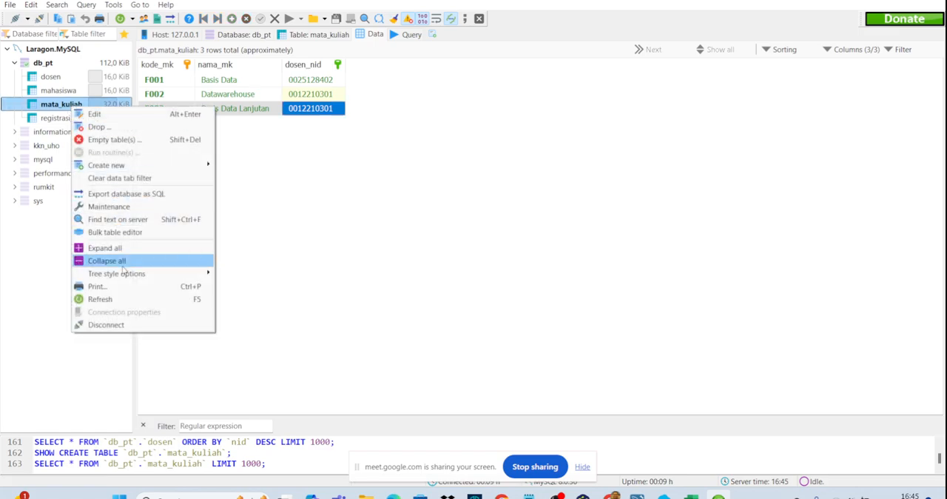
left_click(127, 299)
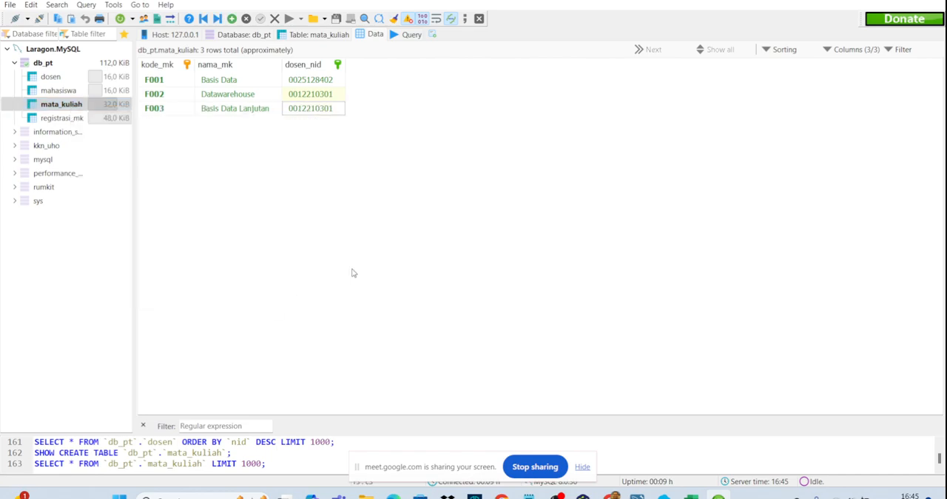
- Switch to MySQL Workbench, open the mata_kuliah table for editing and add a column named sks
key("alt+Tab")
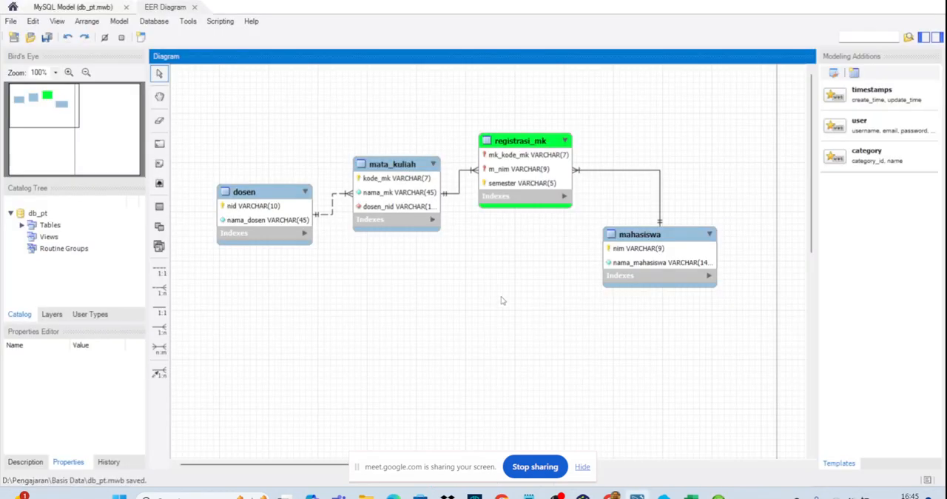
left_click(396, 161)
double_click(396, 161)
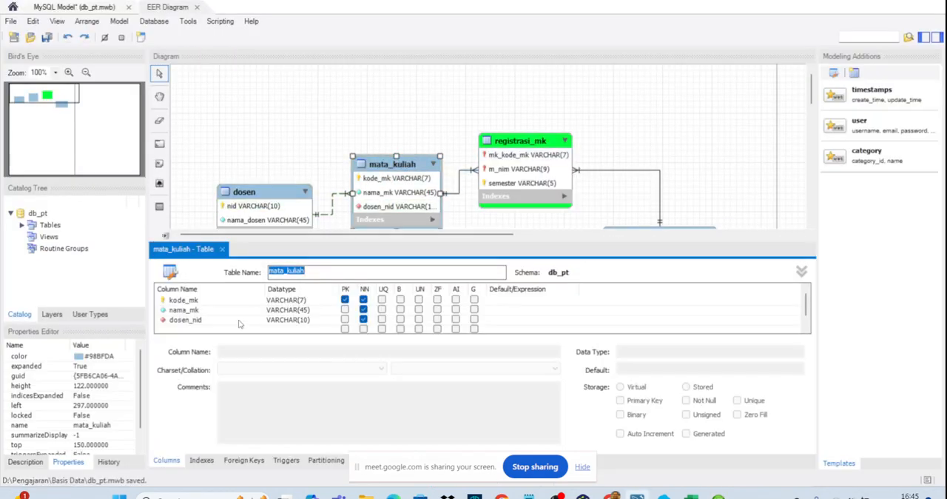
left_click(190, 329)
type("sks")
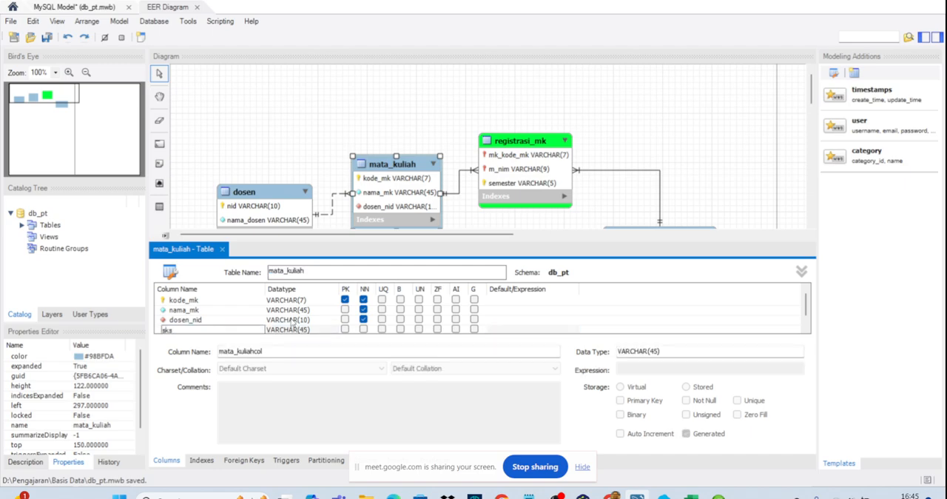
- Try to assign the INT datatype to the newly added mata_kuliah column
double_click(296, 331)
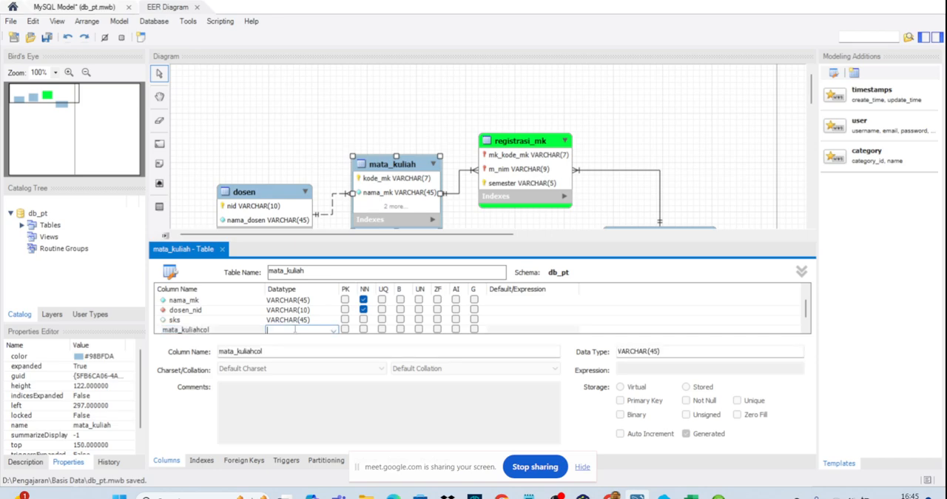
type("INT")
key("Return")
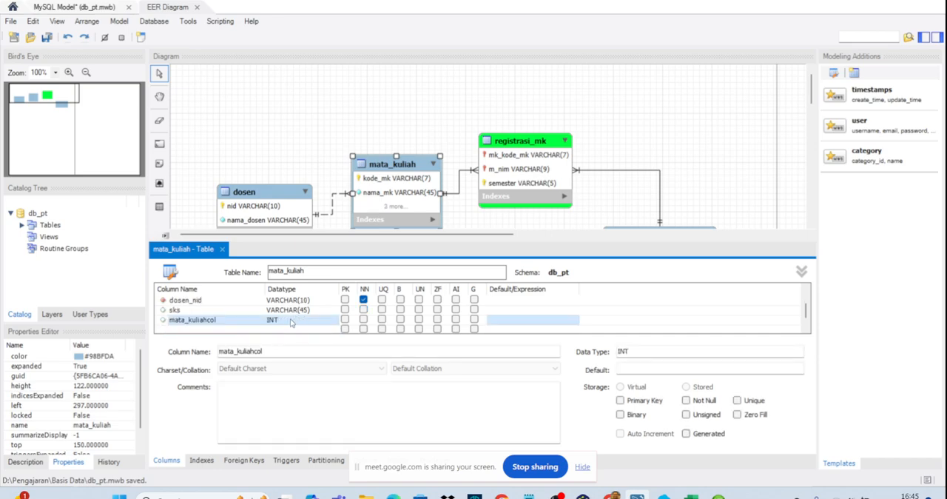
double_click(291, 321)
type("int")
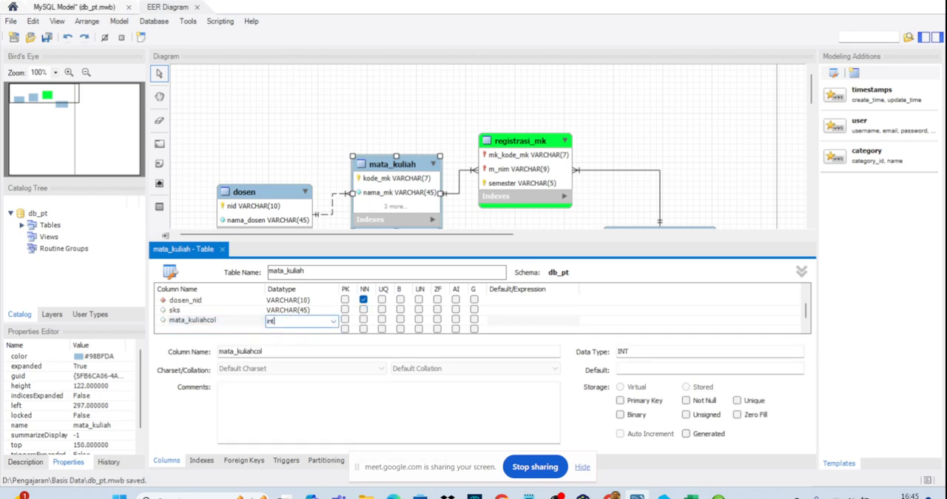
- Set the datatype of the sks column to INT
left_click(289, 312)
double_click(288, 311)
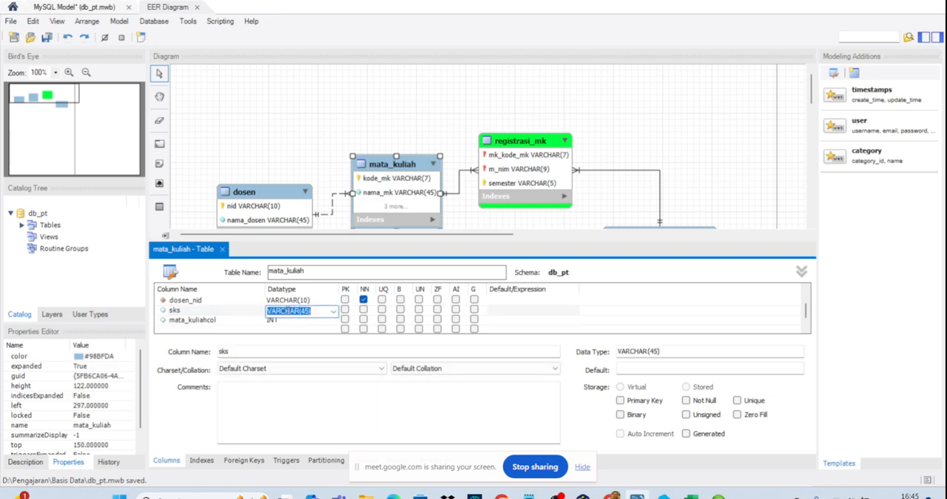
type("int")
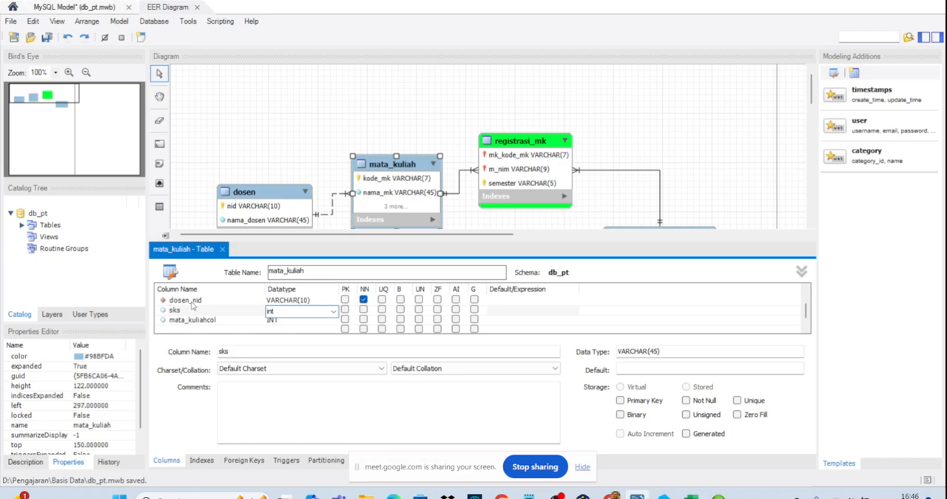
left_click(189, 302)
- Delete the extra mata_kuliahcol column from the mata_kuliah table
left_click(175, 320)
right_click(166, 318)
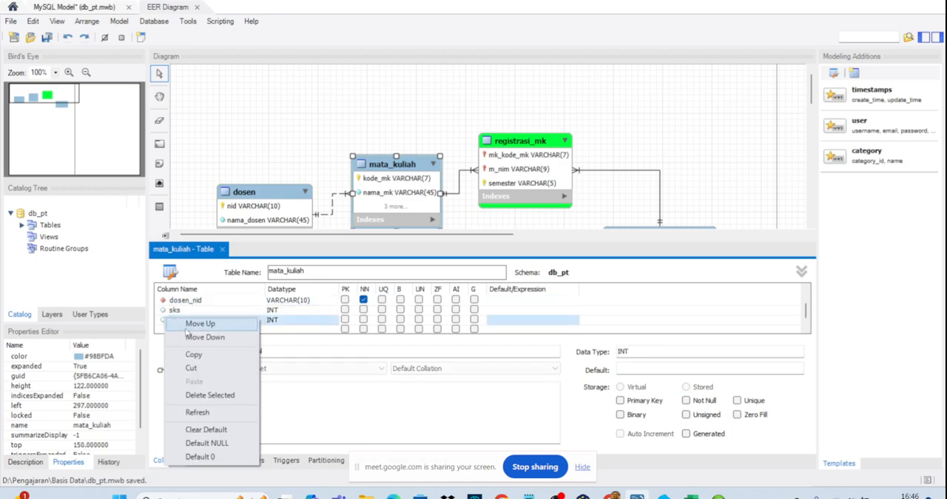
left_click(218, 395)
left_click(285, 153)
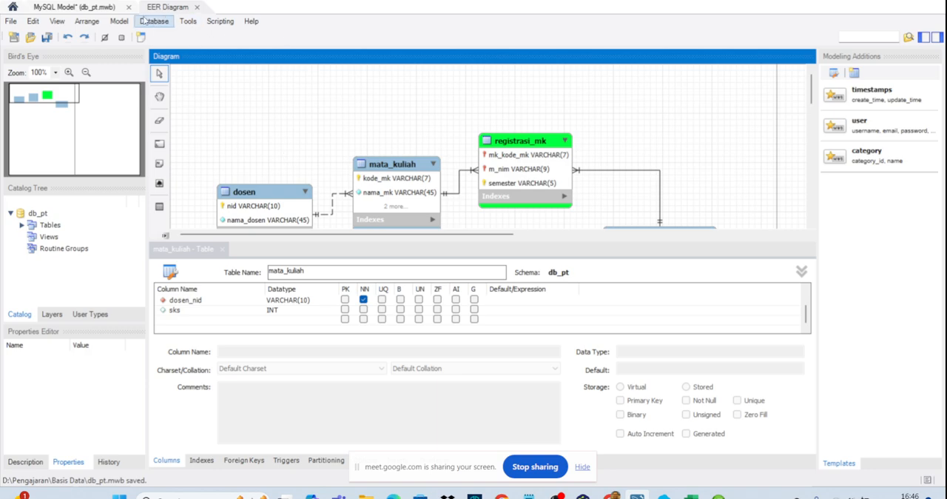
- Start synchronizing the model with the database using the default connection and options, and advance to the change script preview
left_click(154, 21)
left_click(288, 136)
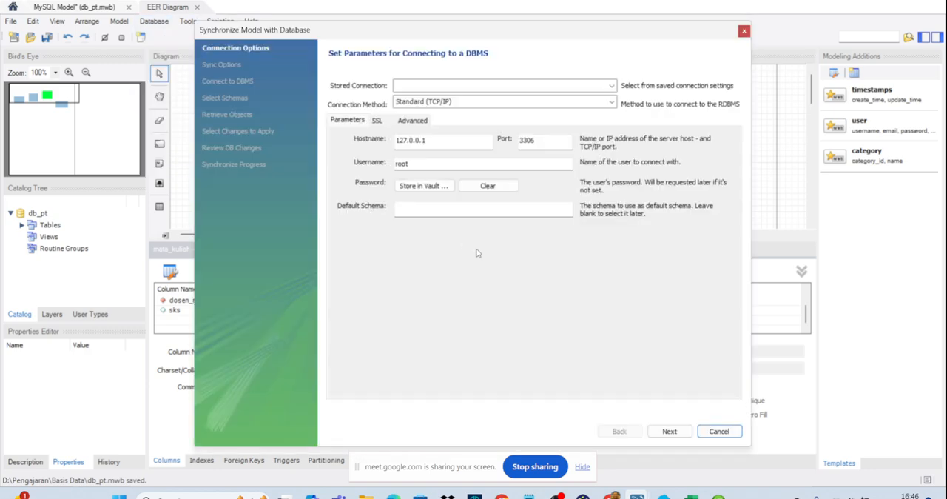
left_click(665, 432)
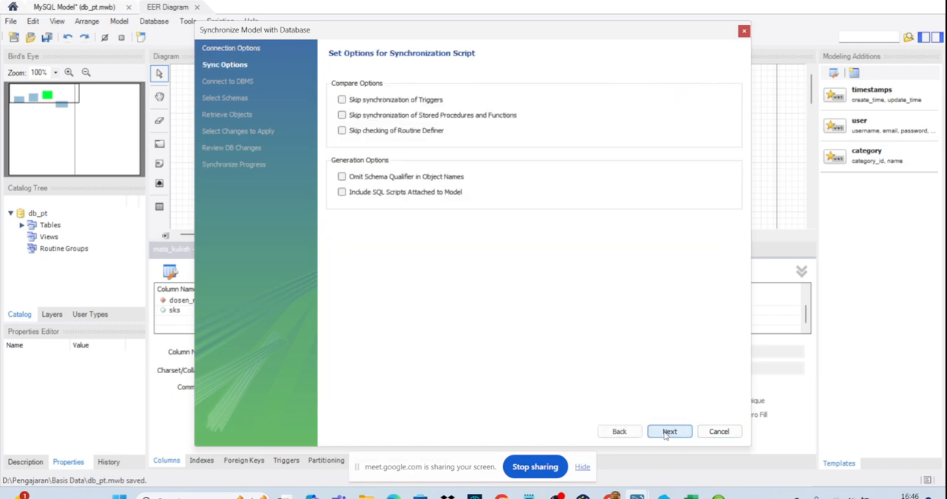
left_click(665, 434)
left_click(665, 433)
left_click(665, 434)
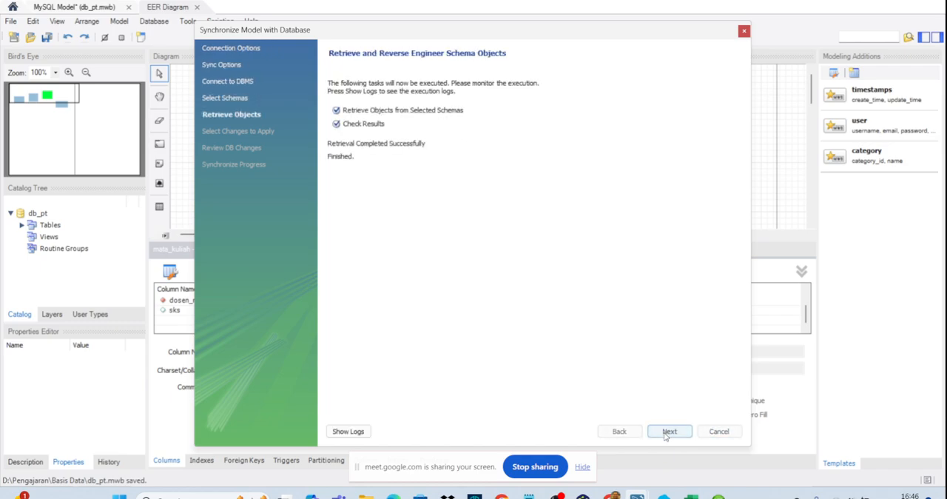
left_click(665, 434)
left_click(665, 434)
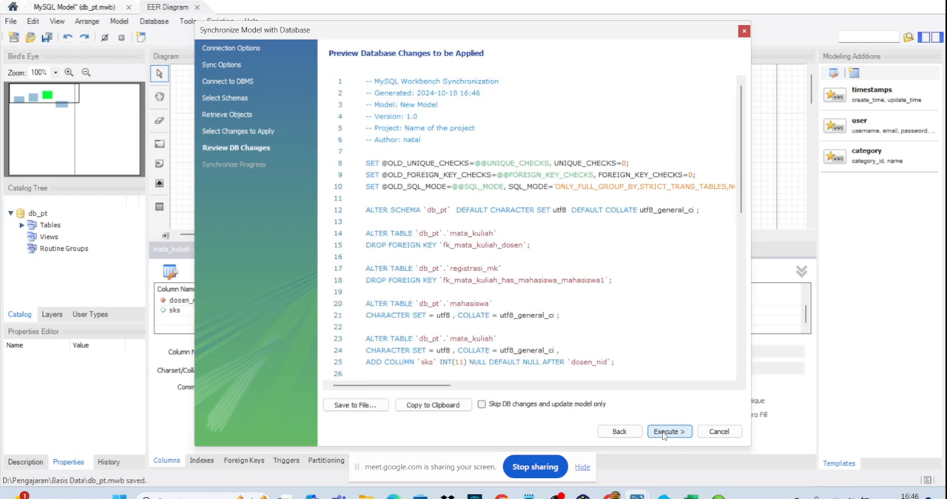
- Review the ADD COLUMN statement for sks in the script, execute the synchronization and close the wizard
scroll(646, 373, "down", 10)
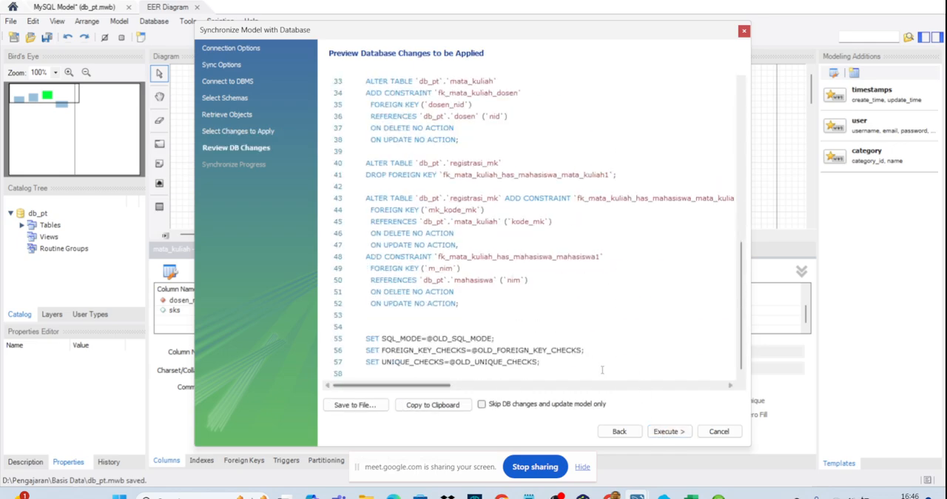
scroll(537, 181, "up", 7)
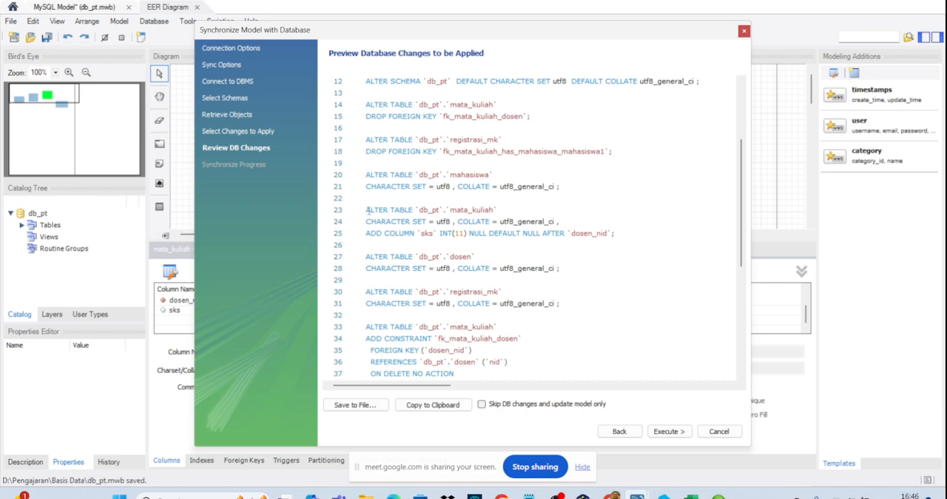
left_click_drag(365, 209, 636, 237)
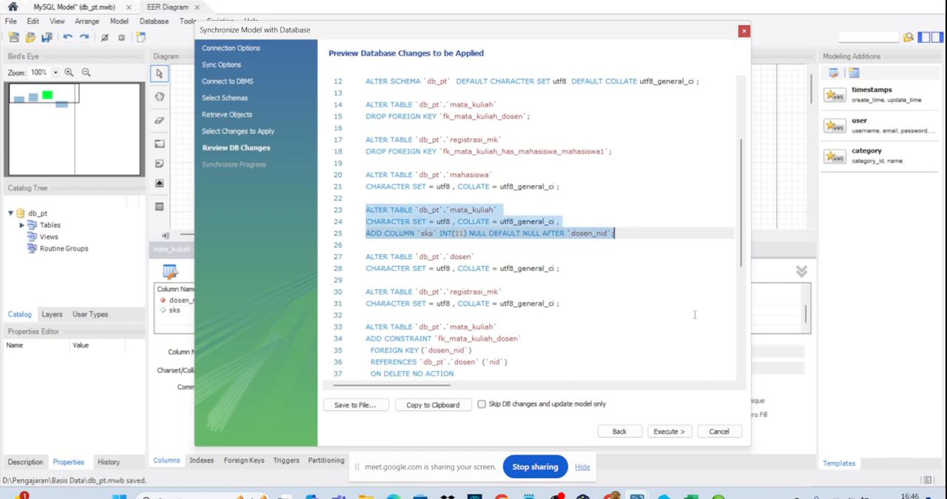
left_click(368, 239)
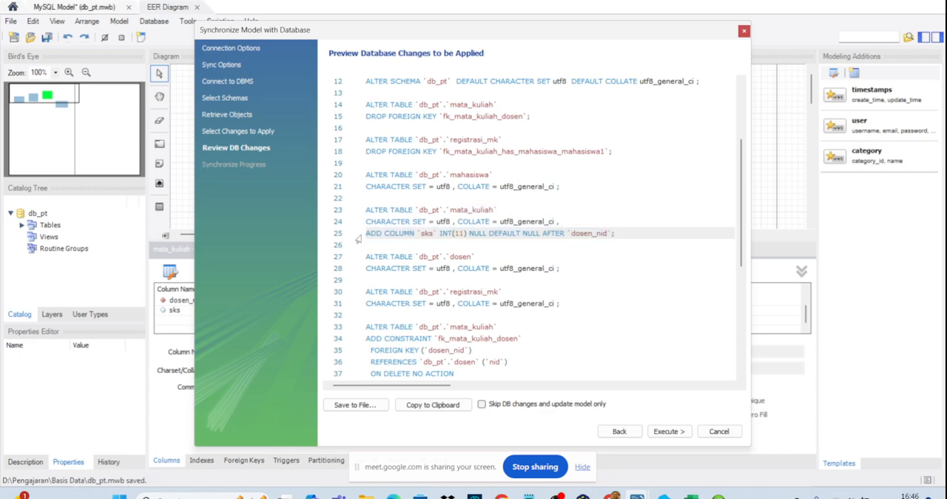
left_click_drag(629, 241, 364, 235)
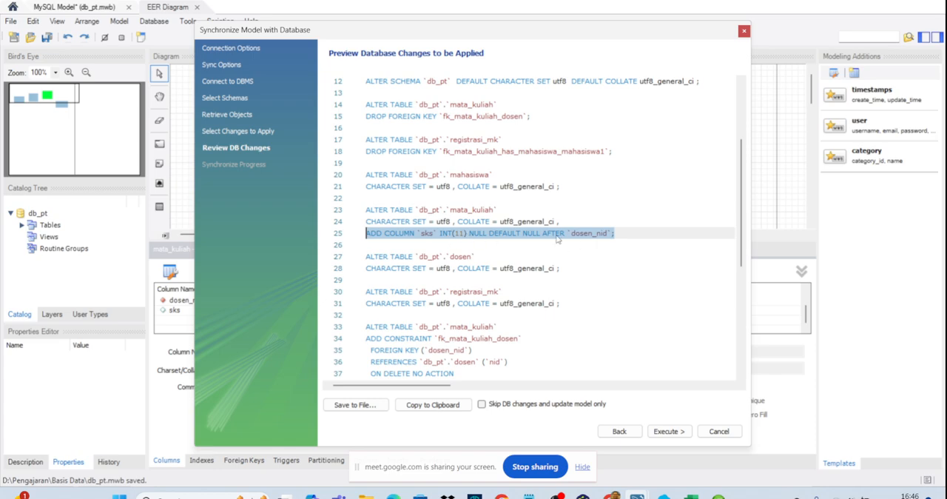
left_click(670, 430)
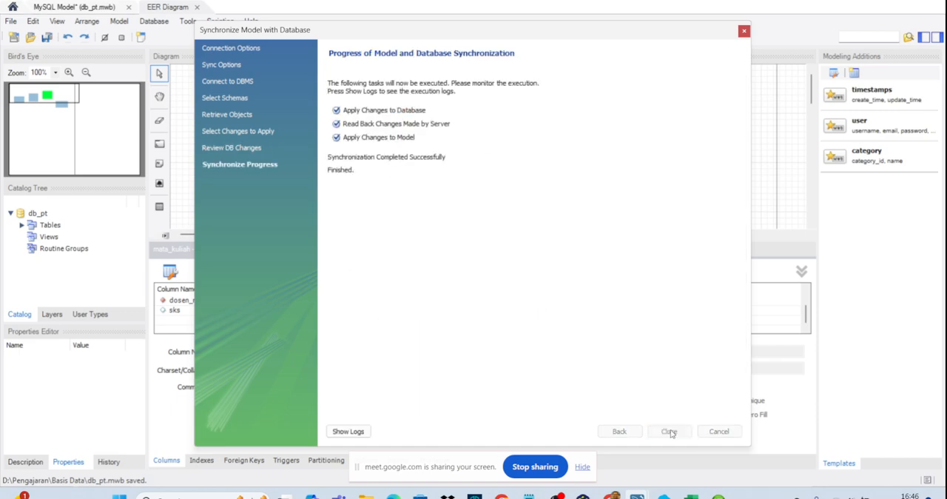
left_click(670, 430)
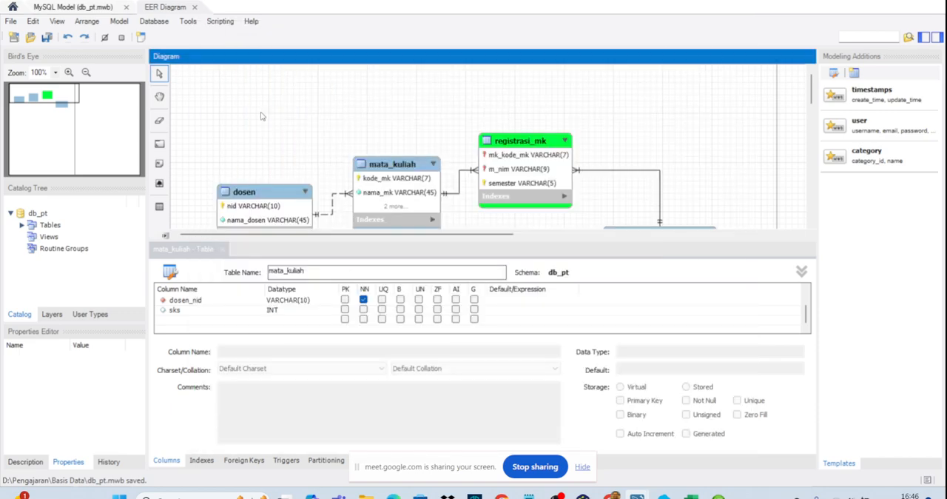
- Open the local database connection and display the rows of the registrasi_mk table in db_pt
left_click(11, 6)
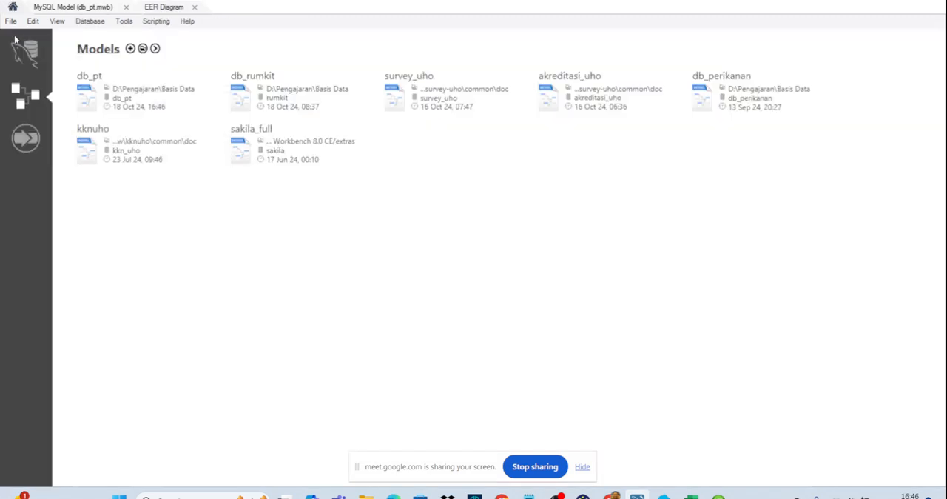
left_click(25, 52)
left_click(119, 303)
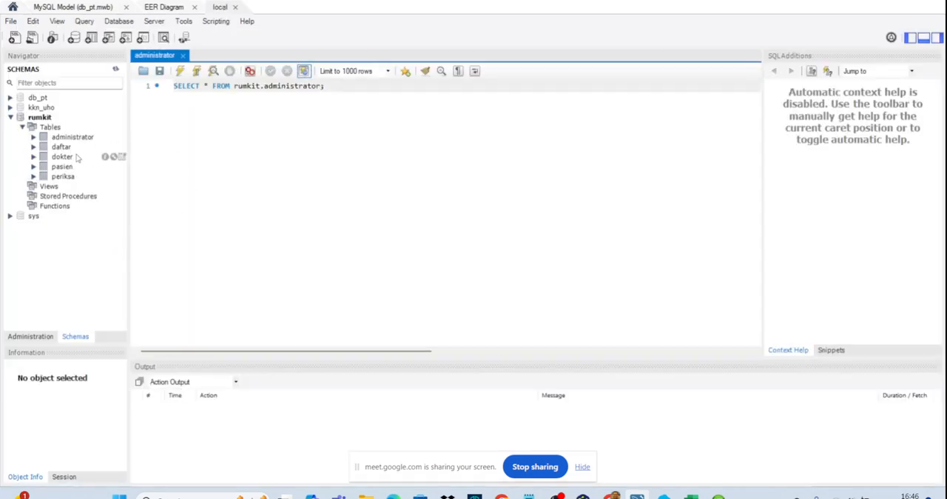
double_click(37, 98)
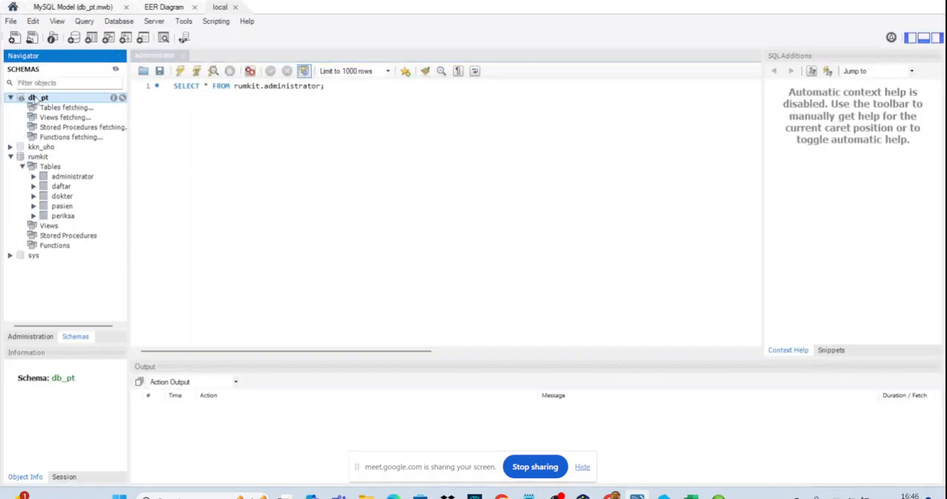
left_click(40, 108)
left_click(23, 108)
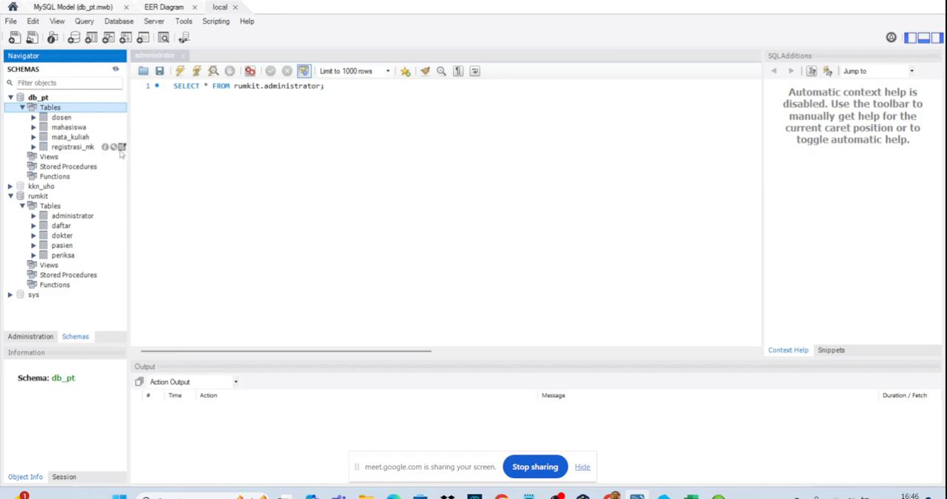
left_click(122, 147)
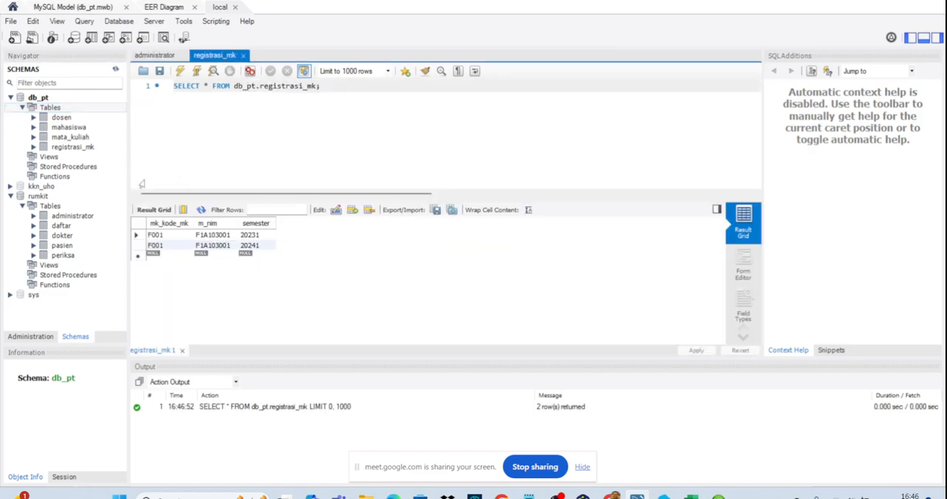
- Display the mata_kuliah rows, set sks to 3 for F001 and F002 and 2 for F003, and apply the changes to the database
left_click(122, 137)
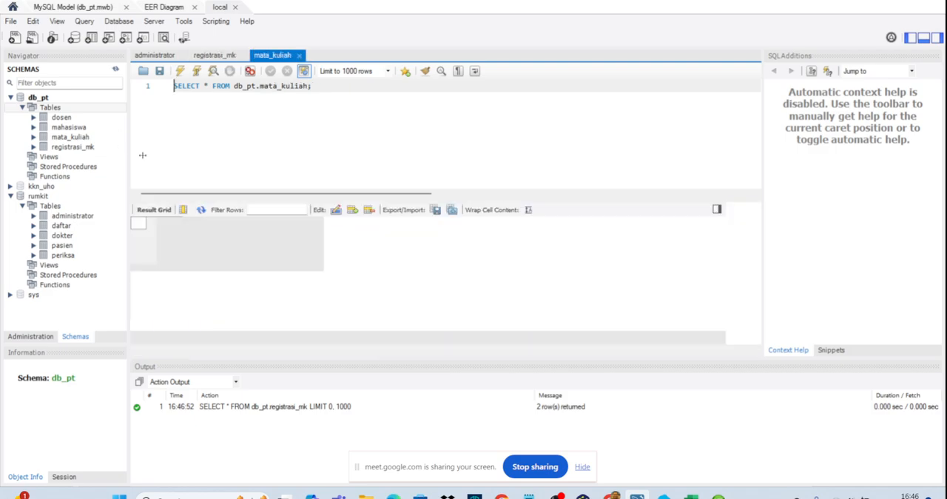
left_click(307, 237)
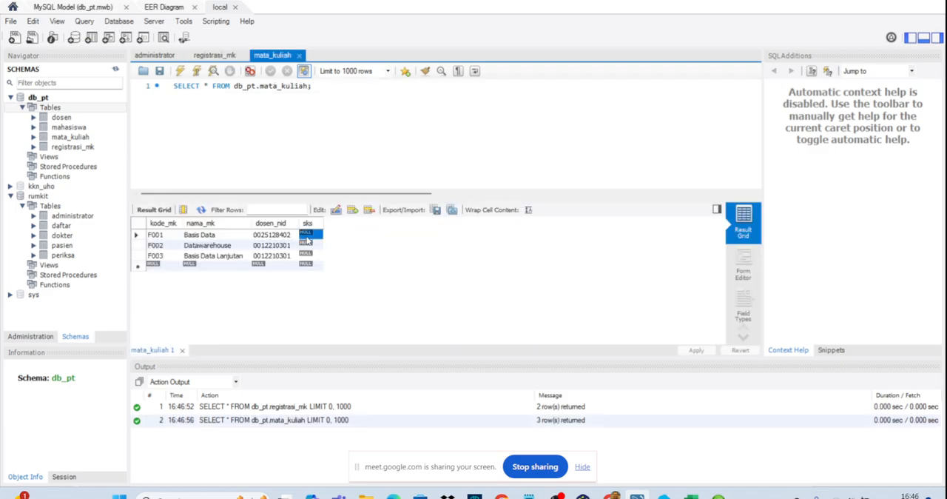
left_click(307, 237)
type("3")
double_click(306, 245)
type("3")
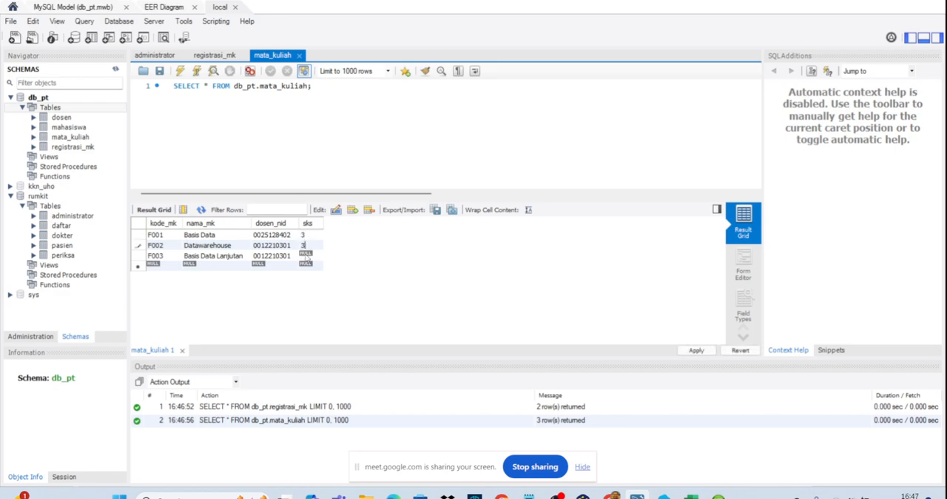
double_click(305, 255)
type("2")
left_click(696, 350)
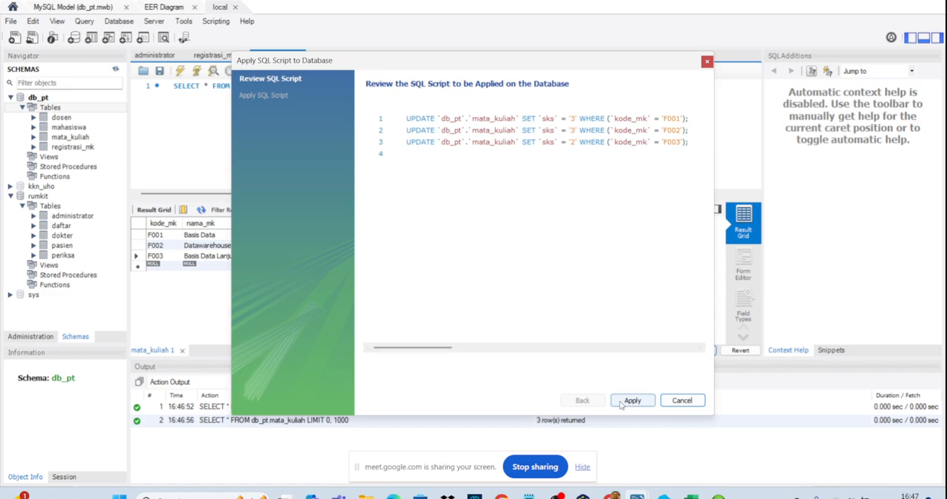
left_click(625, 401)
left_click(625, 401)
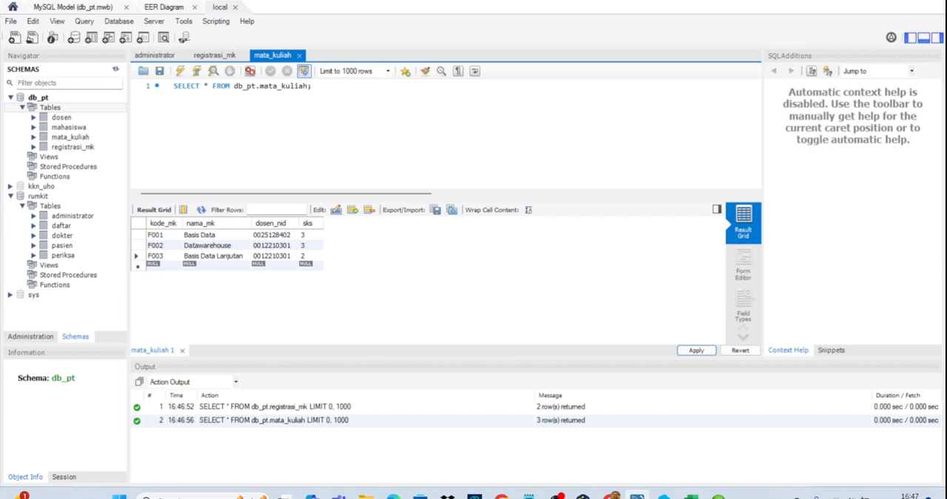
- Examine mata_kuliah in HeidiSQL and the ERD in yEd, and return to the mata_kuliah rows in Workbench
left_click(718, 494)
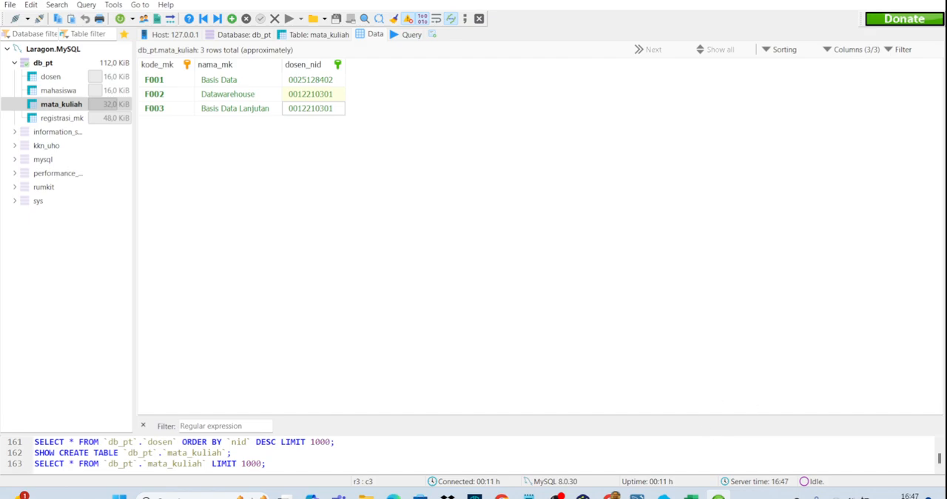
left_click(612, 495)
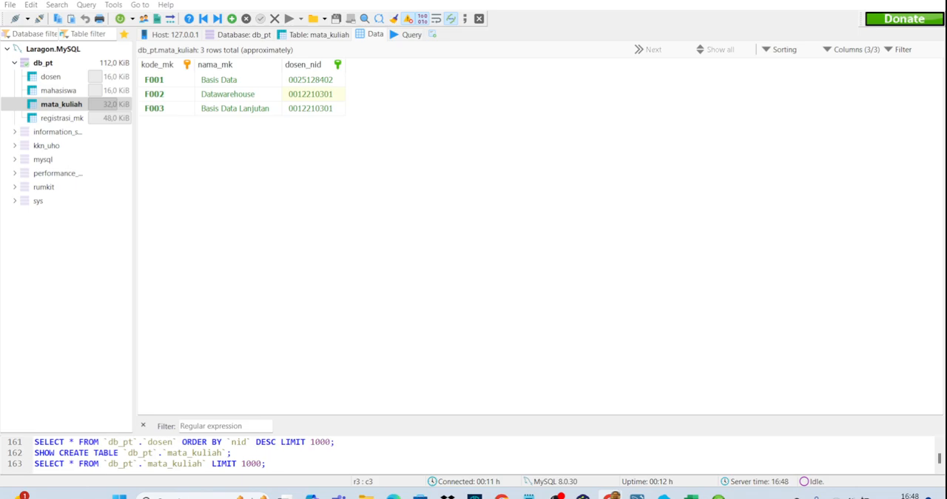
key("alt+Tab")
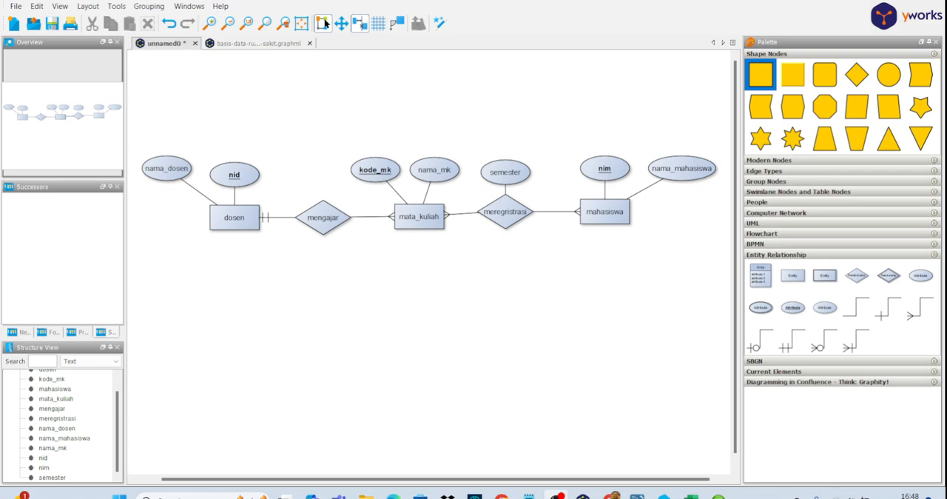
left_click(637, 496)
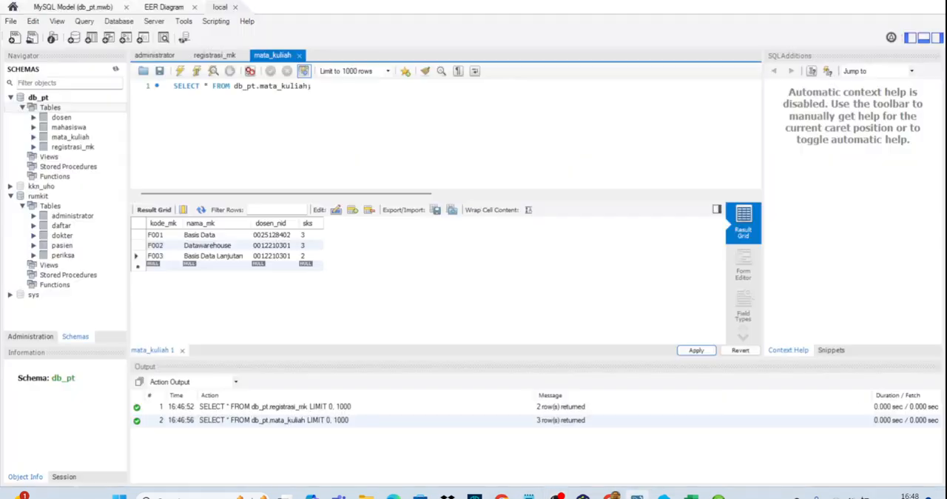
left_click(291, 248)
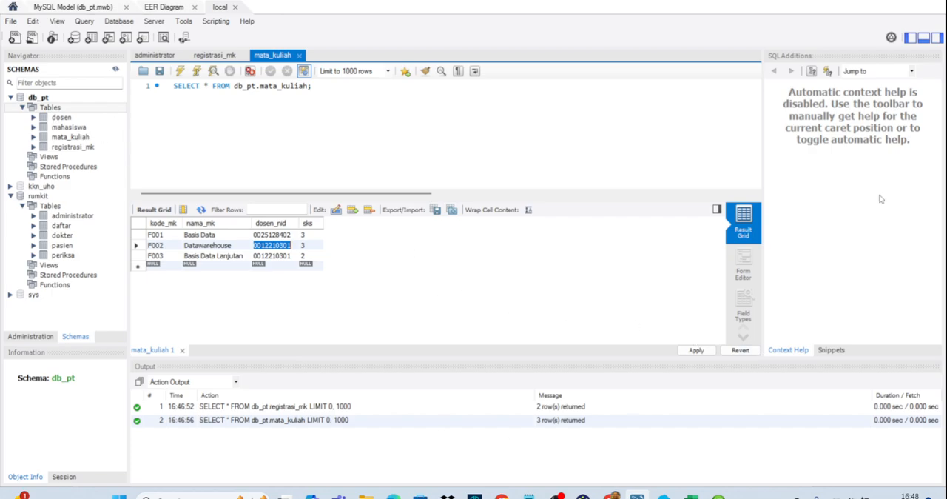
- Dismiss the Acer Purified Voice notification and hide the screen-sharing notice
key("alt+Tab")
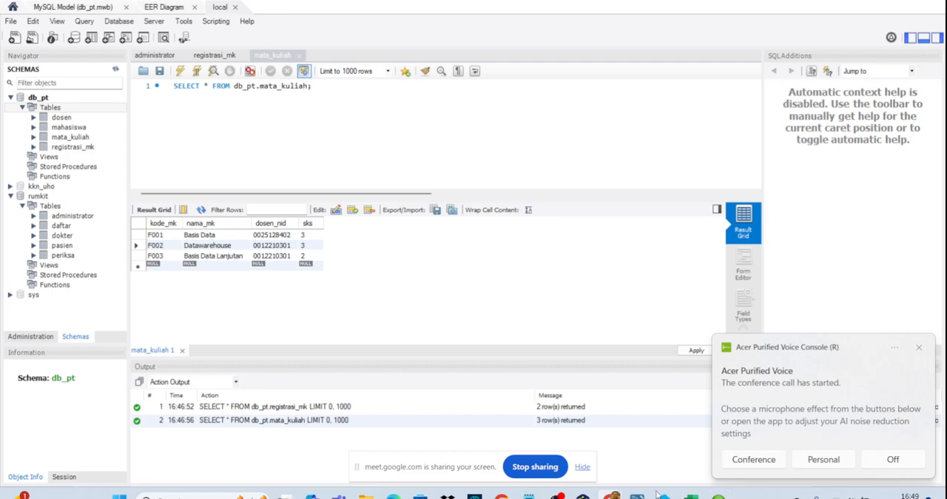
left_click(919, 348)
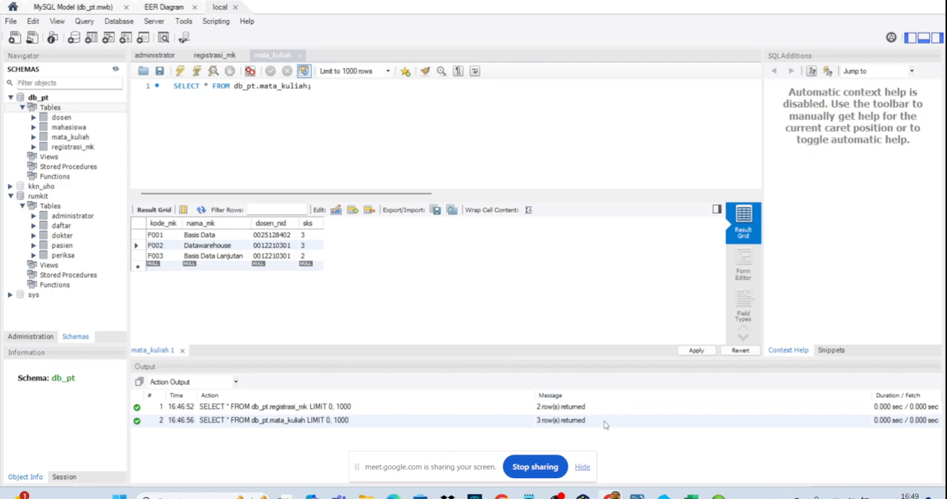
left_click(583, 466)
mouse_move(615, 496)
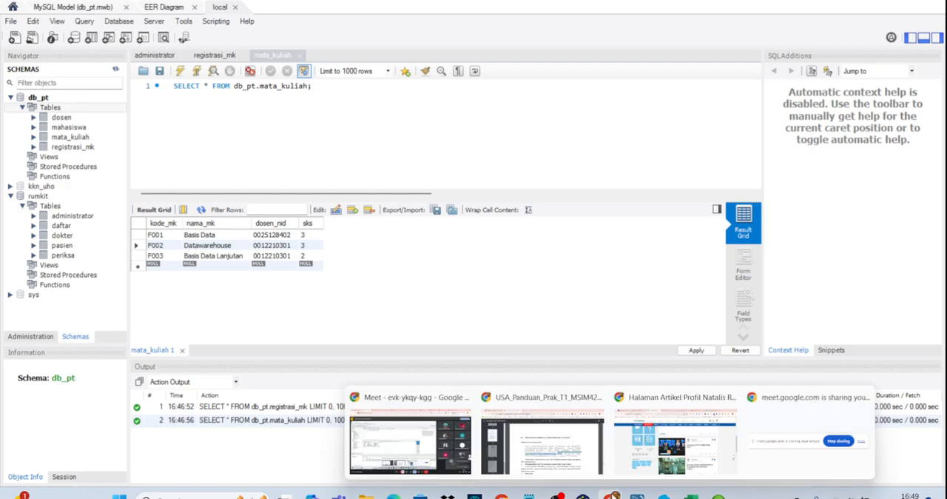
left_click(401, 440)
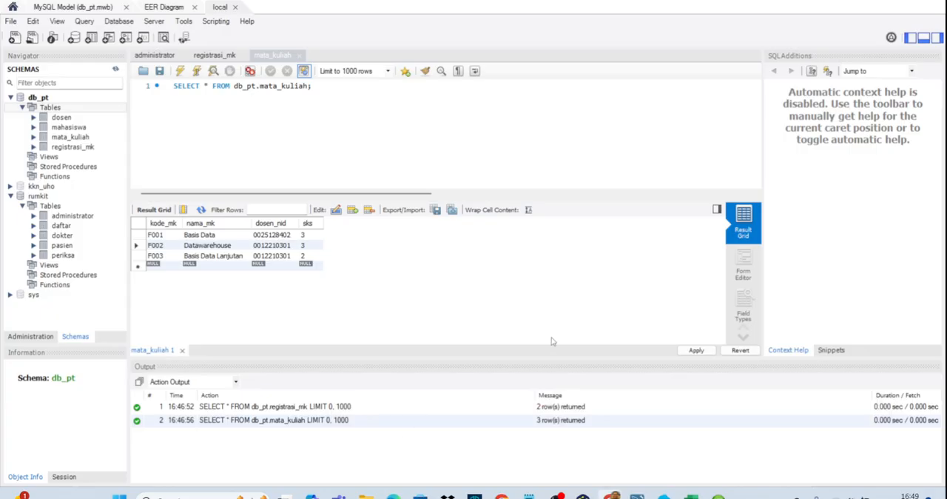
- Return to Workbench and display the rows of the dosen table in db_pt
mouse_move(561, 490)
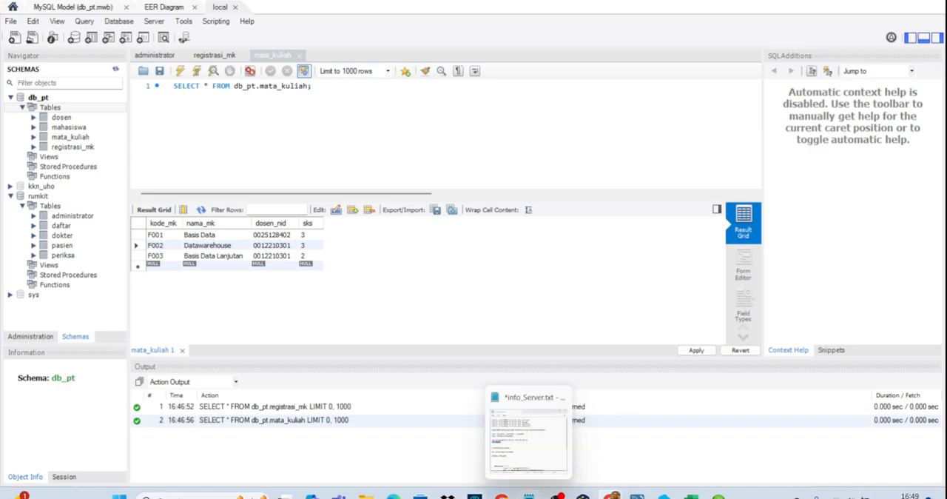
mouse_move(636, 494)
left_click(620, 448)
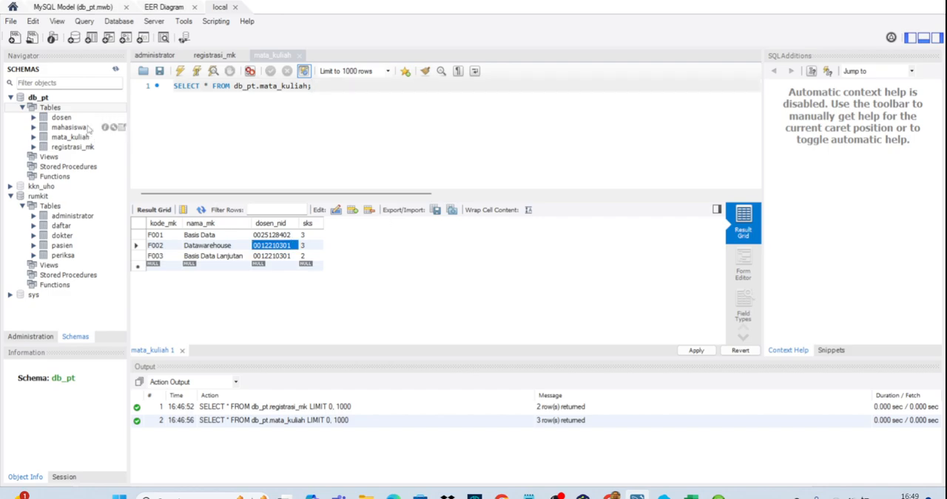
left_click(111, 118)
left_click(123, 117)
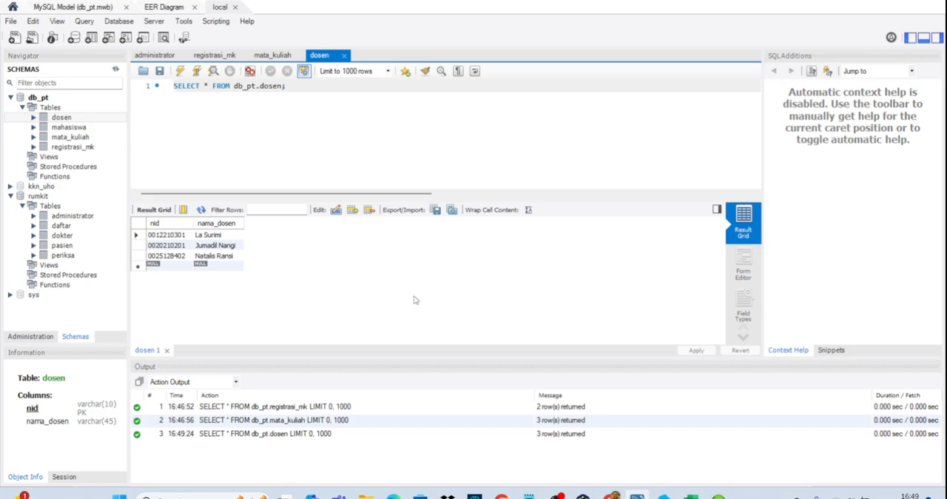
- Examine the entity relationship matrix in the practicum guide PDF in Chrome and the ERD in yEd
mouse_move(583, 496)
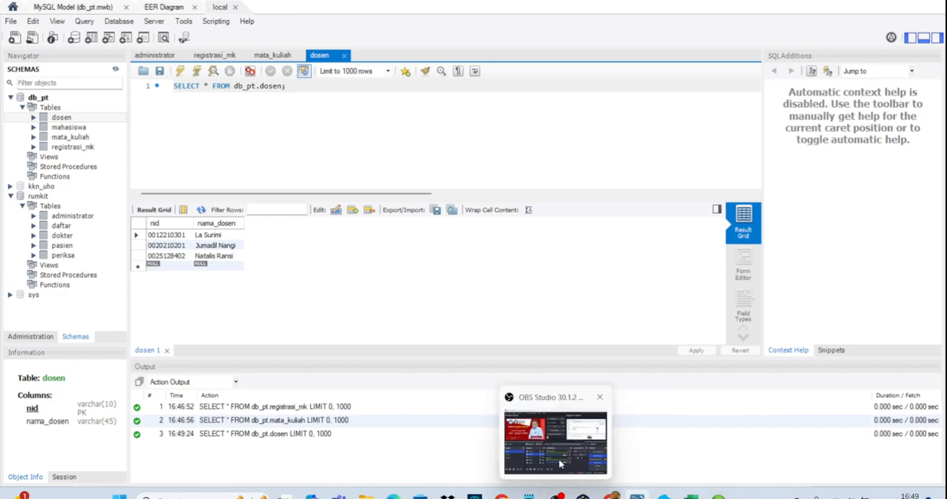
mouse_move(559, 437)
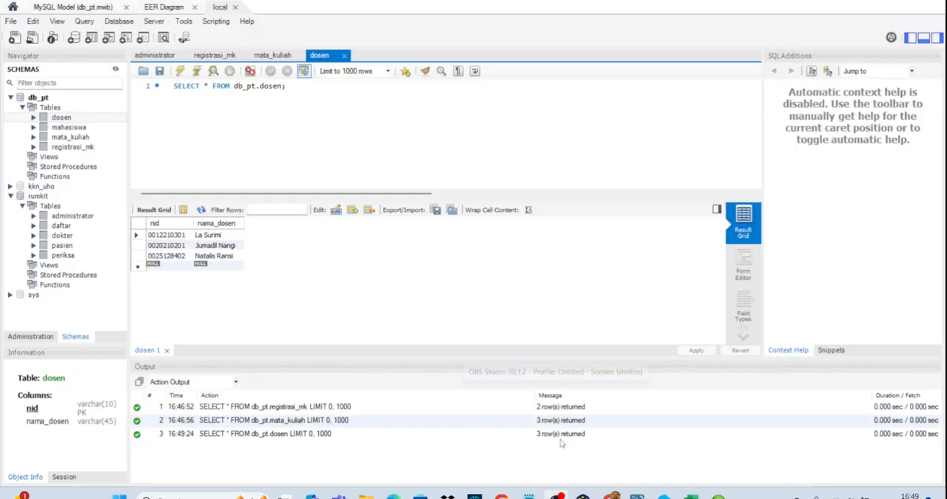
mouse_move(637, 495)
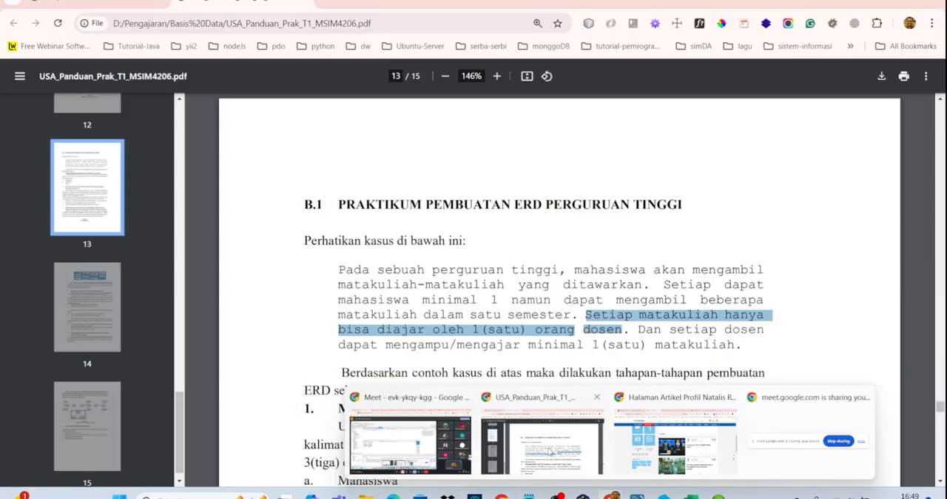
left_click(569, 460)
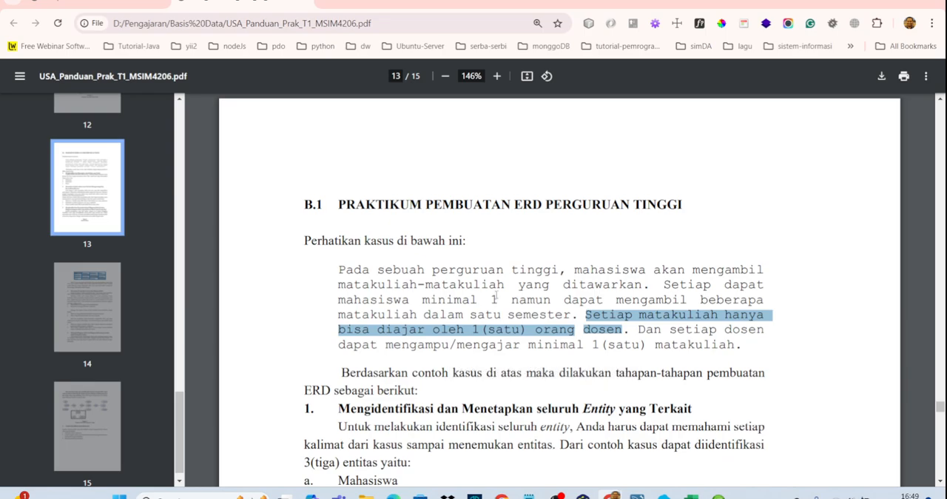
scroll(497, 290, "down", 5)
scroll(501, 290, "down", 6)
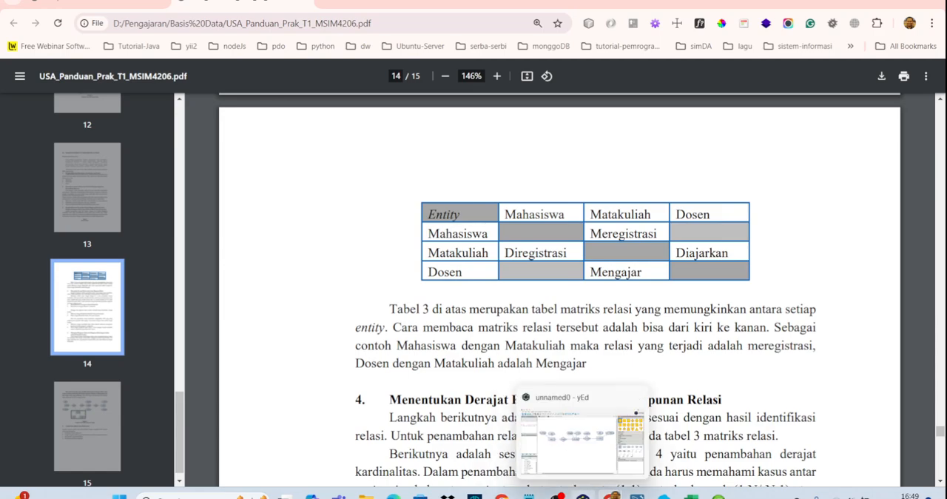
left_click(566, 460)
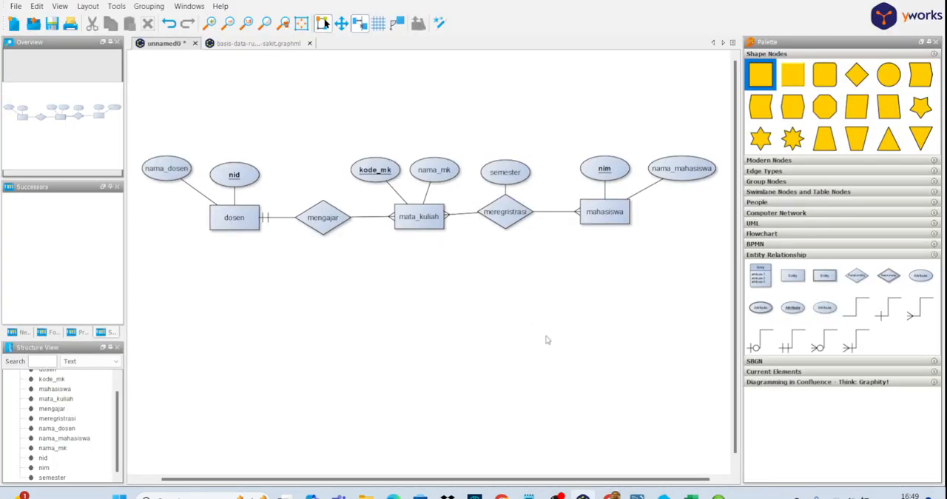
- Switch back to Workbench, collapse the rumkit schema and close the administrator query
mouse_move(637, 494)
left_click(643, 455)
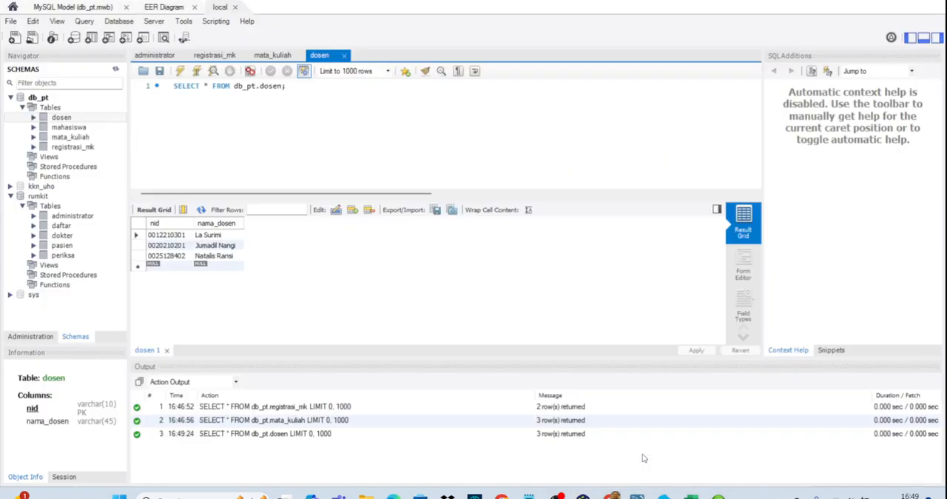
left_click(10, 196)
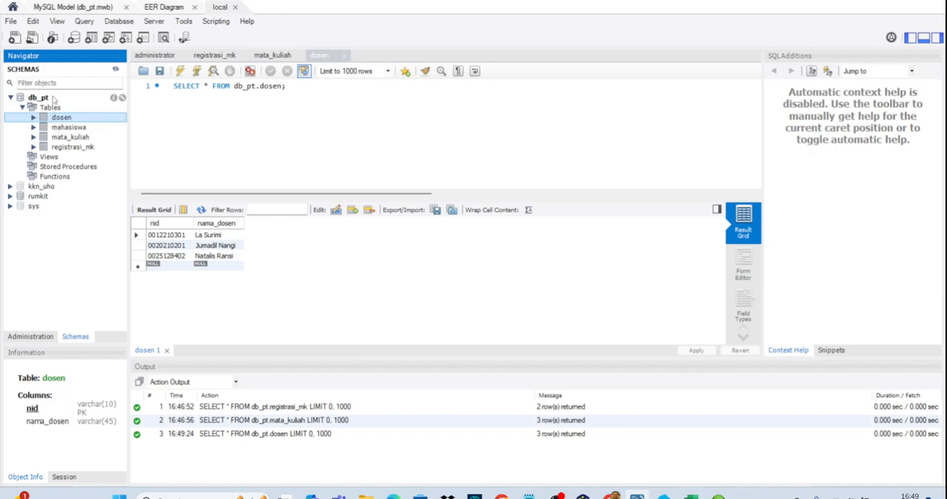
left_click(285, 57)
left_click(209, 57)
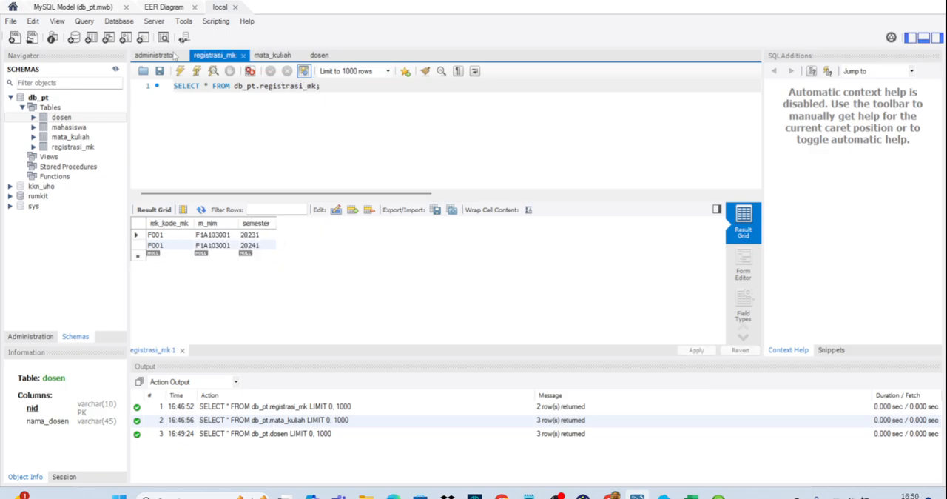
left_click(172, 56)
left_click(224, 59)
left_click(158, 61)
right_click(159, 60)
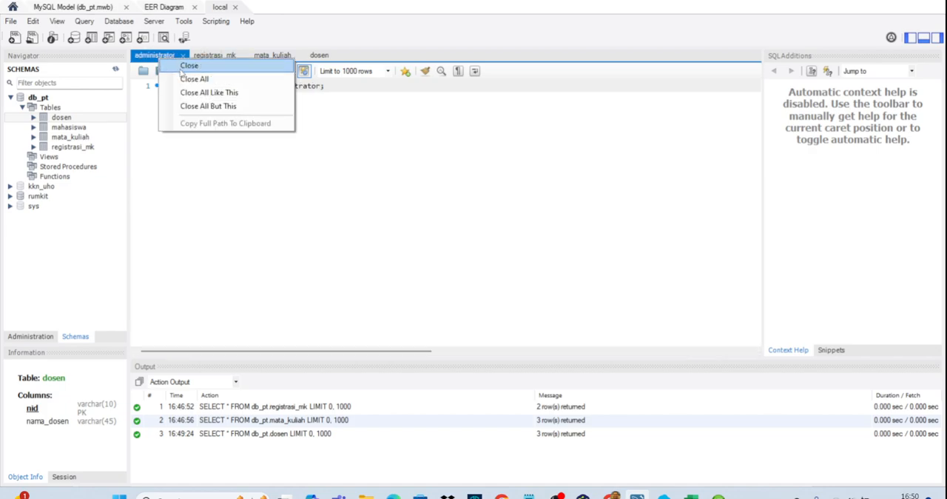
left_click(185, 66)
- Inspect the columns of the mahasiswa and dosen tables, and switch to the ERD in yEd
left_click(73, 127)
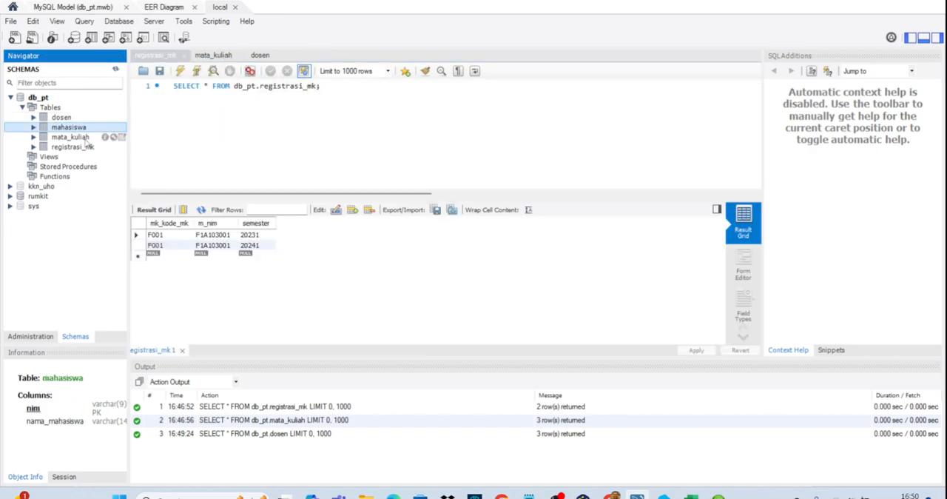
left_click(62, 118)
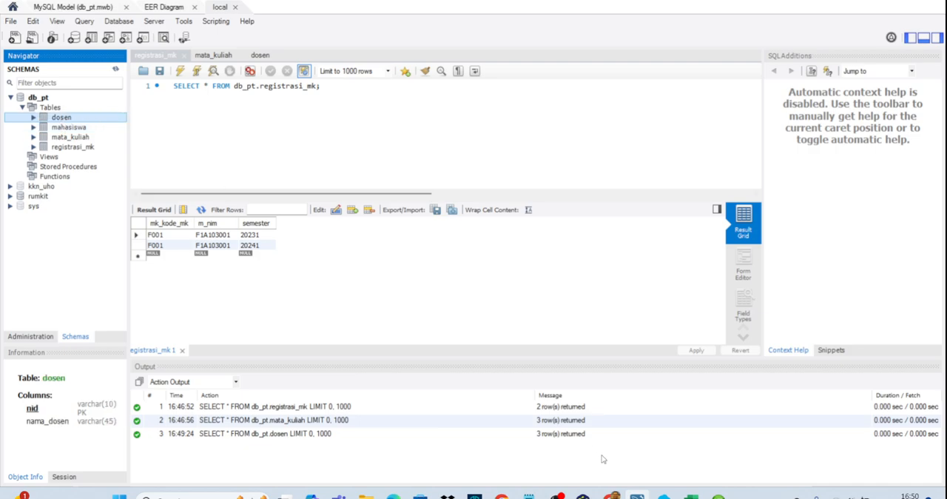
left_click(583, 484)
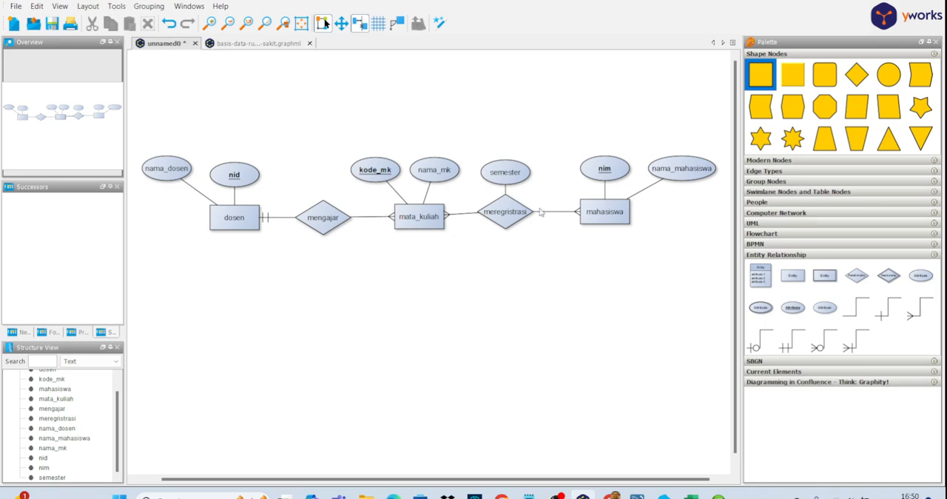
- Return to Workbench and inspect the columns of the registrasi_mk table in db_pt
left_click(583, 494)
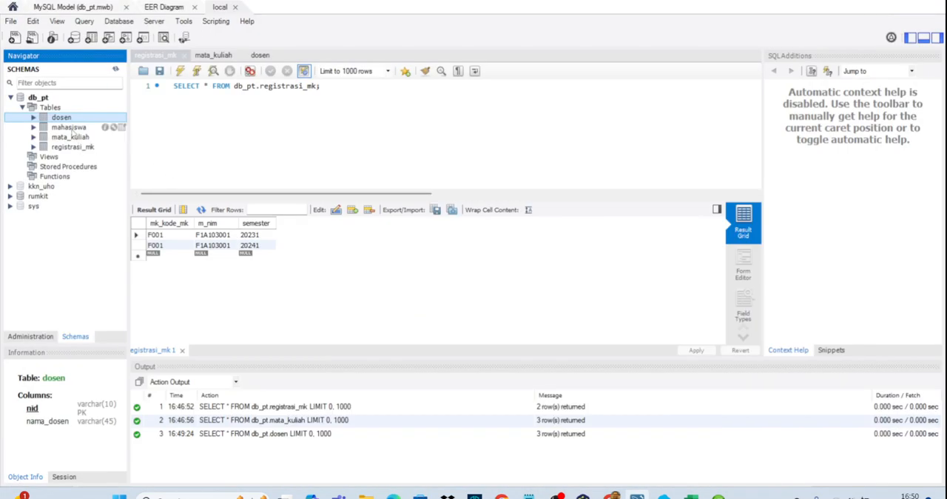
left_click(74, 147)
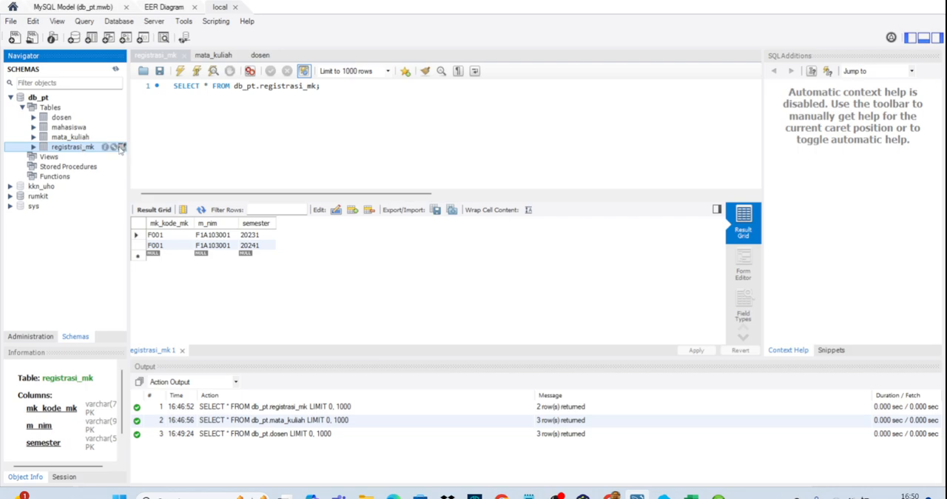
left_click(121, 148)
- In the EER diagram, enlarge the mata_kuliah table box until all four of its columns, including dosen_nid and sks, are shown
left_click(152, 9)
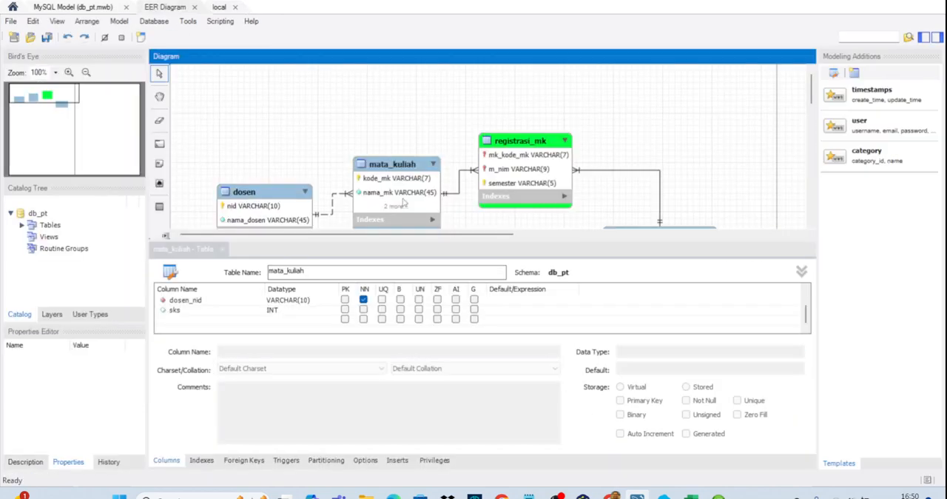
scroll(486, 185, "down", 2)
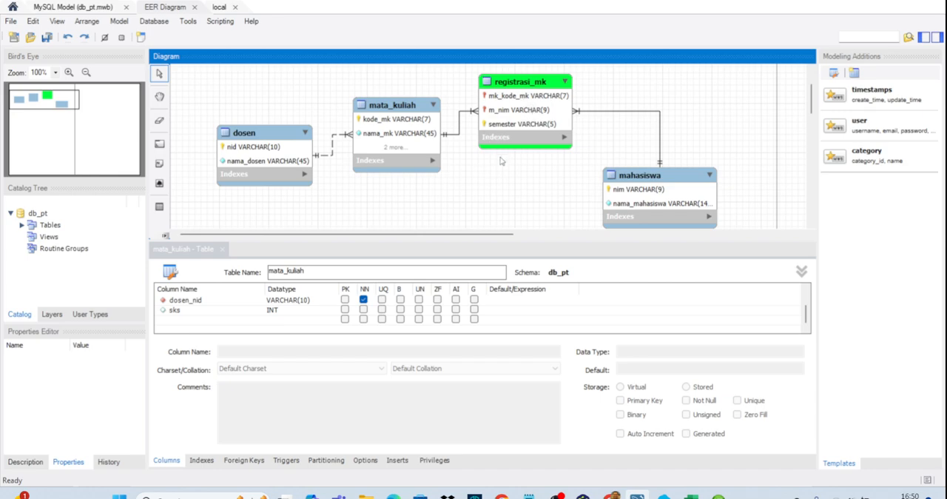
left_click(435, 151)
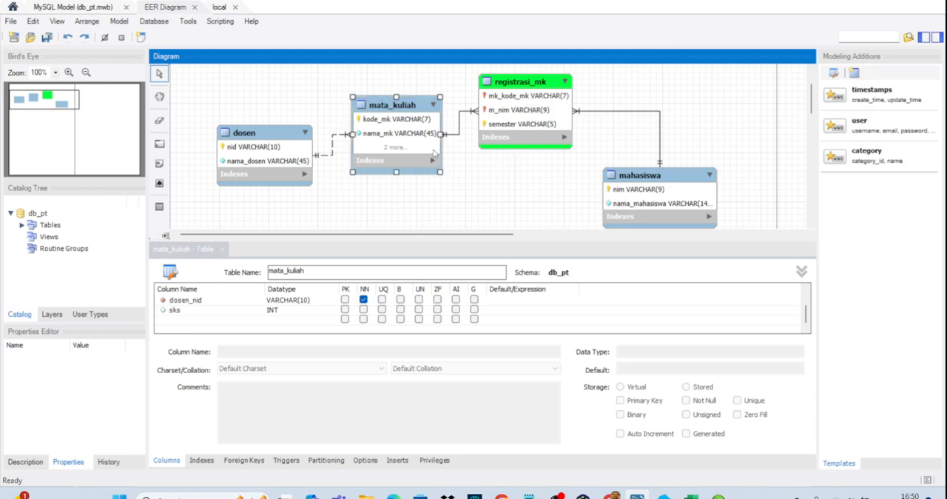
left_click_drag(441, 173, 448, 192)
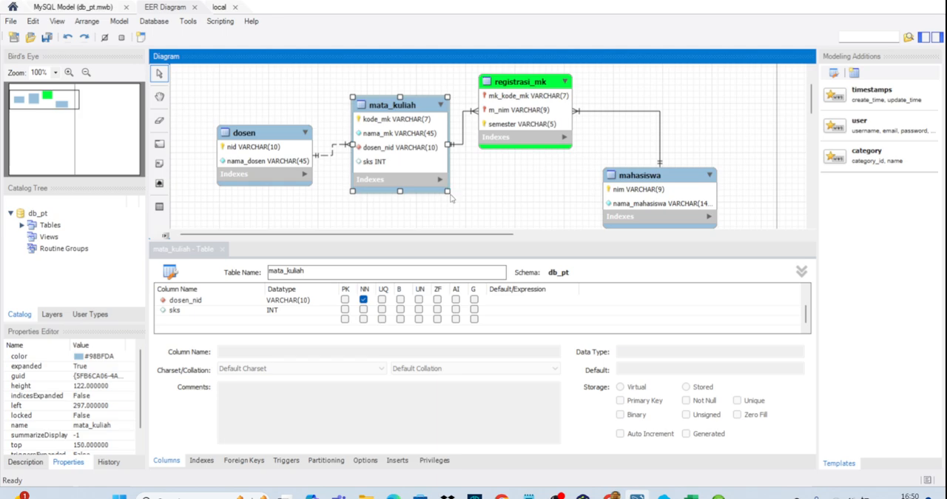
left_click(515, 218)
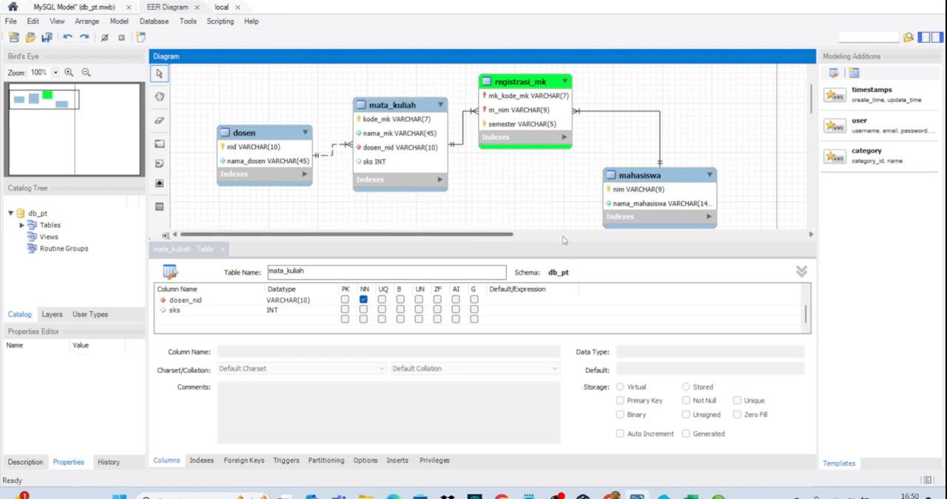
left_click_drag(561, 240, 564, 270)
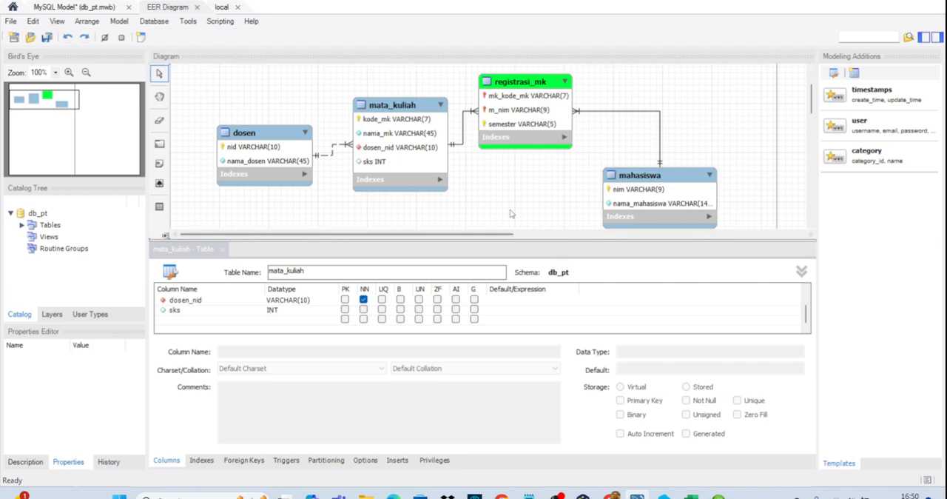
left_click(508, 205)
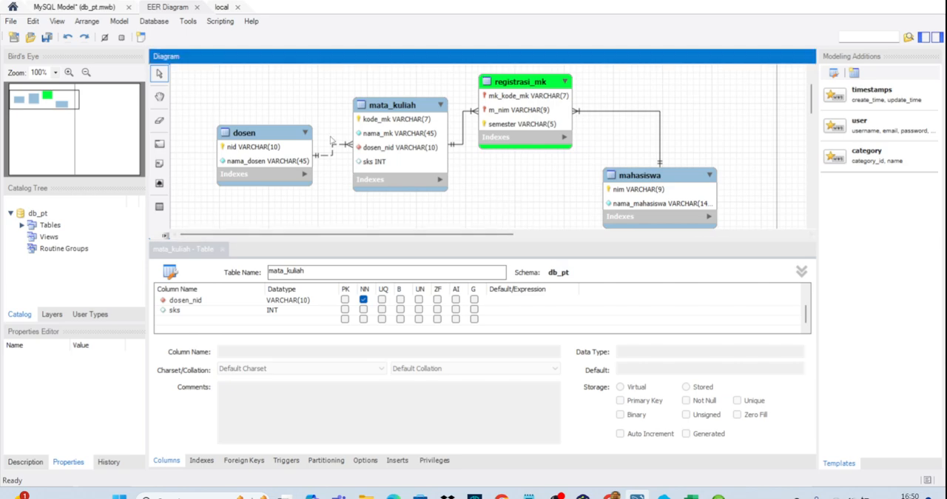
- Export the EER diagram as a PNG image named db_pt in the Basis Data folder
left_click(11, 20)
mouse_move(92, 148)
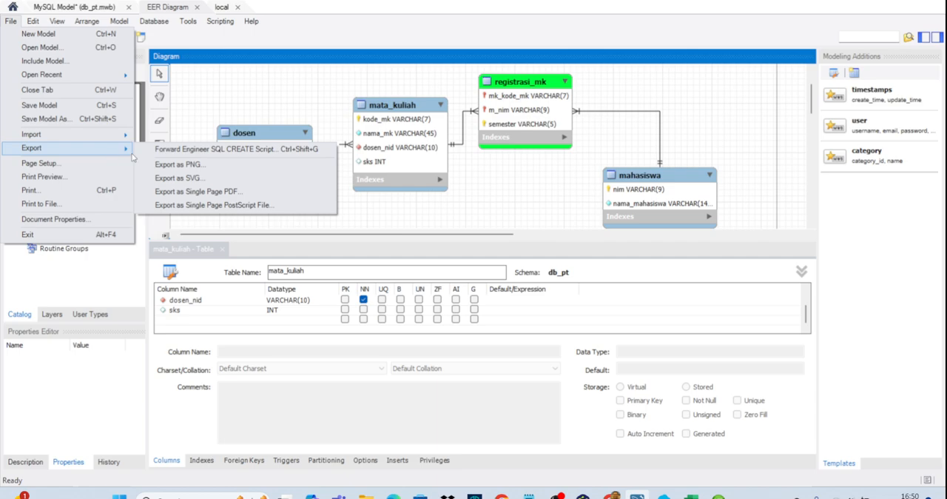
left_click(178, 165)
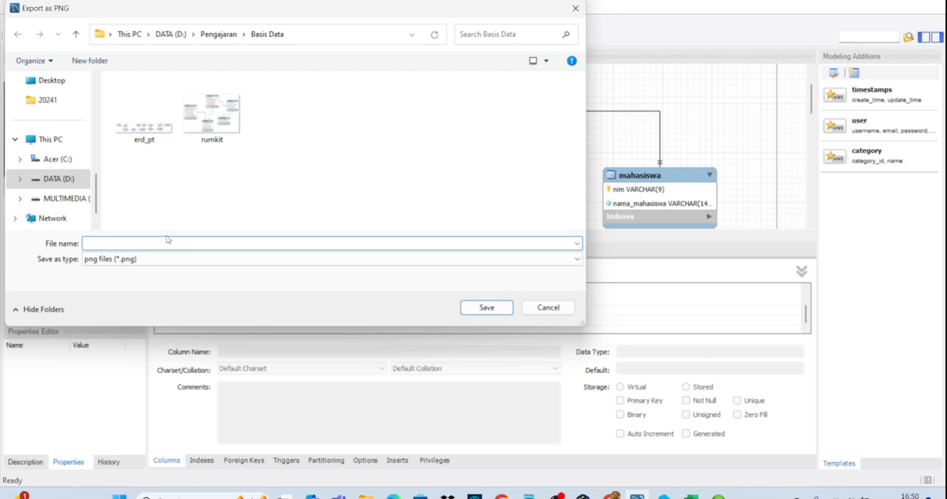
type("db_pt")
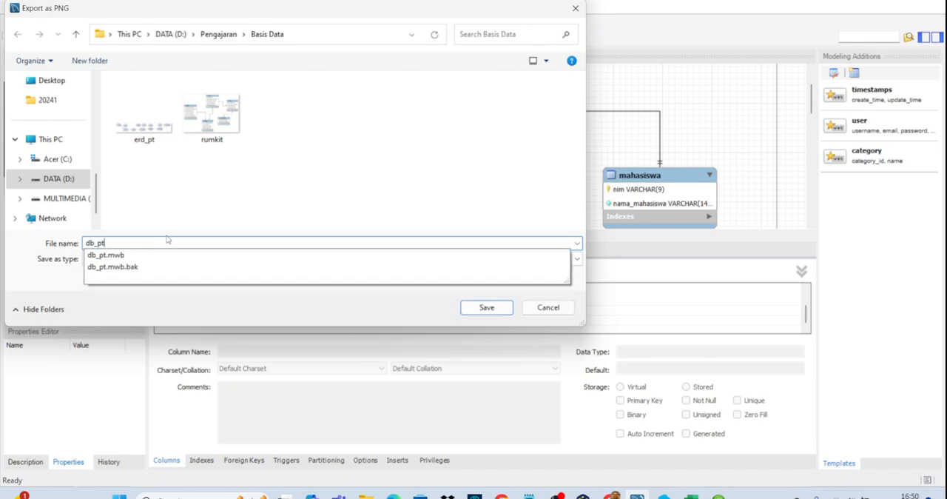
left_click(232, 196)
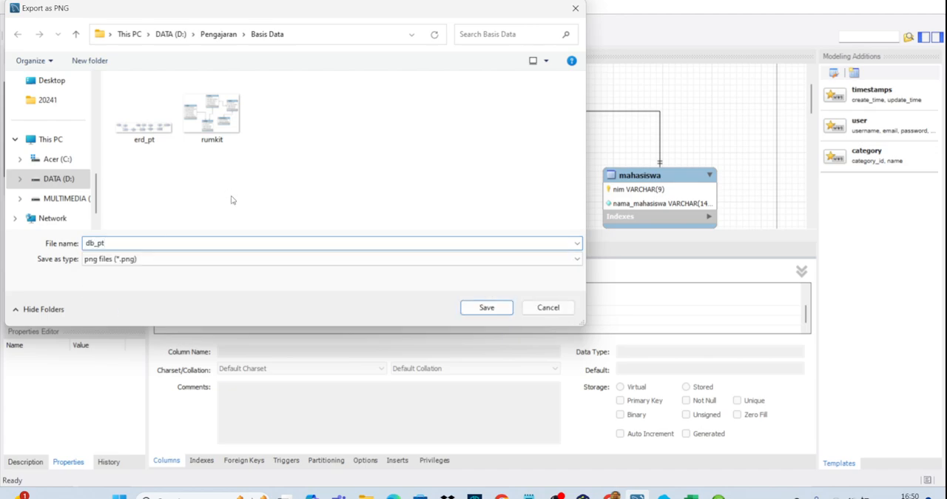
left_click(477, 308)
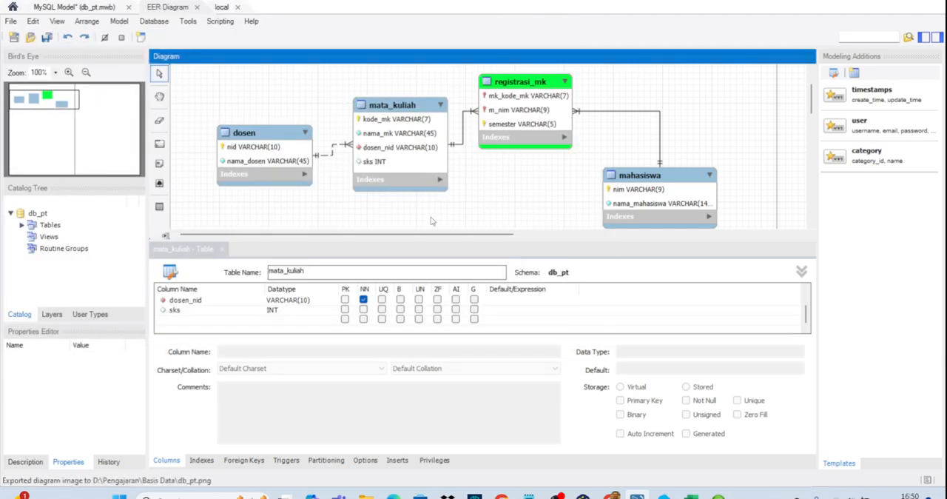